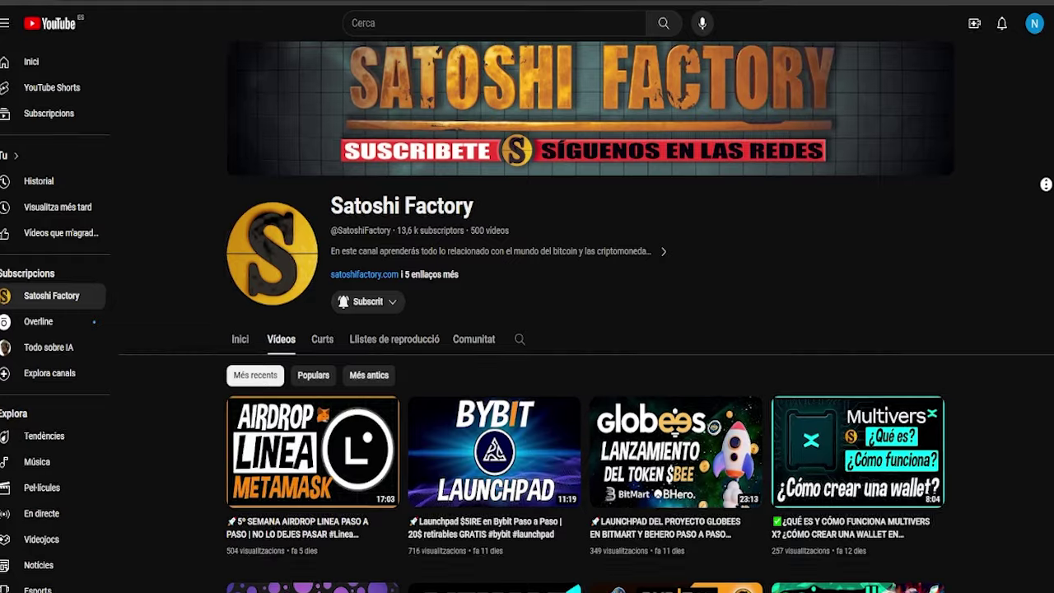
Look through the most recent videos on the Satoshi Factory channel
scroll(589, 329, "down", 1)
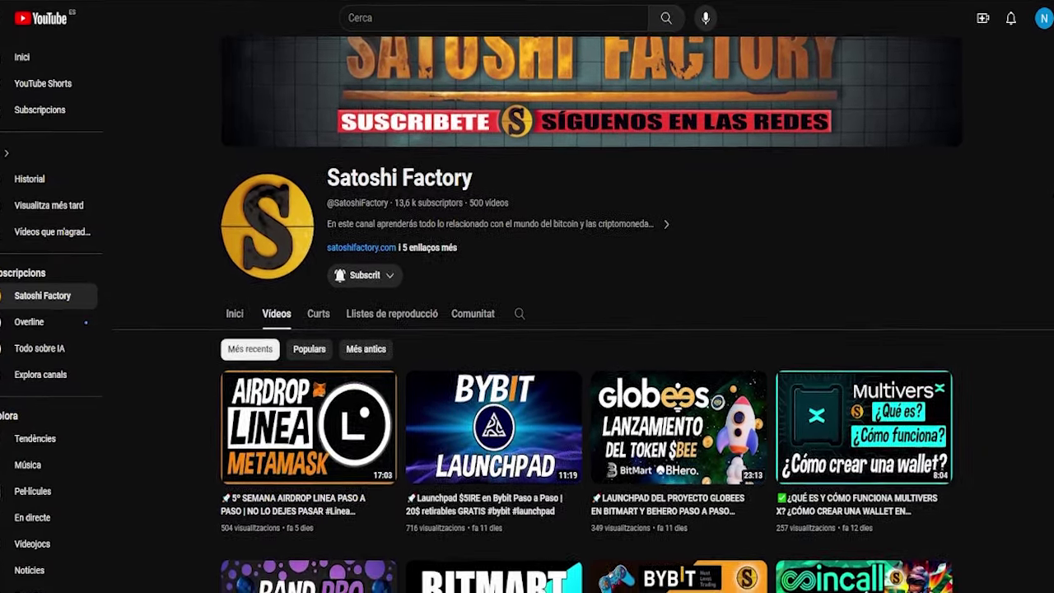
scroll(589, 330, "down", 1)
scroll(589, 329, "down", 1)
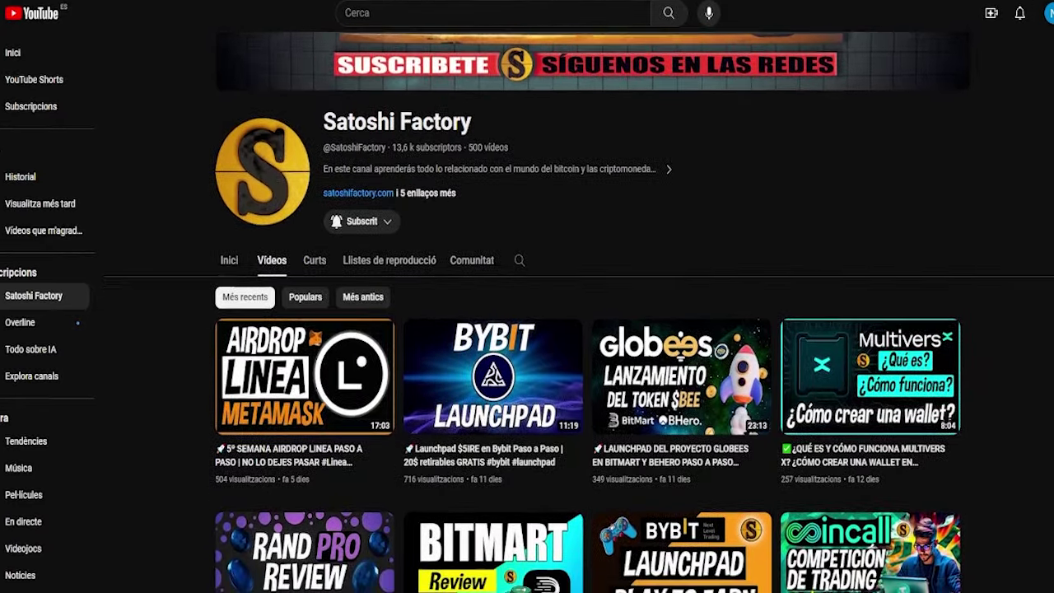
scroll(588, 330, "down", 1)
scroll(589, 329, "down", 1)
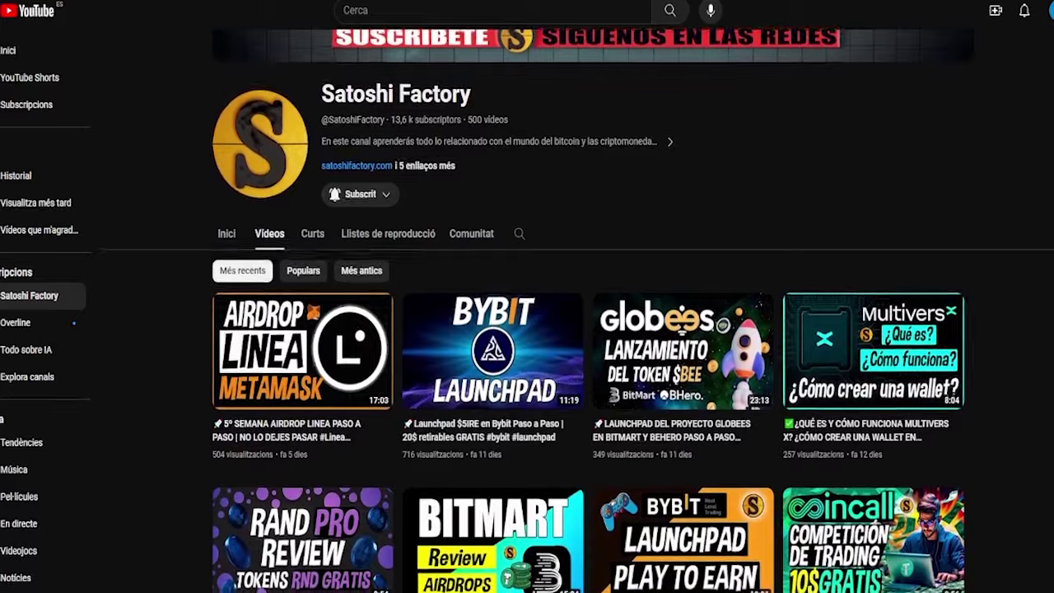
scroll(589, 330, "down", 1)
scroll(589, 329, "down", 1)
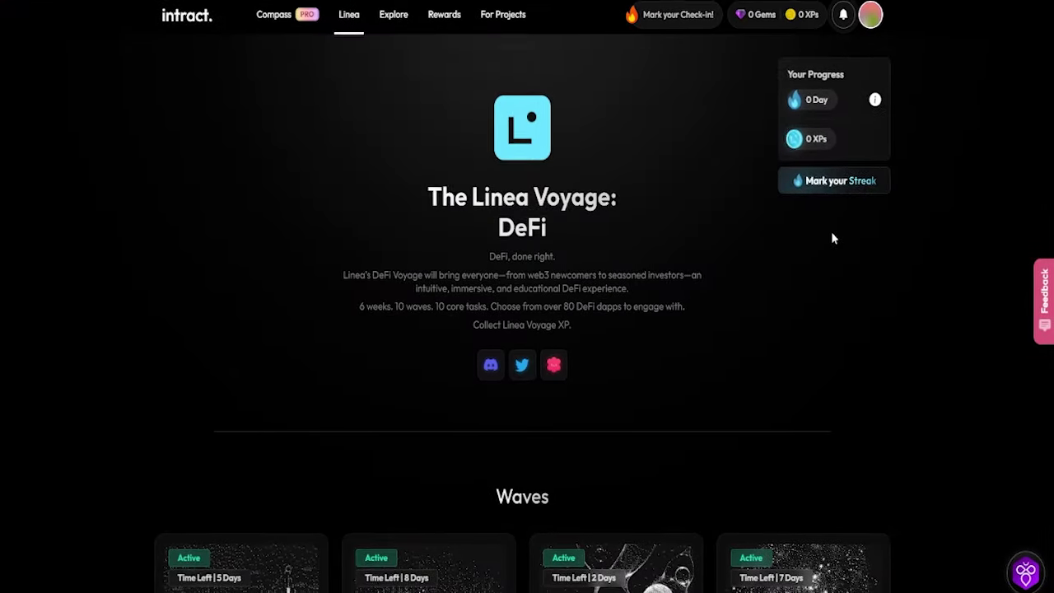
scroll(833, 230, "down", 2)
scroll(840, 233, "down", 5)
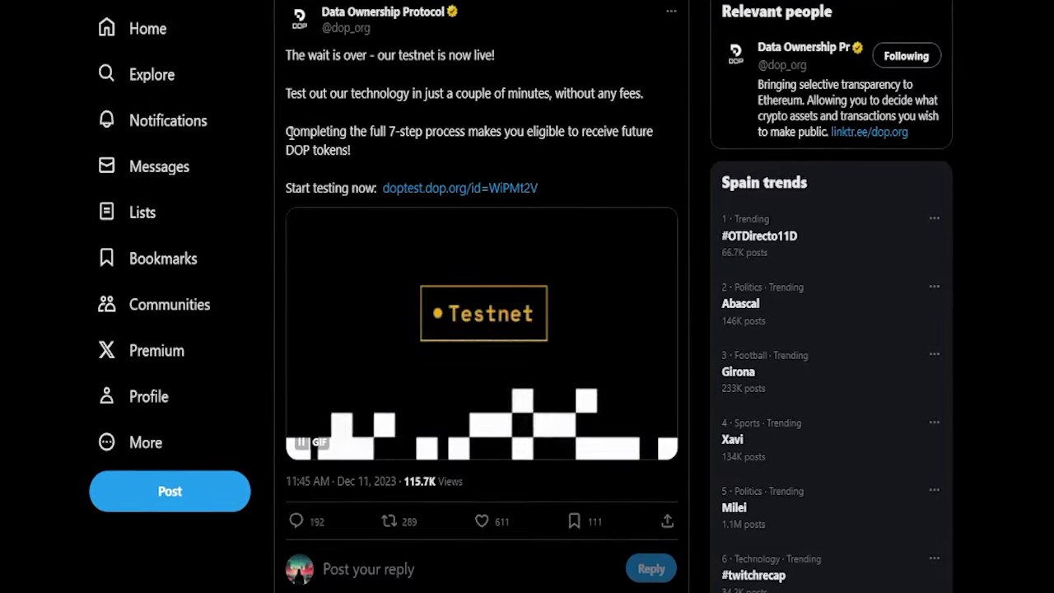
left_click_drag(286, 132, 444, 129)
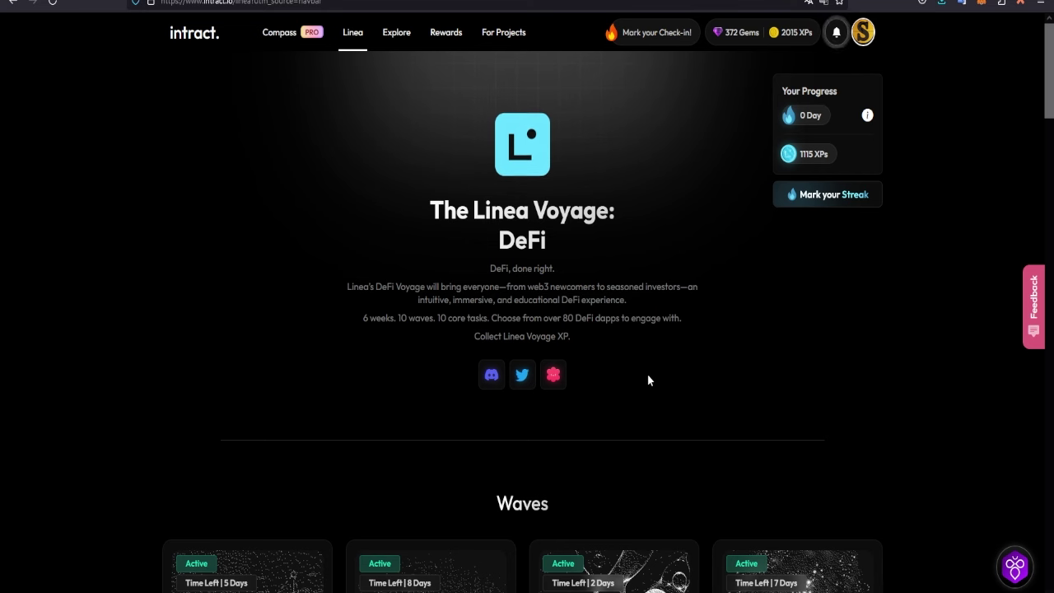
Open the Wave 6: Proof of Humanity quest from the Waves on the Linea Voyage page
scroll(702, 340, "down", 3)
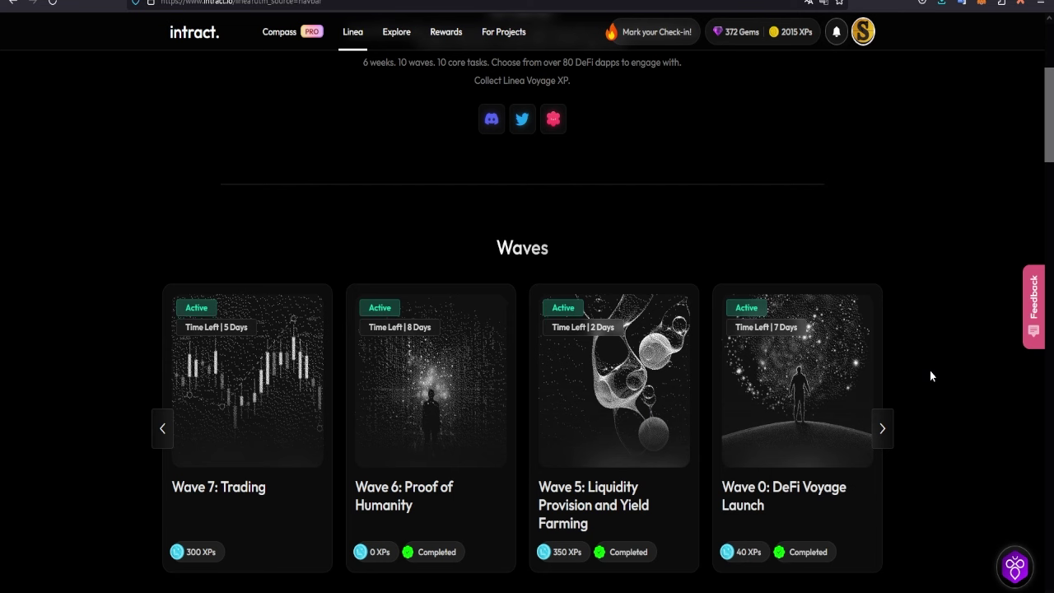
scroll(928, 371, "down", 1)
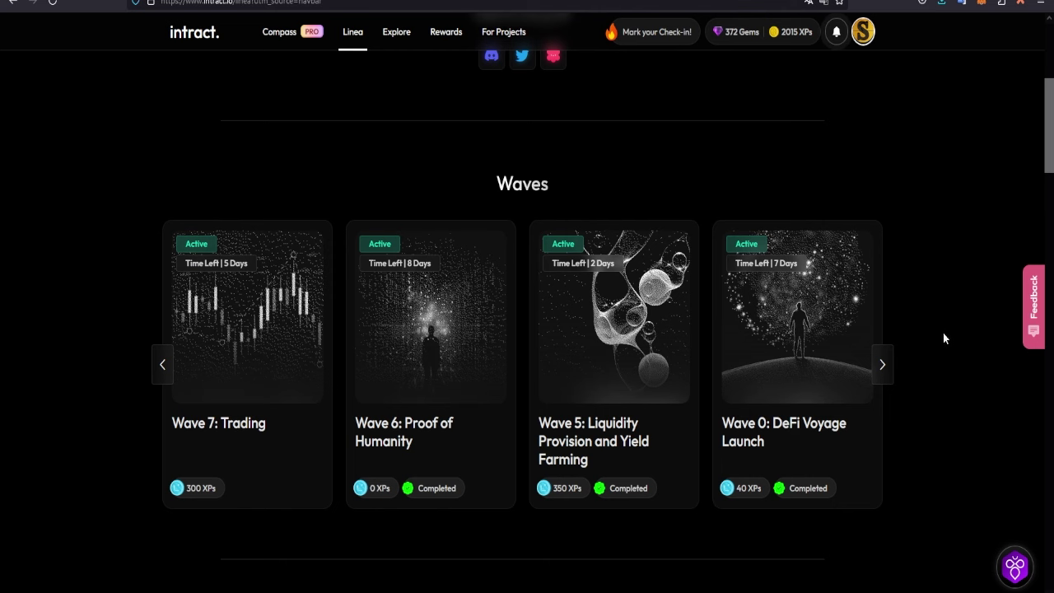
left_click(881, 366)
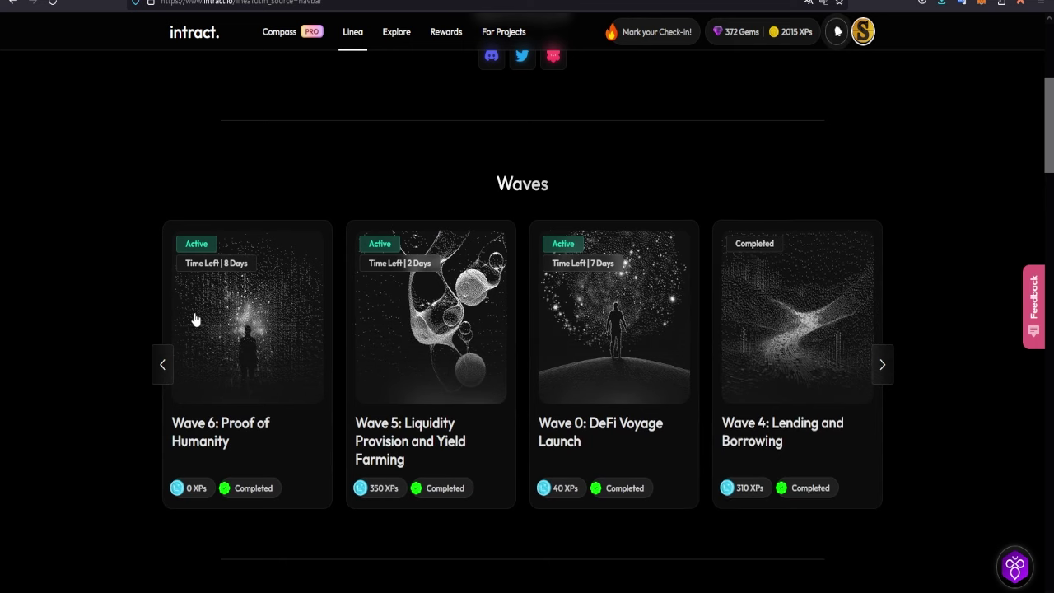
left_click(161, 367)
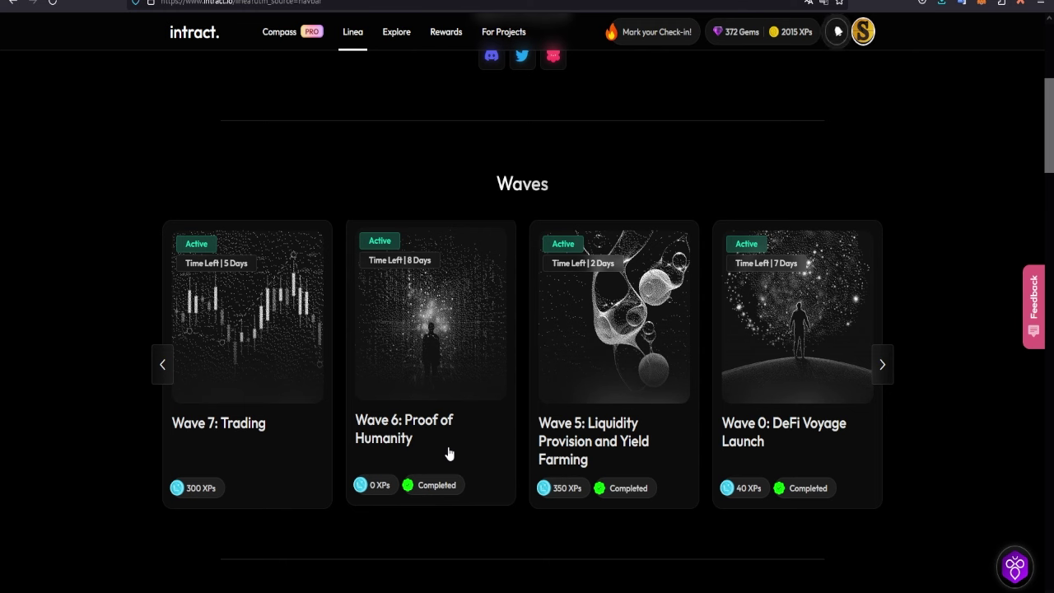
left_click(418, 426)
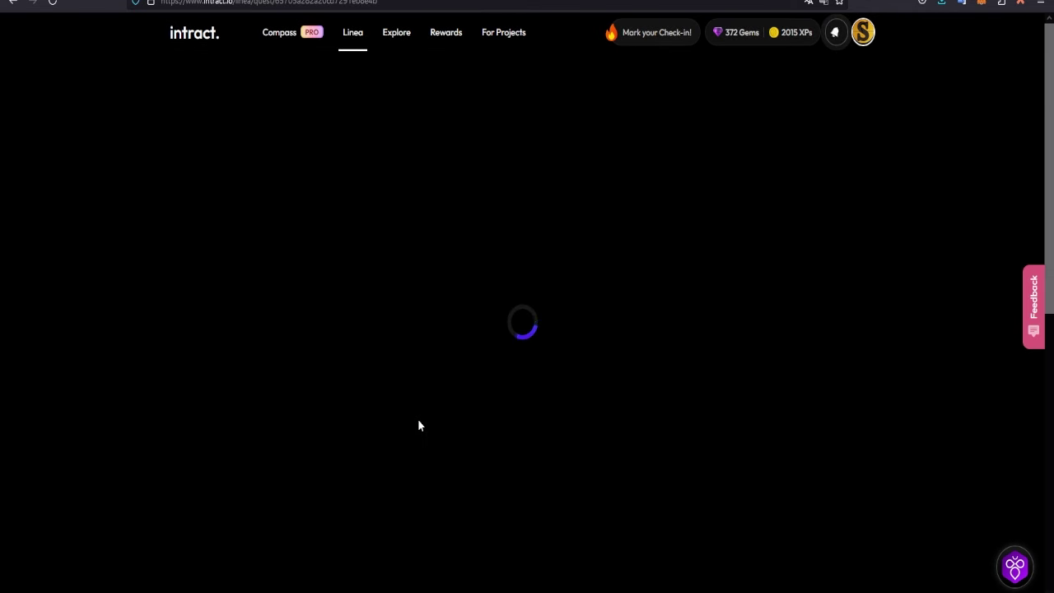
left_click_drag(628, 433, 414, 434)
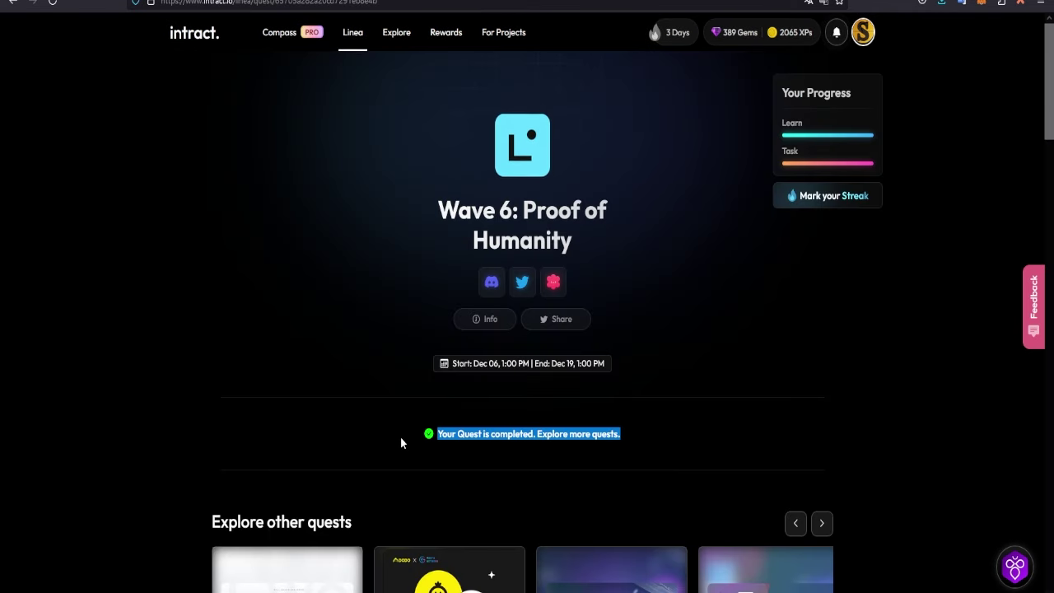
Open The Era of Digital Identity lesson in the quest's Getting Started section
scroll(878, 379, "down", 10)
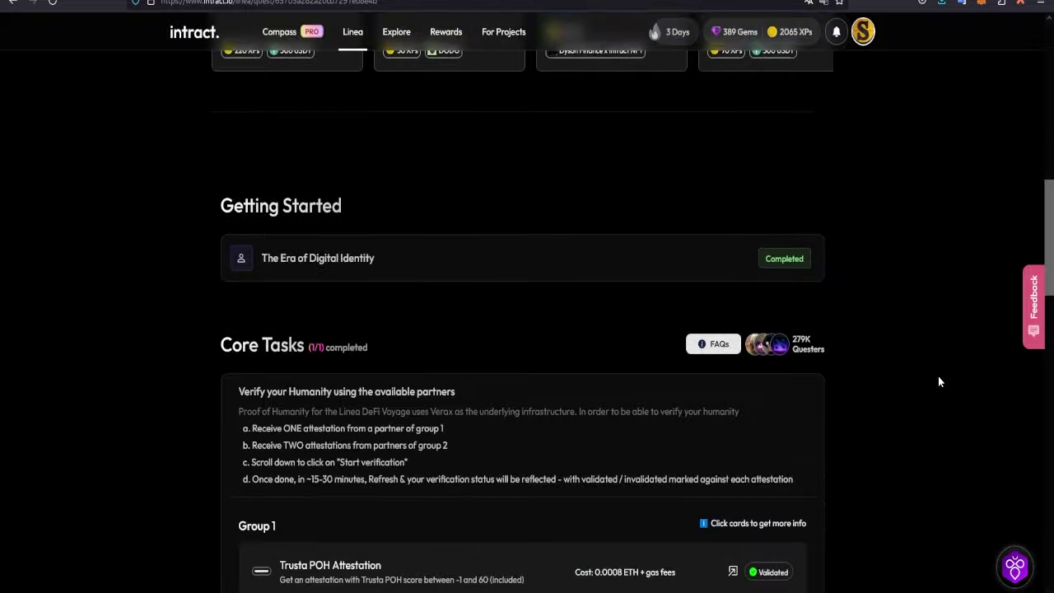
scroll(938, 380, "down", 1)
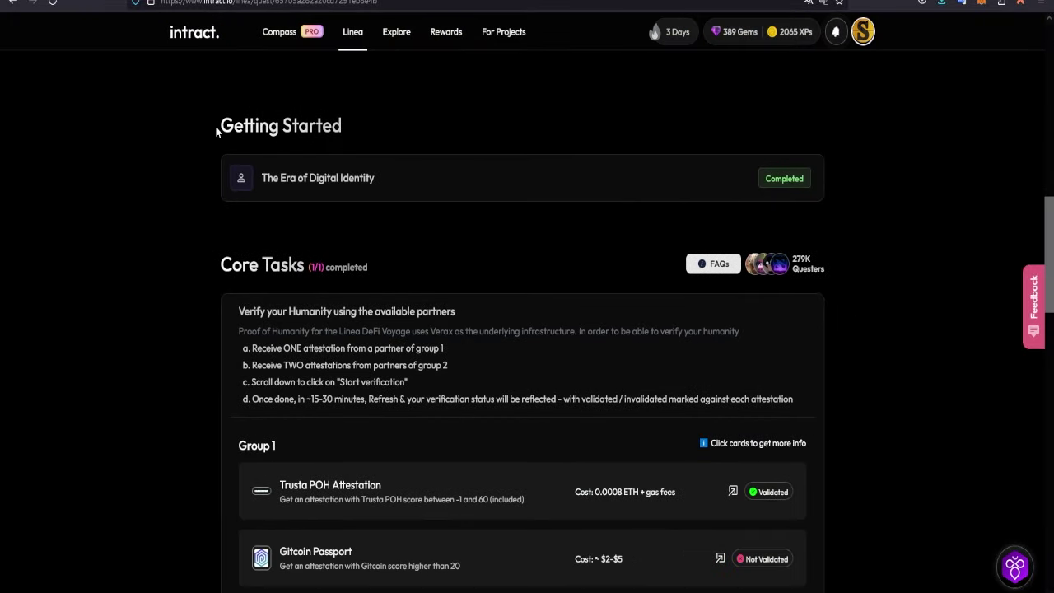
left_click_drag(214, 125, 402, 131)
left_click(476, 178)
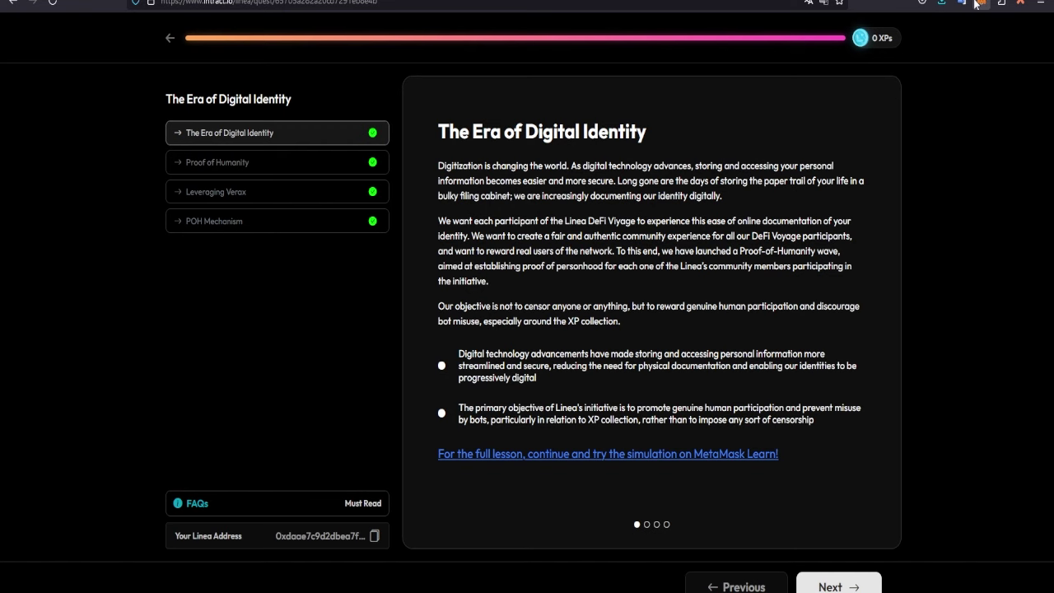
Translate the lesson page from English into Spanish
left_click(961, 5)
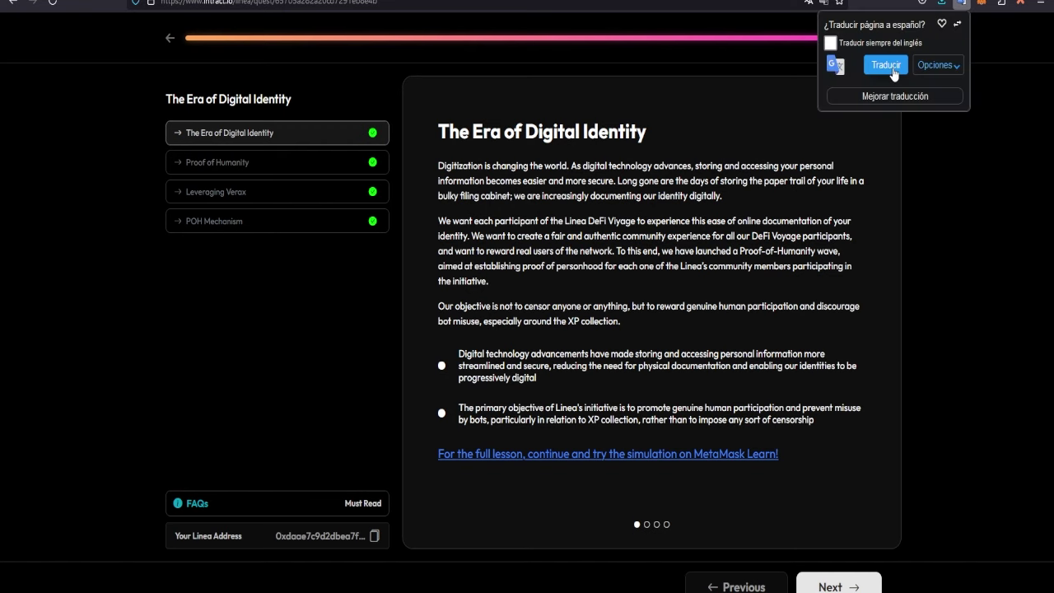
left_click(885, 65)
left_click(980, 236)
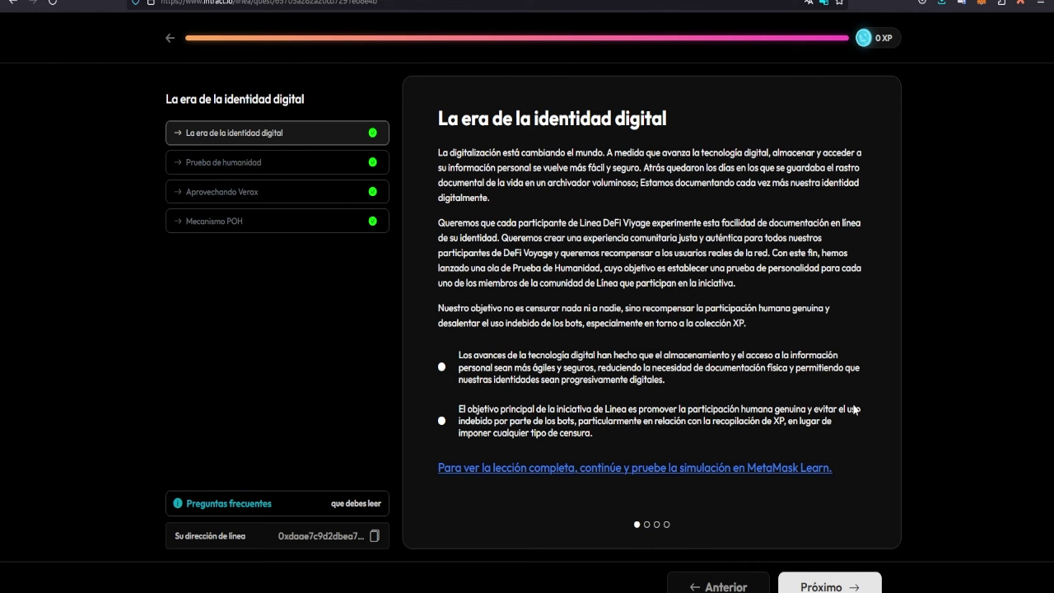
Go through the remaining lesson pages and the Verax verification guide until back on the quest page
left_click(841, 586)
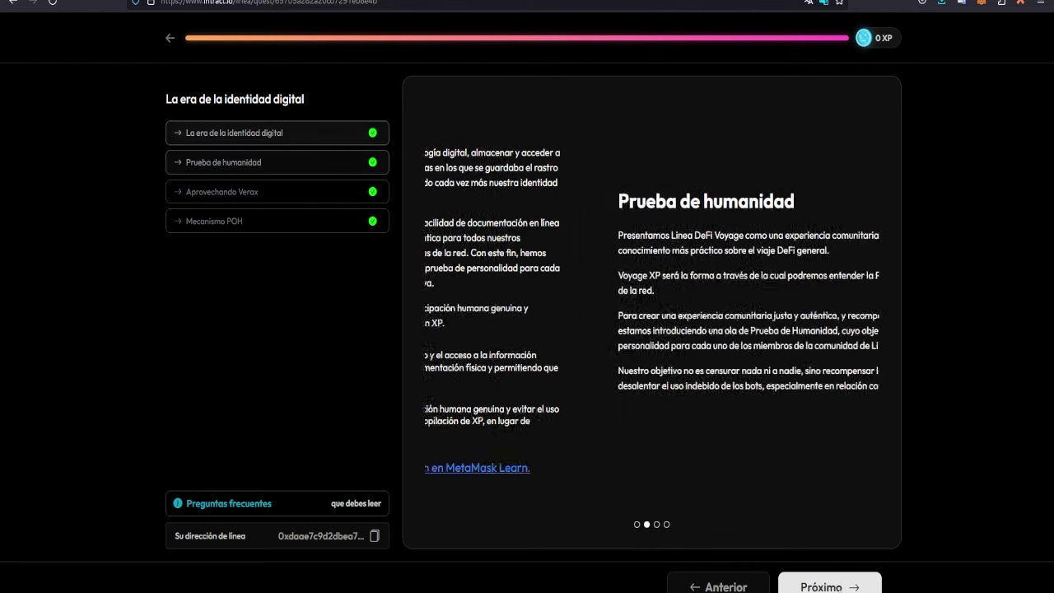
left_click(842, 587)
left_click(829, 587)
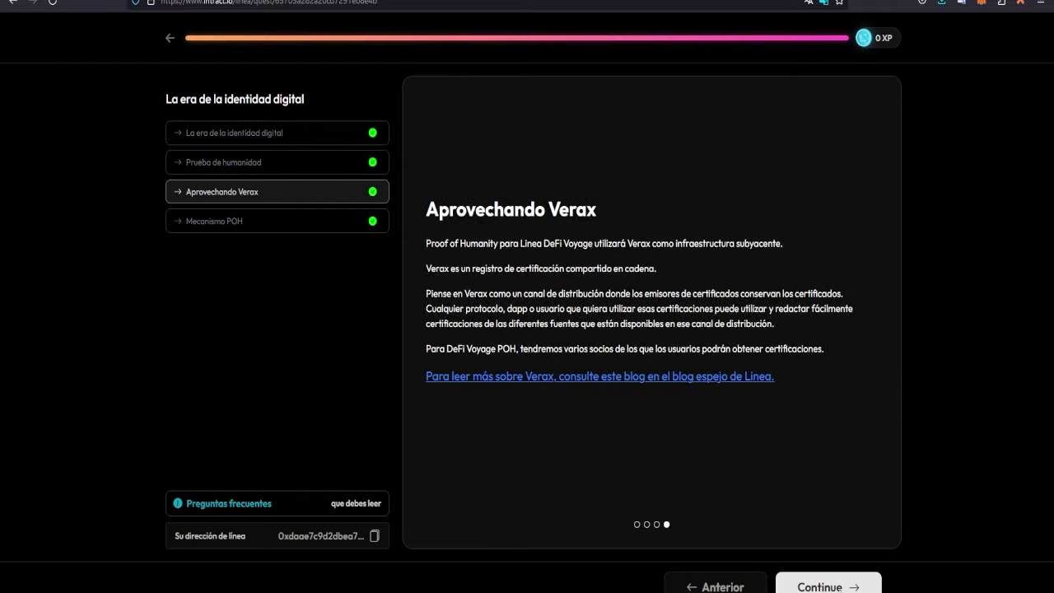
left_click(825, 586)
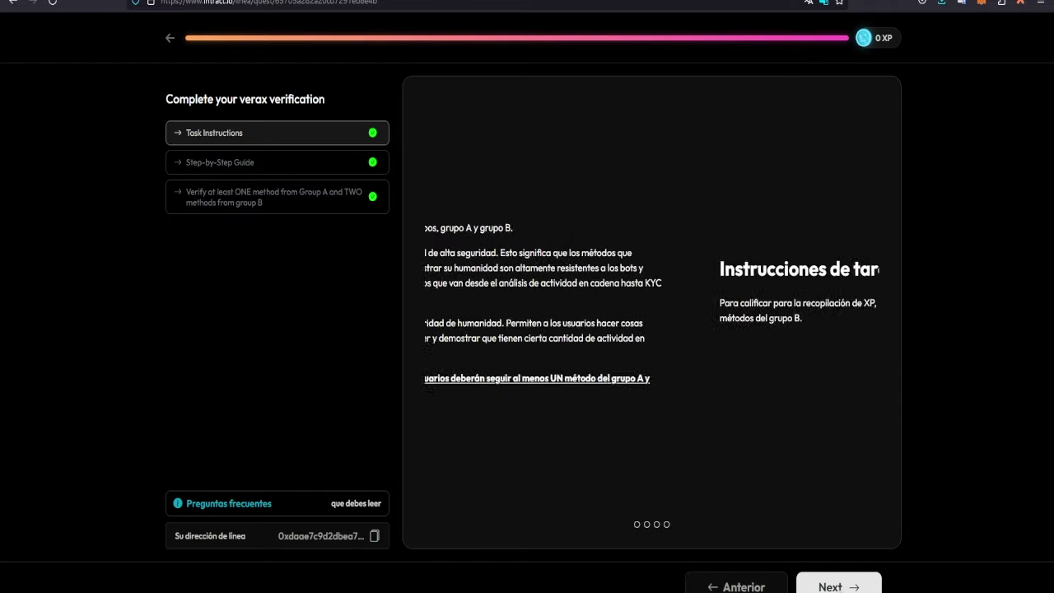
left_click(826, 586)
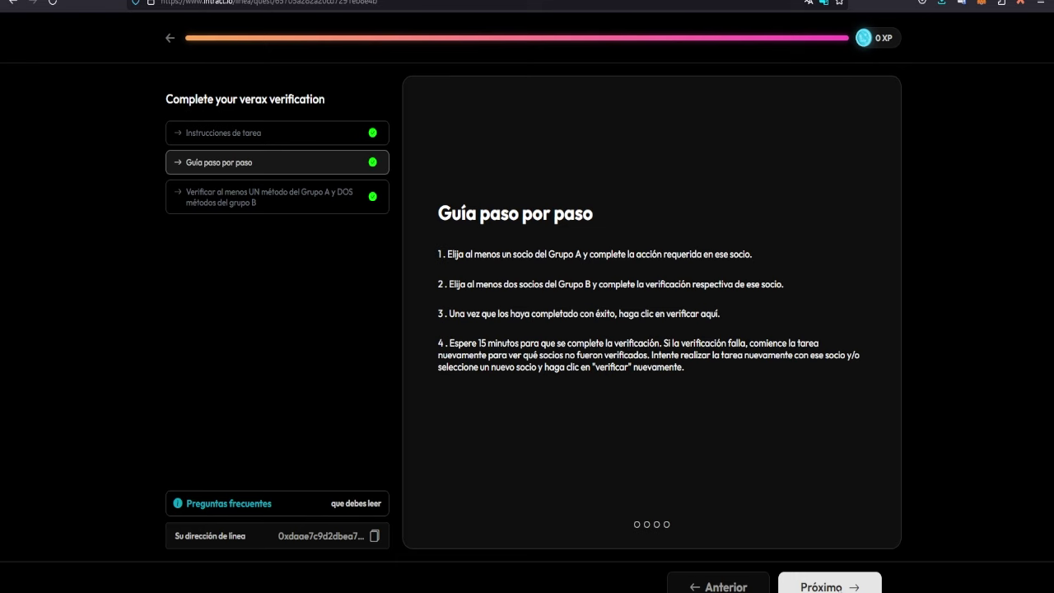
left_click(826, 587)
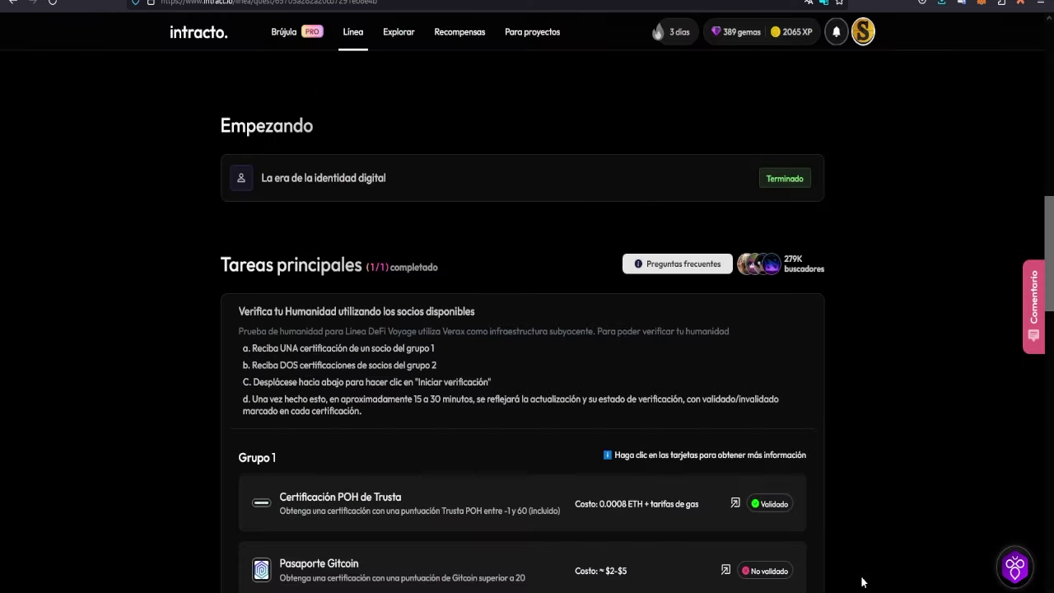
Expand the Trusta POH attestation card in Group 1 and open its partner page
scroll(917, 466, "down", 3)
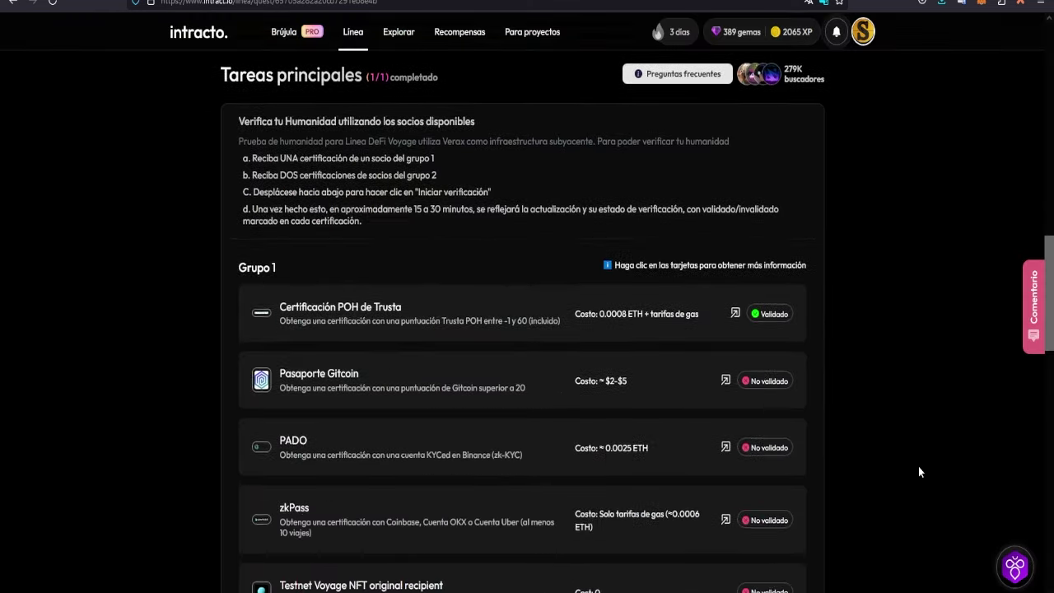
scroll(918, 466, "down", 1)
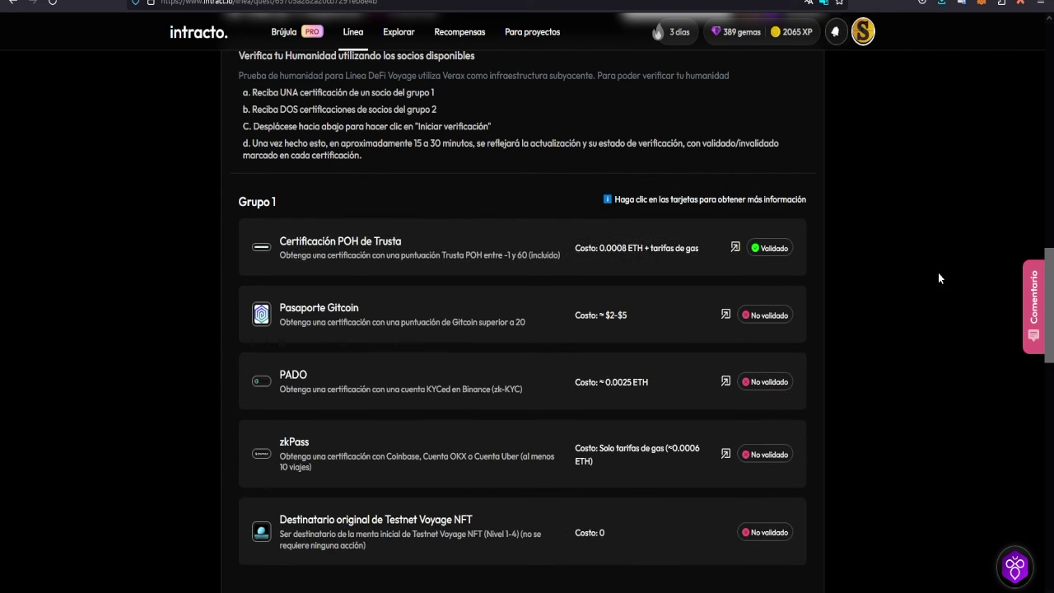
left_click(510, 253)
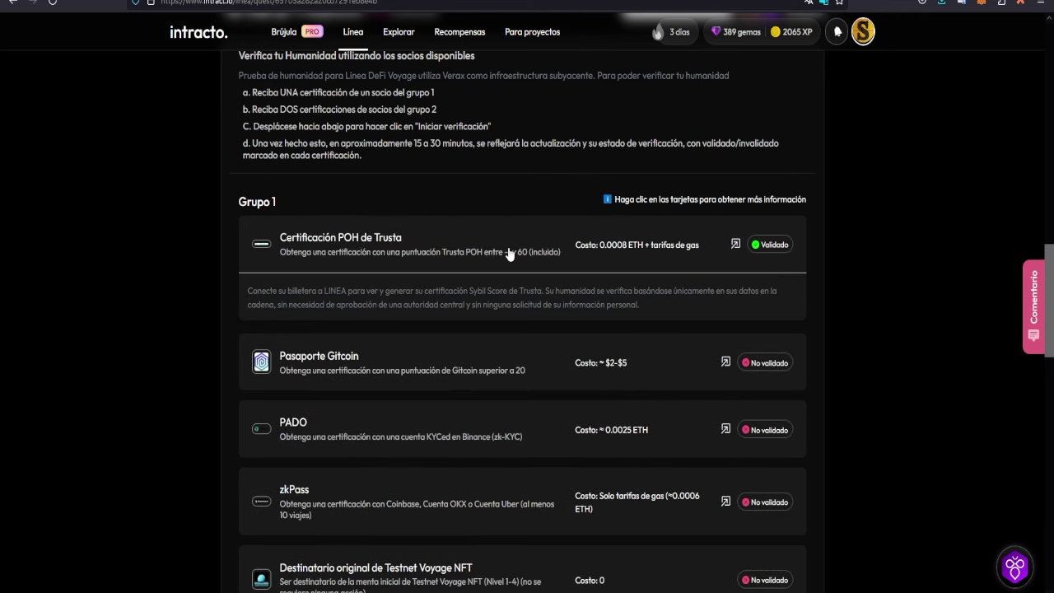
left_click(735, 245)
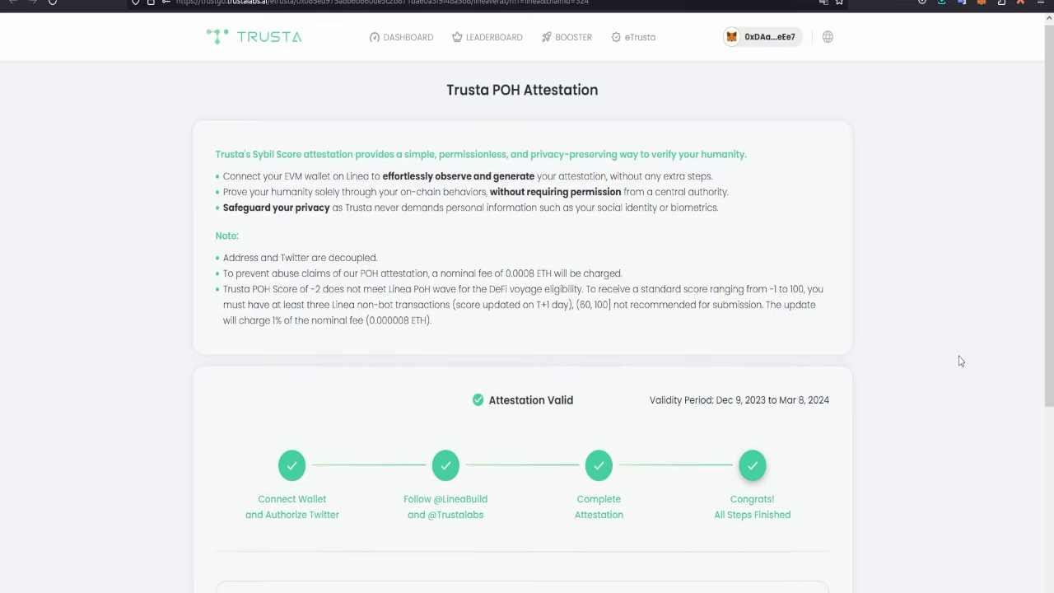
Review the four stages of the Trusta POH attestation, from connecting the wallet to finishing all steps
scroll(959, 360, "down", 3)
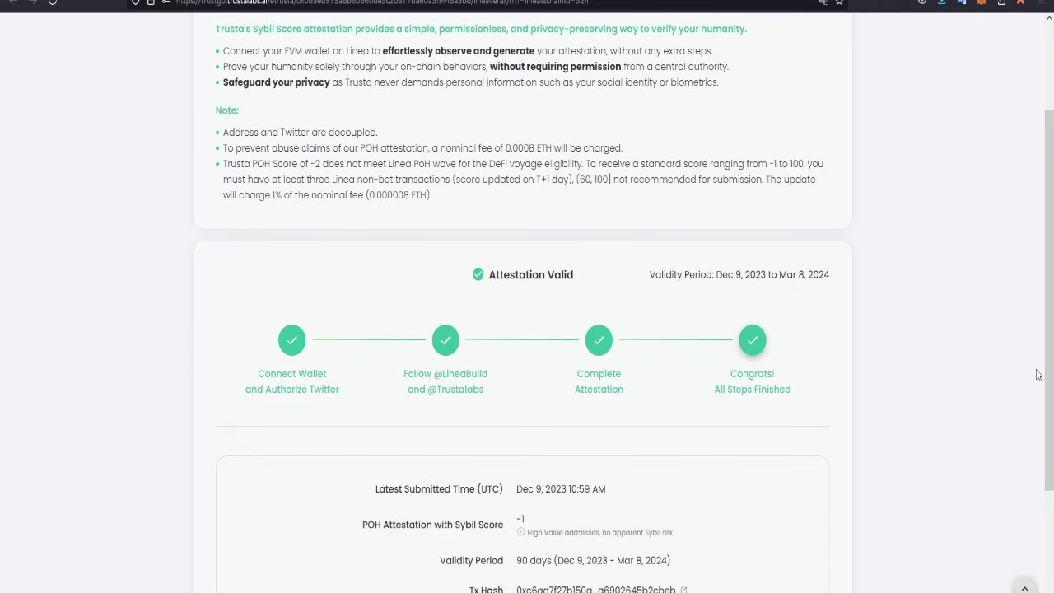
left_click_drag(260, 373, 496, 392)
left_click(418, 377)
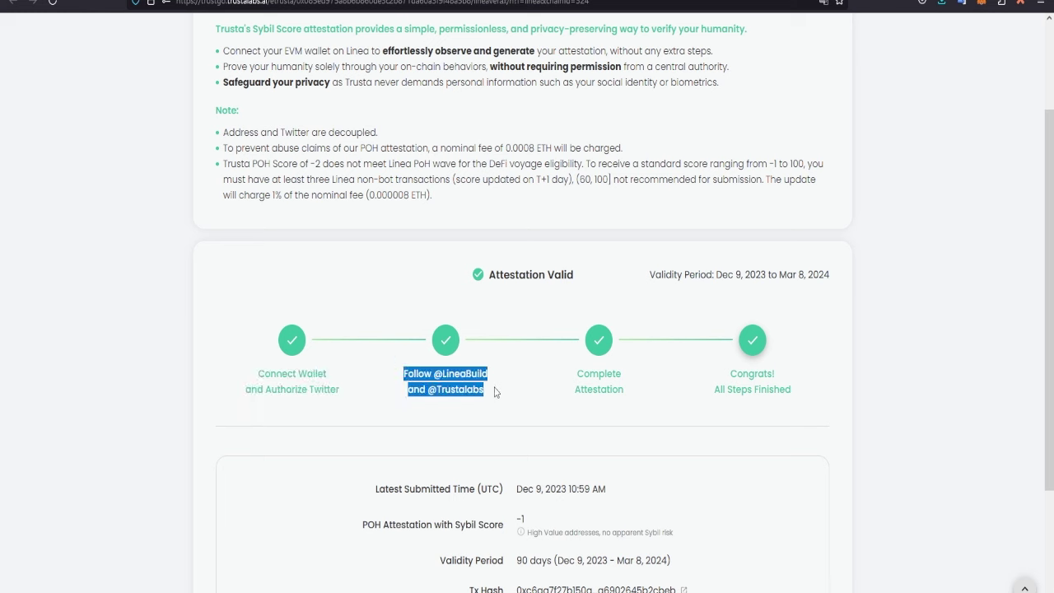
left_click(449, 377)
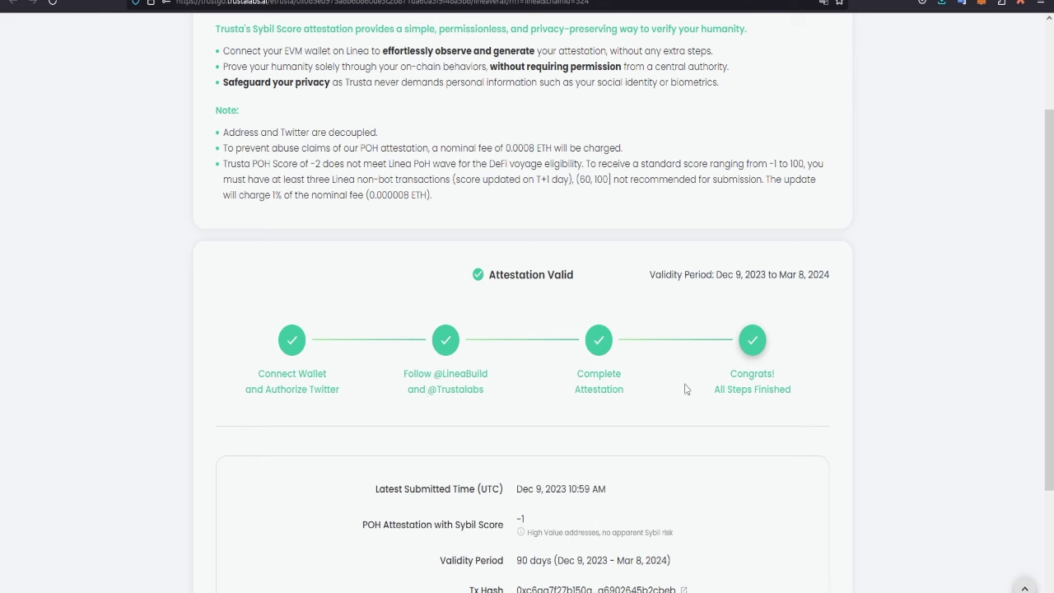
left_click_drag(577, 378, 631, 404)
left_click(788, 373)
left_click_drag(795, 396, 743, 373)
left_click(866, 387)
Check the submitted attestation's time, Sybil score, validity period and transaction hash
scroll(911, 376, "down", 3)
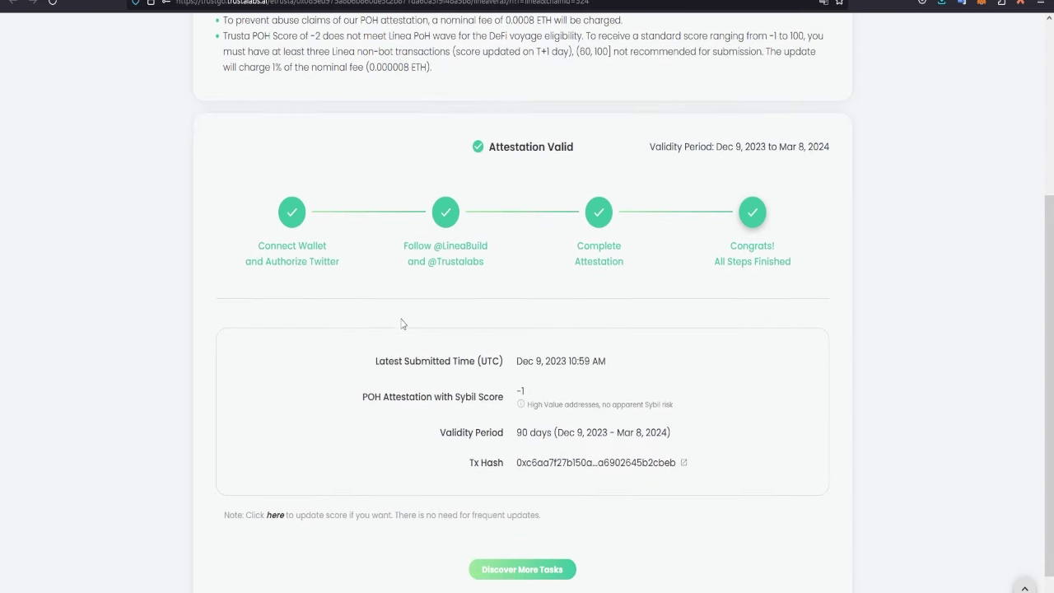
left_click_drag(385, 362, 914, 448)
left_click(919, 447)
scroll(919, 447, "up", 5)
Return to the Proof of Humanity quest and open the Openid3 attestation page from Group 2
key("ctrl+Tab")
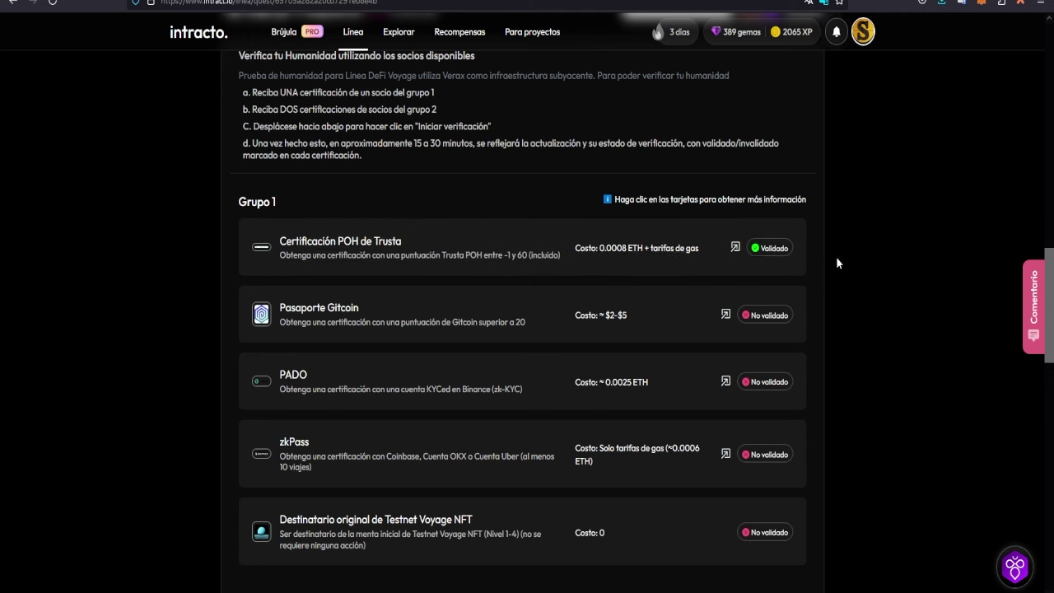
scroll(834, 254, "down", 3)
scroll(828, 272, "down", 2)
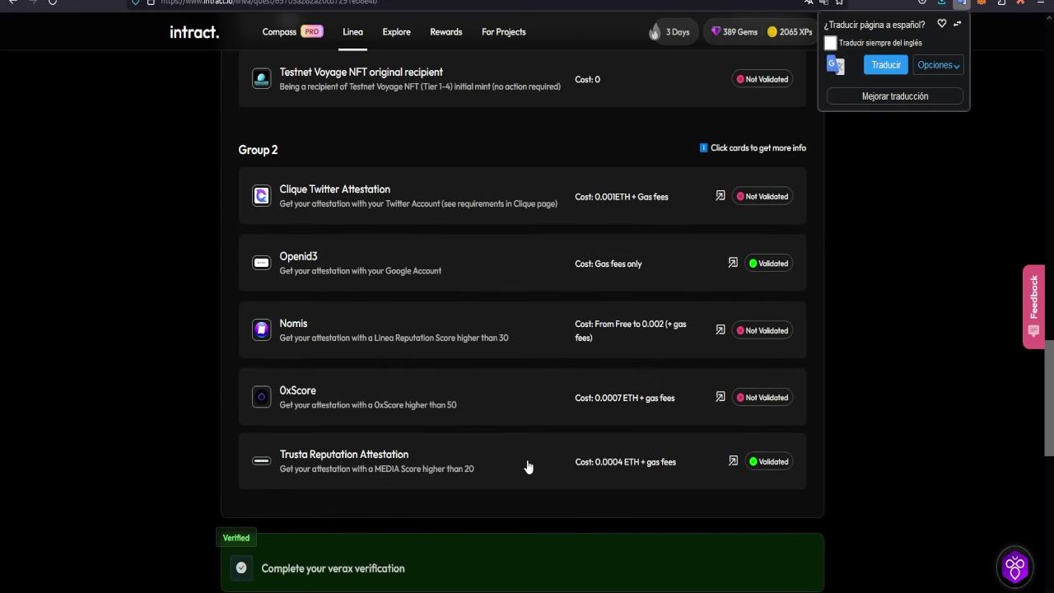
scroll(519, 464, "up", 4)
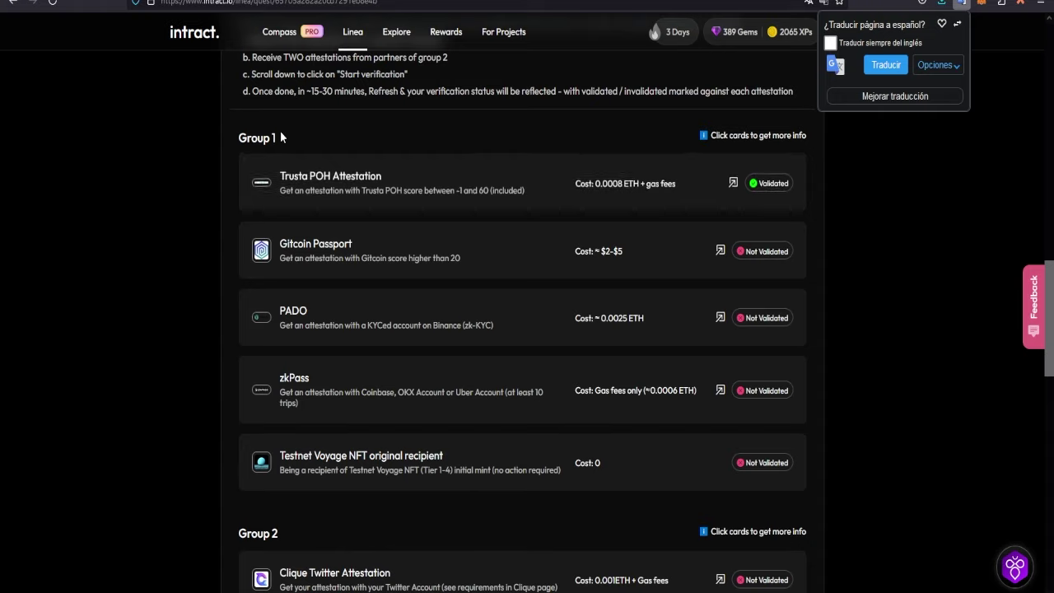
scroll(544, 231, "down", 4)
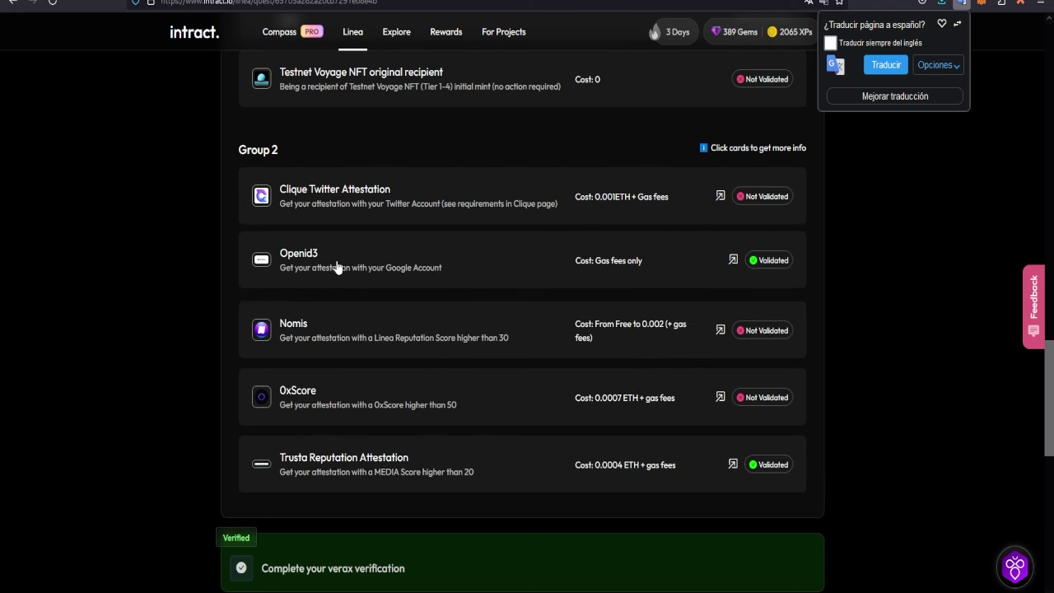
left_click(733, 259)
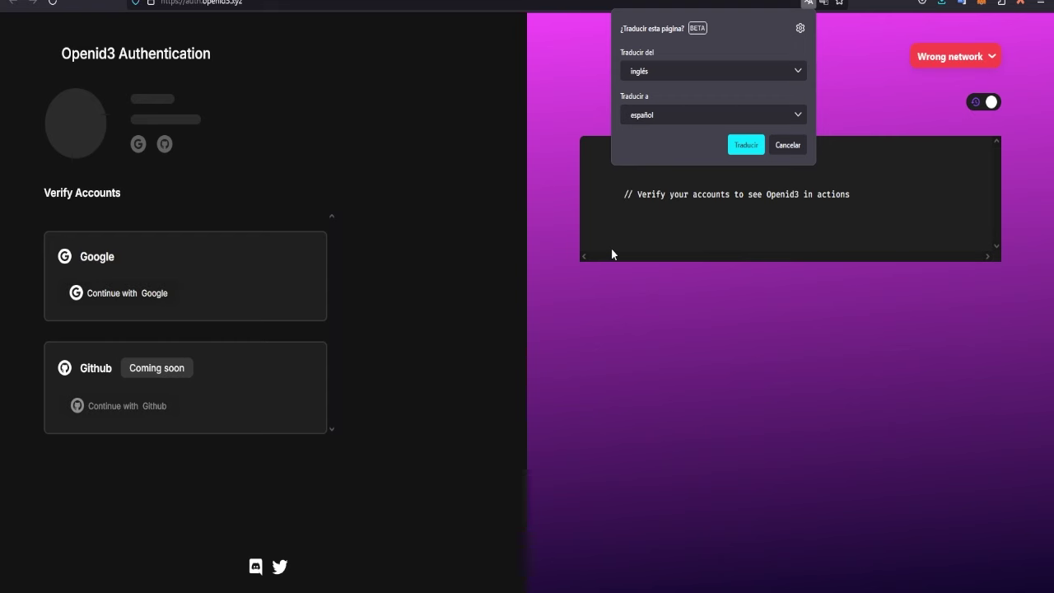
Decline the page translation and continue with Google to verify the account on Openid3
left_click(787, 145)
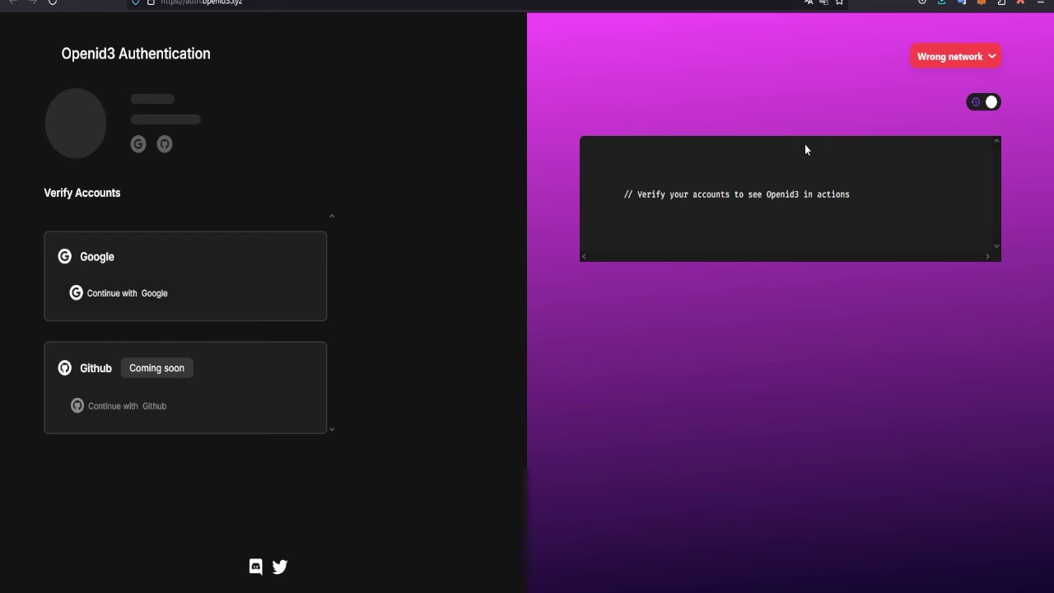
left_click(132, 295)
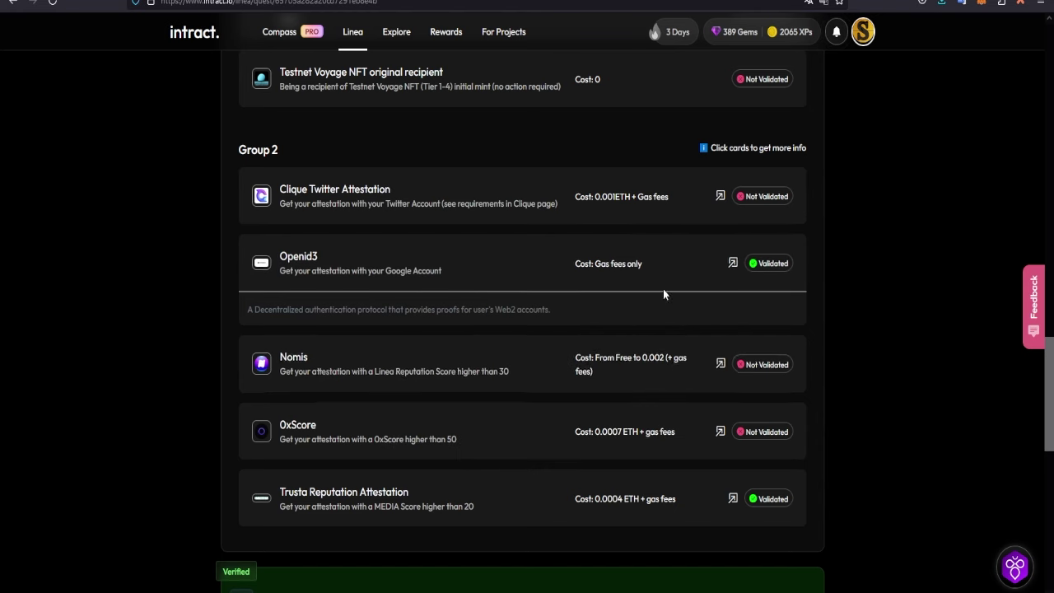
Review the costs and validation status of the Group 1 and Group 2 attestations and the Verax verification task
scroll(880, 342, "down", 2)
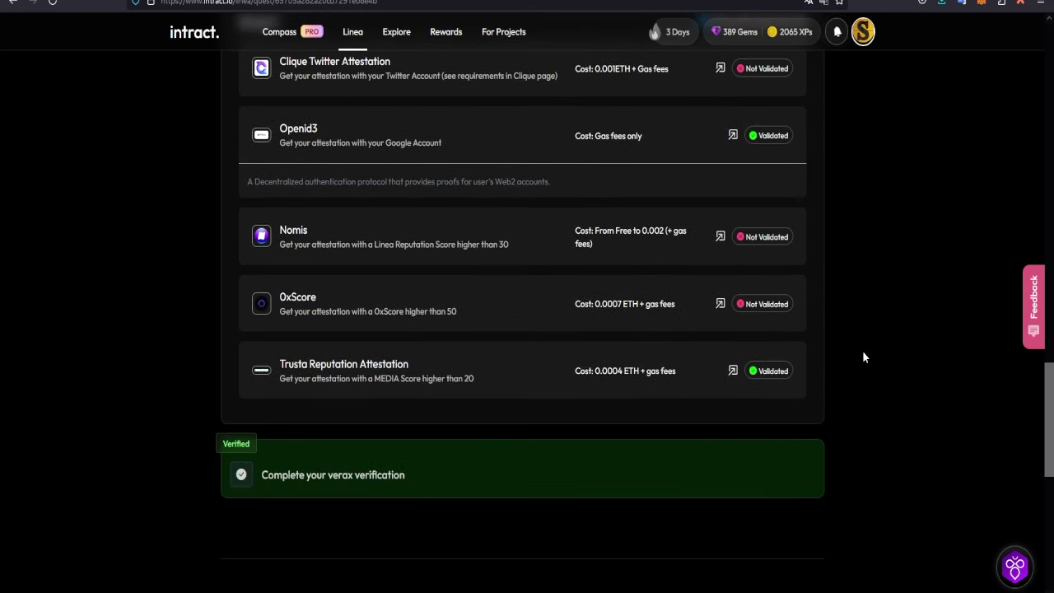
scroll(832, 352, "down", 1)
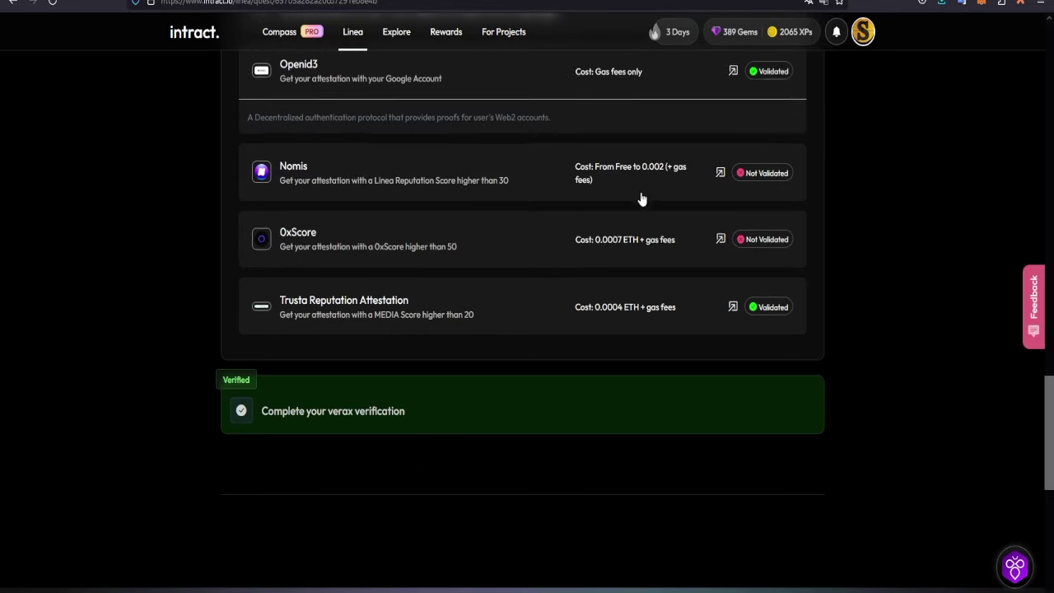
scroll(748, 317, "up", 9)
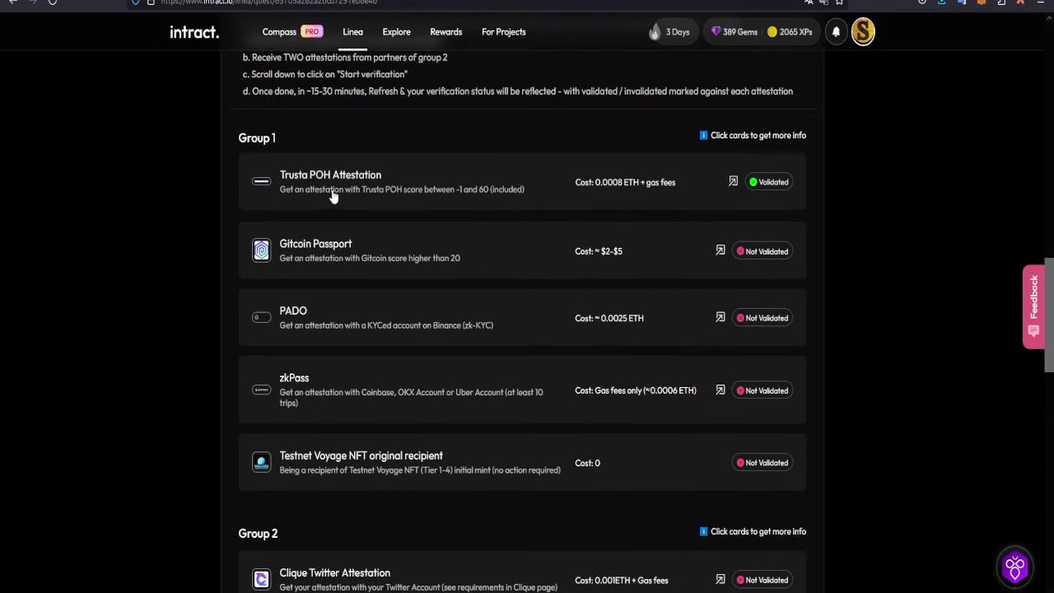
scroll(832, 292, "down", 9)
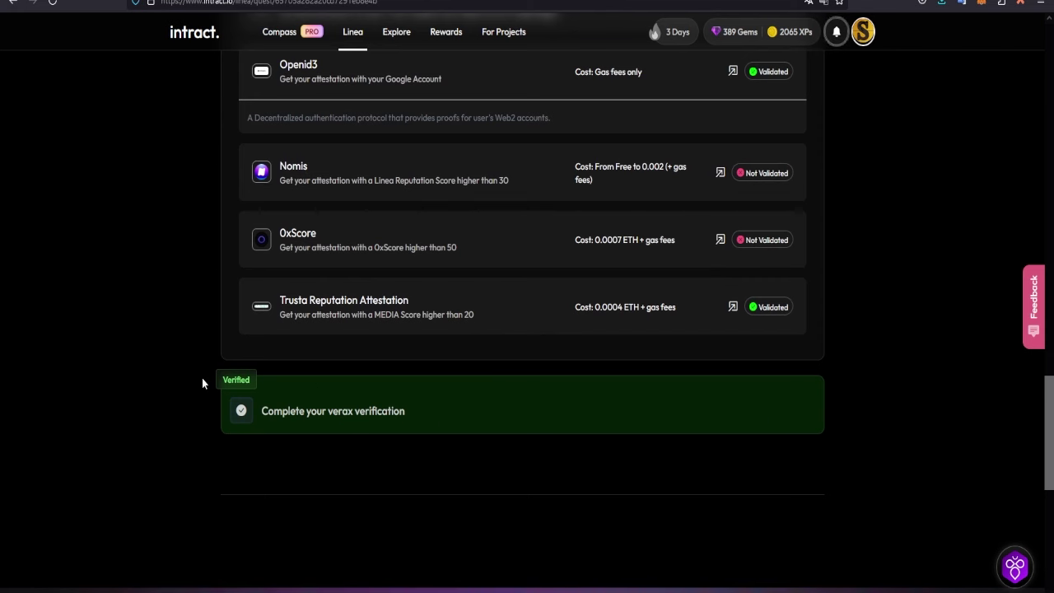
scroll(892, 390, "up", 5)
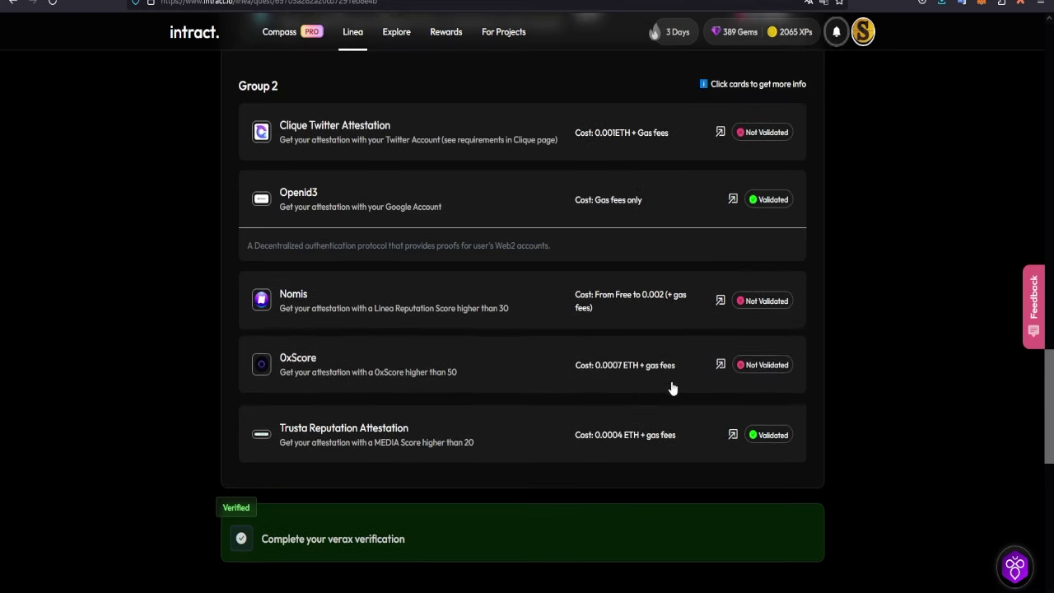
scroll(906, 398, "up", 4)
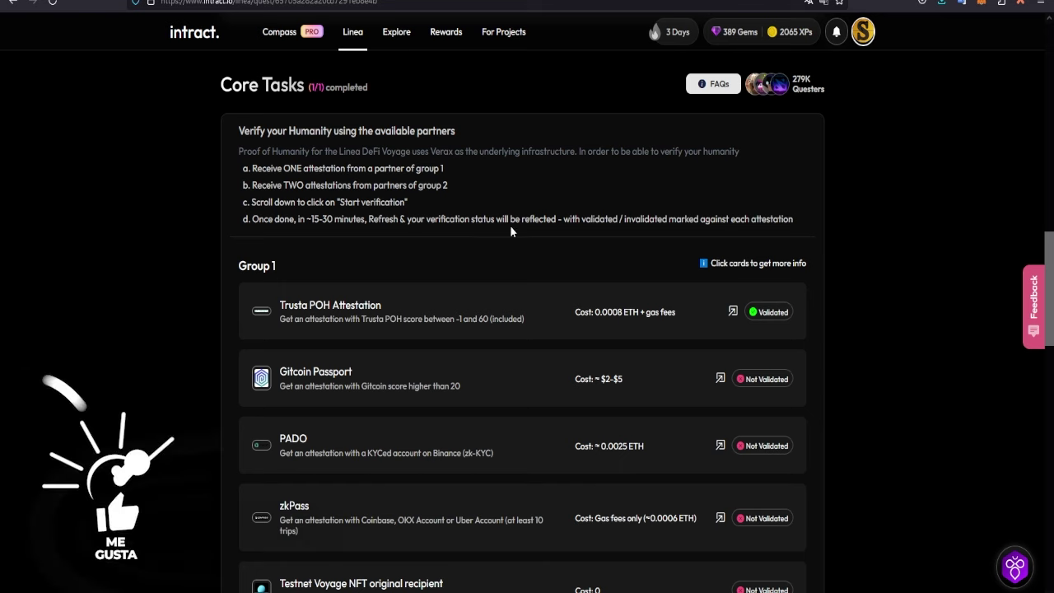
Return to the Linea Voyage: DeFi overview and open the Wave 7: Trading quest
left_click(351, 35)
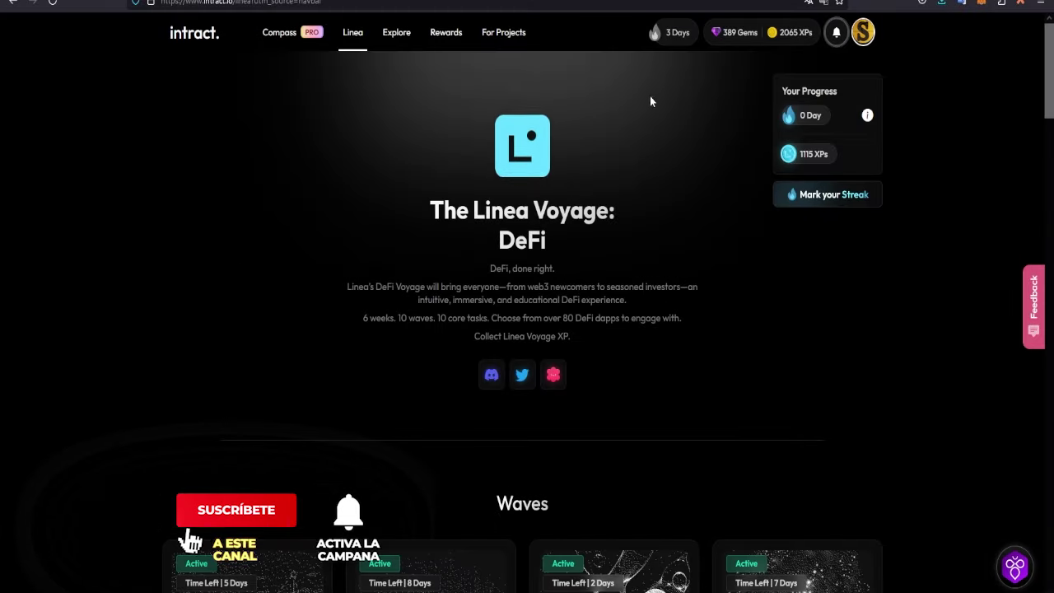
scroll(666, 214, "down", 3)
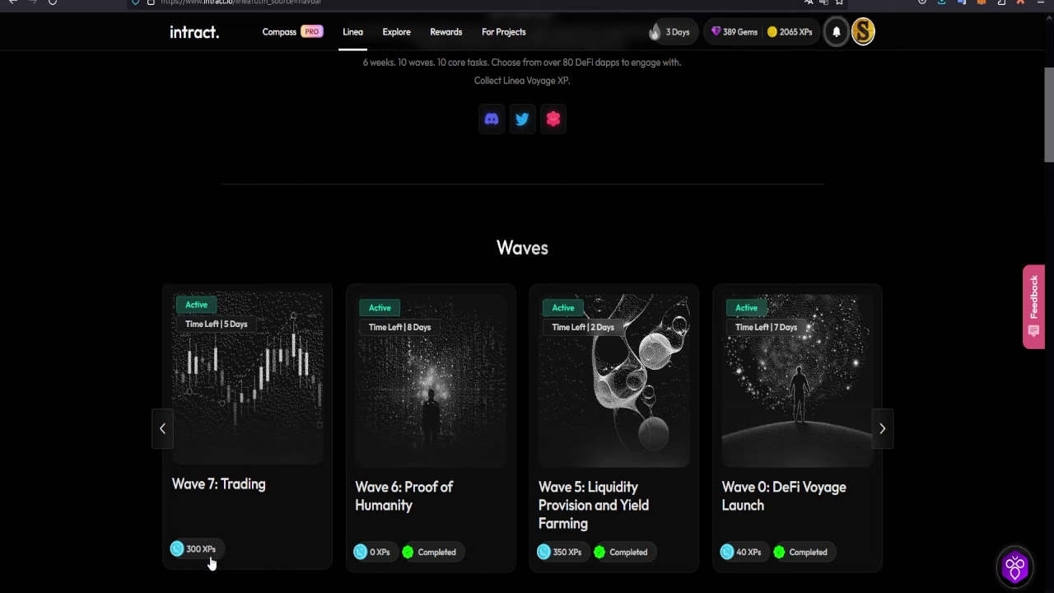
left_click(246, 384)
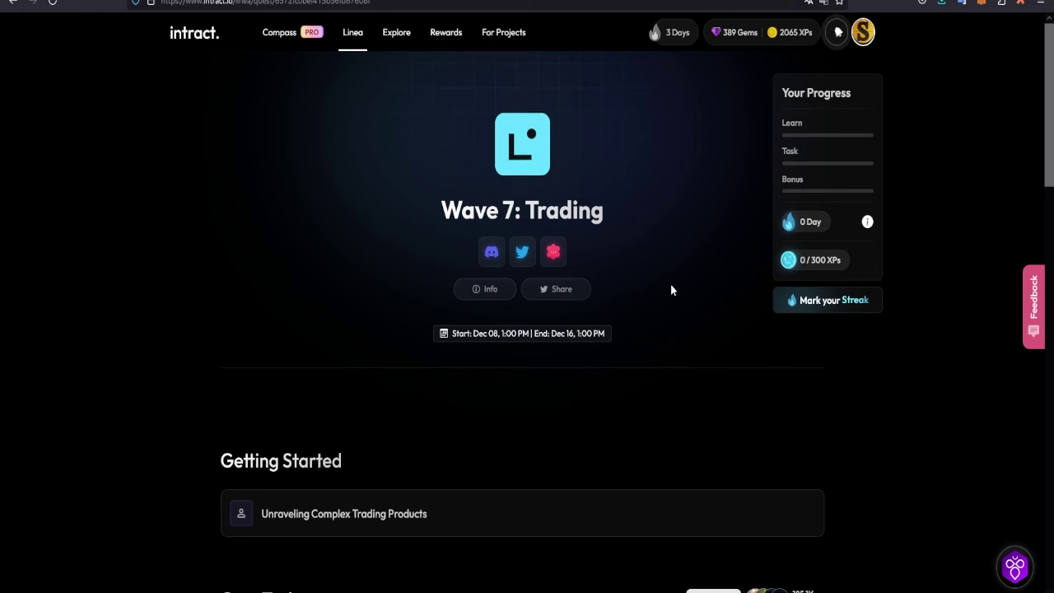
Look through the Wave 7 tasks and start the core task of depositing at least $15 into a perpetual/options platform
scroll(698, 222, "down", 1)
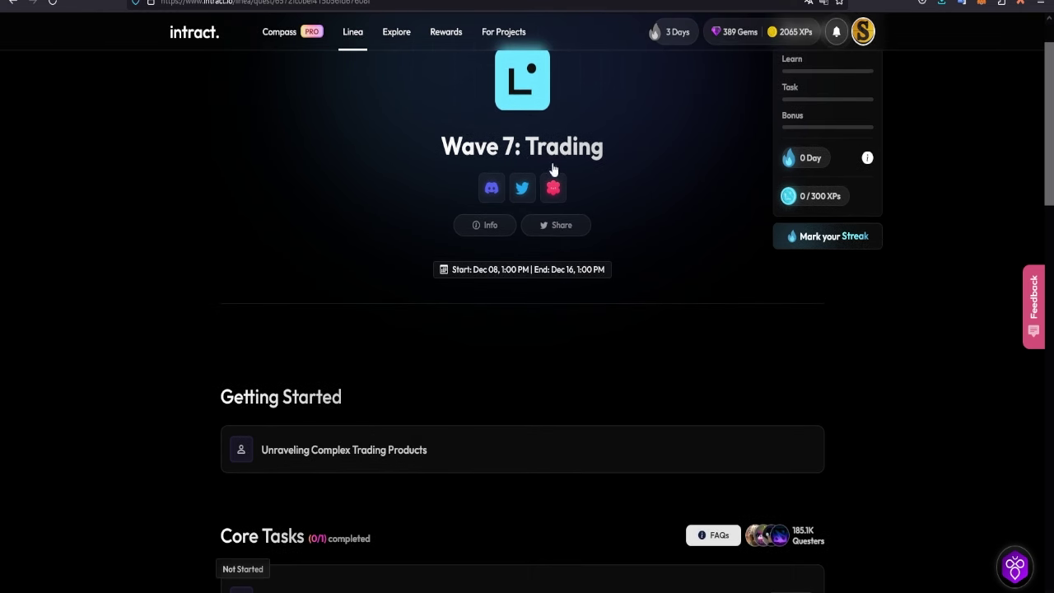
scroll(661, 227, "down", 2)
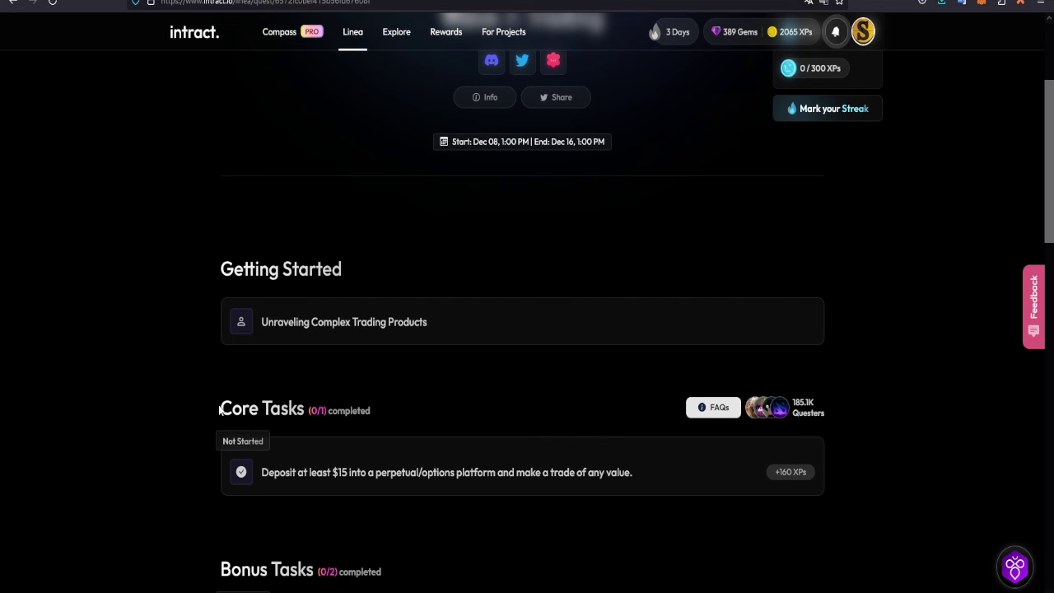
scroll(589, 434, "down", 2)
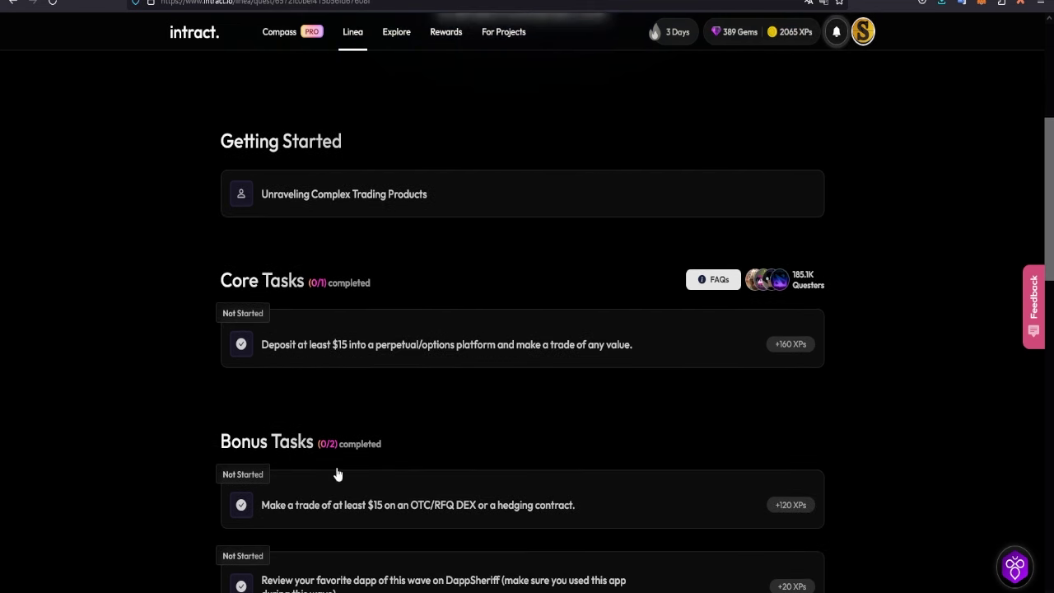
scroll(575, 458, "down", 2)
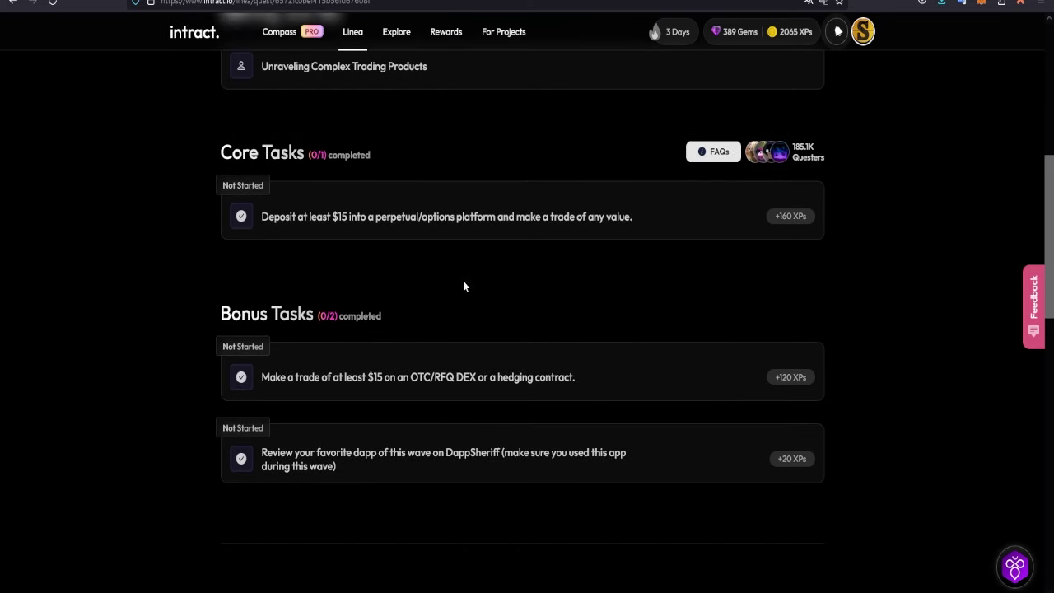
left_click(700, 214)
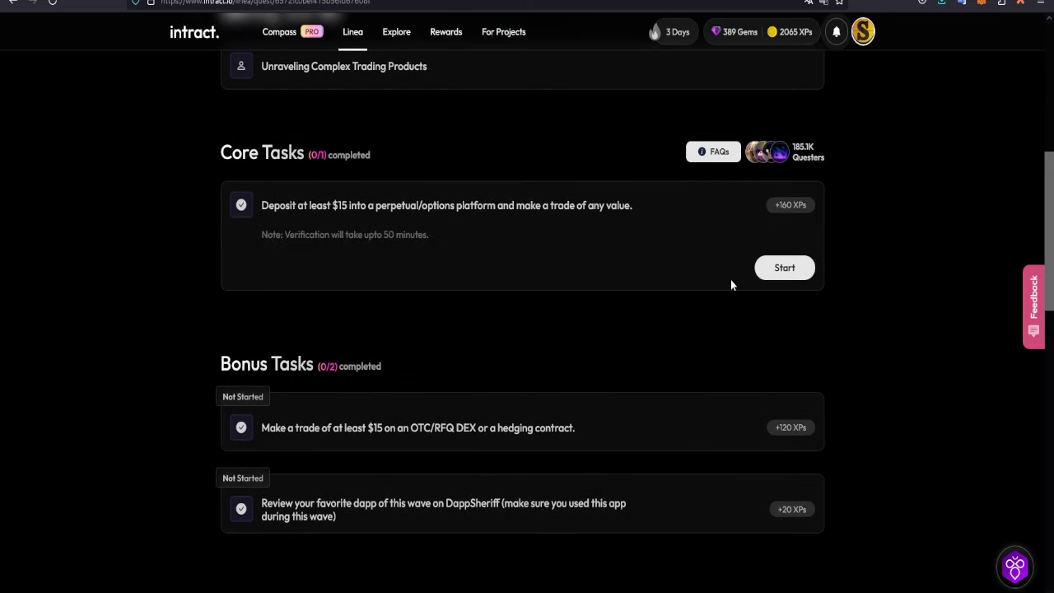
left_click(775, 267)
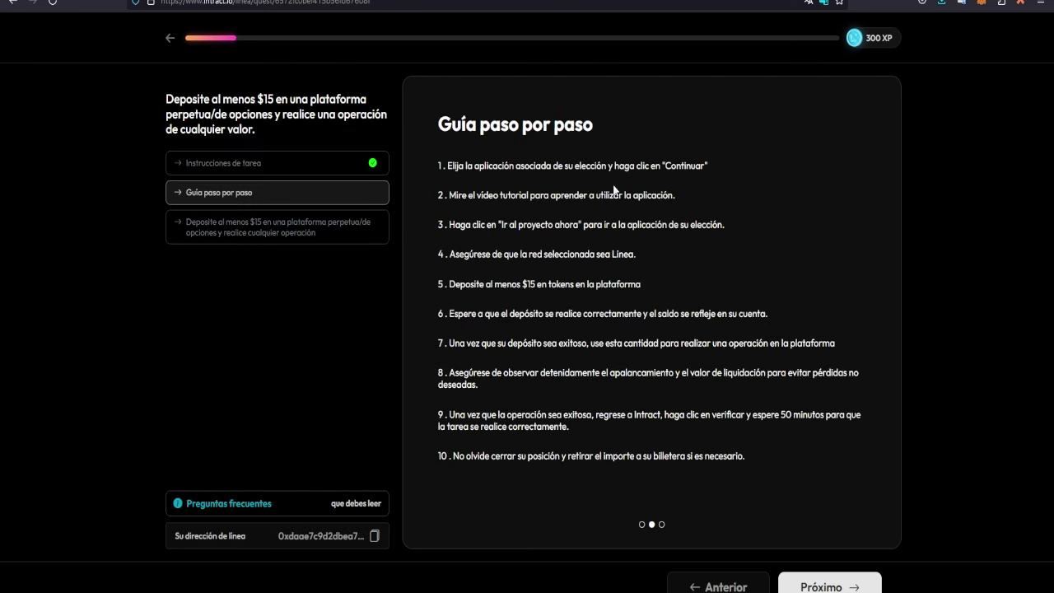
Advance past the step-by-step guide, choose ZKDX as the partner platform and go to its project site
left_click(844, 579)
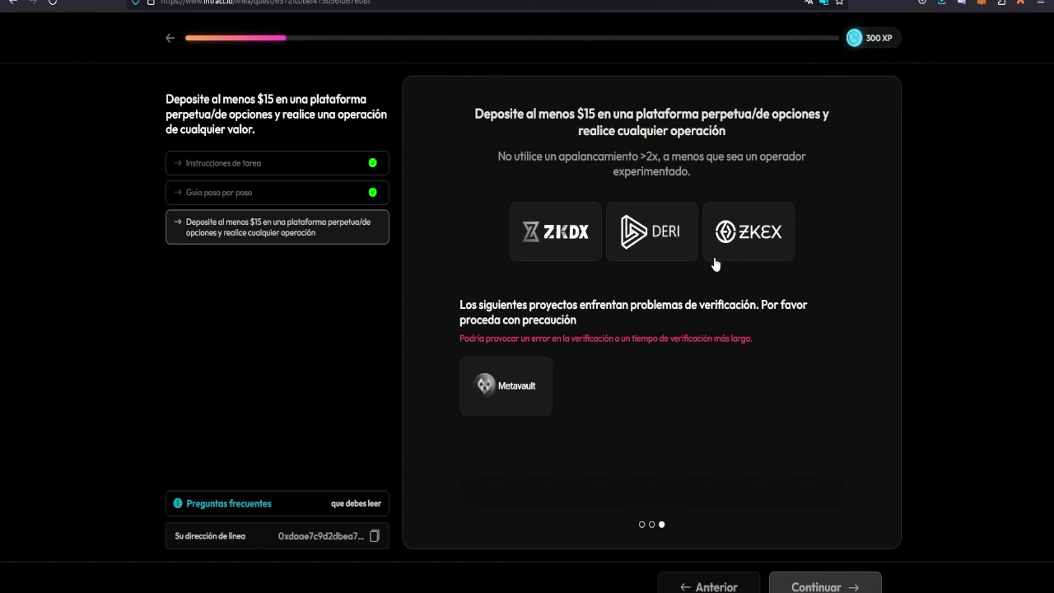
left_click(562, 238)
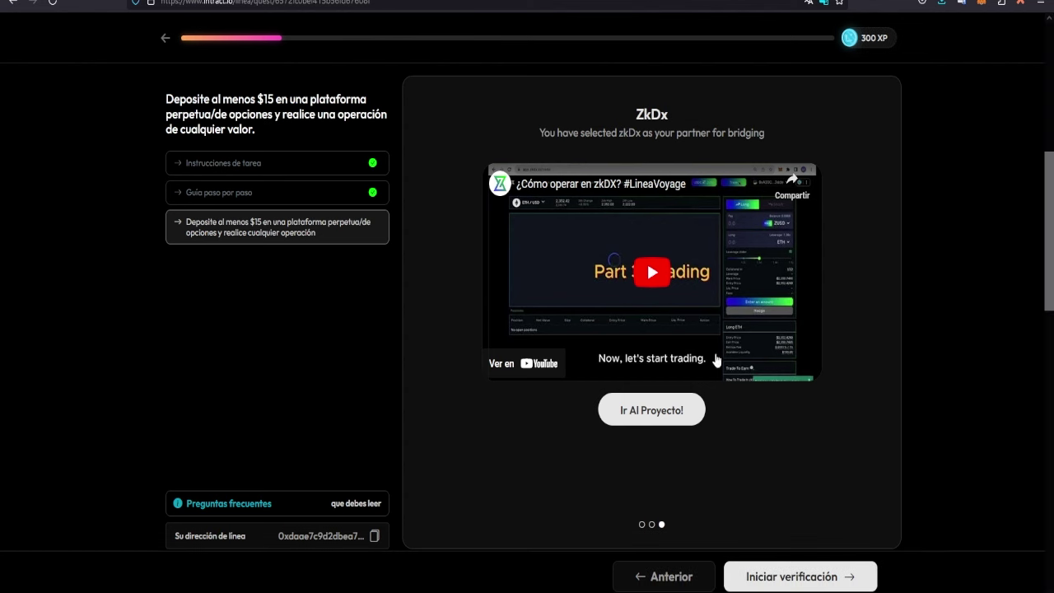
left_click(666, 409)
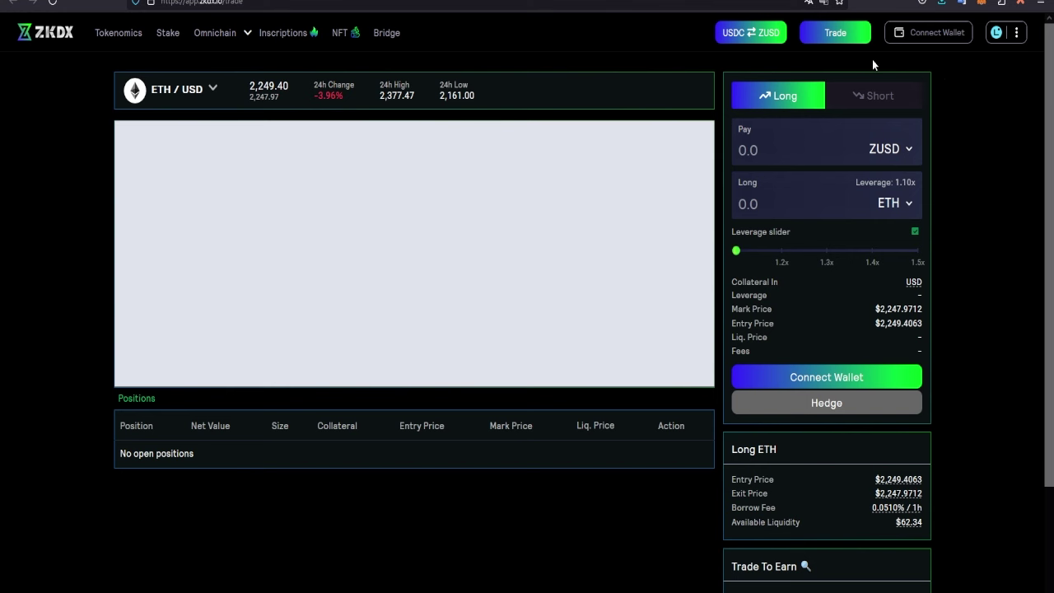
Connect MetaMask Account 1 to the zkDX site and approve the connection
left_click(927, 33)
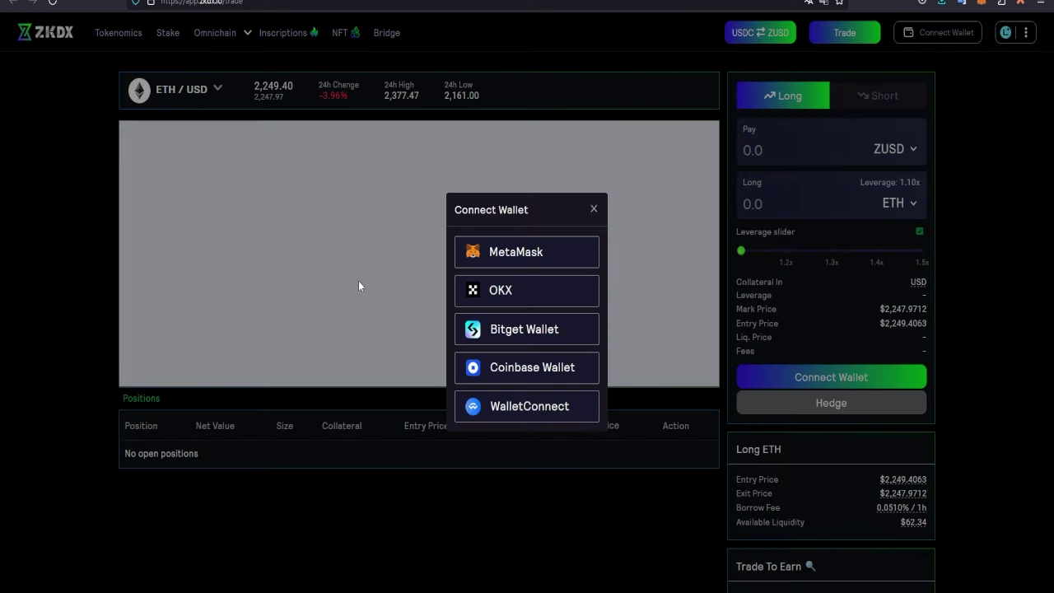
left_click(533, 253)
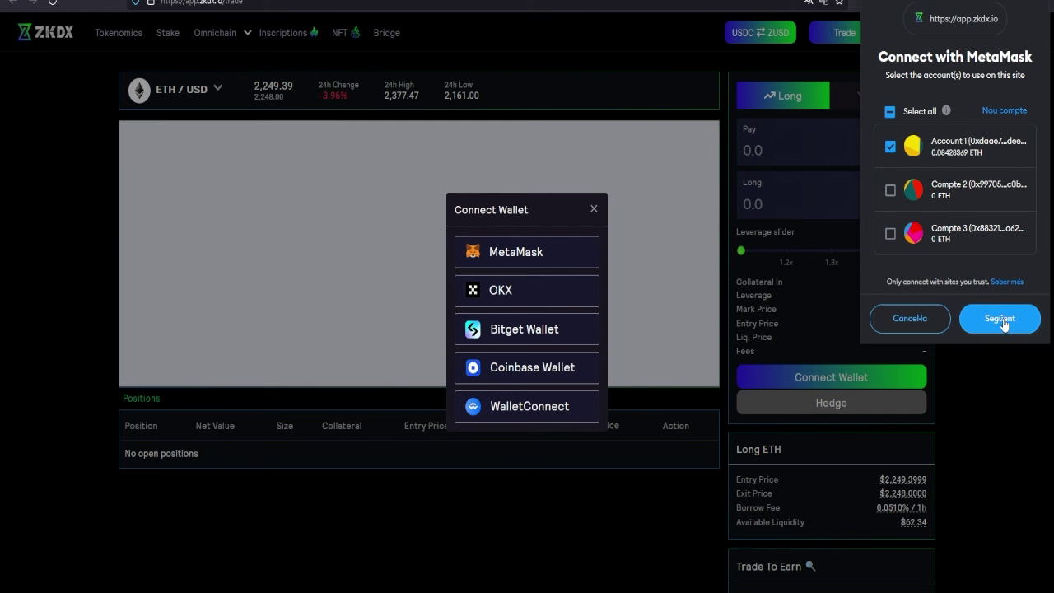
left_click(1002, 319)
left_click(999, 319)
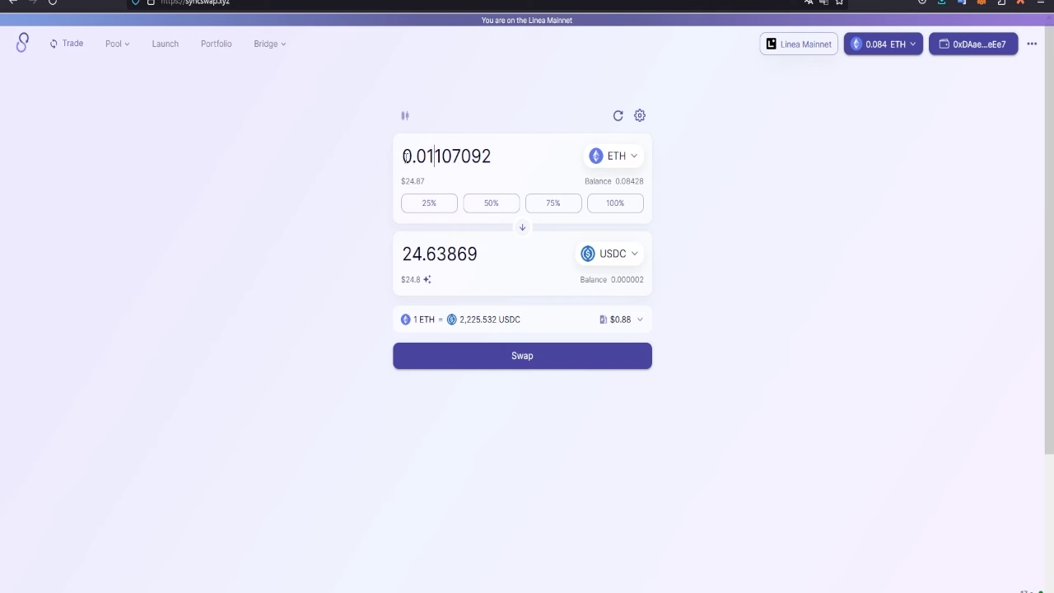
Switch to SyncSwap and swap 0.01107092 ETH for USDC on Linea Mainnet
left_click_drag(401, 156, 501, 157)
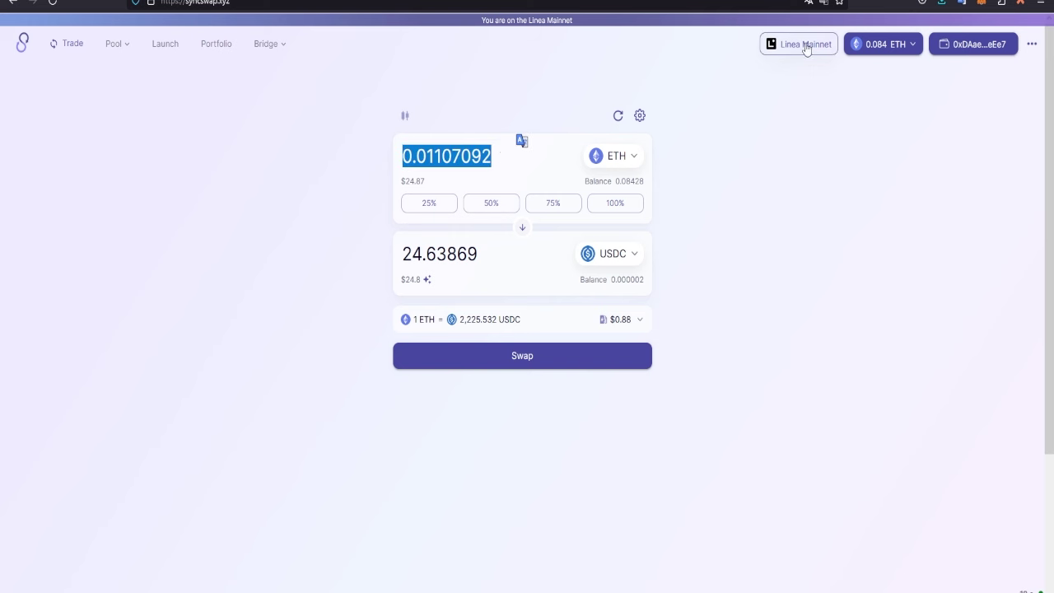
left_click_drag(487, 249, 400, 253)
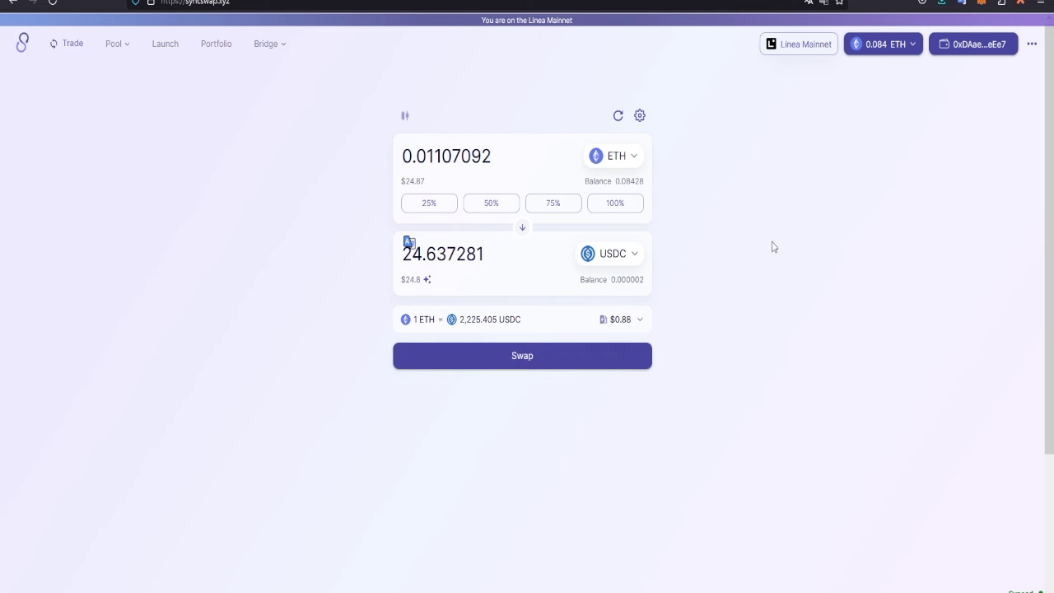
left_click(465, 256)
left_click(538, 366)
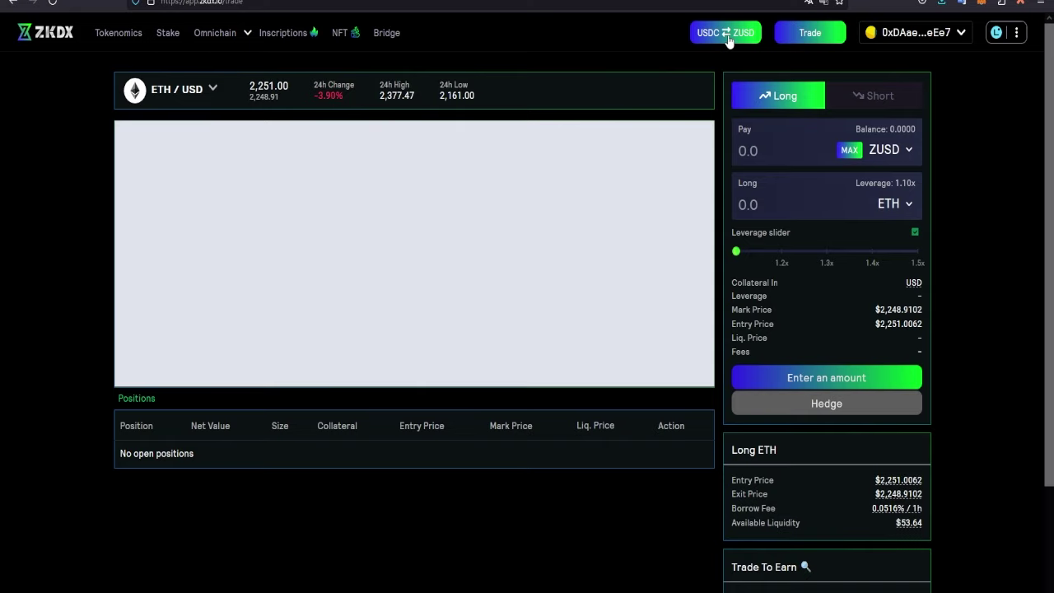
On zkDX, exchange the full 24.631857 USDC balance for ZUSD, approving the USDC spending cap and the transaction in MetaMask
left_click(734, 33)
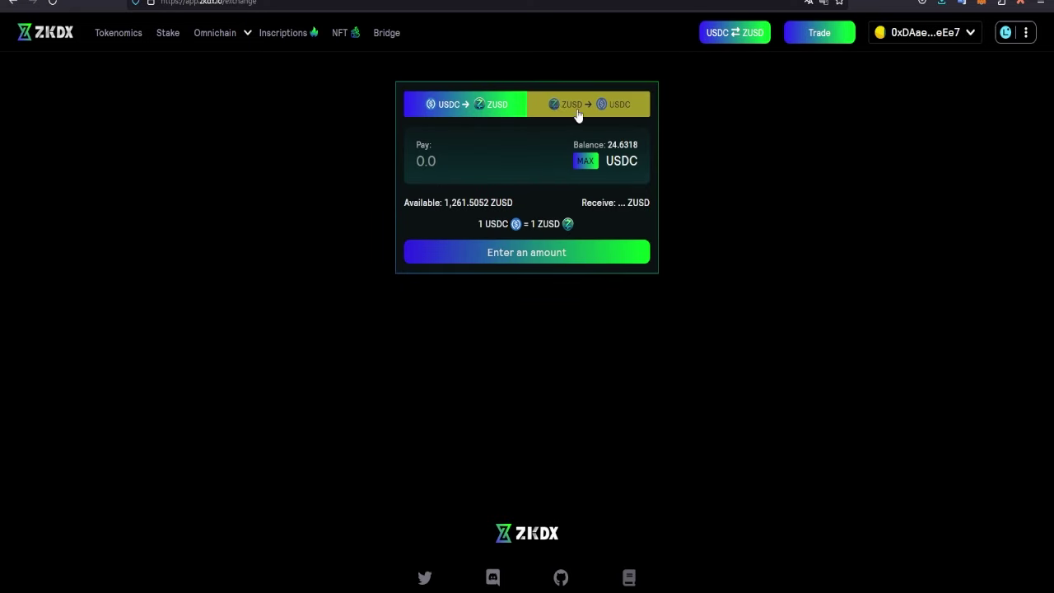
left_click(586, 161)
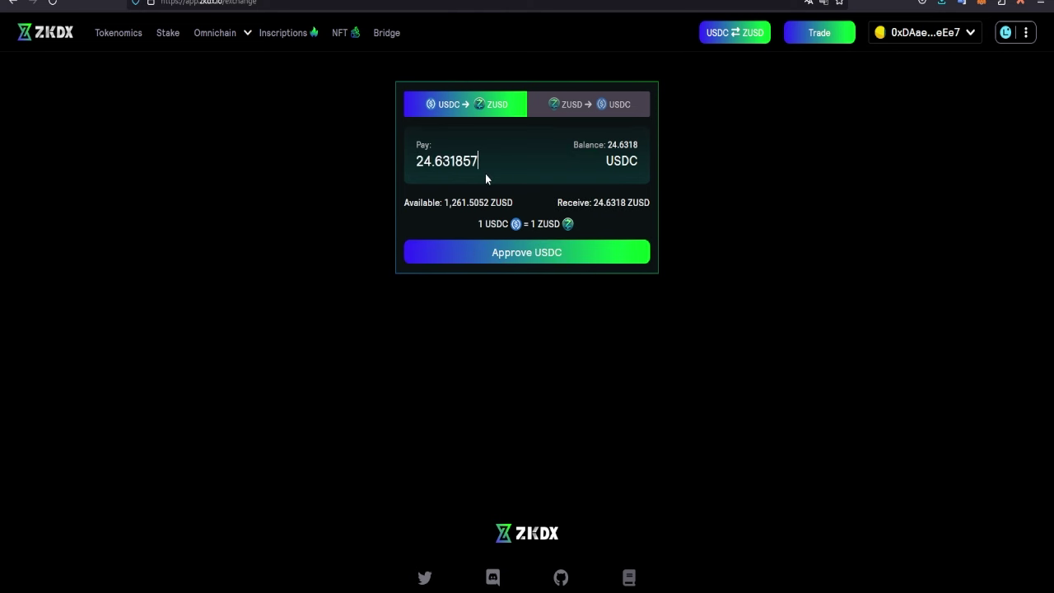
left_click(586, 257)
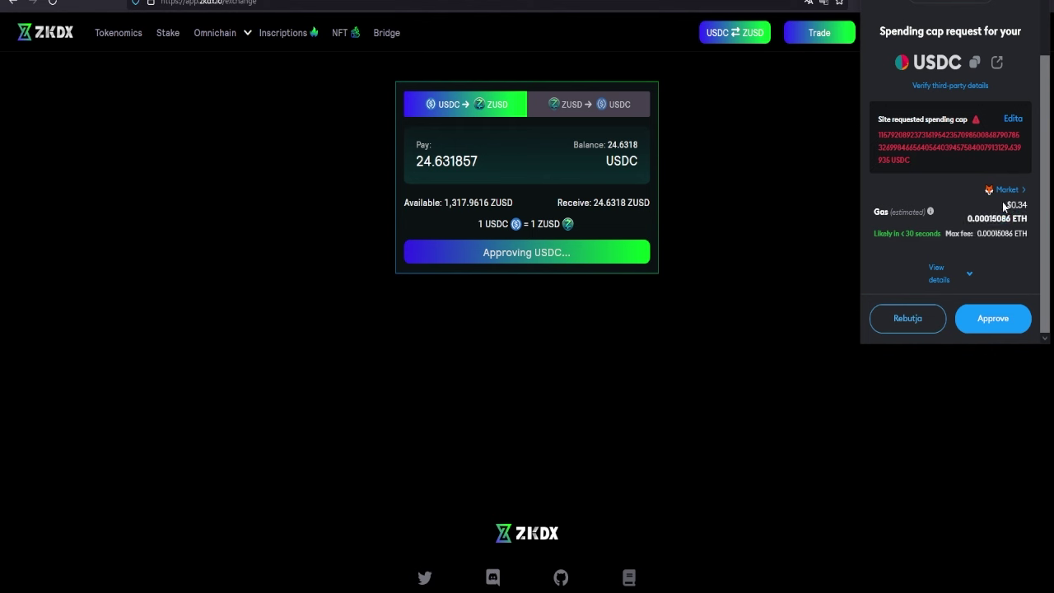
left_click(986, 325)
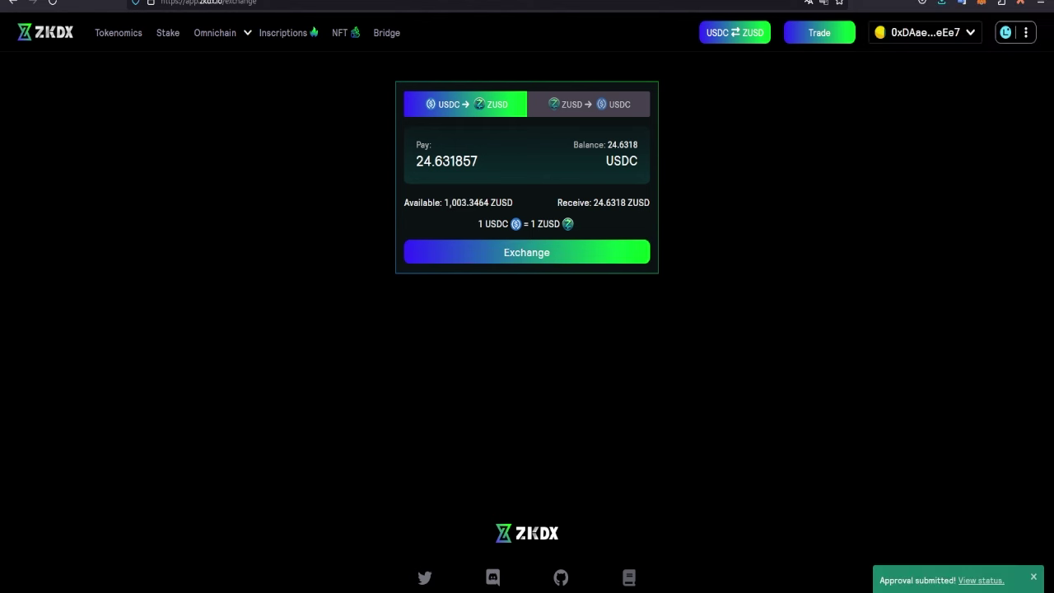
left_click(534, 254)
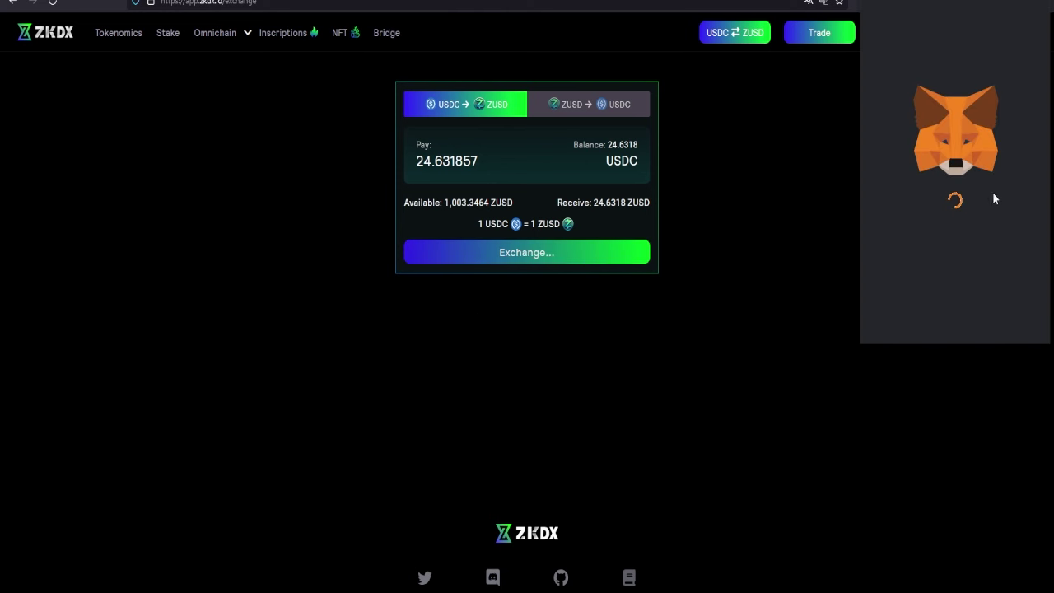
left_click(1013, 321)
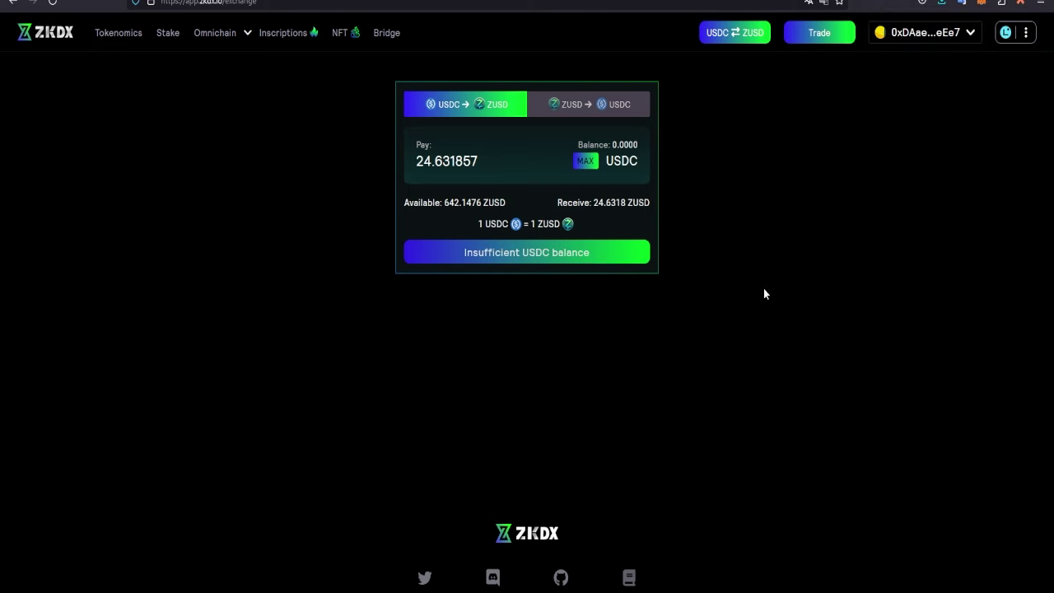
On the zkDX trading page, enter the full 24.631857 ZUSD balance for an ETH long and approve the ZUSD spending in MetaMask
left_click(825, 36)
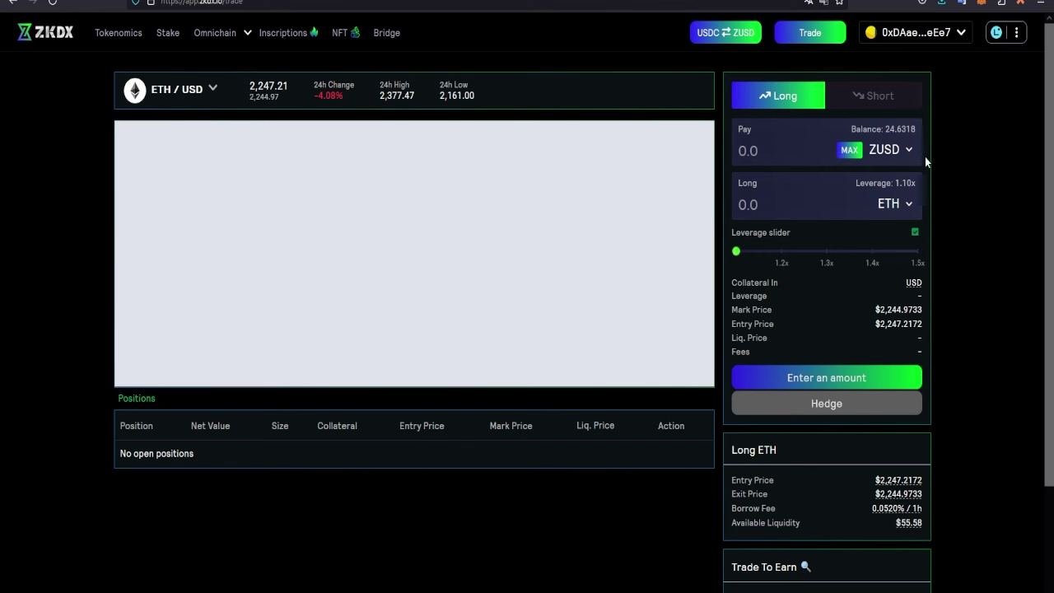
left_click(849, 151)
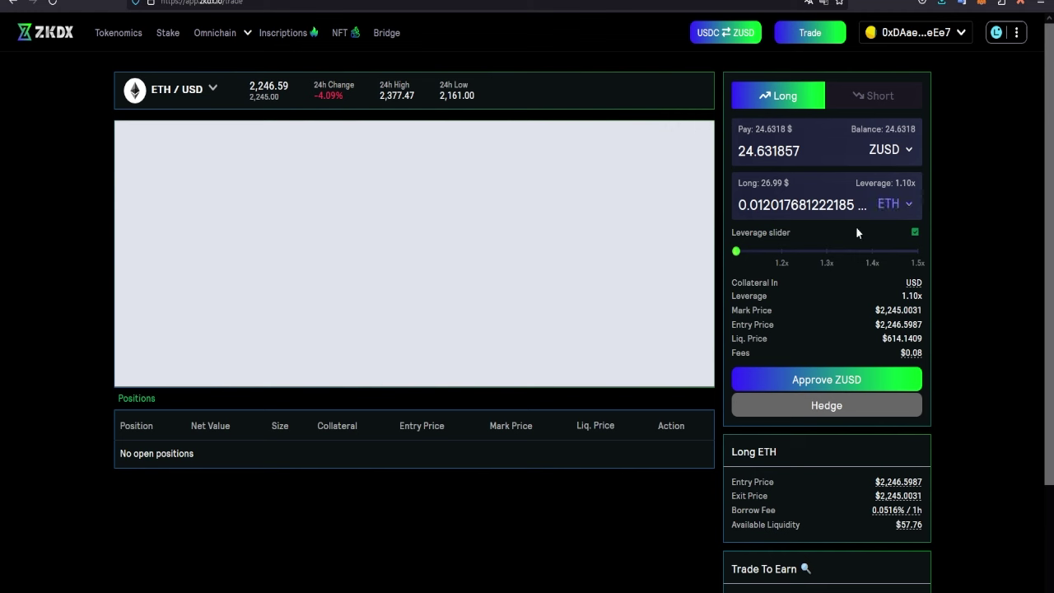
left_click(868, 379)
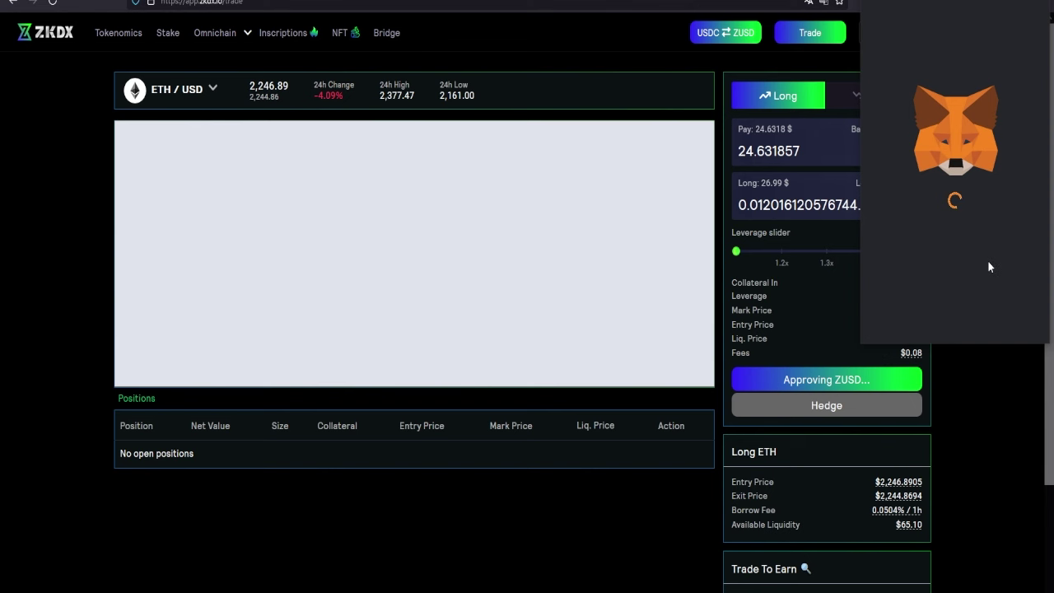
left_click(1009, 314)
left_click(1004, 326)
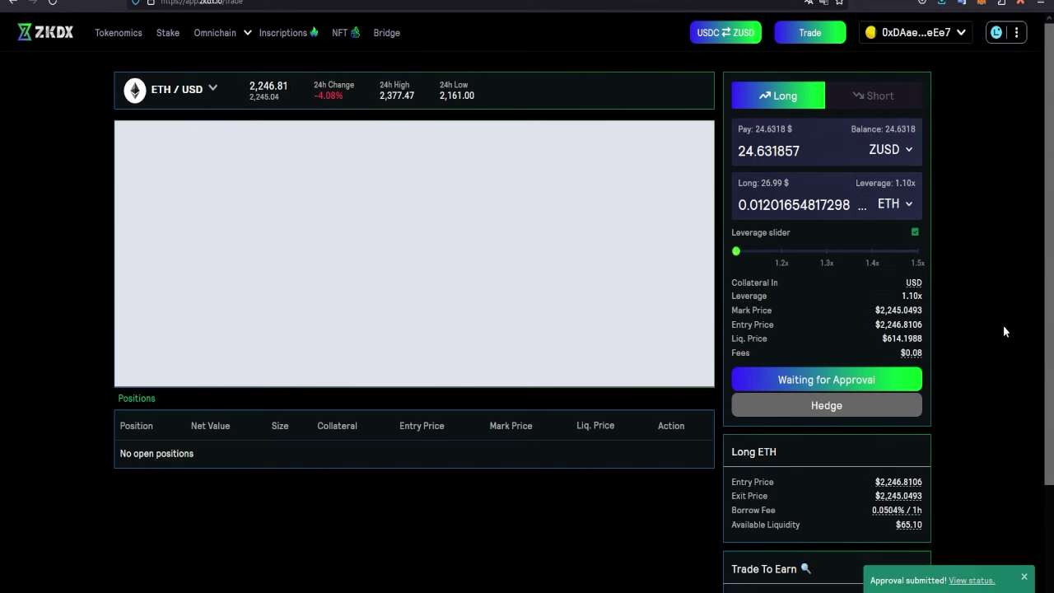
Open a long ETH position at 1.10x leverage, paying the full 24.631857 ZUSD balance, and confirm the order
left_click(873, 99)
left_click(803, 99)
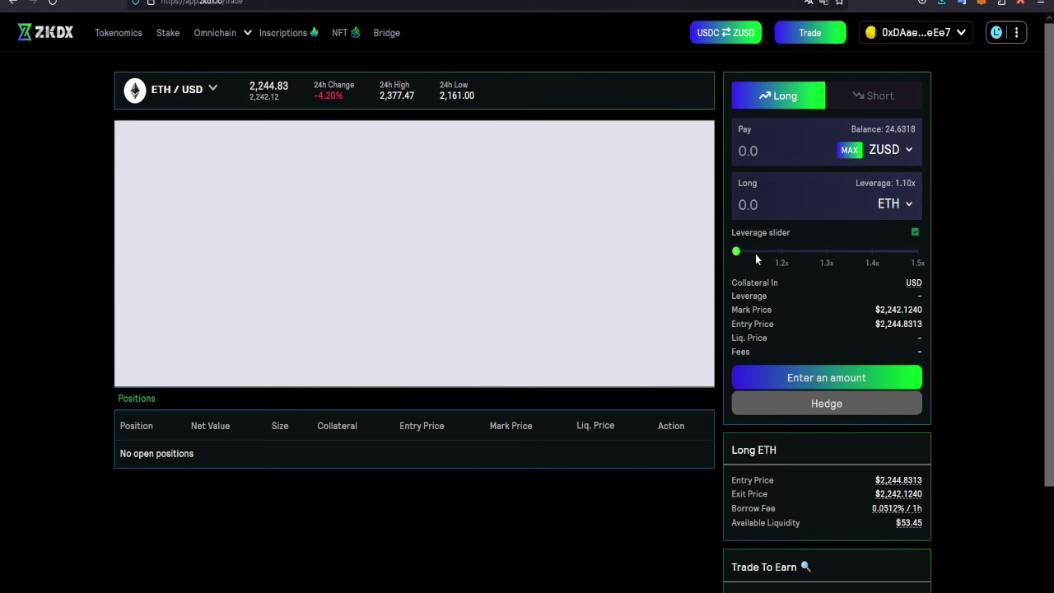
left_click(850, 150)
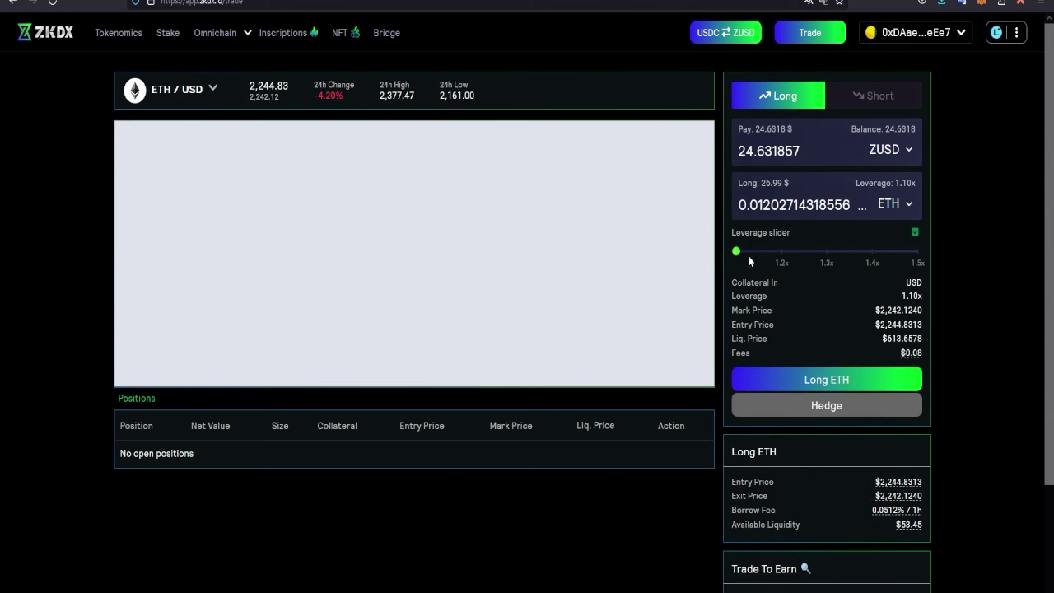
left_click(868, 380)
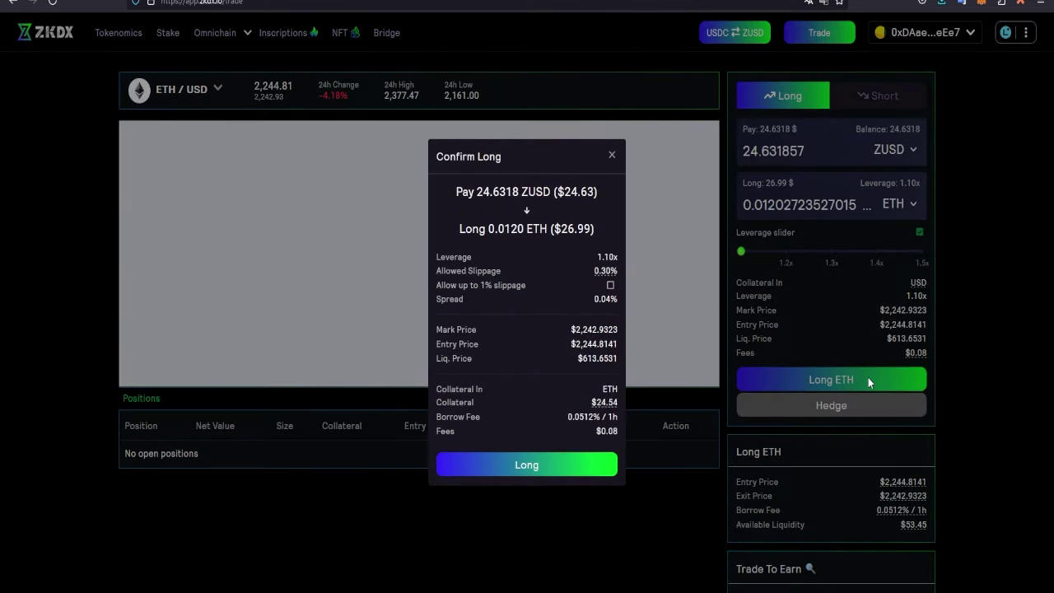
left_click(564, 466)
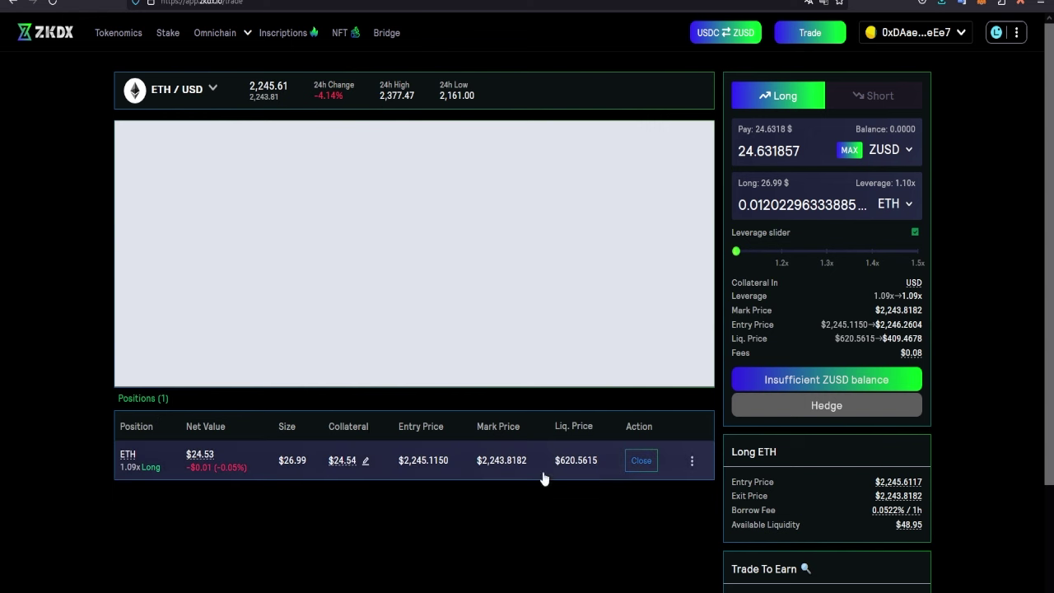
Close the entire ETH long position, using the maximum size of 26.99 USD
left_click(642, 460)
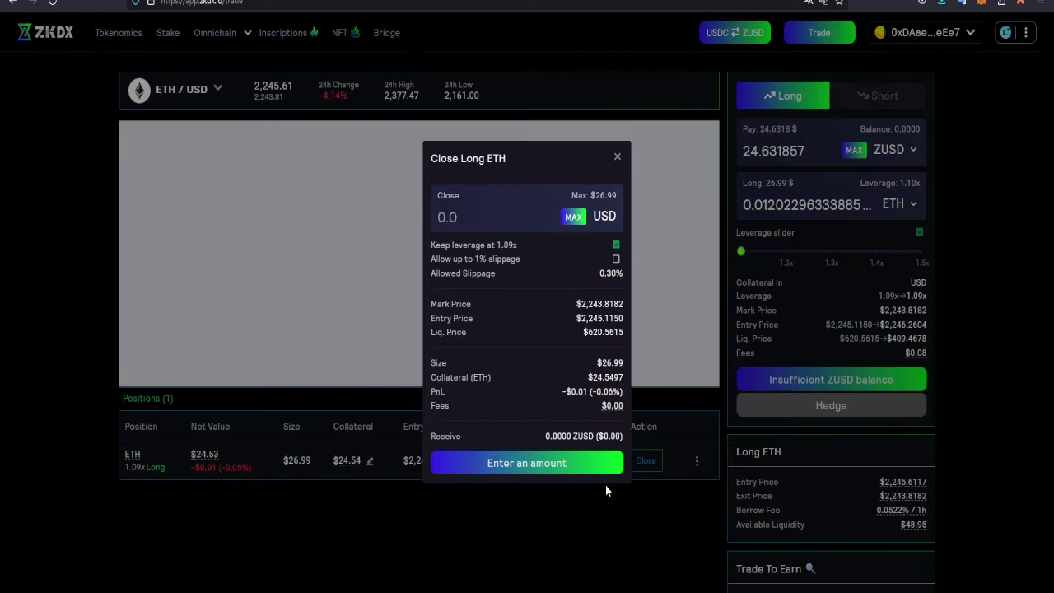
left_click(574, 217)
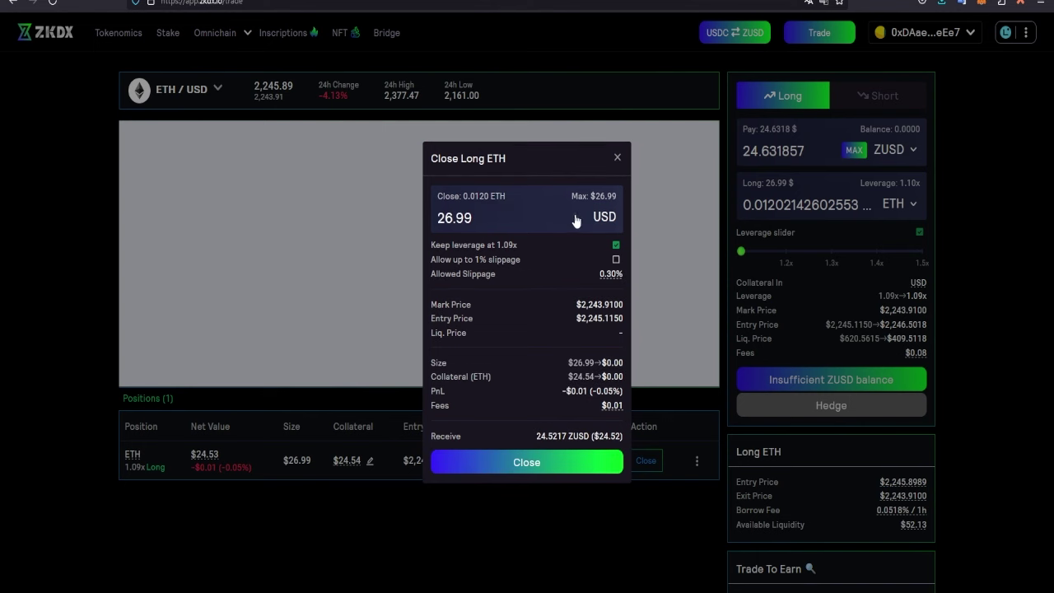
left_click(564, 462)
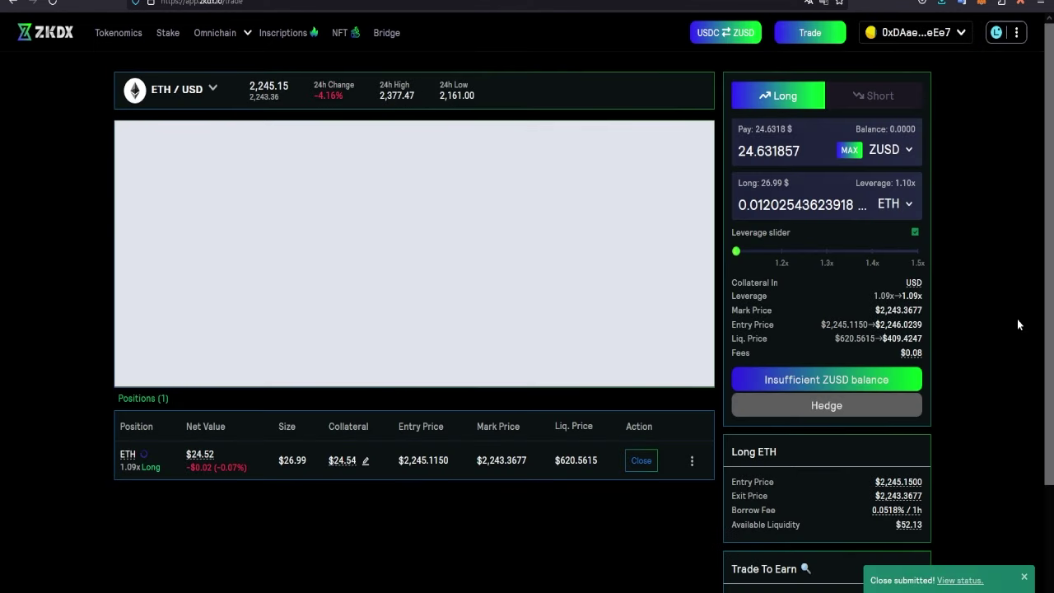
Redeem the full ZUSD balance of about 24.456 for USDC on the zkDX exchange page
left_click_drag(737, 151, 807, 151)
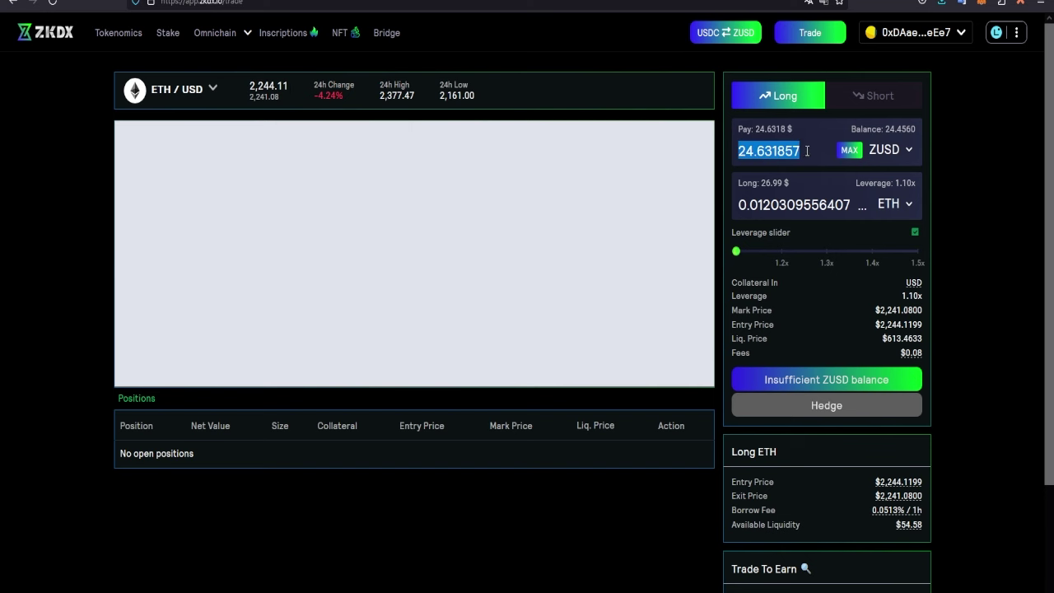
left_click(745, 32)
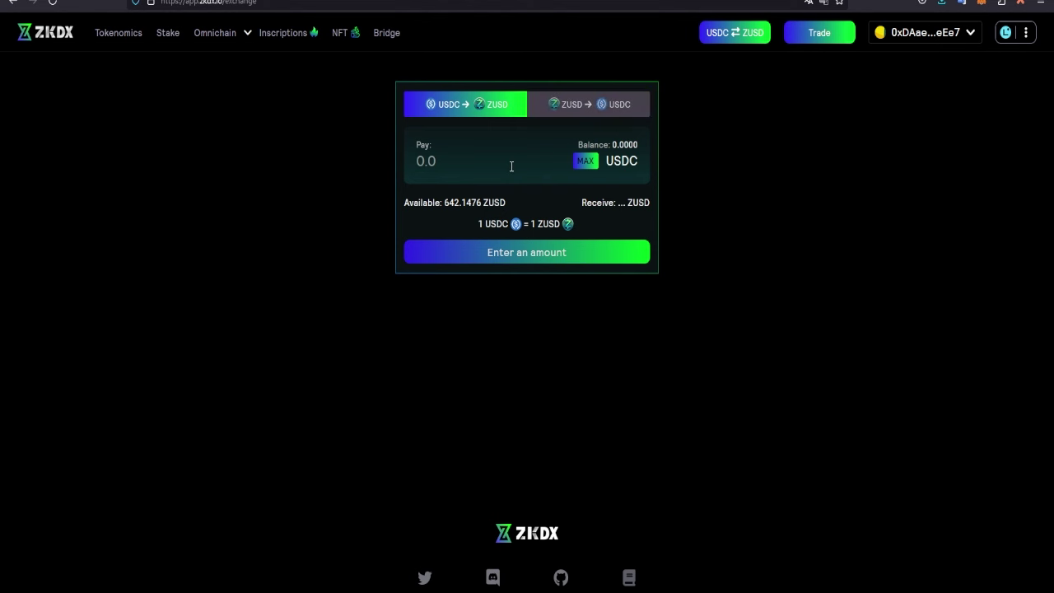
left_click(589, 107)
left_click(588, 161)
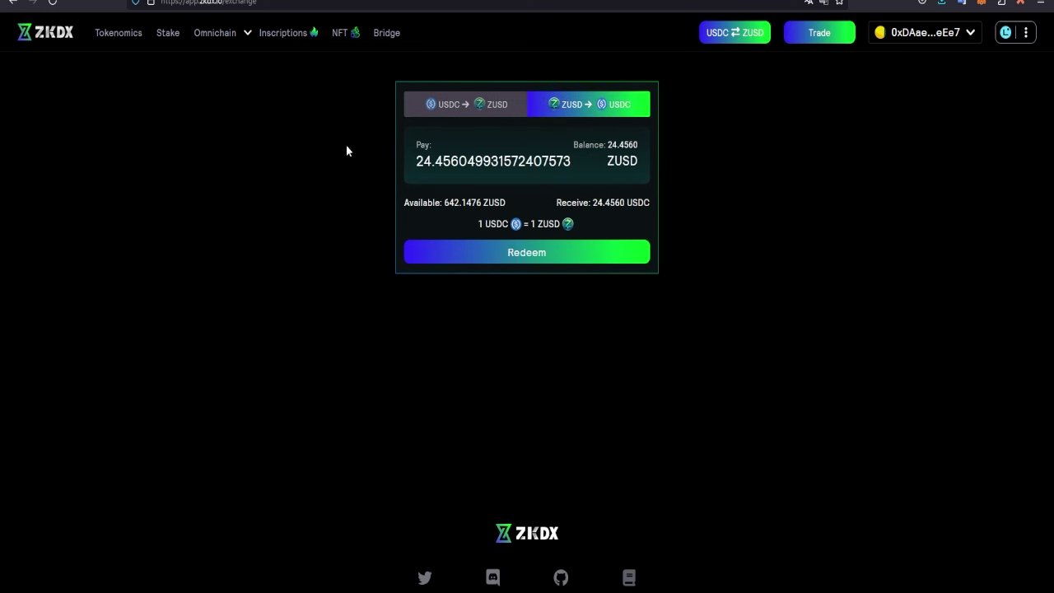
left_click(531, 253)
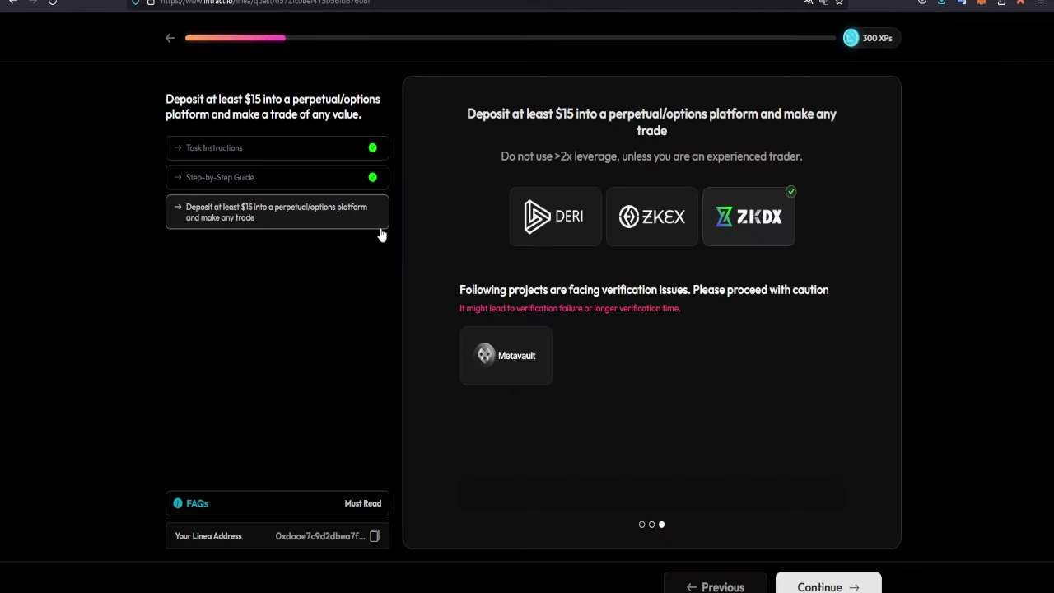
On Intract, start verification of the zkDX deposit-and-trade task, accept the requirements and return to the wave
left_click(839, 586)
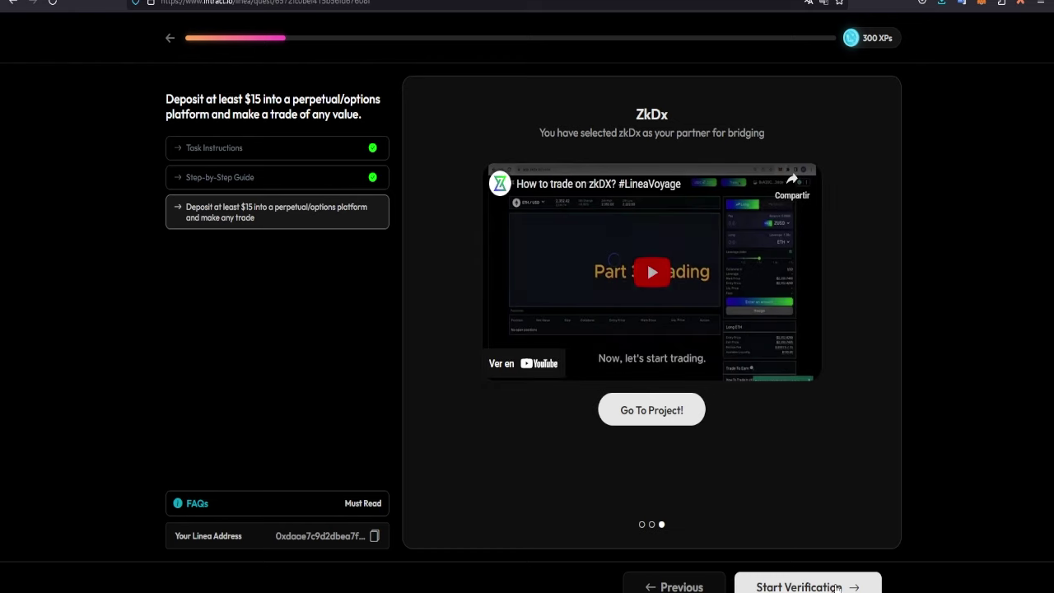
left_click(836, 587)
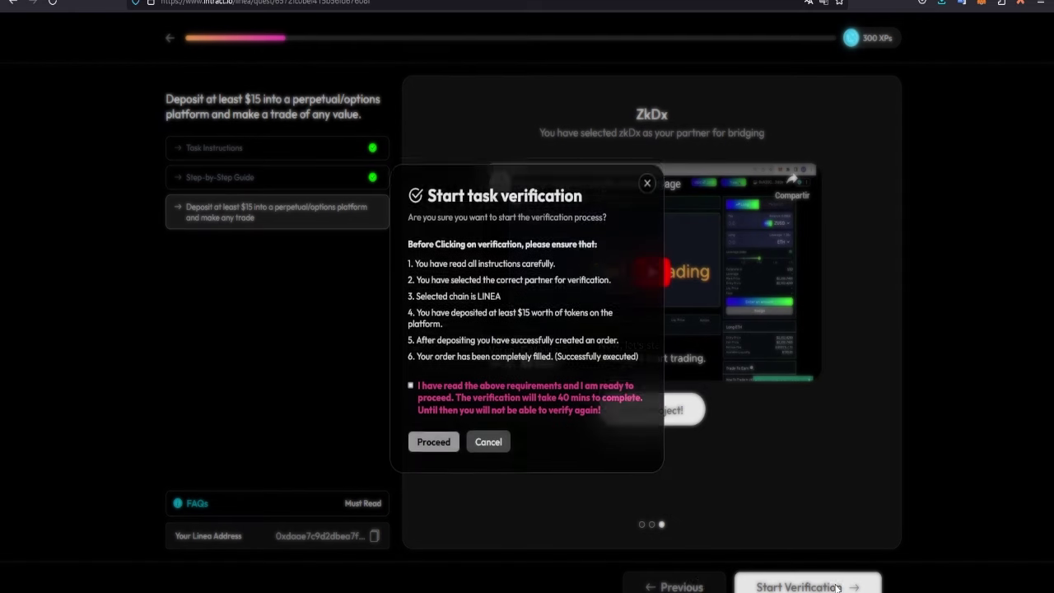
left_click(411, 381)
left_click(443, 441)
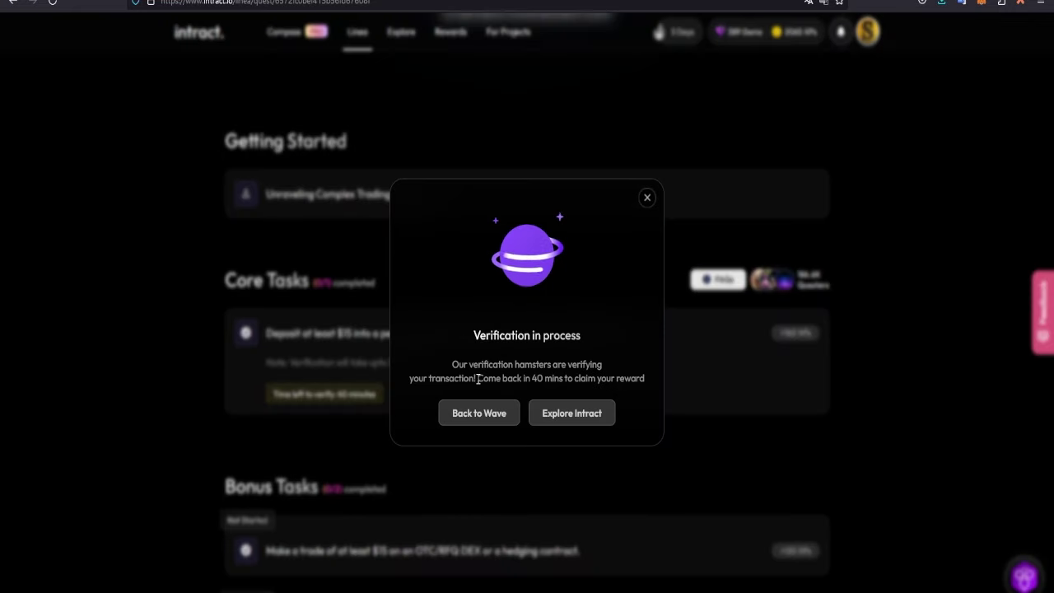
left_click_drag(477, 379, 651, 377)
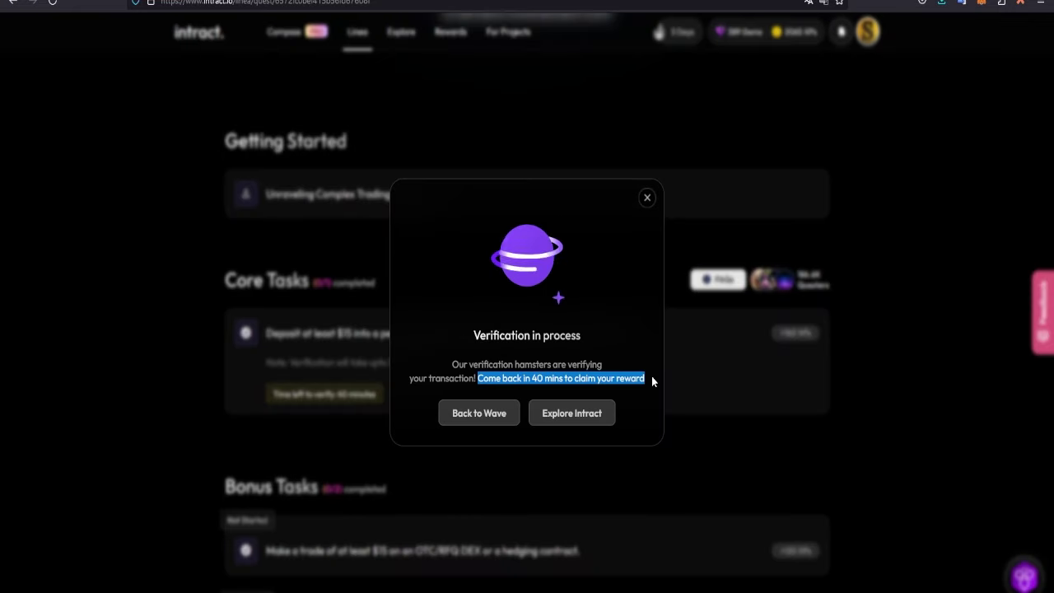
left_click(477, 413)
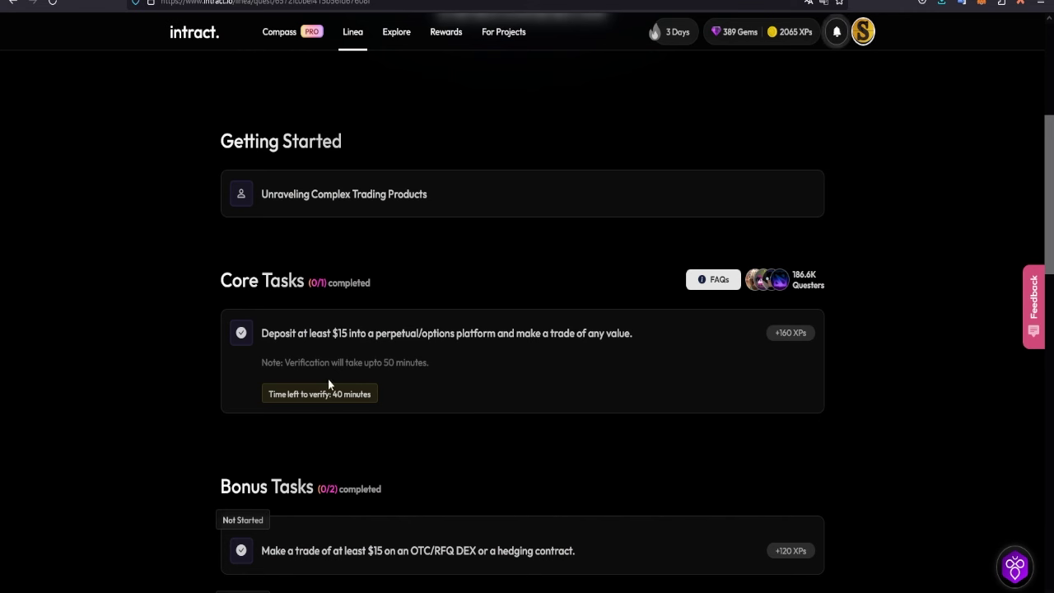
Start the bonus task for making a trade of at least $15 on an OTC/RFQ DEX or a hedging contract
scroll(602, 393, "down", 2)
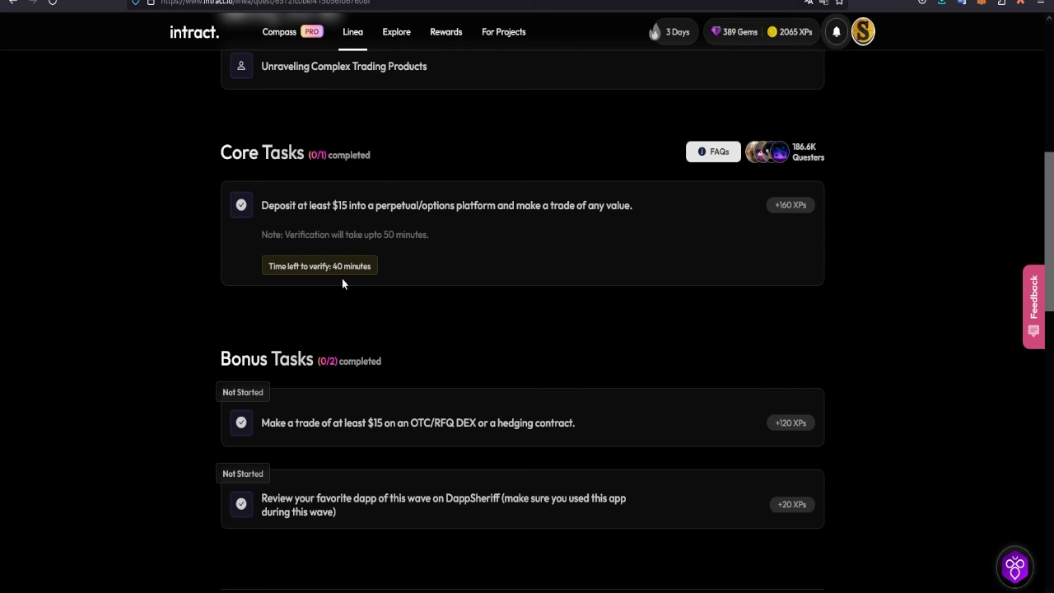
left_click_drag(773, 204, 816, 207)
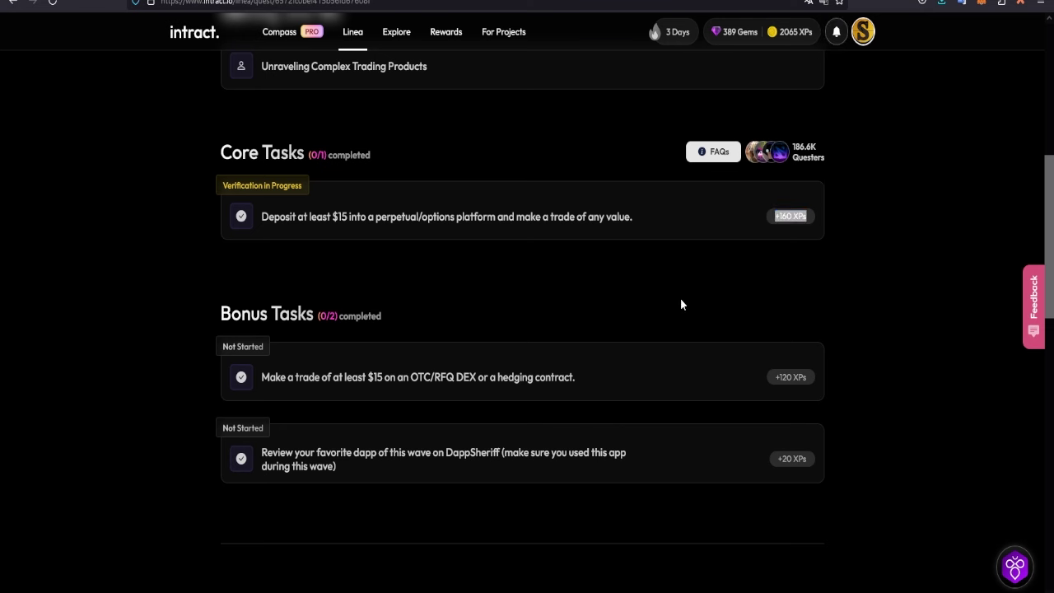
left_click_drag(216, 314, 437, 312)
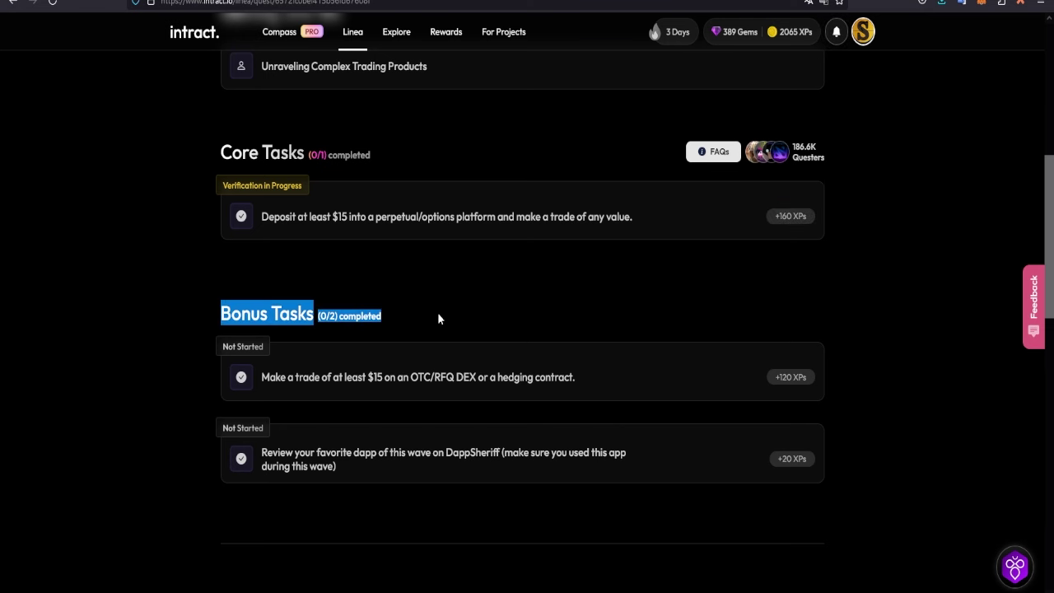
left_click(632, 375)
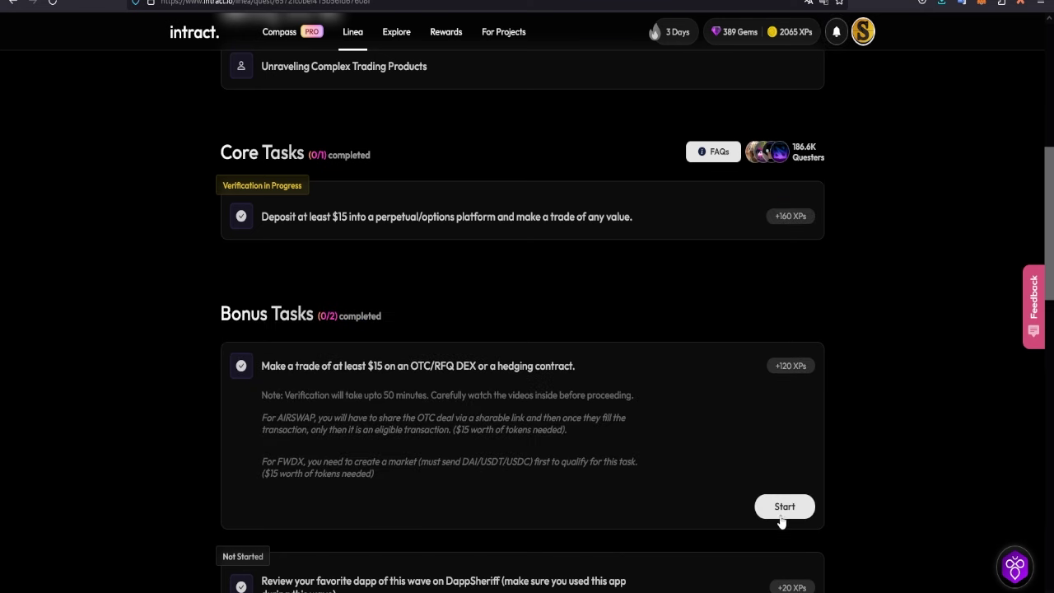
left_click(778, 506)
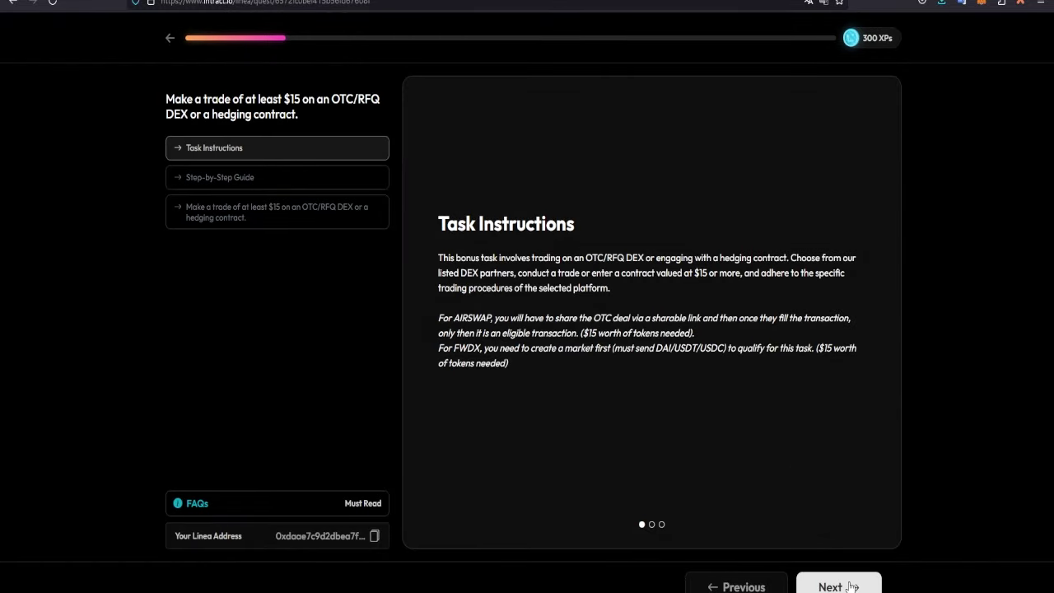
Advance past the task instructions and step-by-step guide, choose FWDX as the partner platform and go to its project site
left_click(852, 586)
left_click(852, 586)
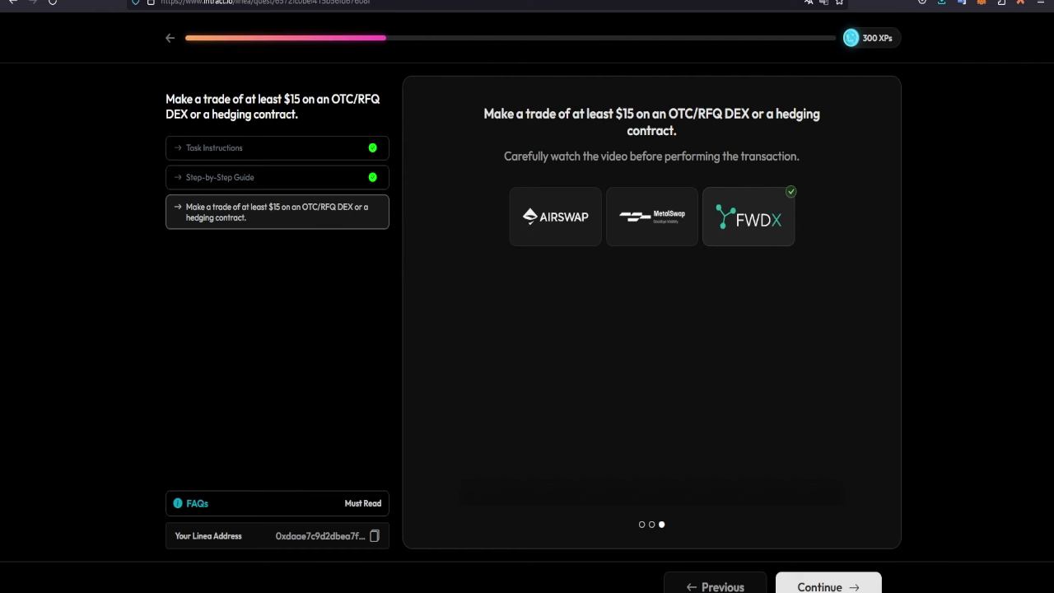
left_click(827, 586)
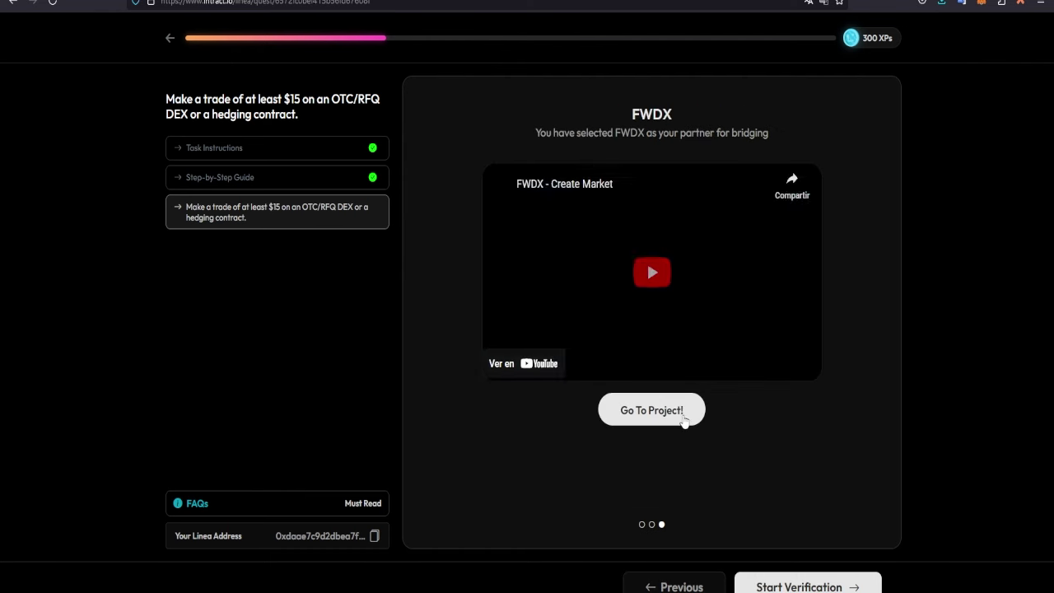
left_click(647, 416)
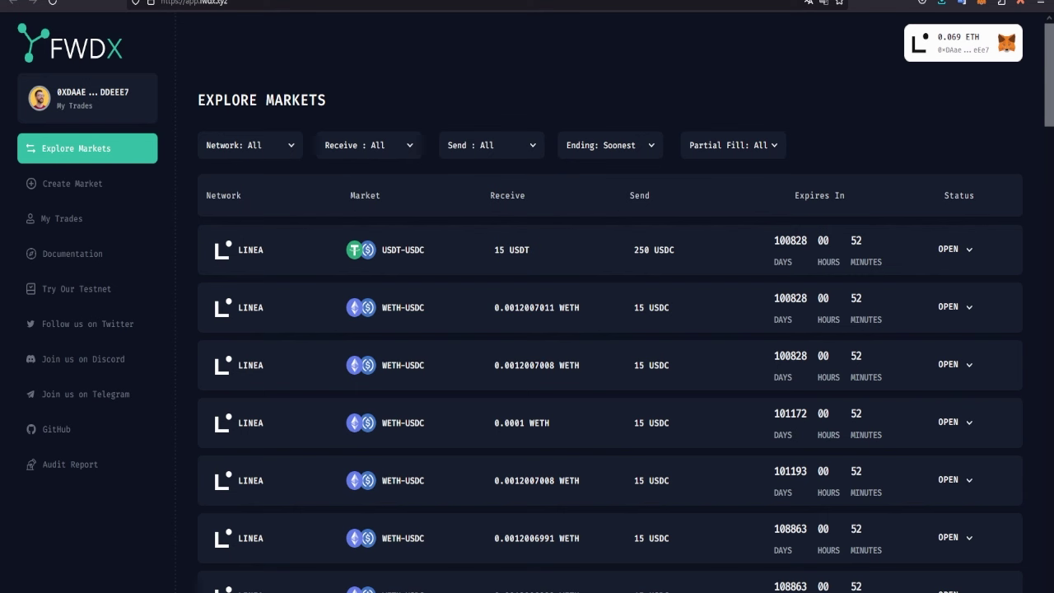
Begin creating a market on FWDX with USDC as the token to send and USDT as the token to receive
left_click(82, 188)
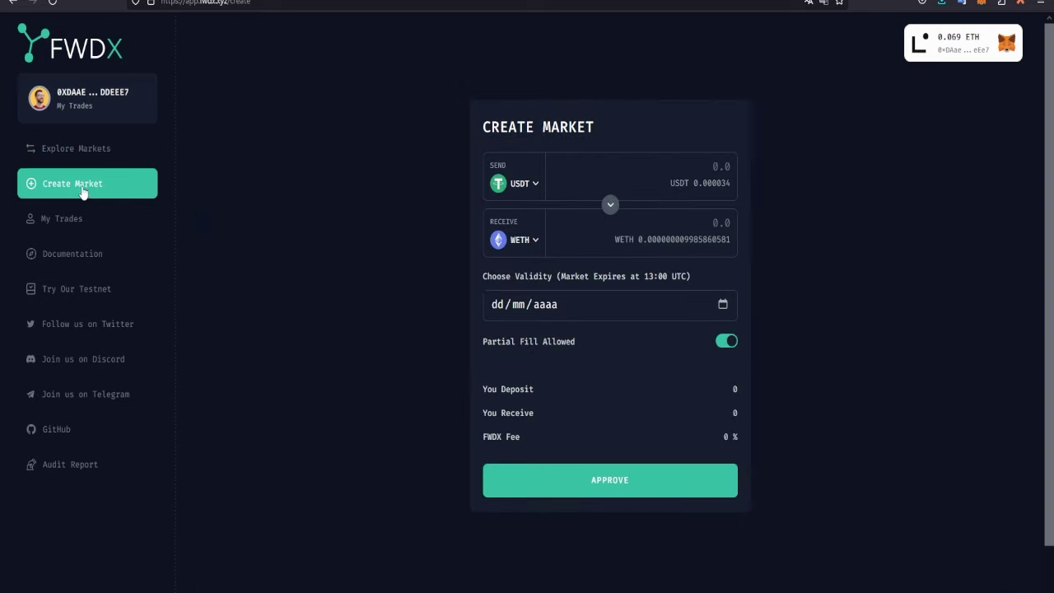
left_click(532, 186)
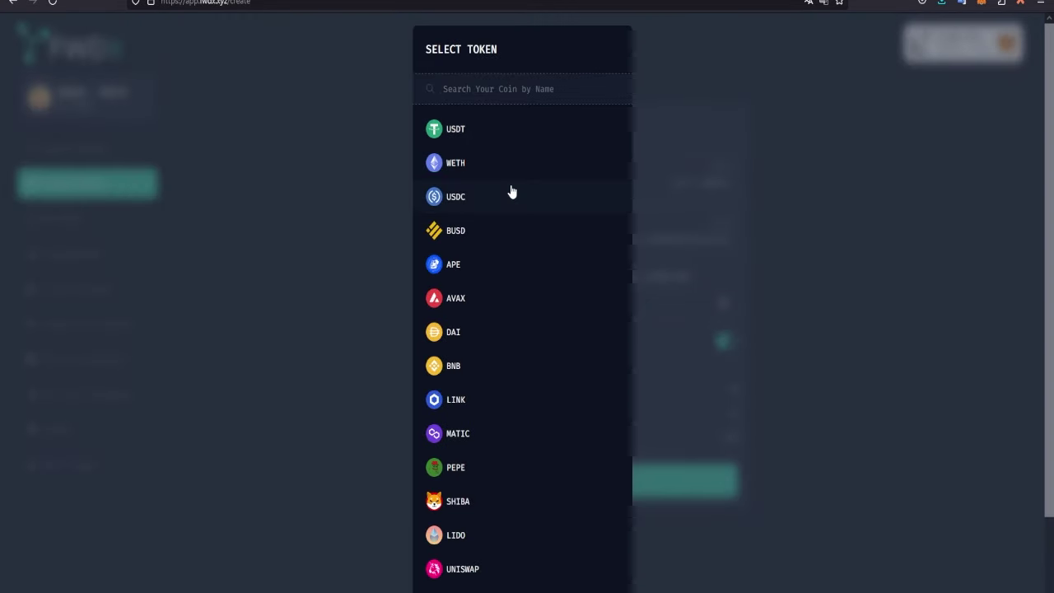
left_click(511, 191)
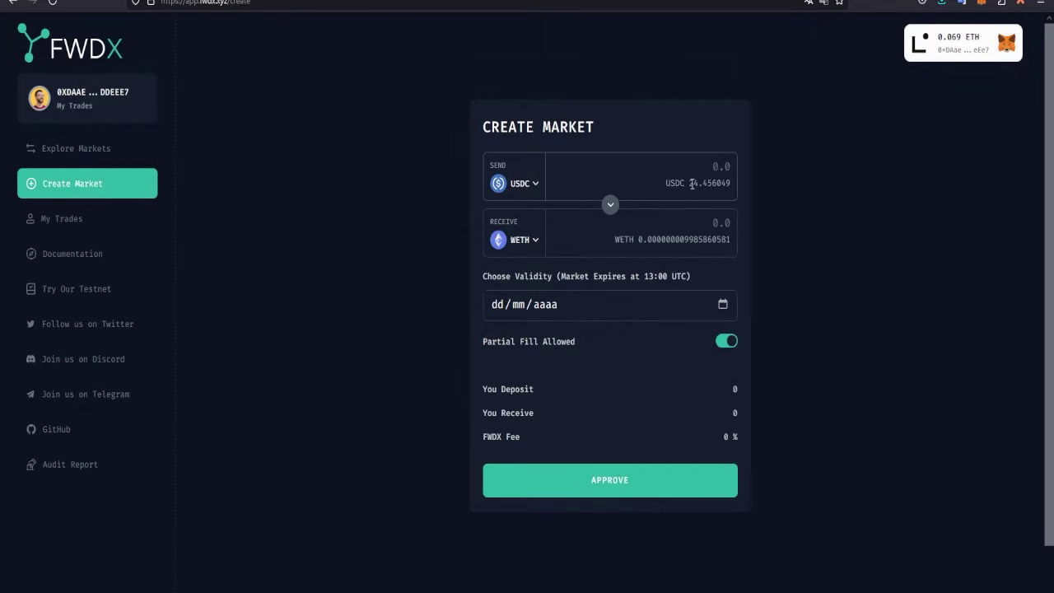
left_click_drag(689, 185, 757, 191)
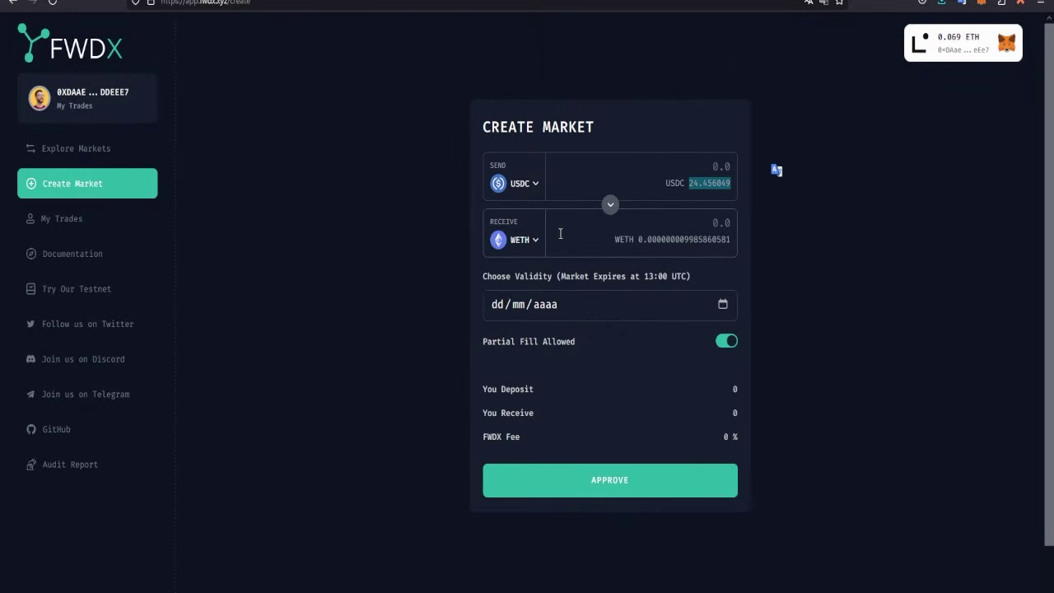
left_click(533, 239)
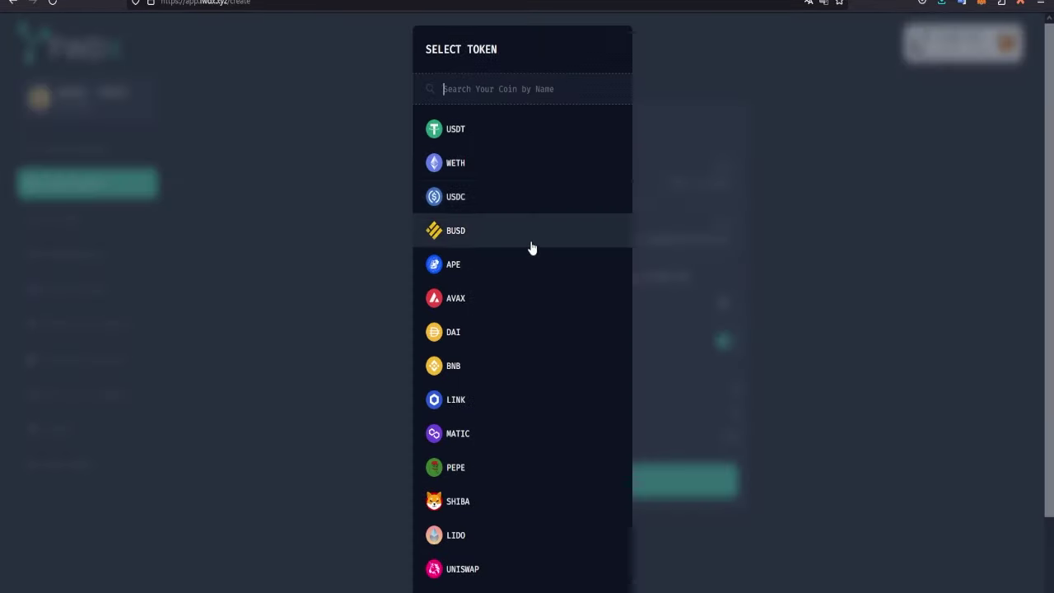
left_click(508, 133)
Set the new market's send amount to 24 USDC
left_click(550, 304)
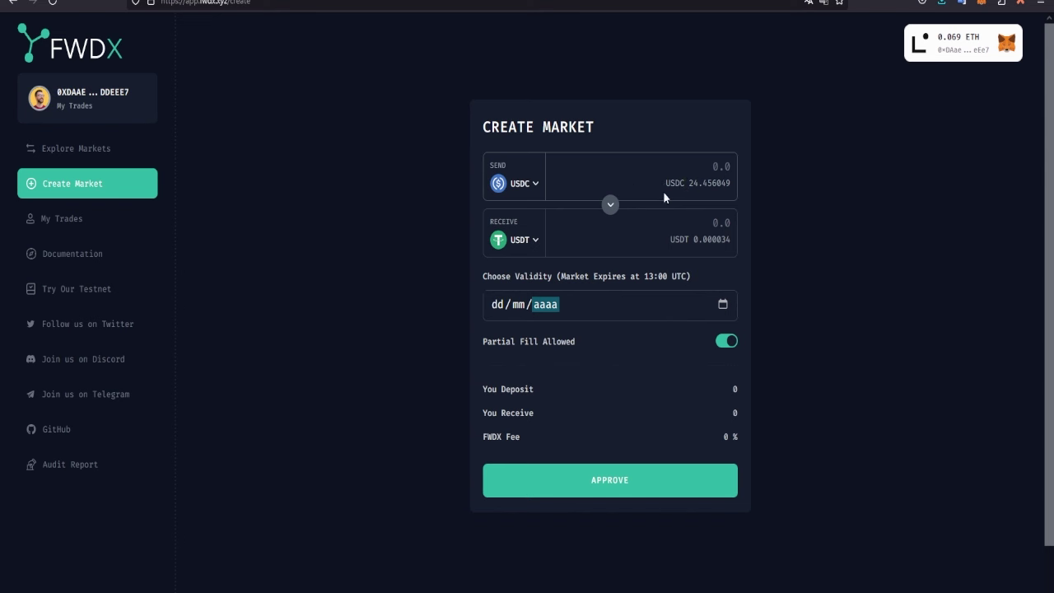
left_click(718, 168)
type("24")
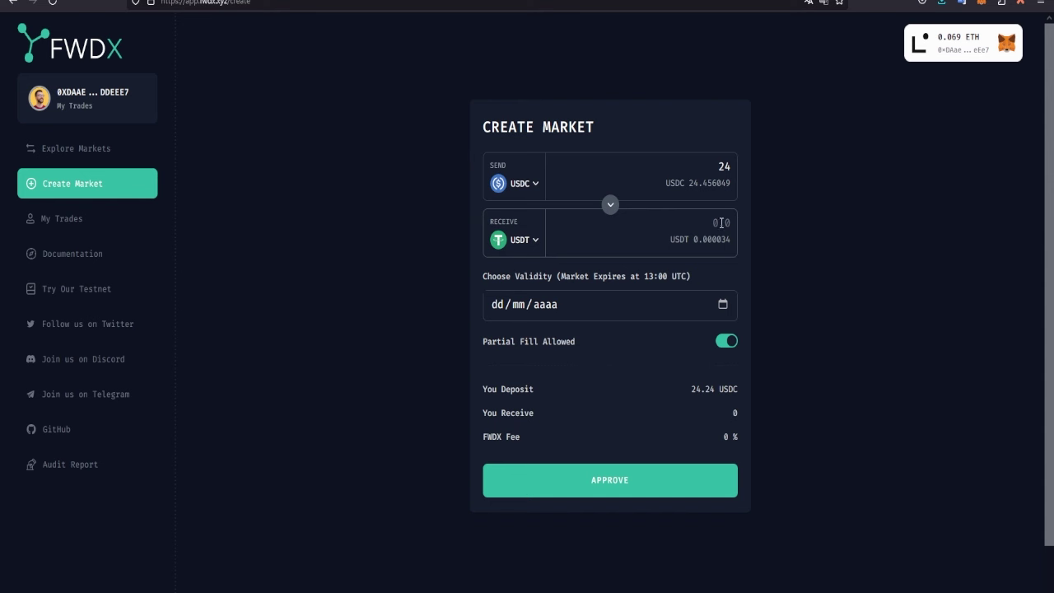
Set the receive amount to 23 USDT and the validity to 12/12/2023, disallow partial fill, and create the market
type("23")
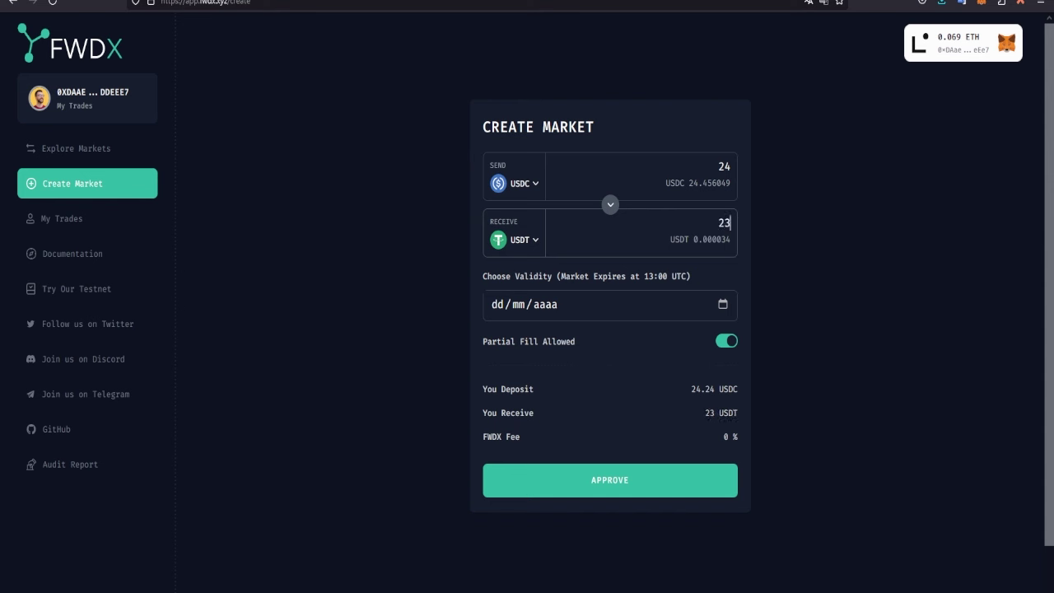
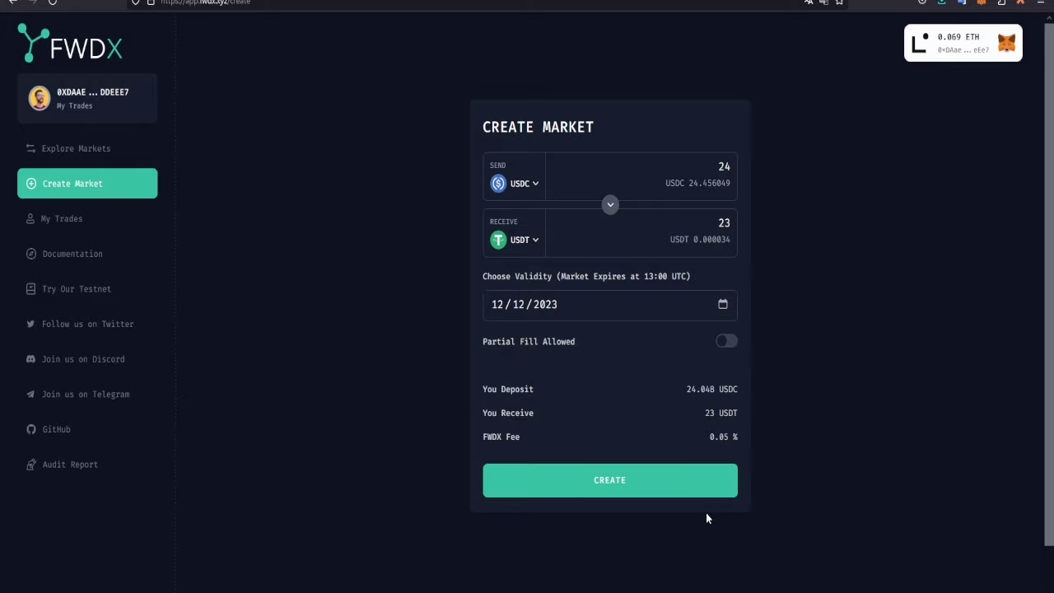
left_click(614, 480)
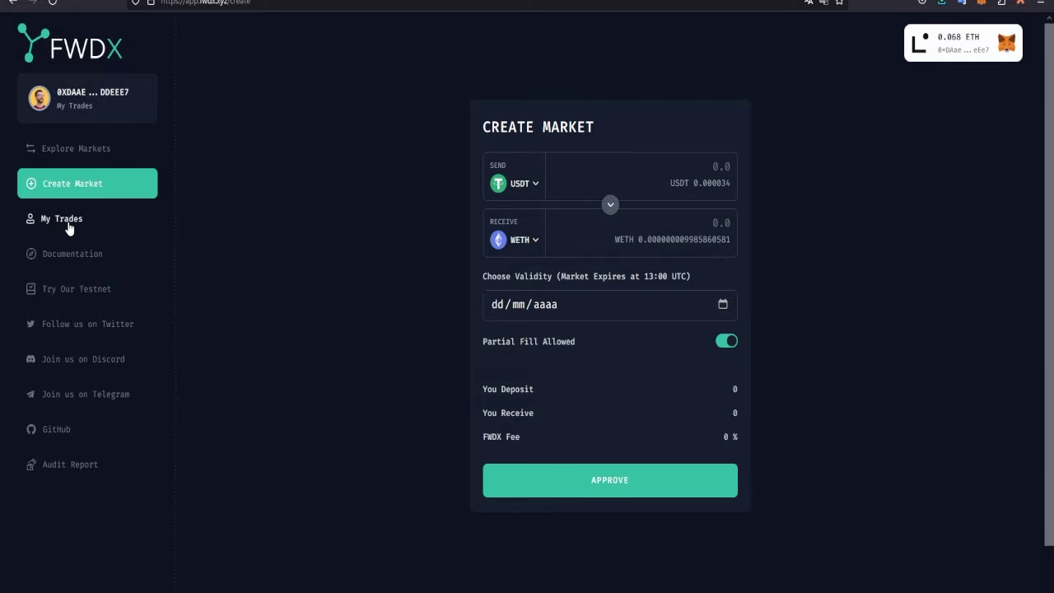
Open the list of own trades and expand the details of the created USDC-USDT market
left_click(68, 224)
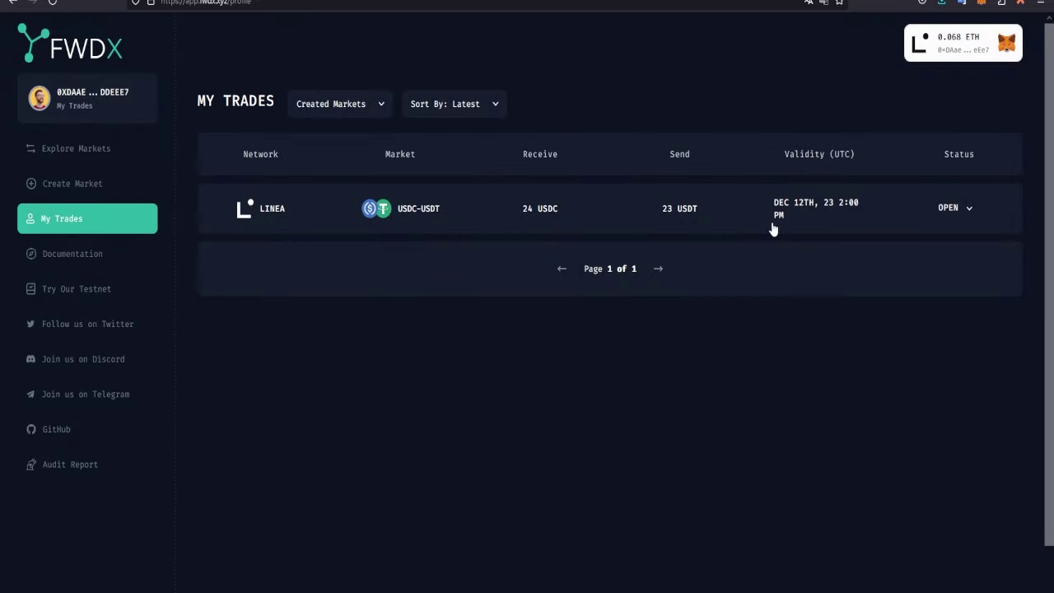
left_click(840, 220)
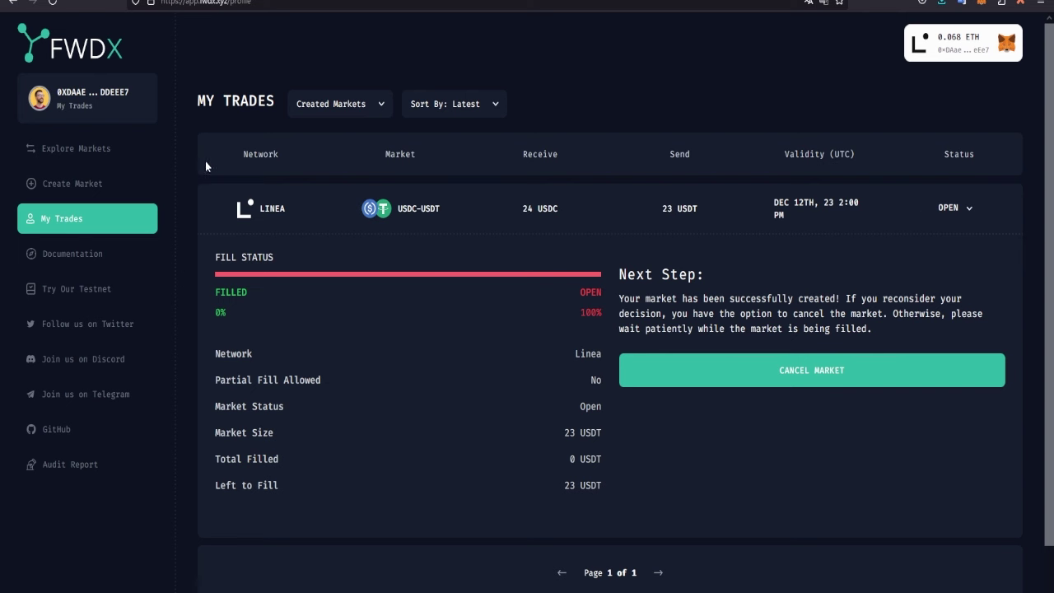
Explore the open markets filtered to the Linea network, with USDT to receive and USDC to send
left_click(107, 156)
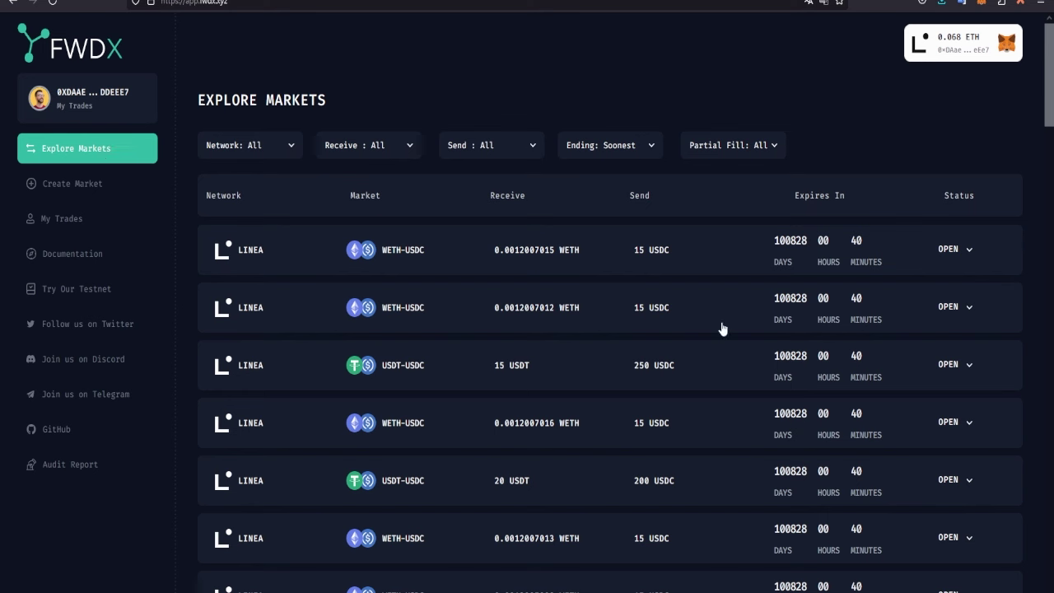
left_click(283, 150)
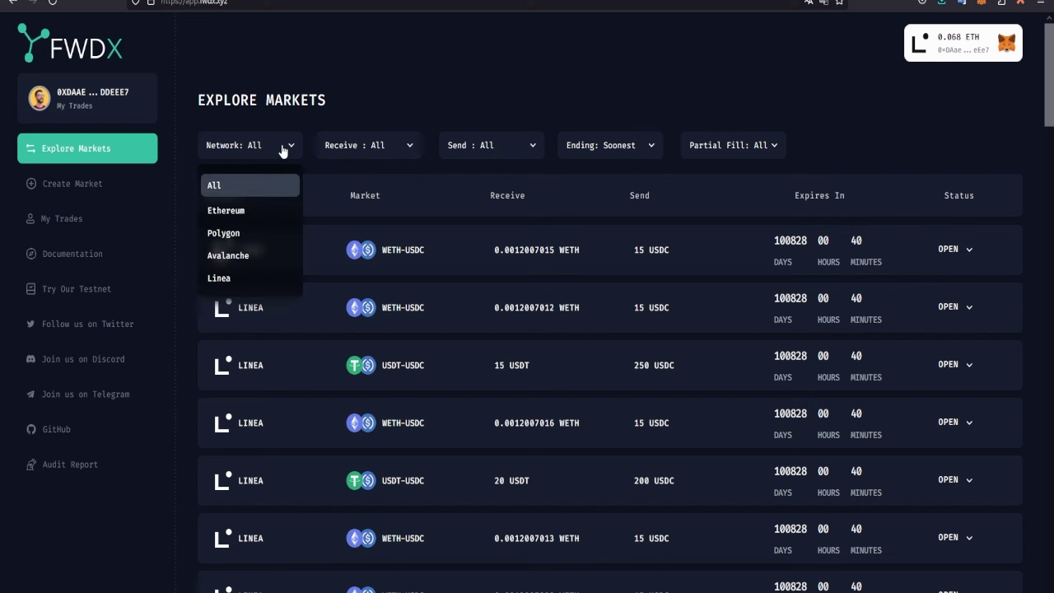
left_click(251, 279)
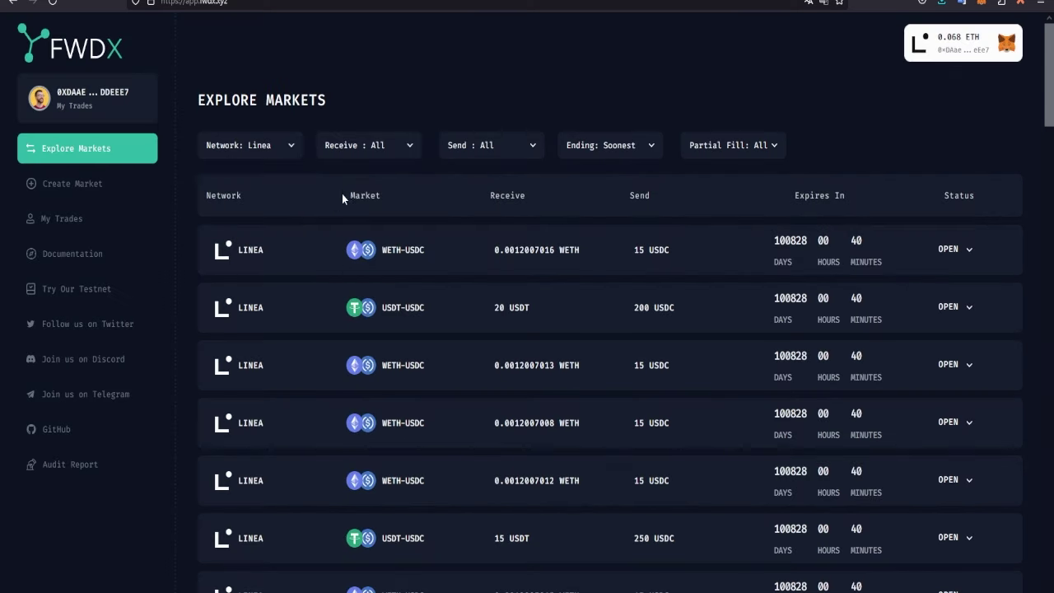
left_click(398, 146)
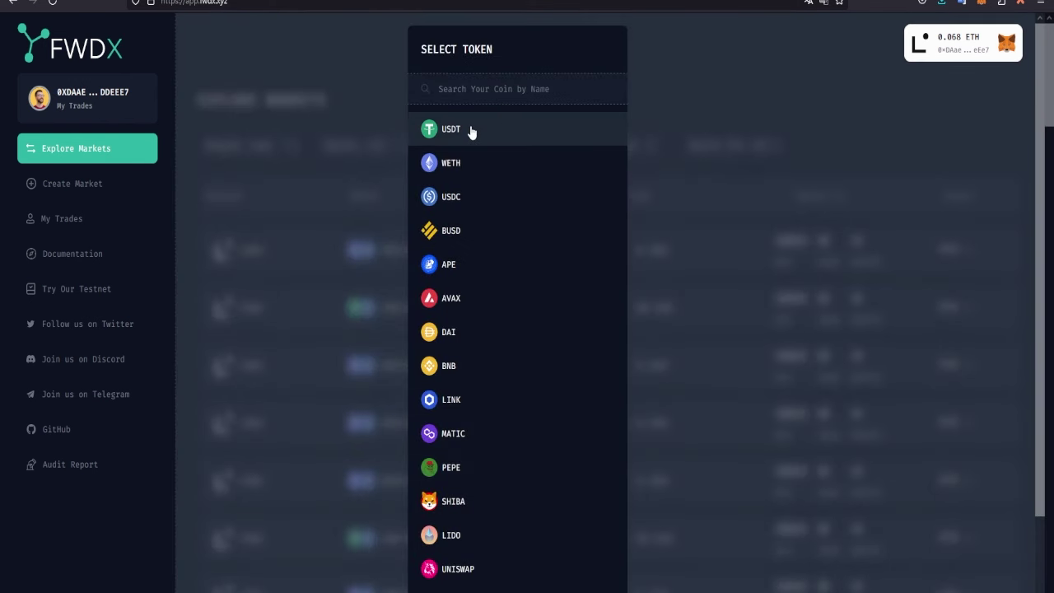
left_click(471, 131)
left_click(492, 141)
left_click(515, 194)
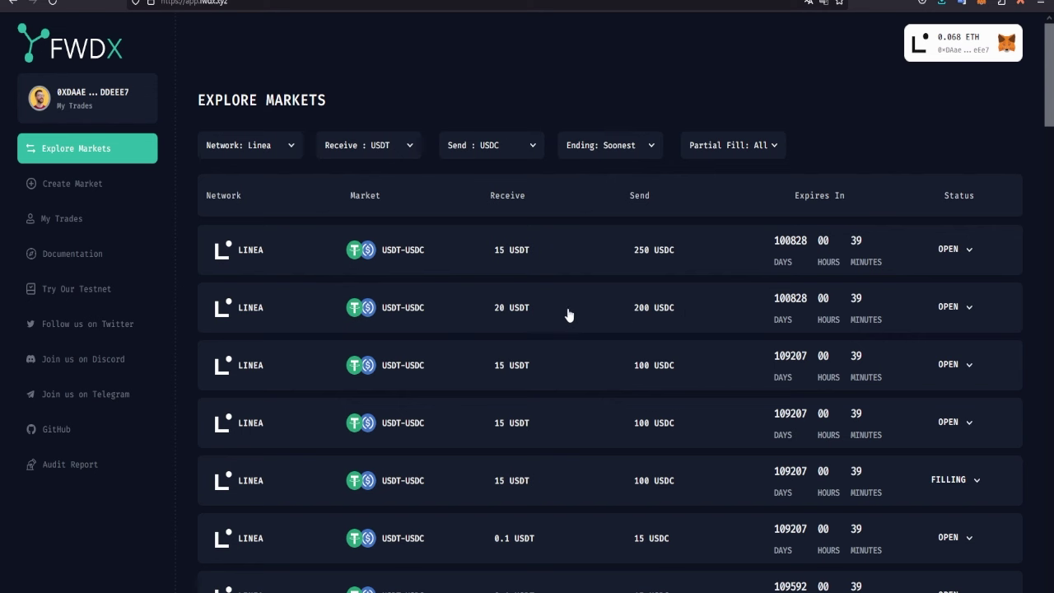
Sort the filtered USDT-USDC markets by newest listing and look through the offered amounts and expiry times
scroll(713, 385, "down", 1)
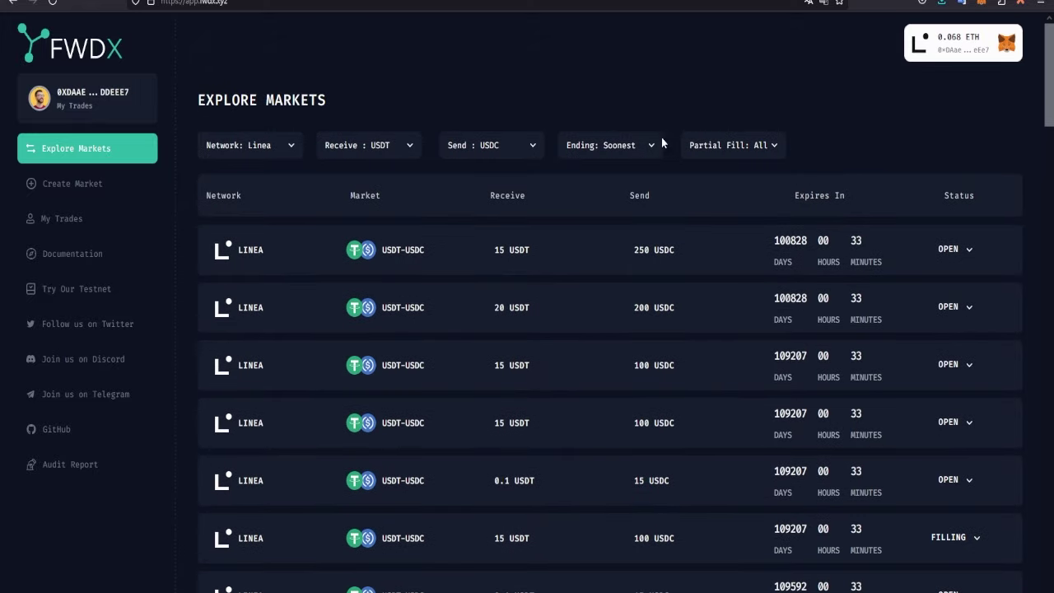
left_click(634, 155)
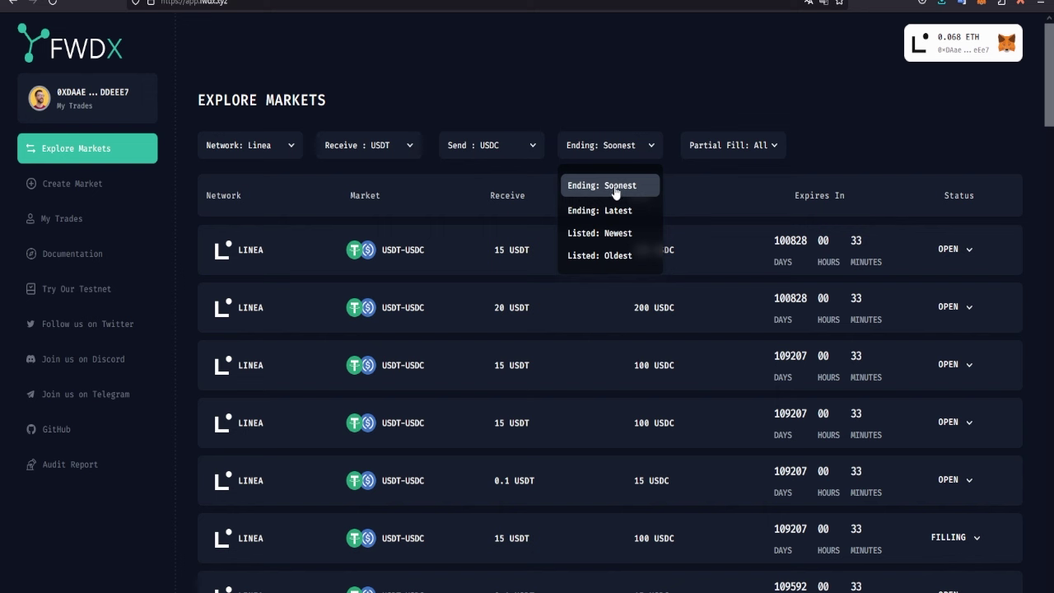
left_click(619, 233)
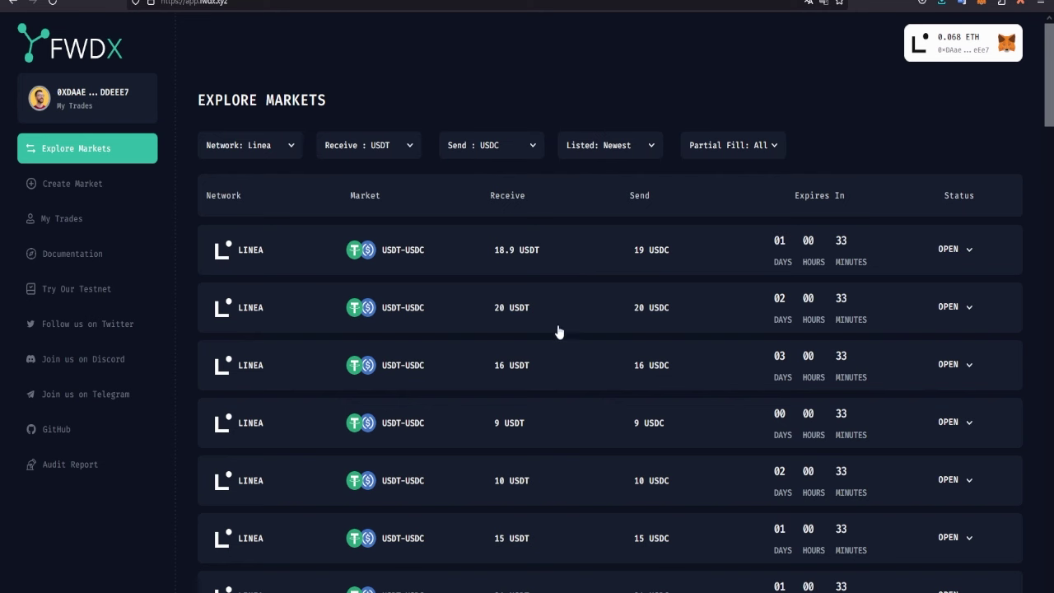
scroll(677, 395, "down", 3)
scroll(689, 399, "down", 5)
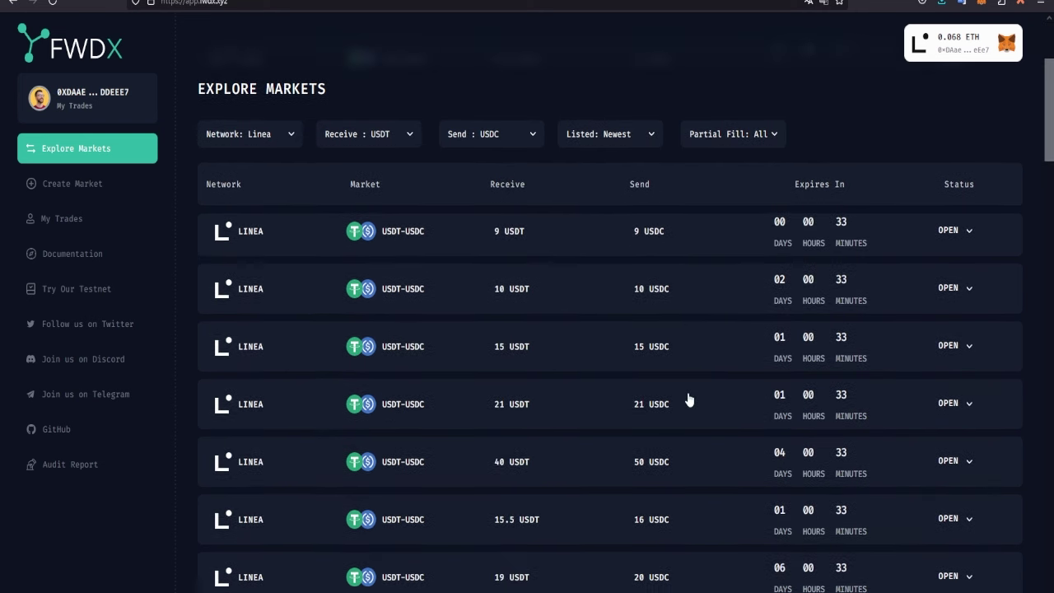
scroll(688, 399, "up", 8)
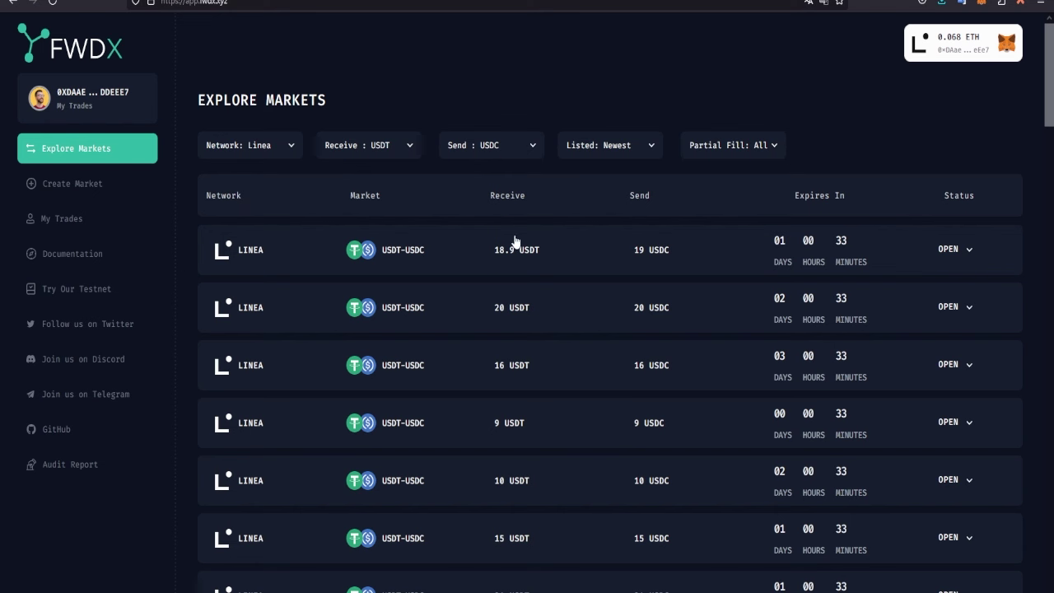
left_click(90, 189)
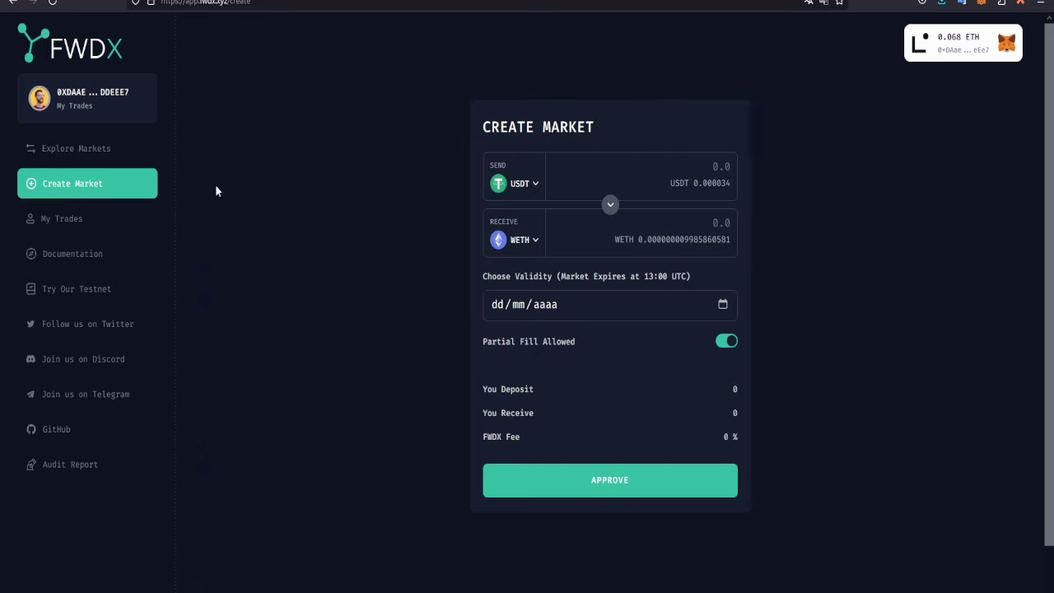
left_click(66, 149)
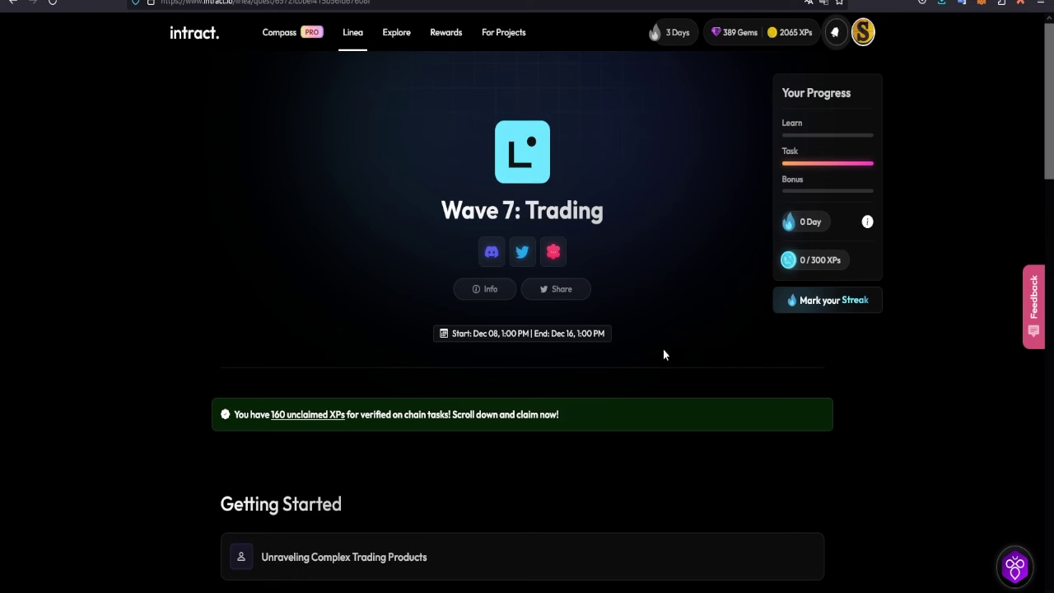
Switch to the Intract quest page and highlight the start and end dates of Wave 7: Trading
left_click_drag(452, 334, 618, 338)
left_click(618, 338)
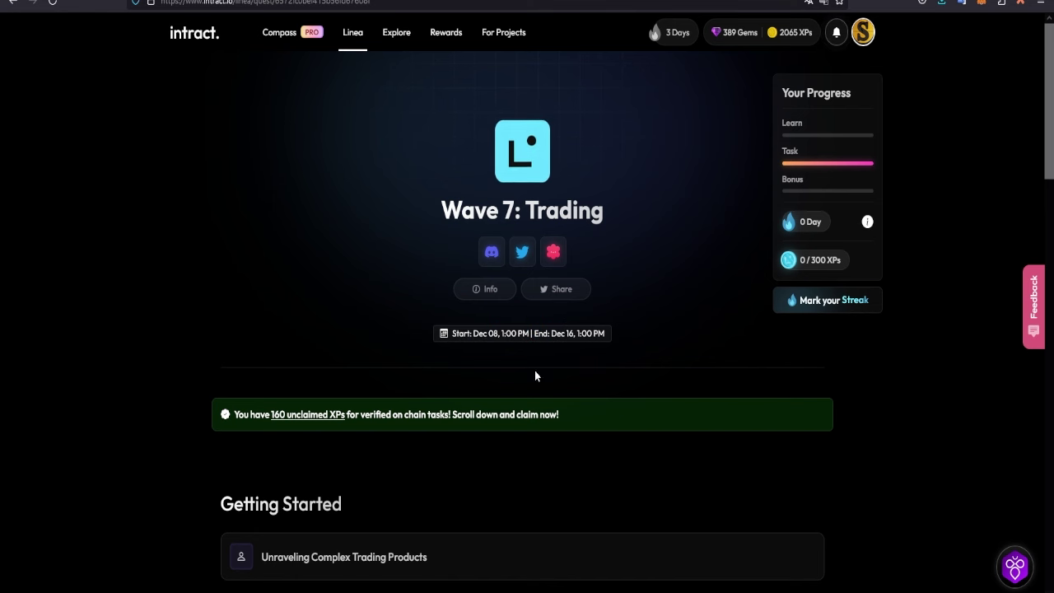
triple_click(579, 333)
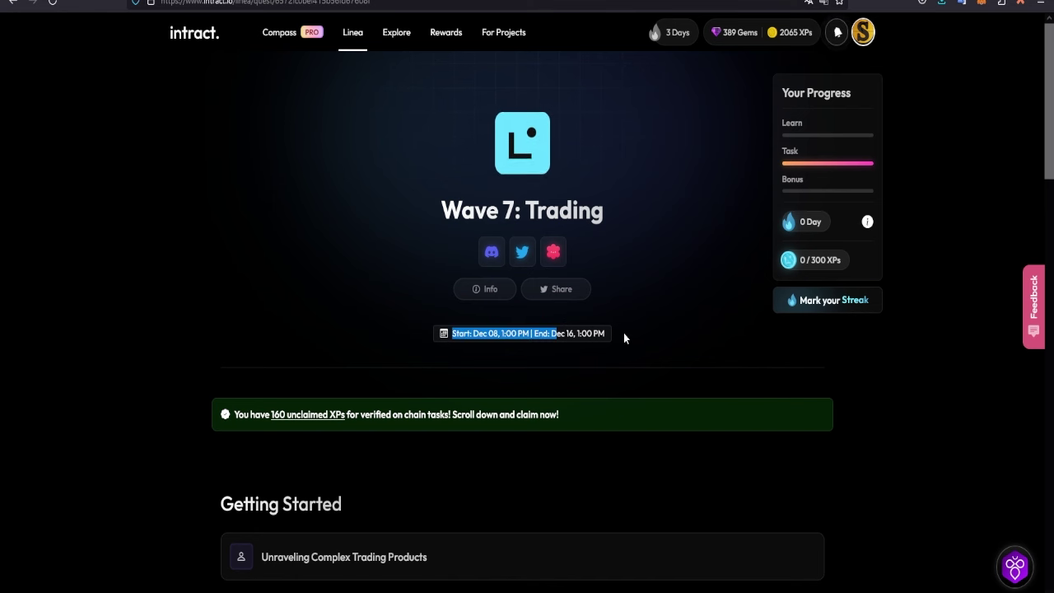
left_click_drag(557, 333, 607, 336)
left_click(677, 344)
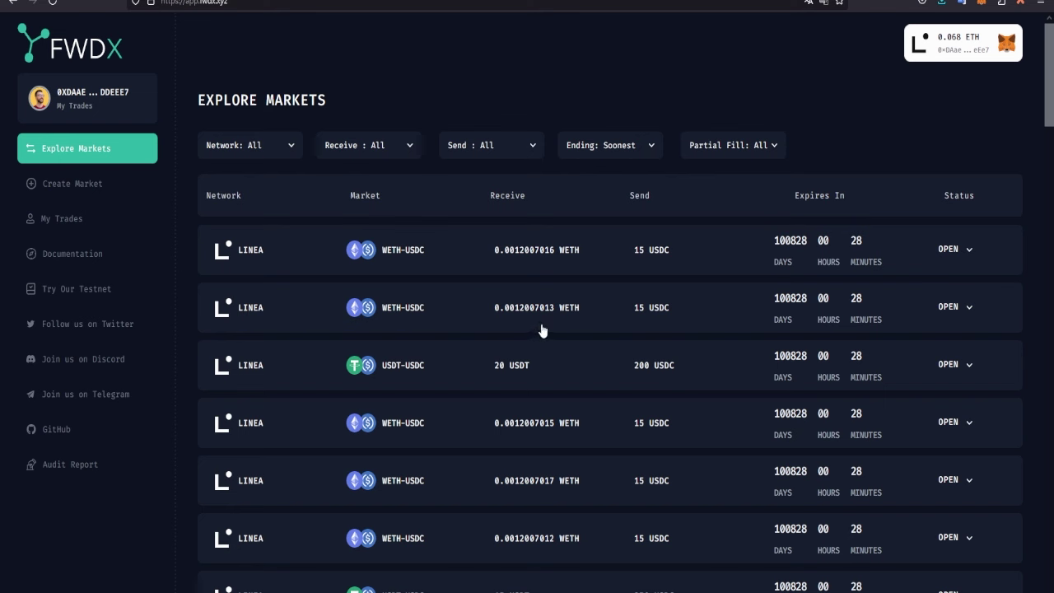
Return to FWDX and check the status of the created USDC-USDT market among own trades
left_click(92, 216)
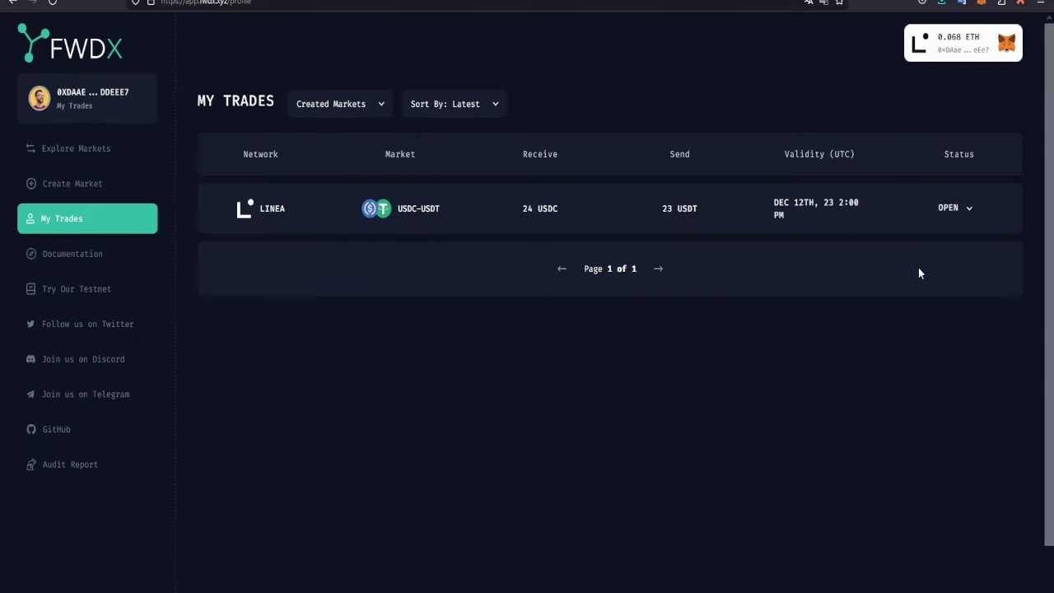
left_click(959, 206)
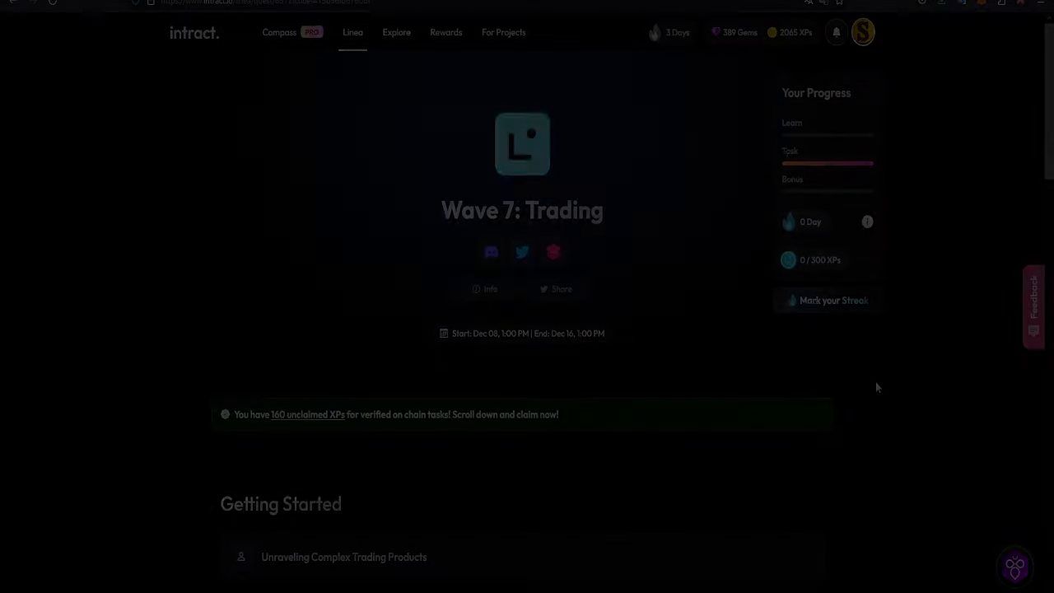
On the Intract quest page, claim the 160 XP reward for the completed core task and dismiss the reward display
scroll(875, 387, "down", 2)
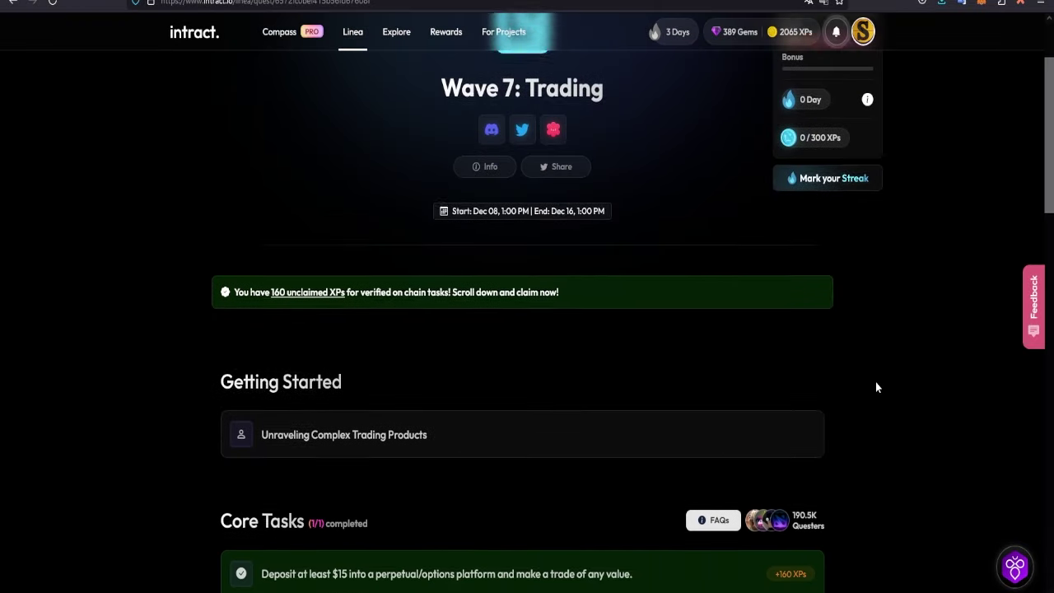
scroll(876, 387, "down", 2)
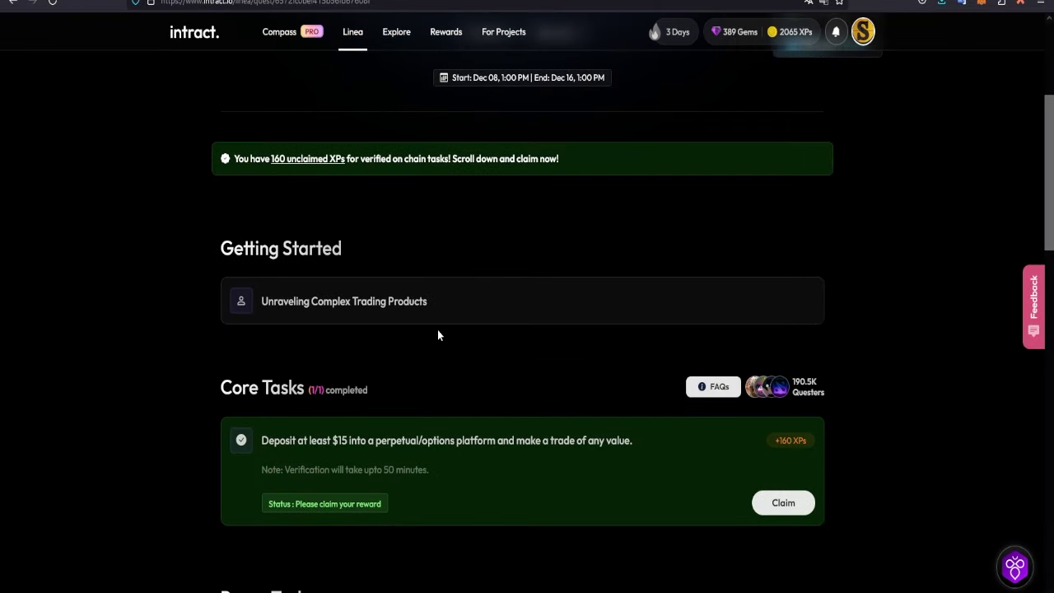
scroll(441, 334, "down", 1)
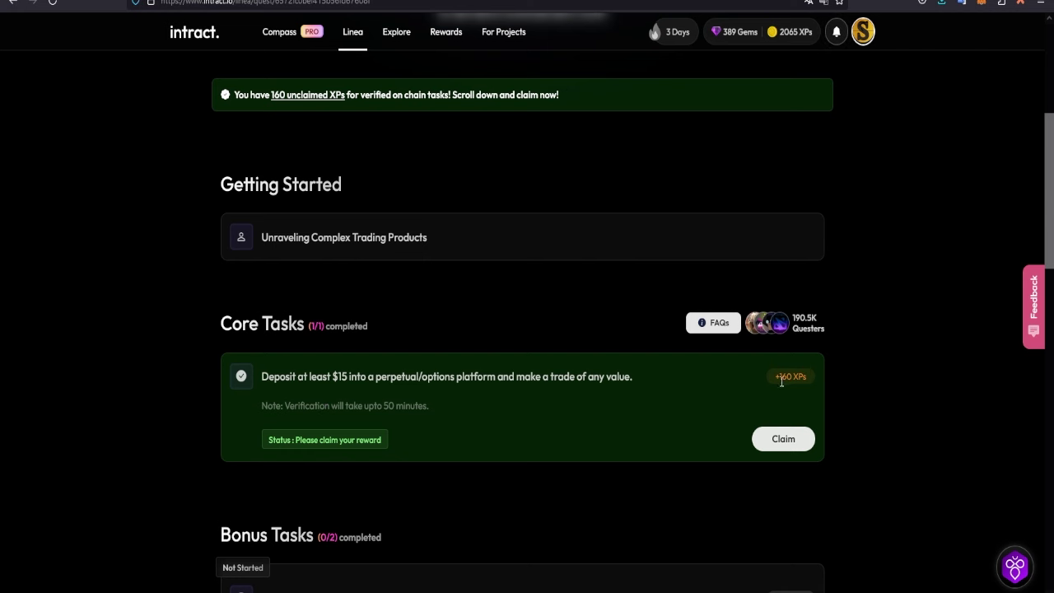
left_click(795, 441)
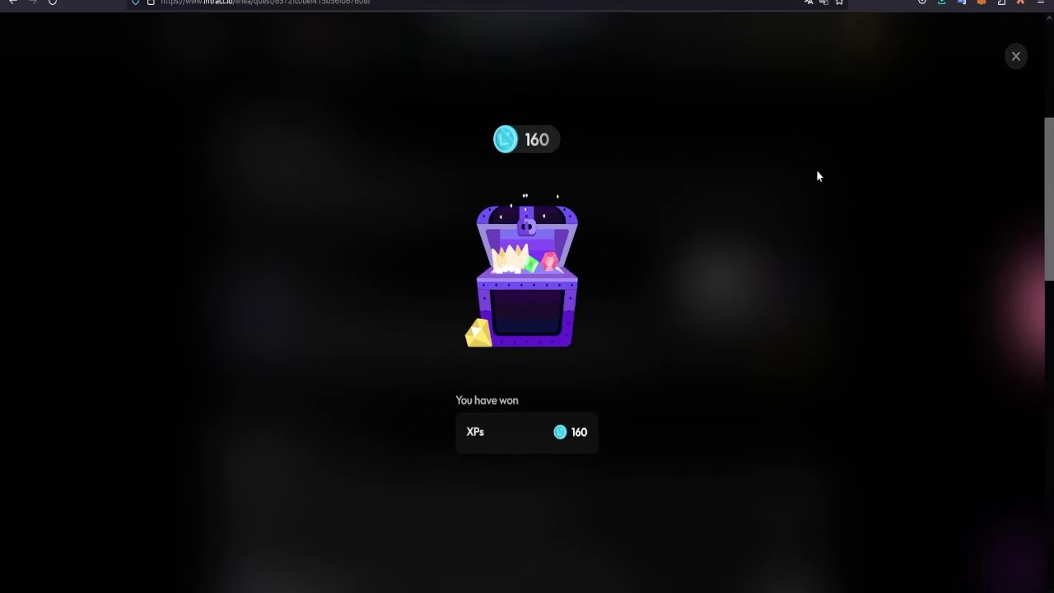
left_click(1015, 56)
mouse_move(675, 36)
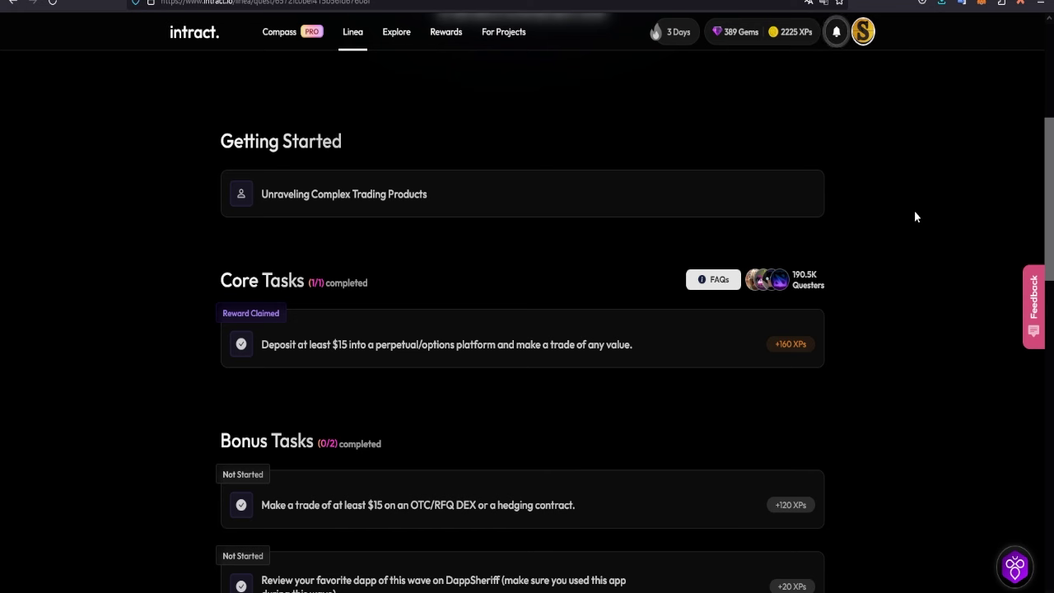
Start the bonus task for reviewing a favorite dapp on DappSheriff and go to the review site
scroll(914, 215, "down", 2)
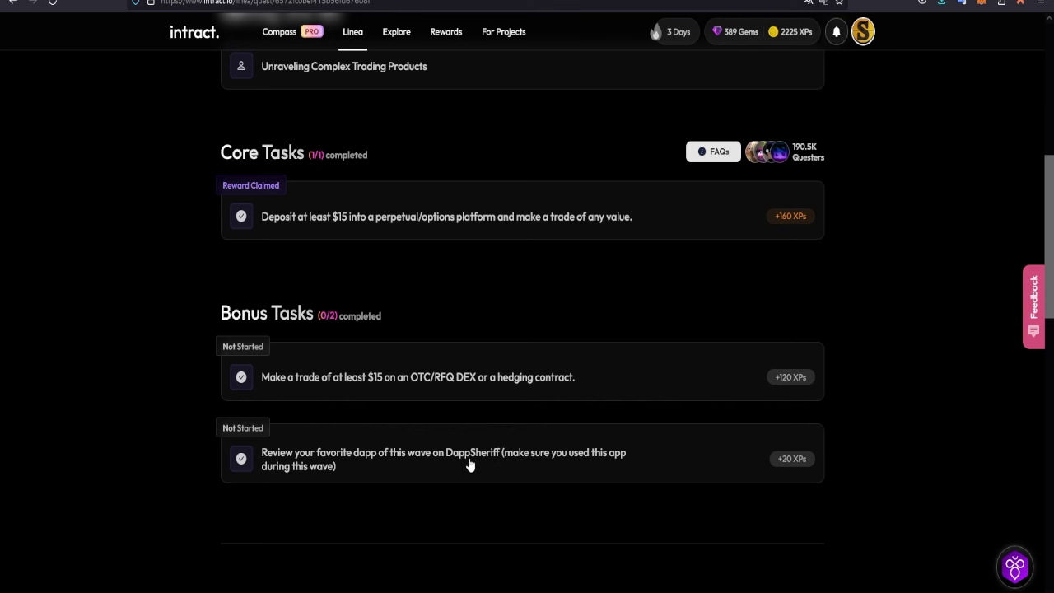
left_click(743, 461)
left_click(782, 508)
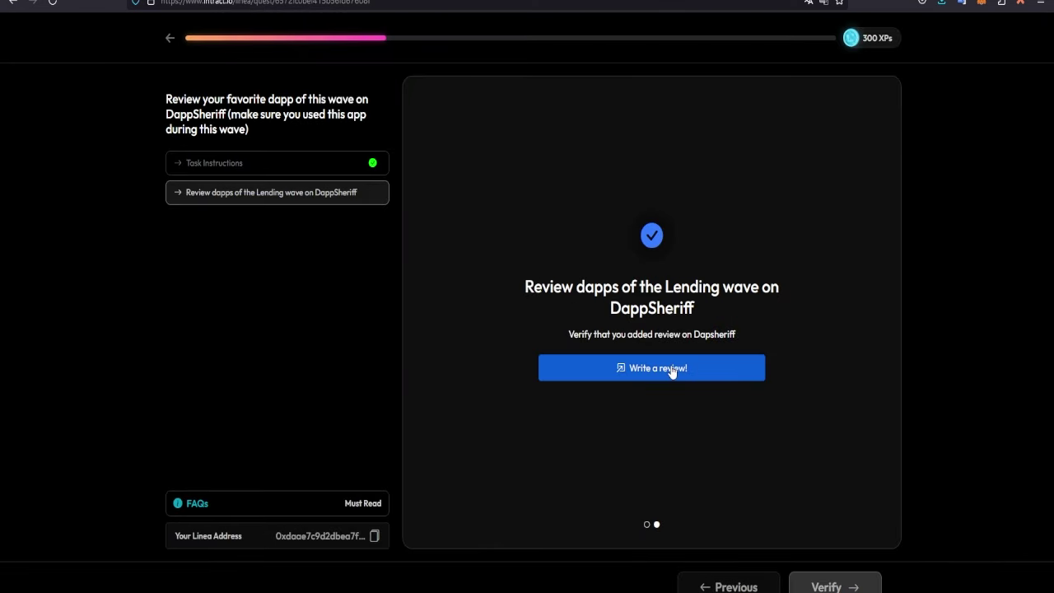
left_click(673, 372)
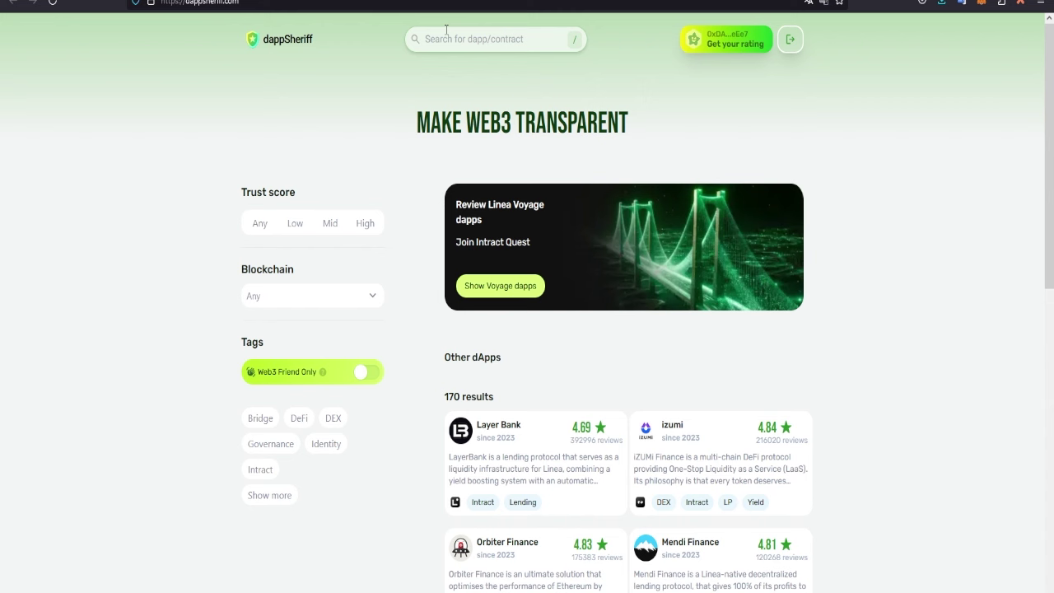
Search DappSheriff for "fw" and open the FWDX dapp page
left_click(446, 29)
type("fw")
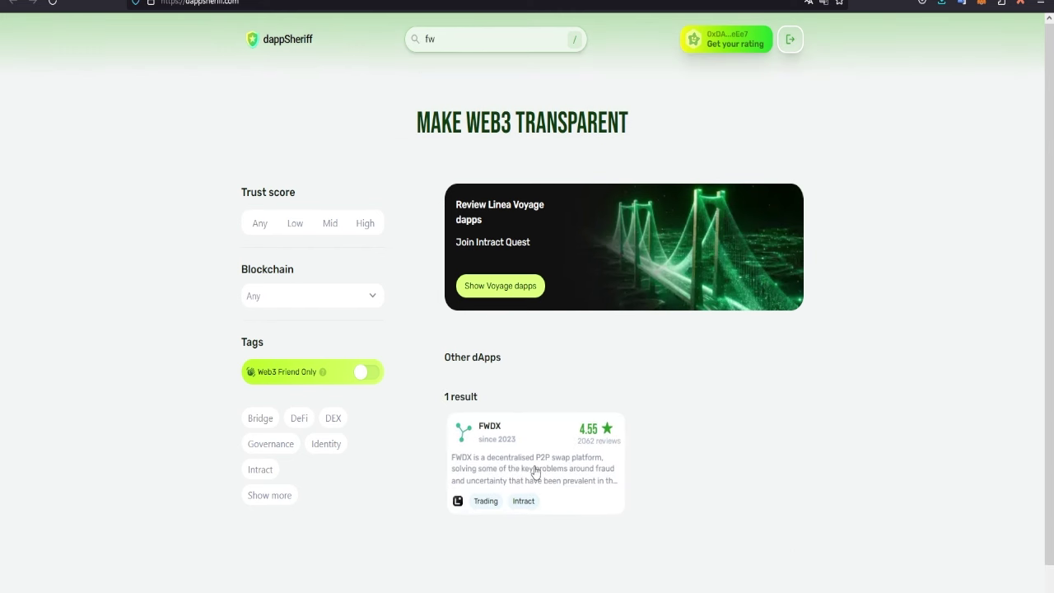
left_click(543, 461)
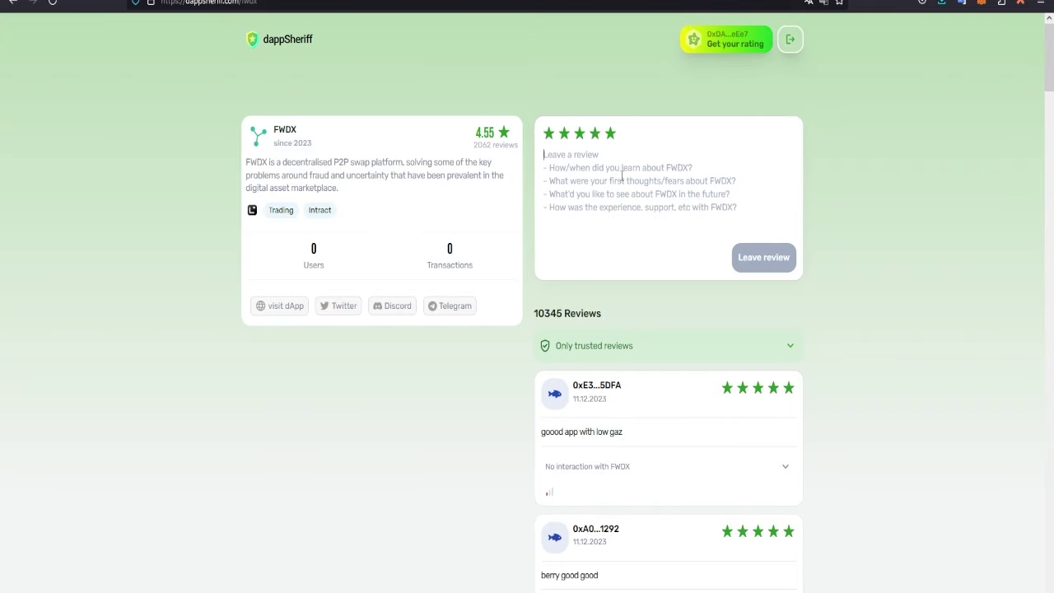
Write the review "Great project" for FWDX with a five-star rating and submit it
left_click(623, 176)
type("Great")
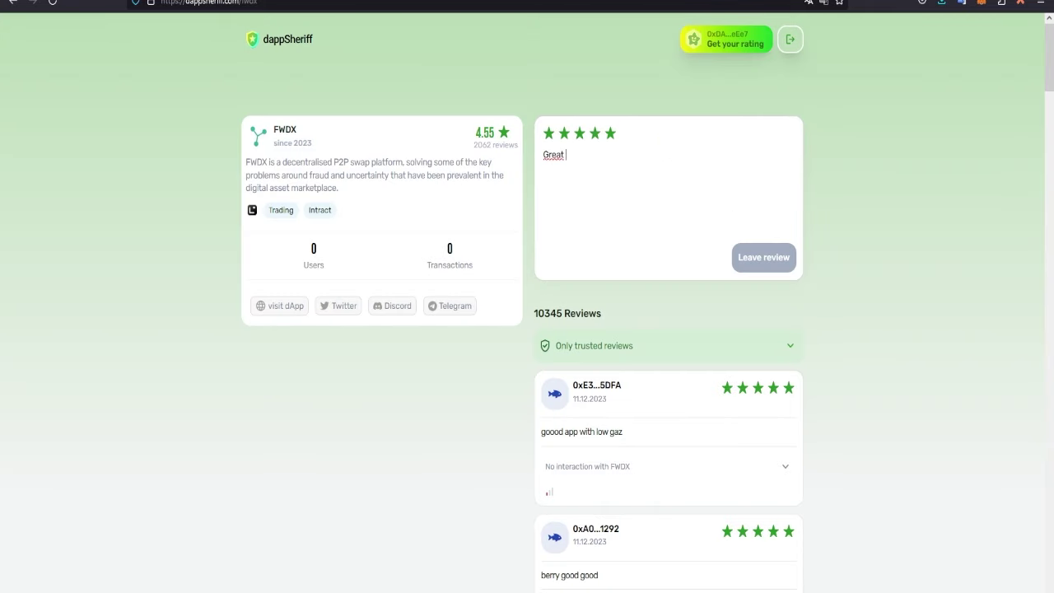
type(" project")
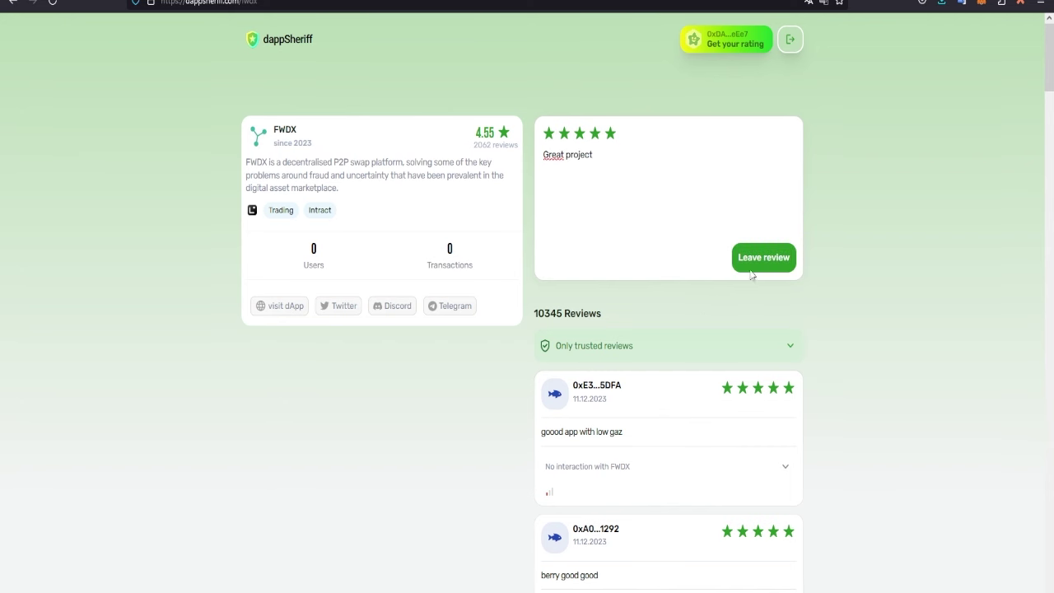
left_click(773, 258)
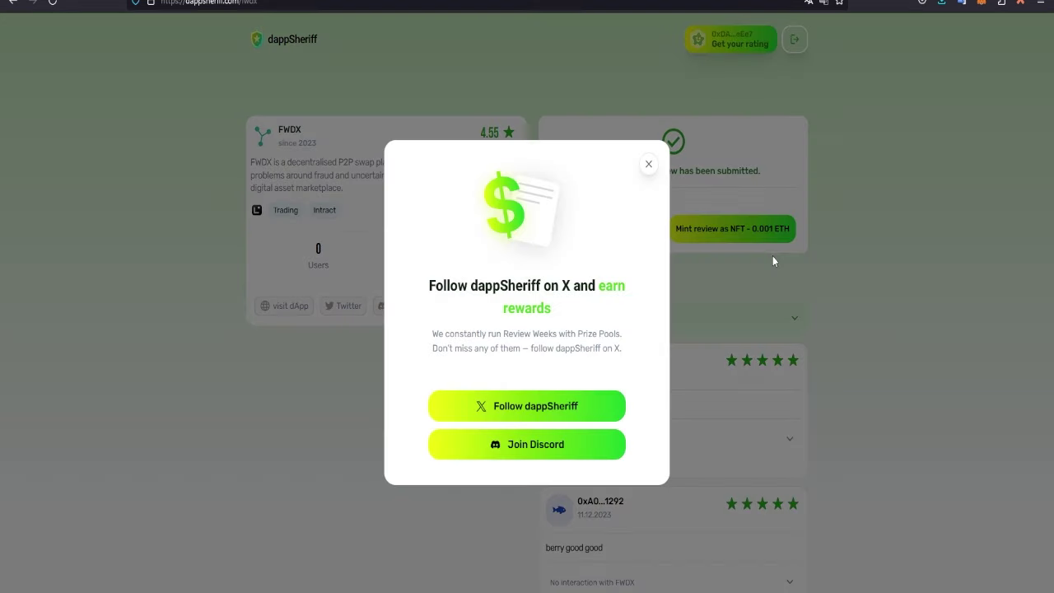
Leave DappSheriff and submit the review bonus task on Intract for verification, accepting the listed requirements
left_click(649, 167)
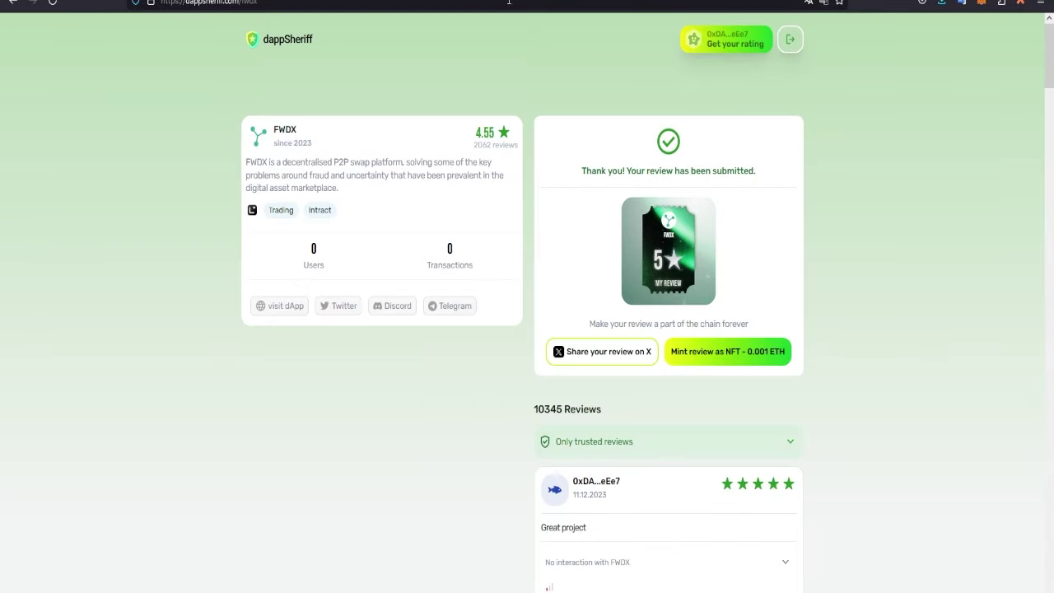
key("ctrl+w")
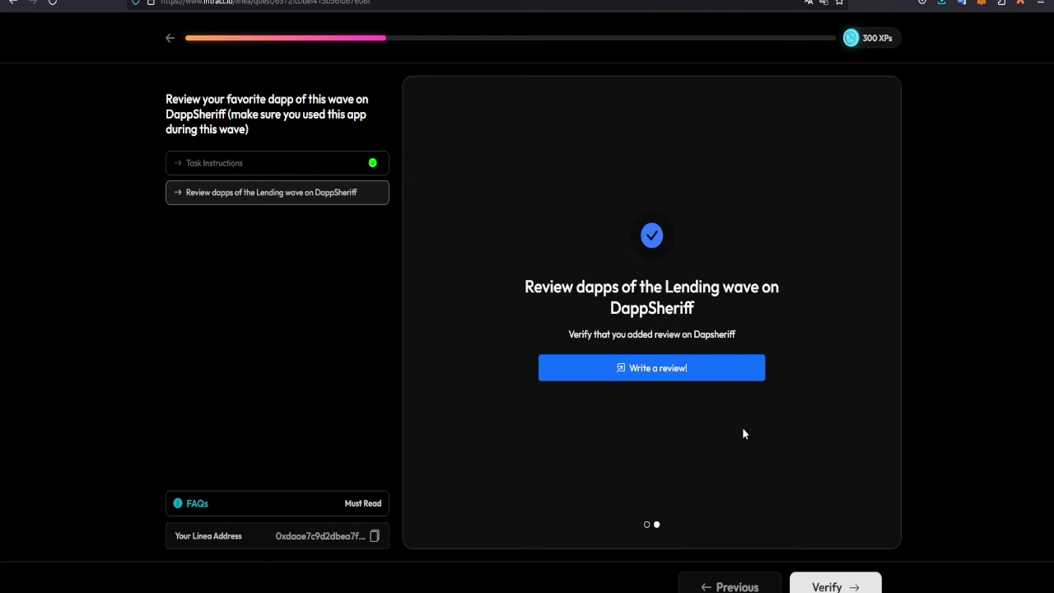
left_click(853, 587)
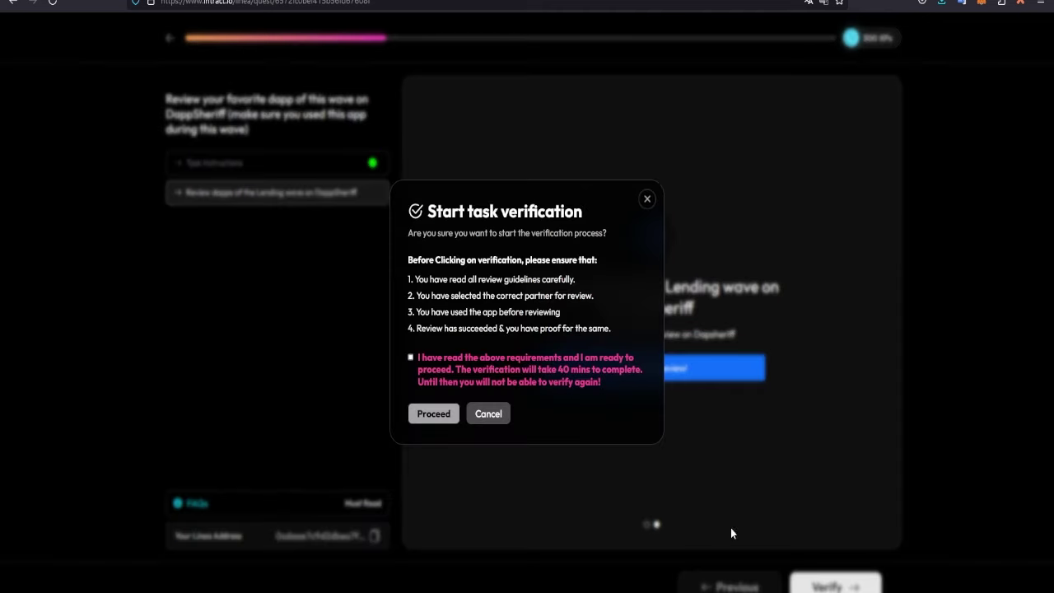
left_click(411, 357)
left_click(423, 408)
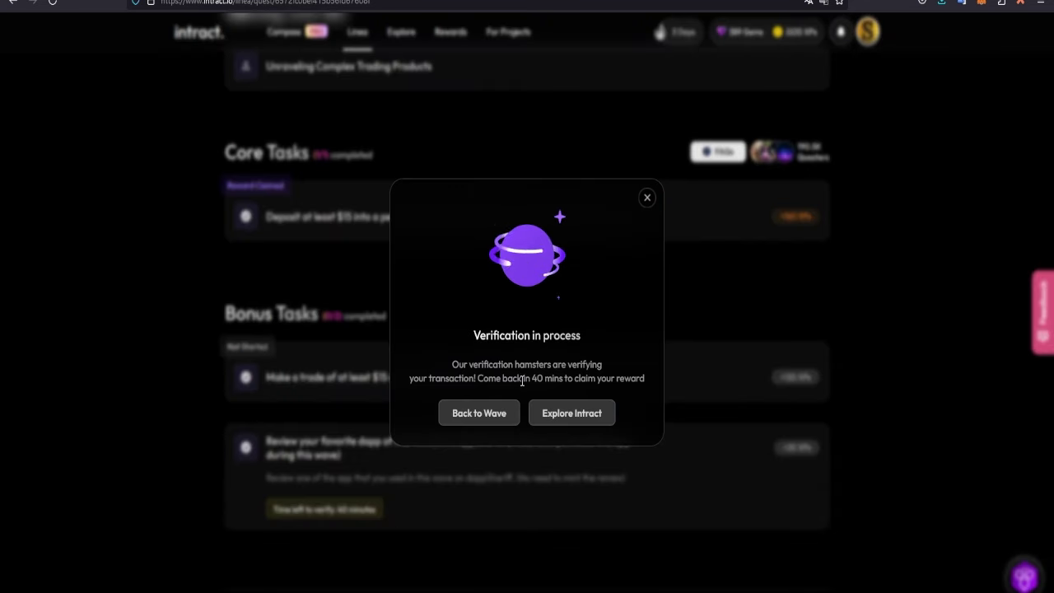
Read and dismiss the verification notice, and examine the bonus task for a $15 trade on an OTC/RFQ DEX
left_click_drag(522, 378, 642, 378)
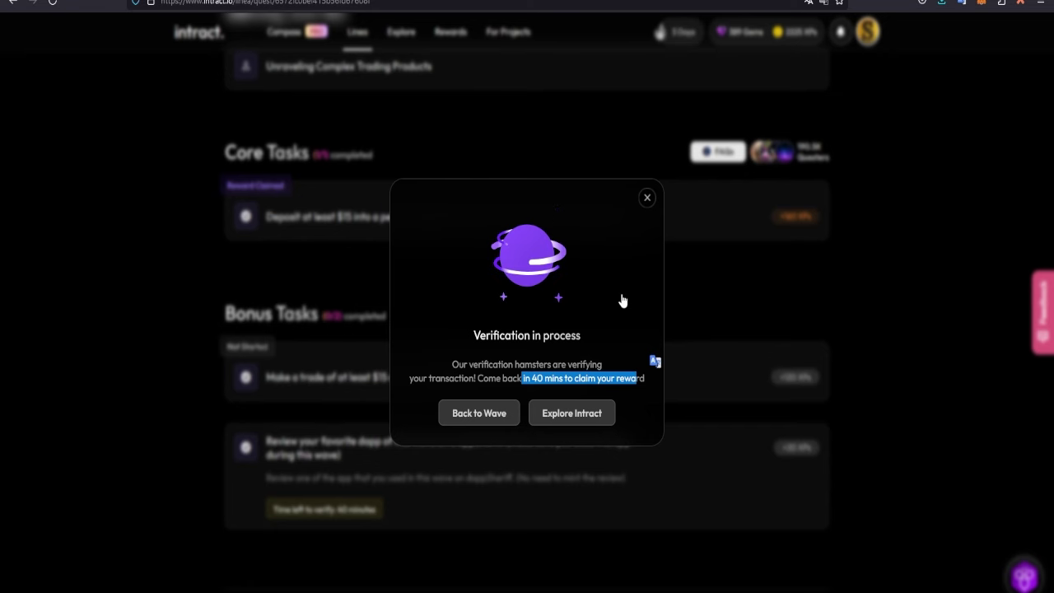
left_click(648, 200)
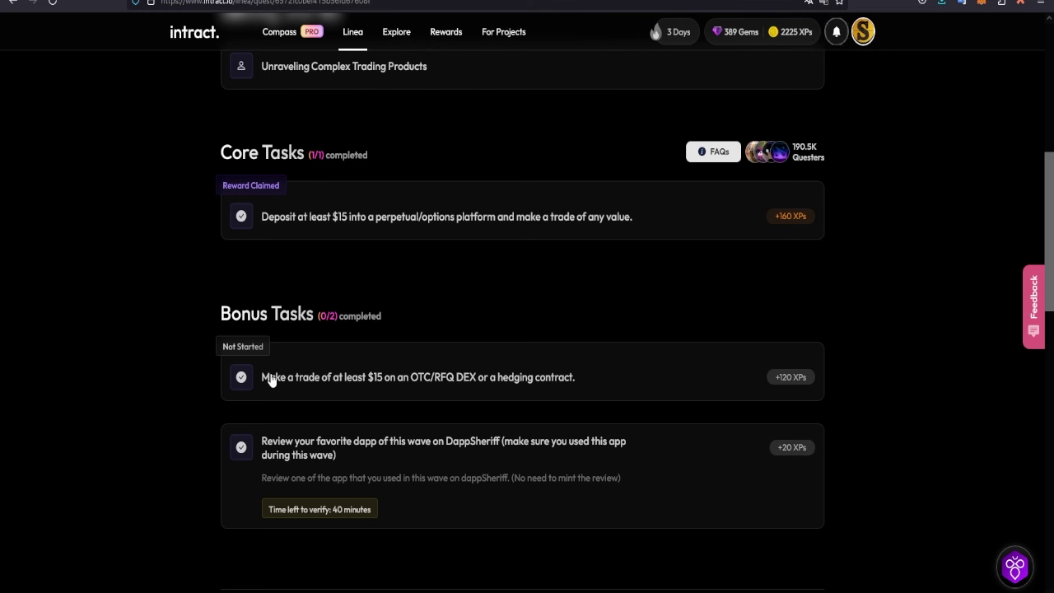
left_click_drag(262, 377, 601, 377)
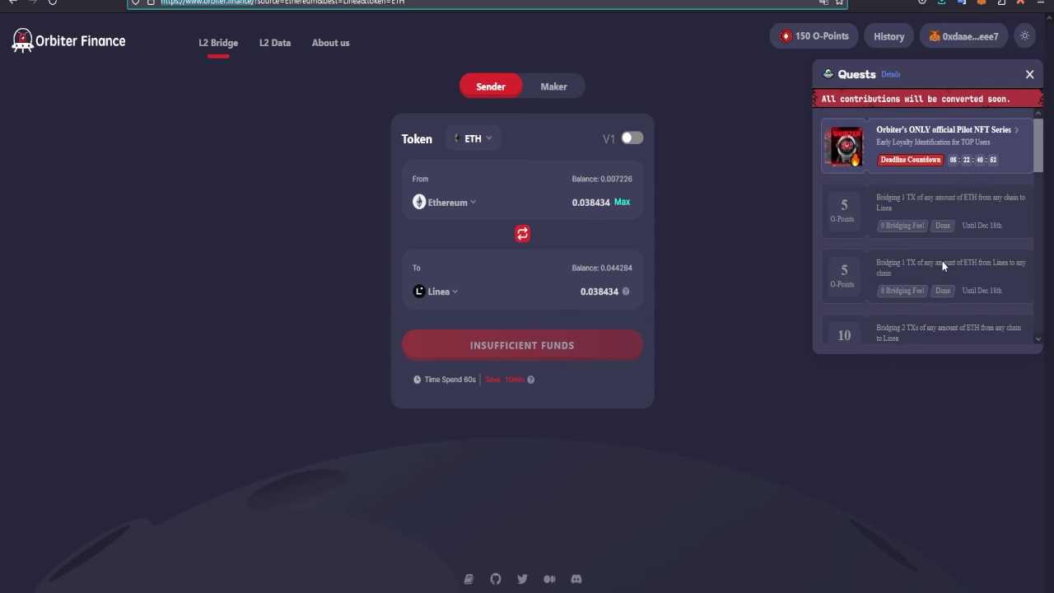
In Orbiter Finance, look through the O-Points quests for bridging ETH to and from Linea
scroll(946, 242, "down", 5)
scroll(931, 238, "down", 2)
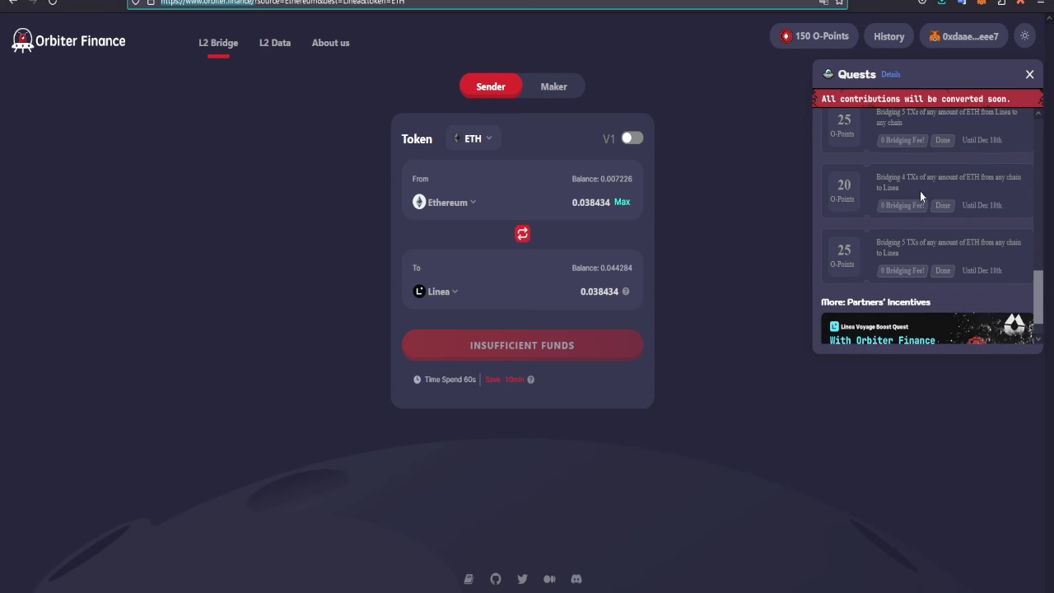
scroll(919, 191, "up", 2)
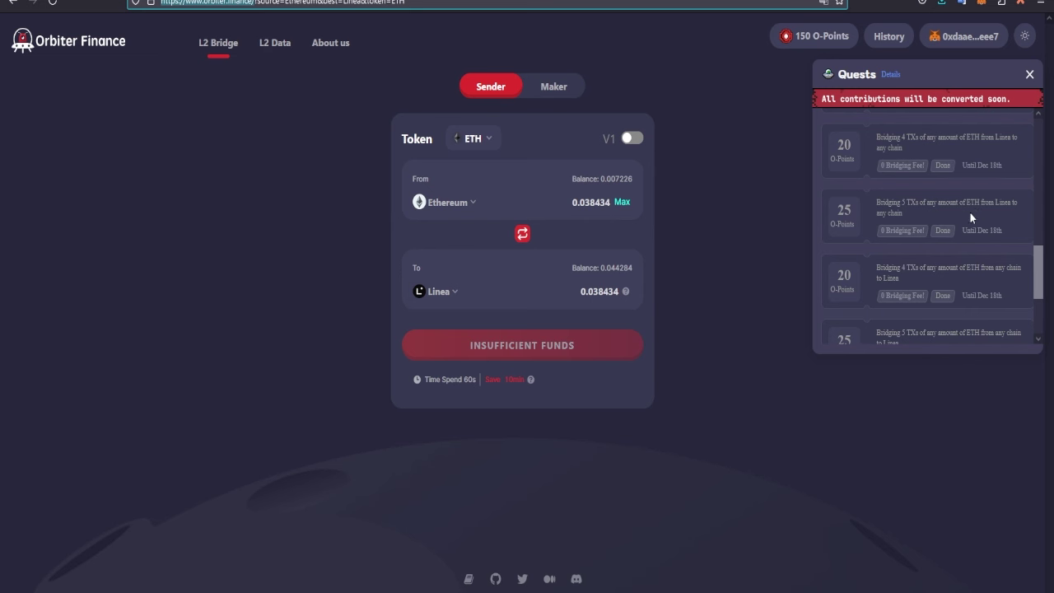
scroll(970, 212, "up", 5)
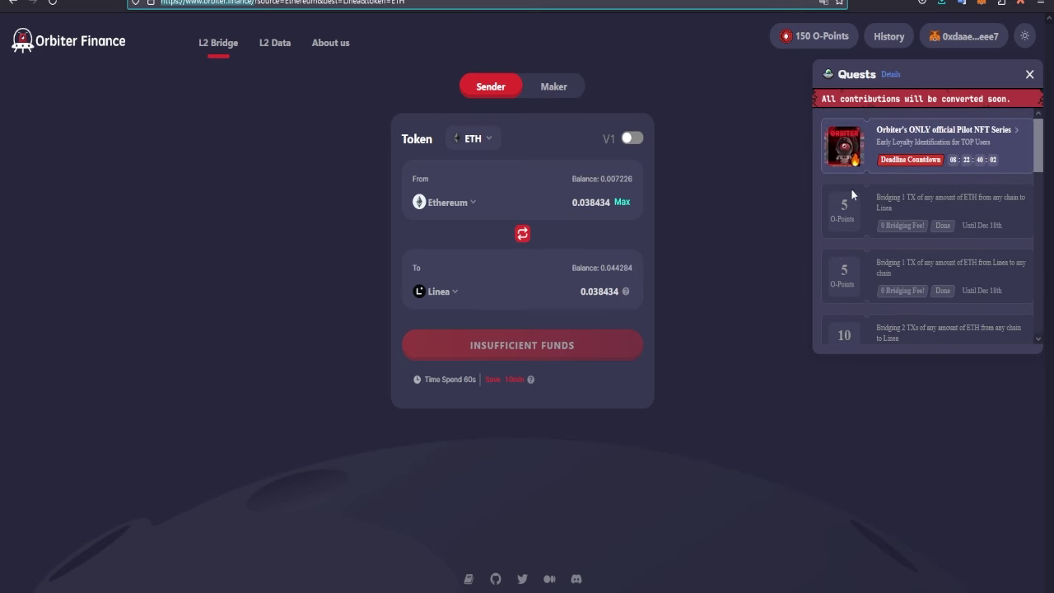
Open Orbiter's official Pilot NFT series on Galxe and go to the Orbiter Trainee-Pilot NFT page
left_click(913, 140)
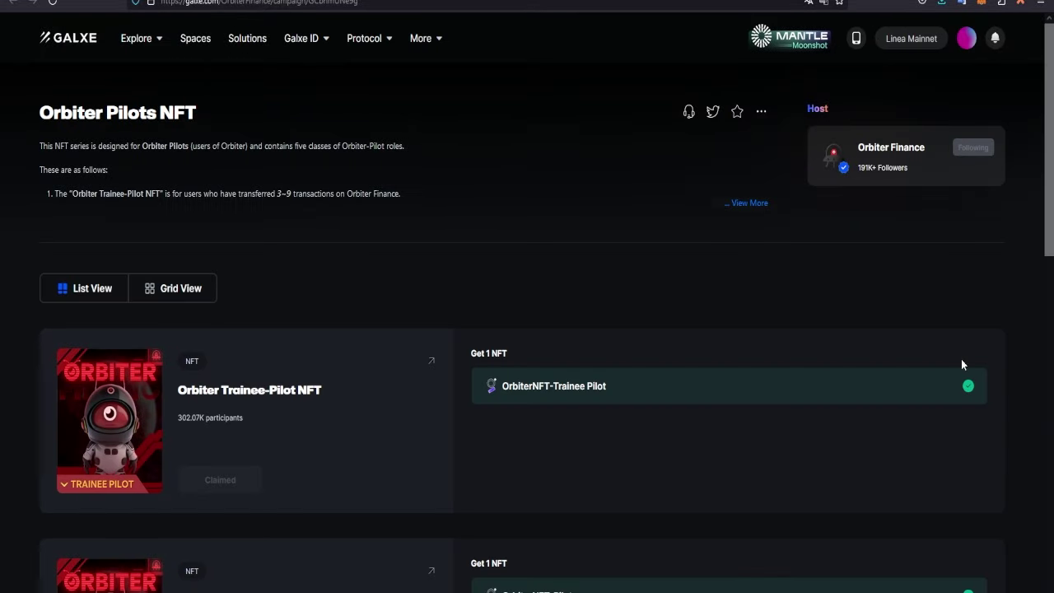
scroll(741, 306, "down", 1)
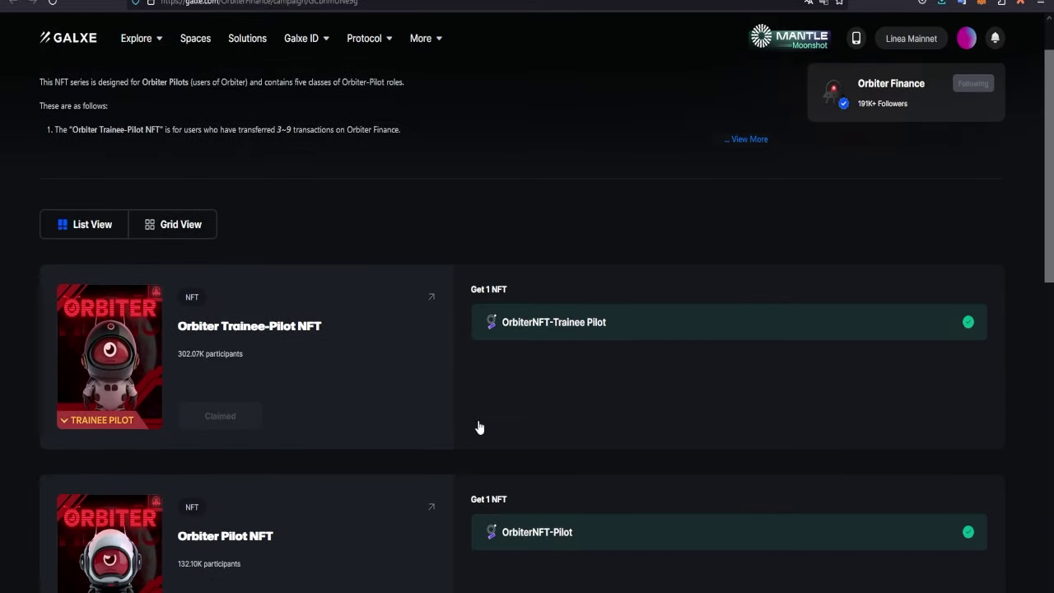
scroll(340, 357, "down", 2)
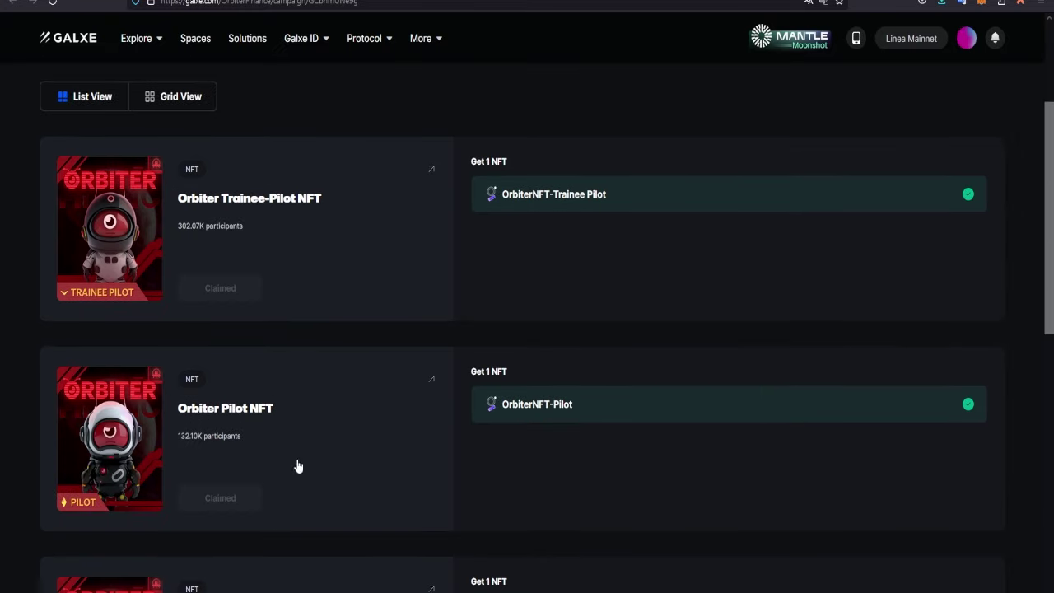
left_click(359, 231)
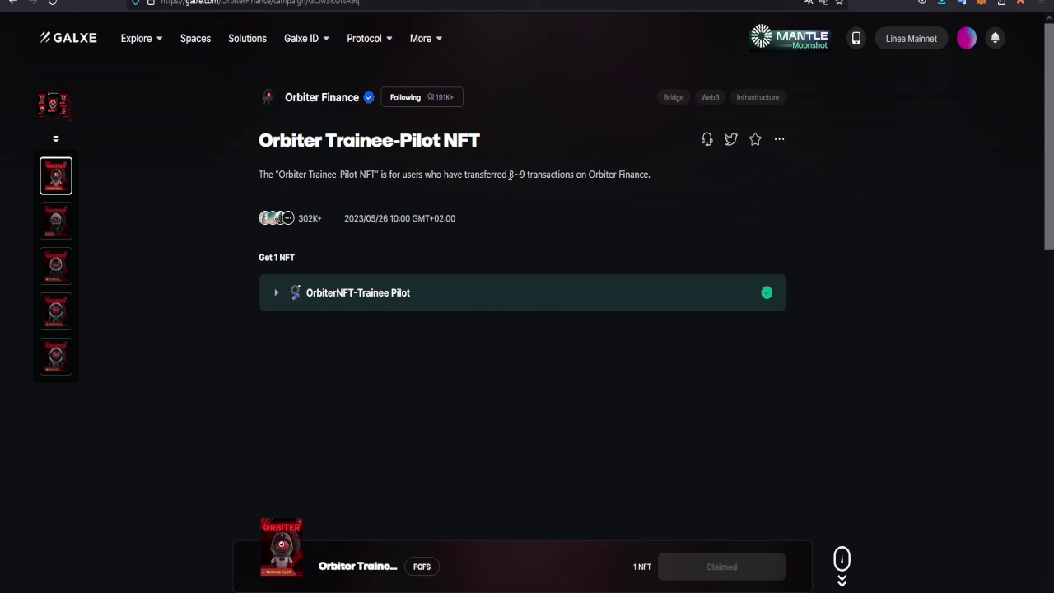
Check the transaction requirements of the Orbiter Trainee-Pilot NFT and the Orbiter Pilot NFT
left_click_drag(508, 174, 657, 182)
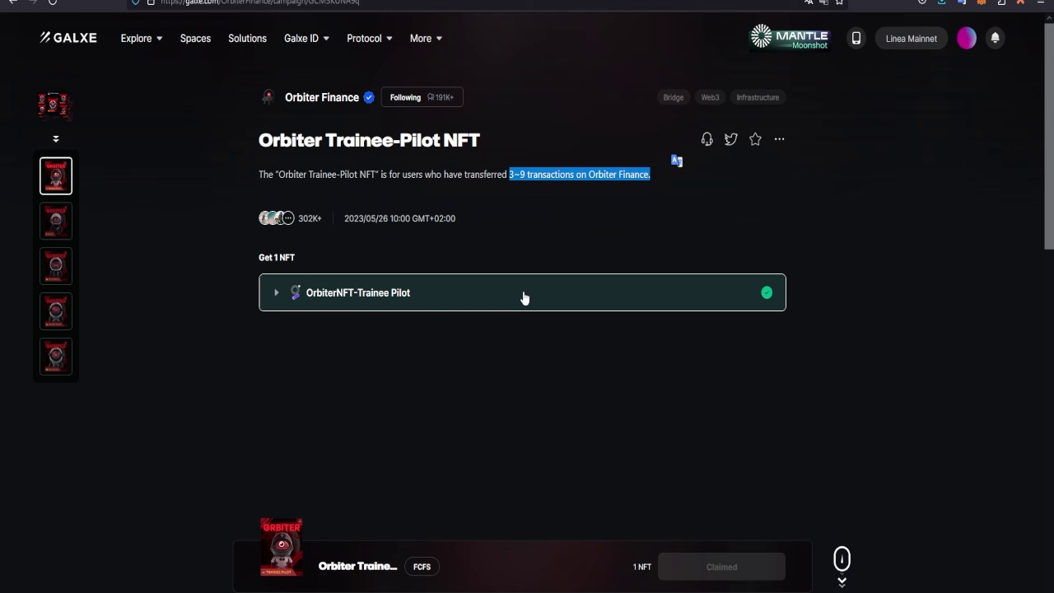
left_click(257, 145)
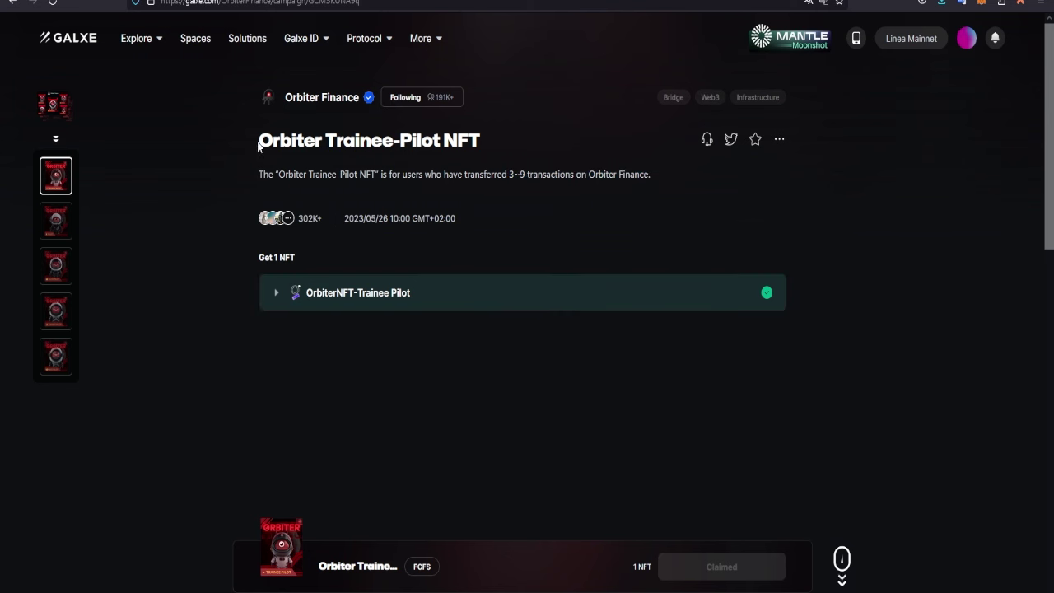
left_click_drag(258, 145, 490, 135)
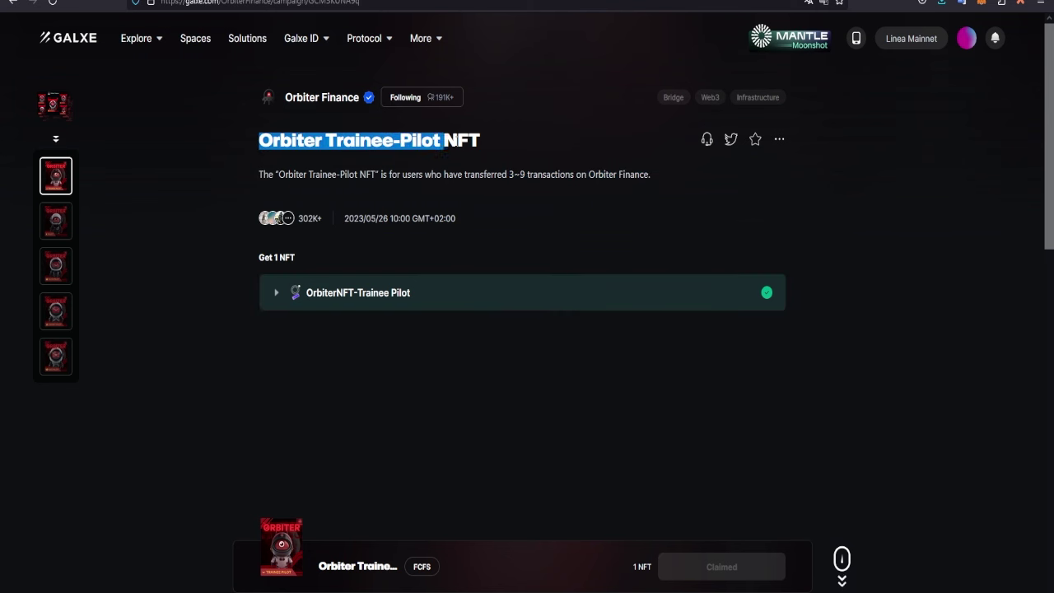
left_click(442, 136)
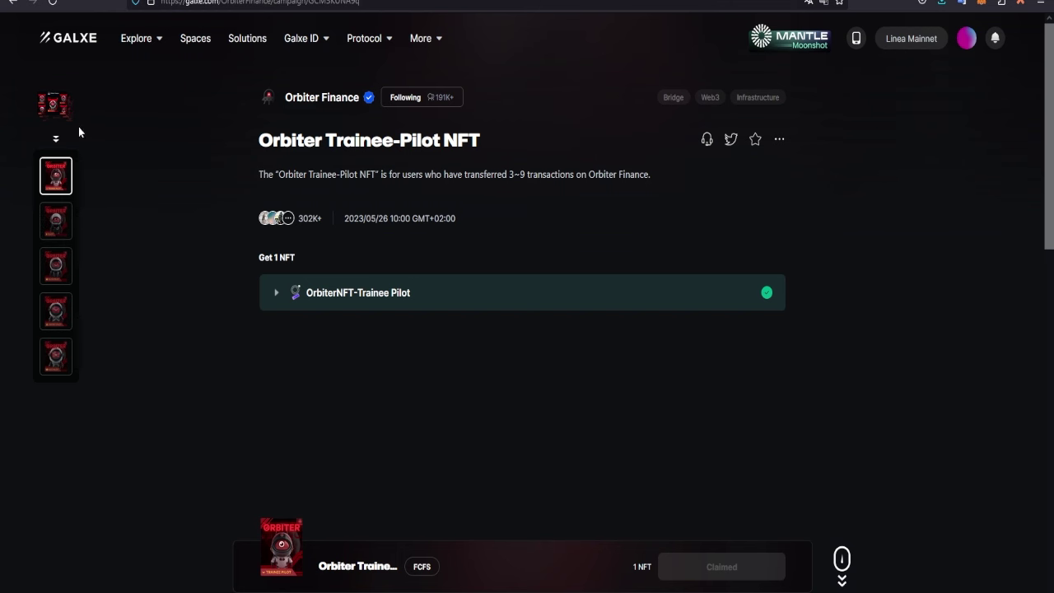
left_click(57, 224)
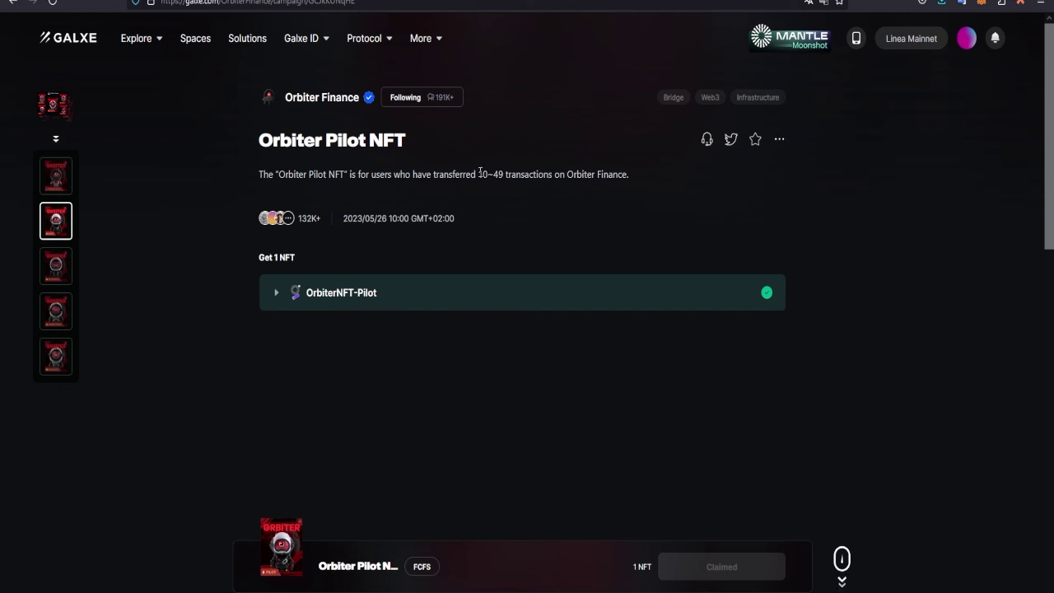
left_click_drag(479, 173, 644, 175)
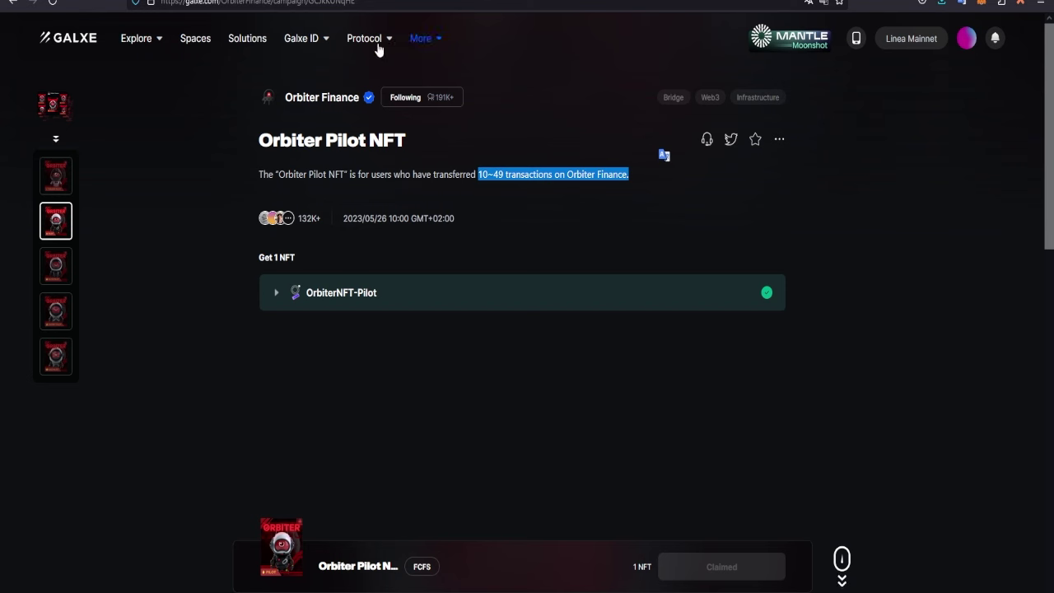
Return to Orbiter Finance, look through the bridging quests again and view the second page of the transaction history
key("ctrl+Tab")
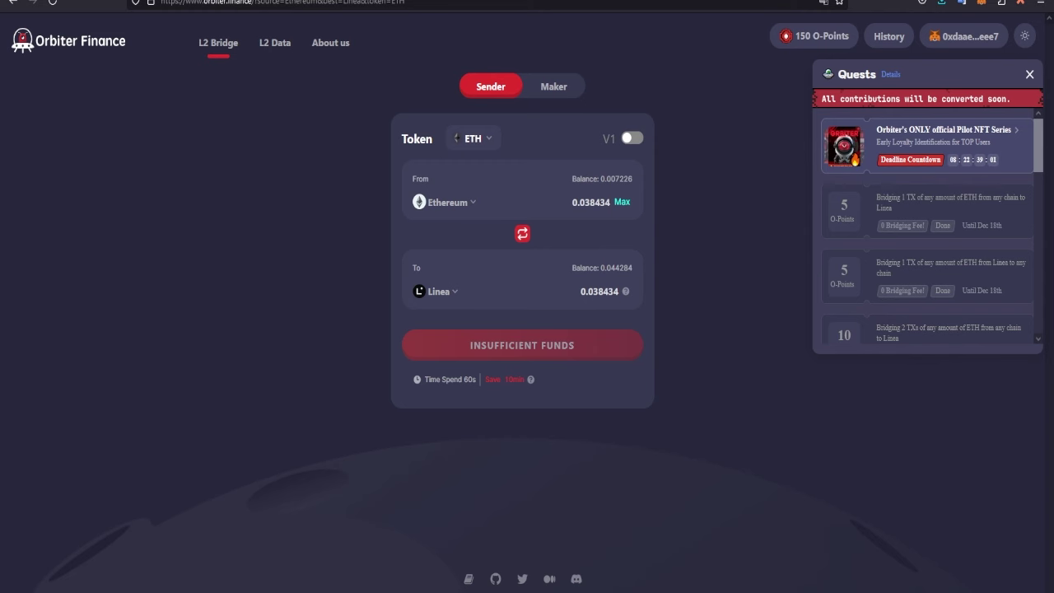
scroll(942, 197, "down", 6)
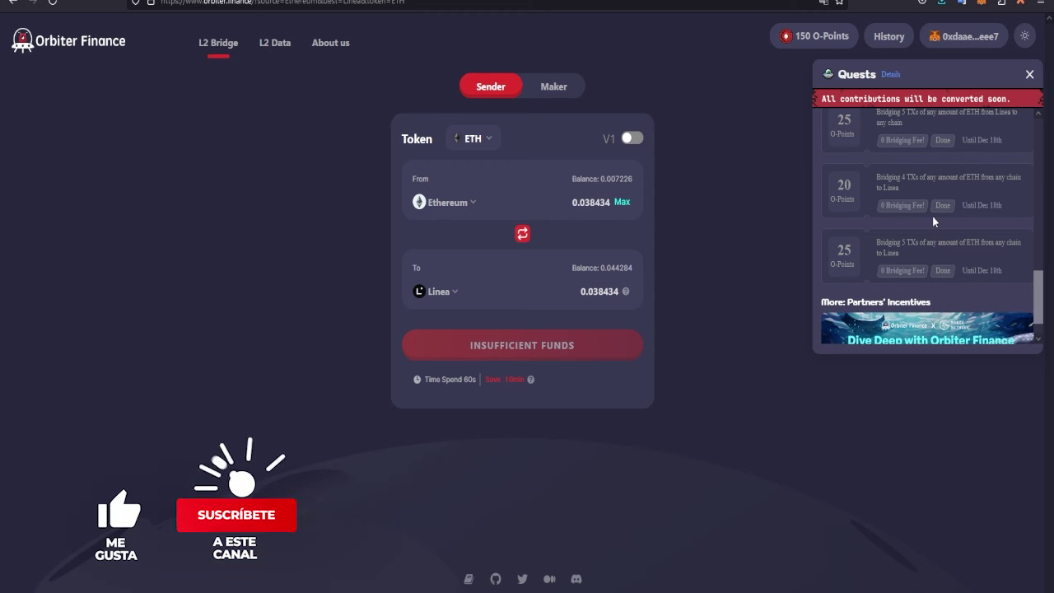
scroll(905, 218, "up", 2)
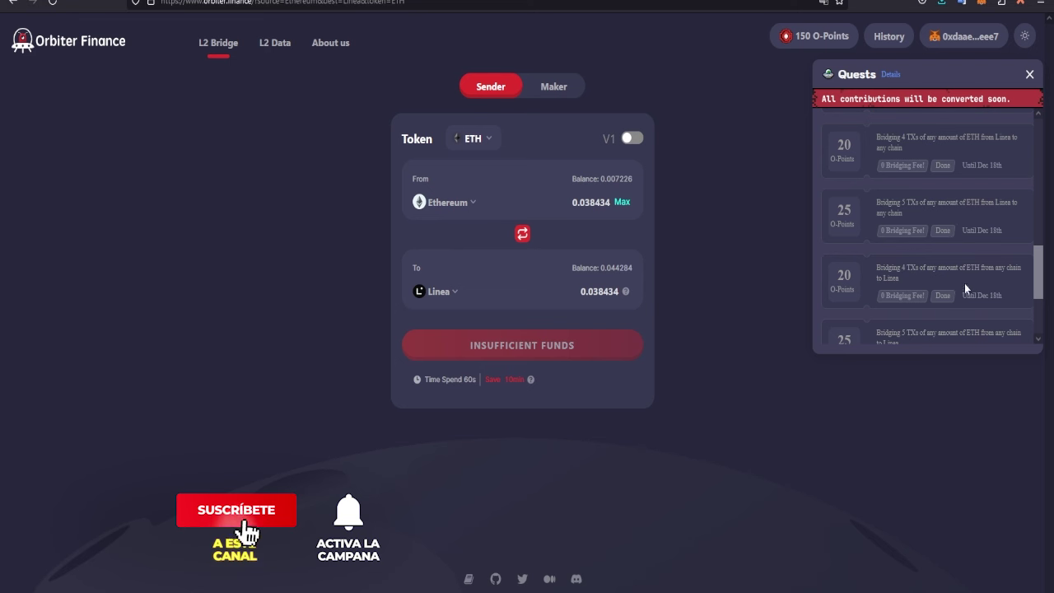
scroll(946, 214, "up", 5)
scroll(947, 214, "up", 3)
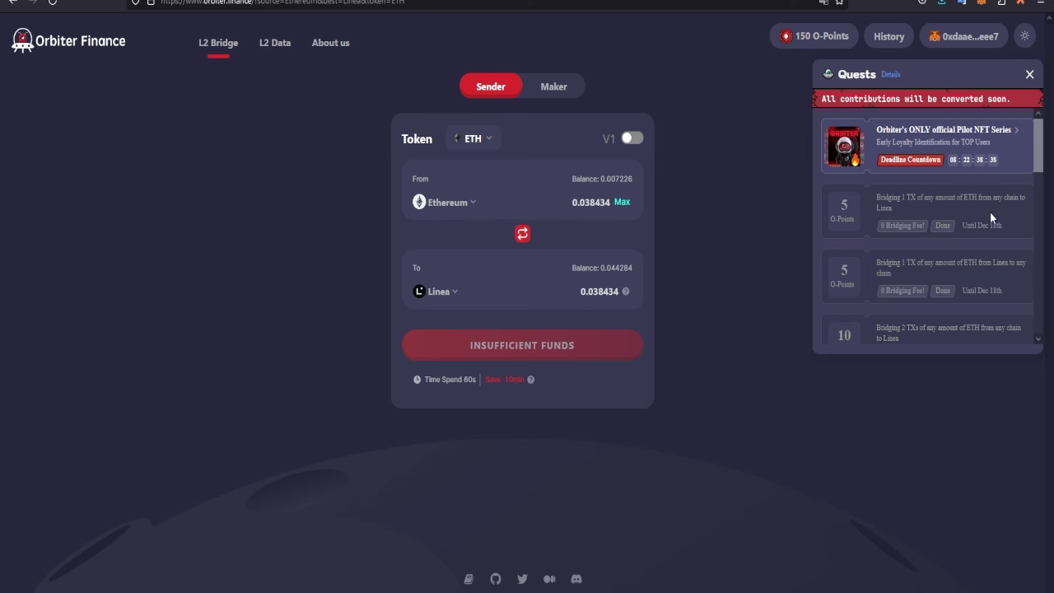
left_click(889, 45)
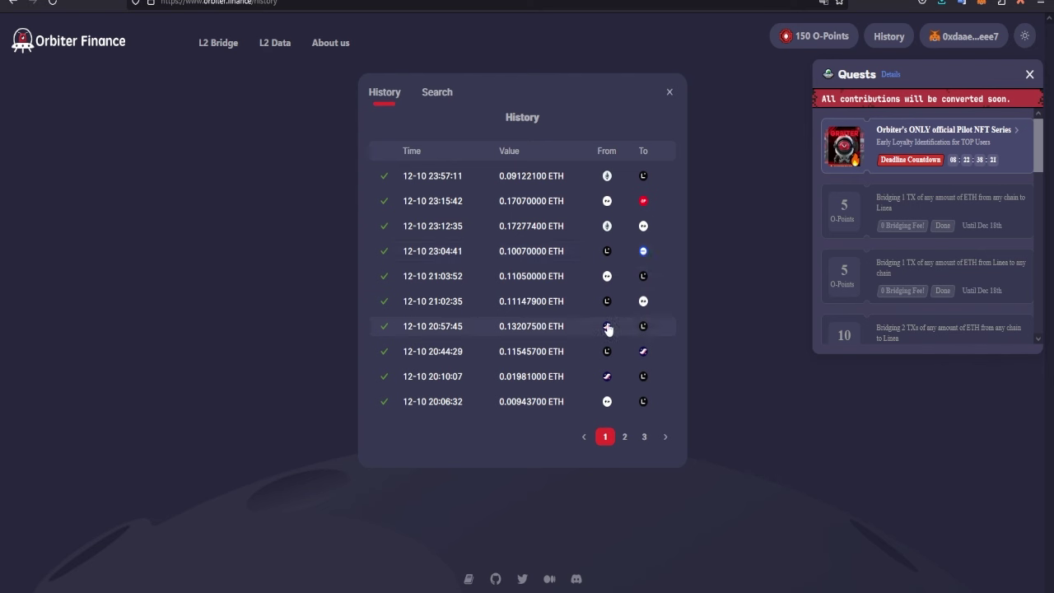
left_click(625, 438)
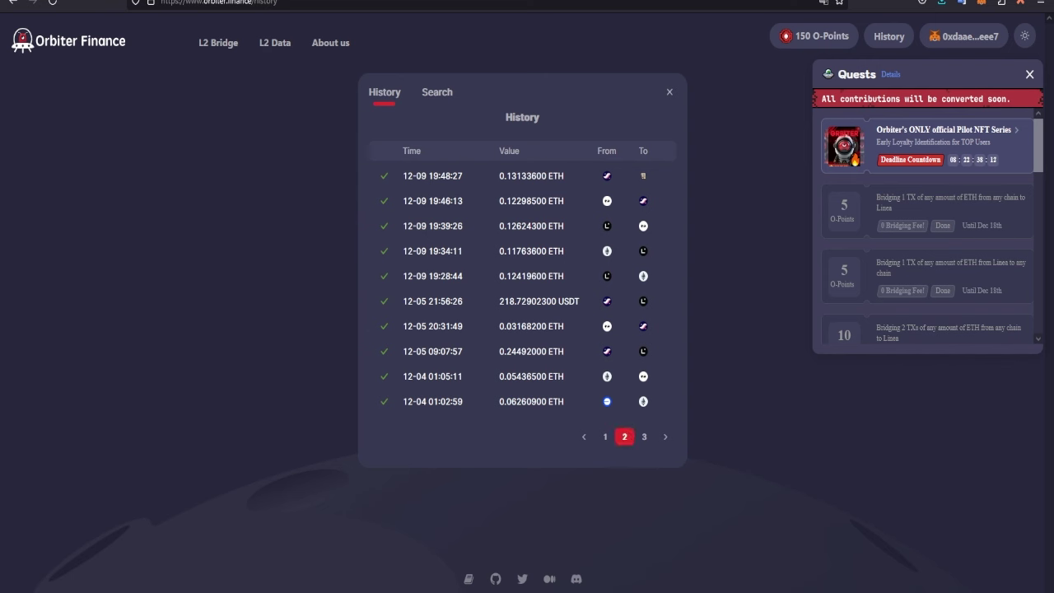
Open etherscan.io in a new tab and check the average gas price in the Ethereum Gas Tracker
key("ctrl+t")
type("etherscan.io/")
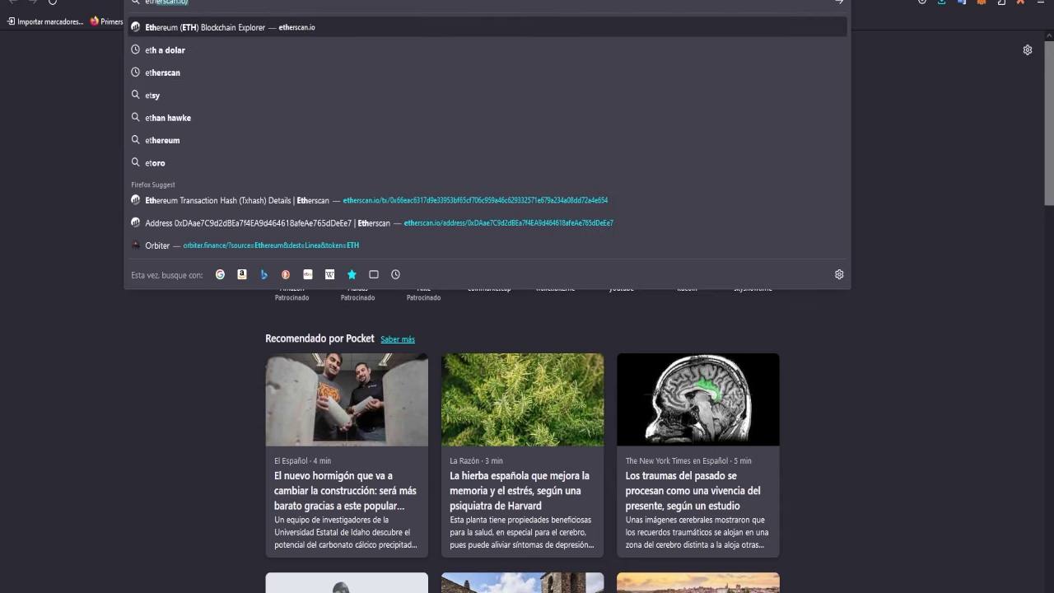
key("Return")
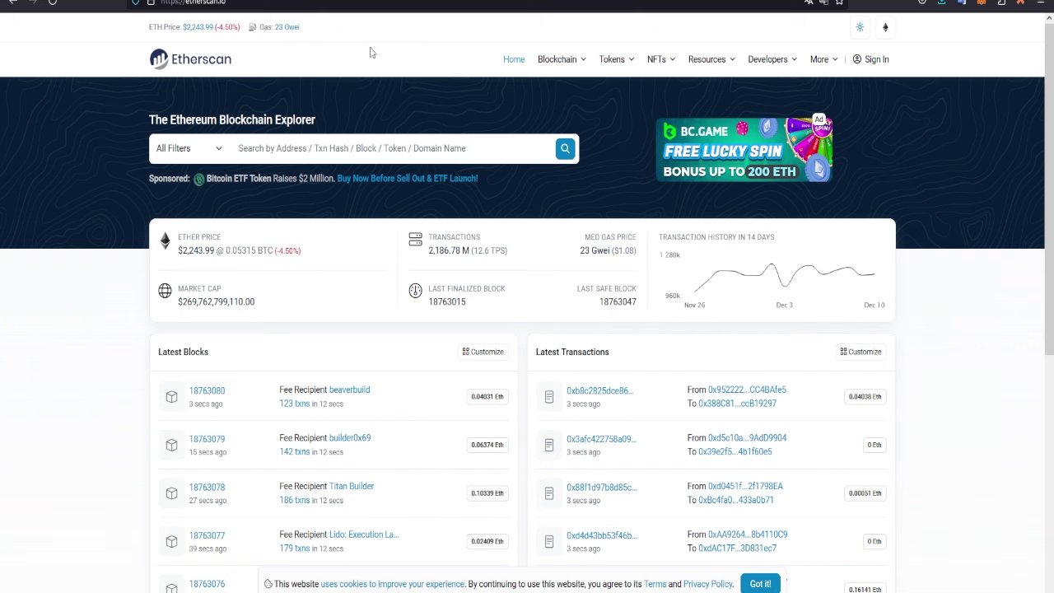
left_click(293, 31)
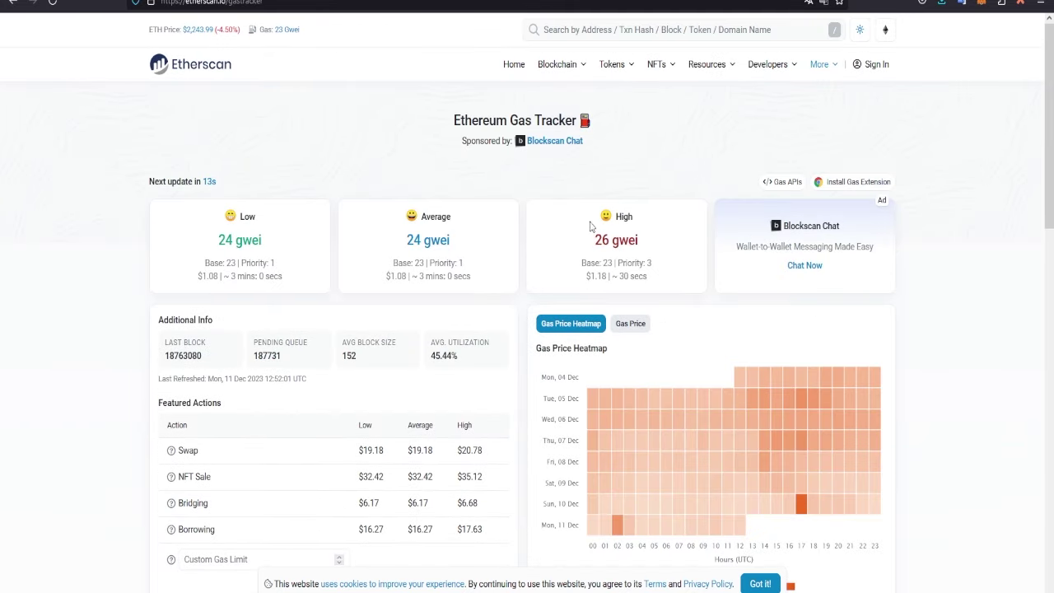
left_click_drag(456, 242, 396, 239)
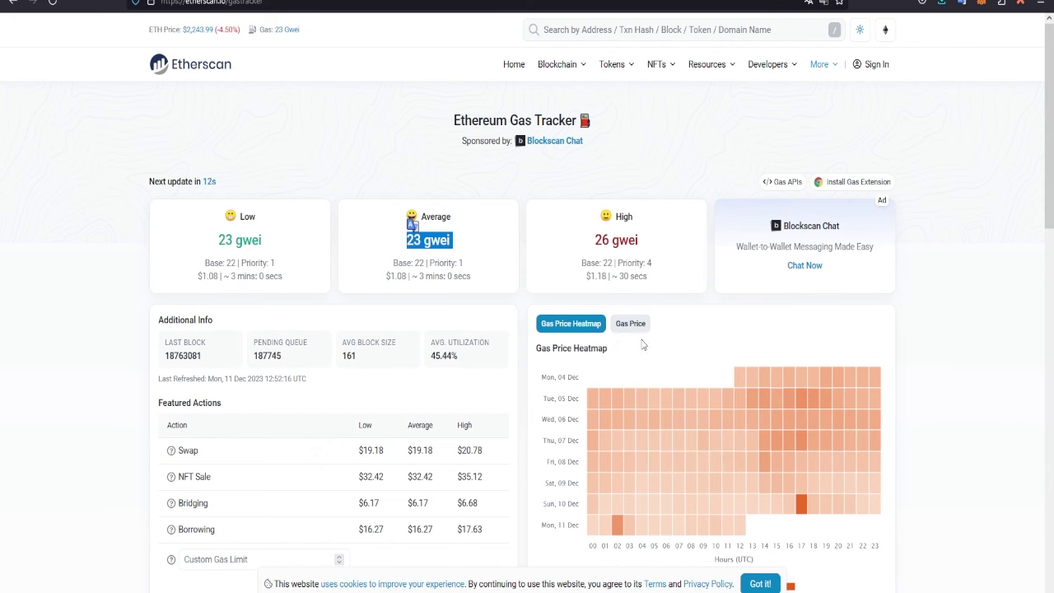
Close Orbiter Finance's transaction history, then open the quest details post about O-Points on X and translate it
mouse_move(634, 280)
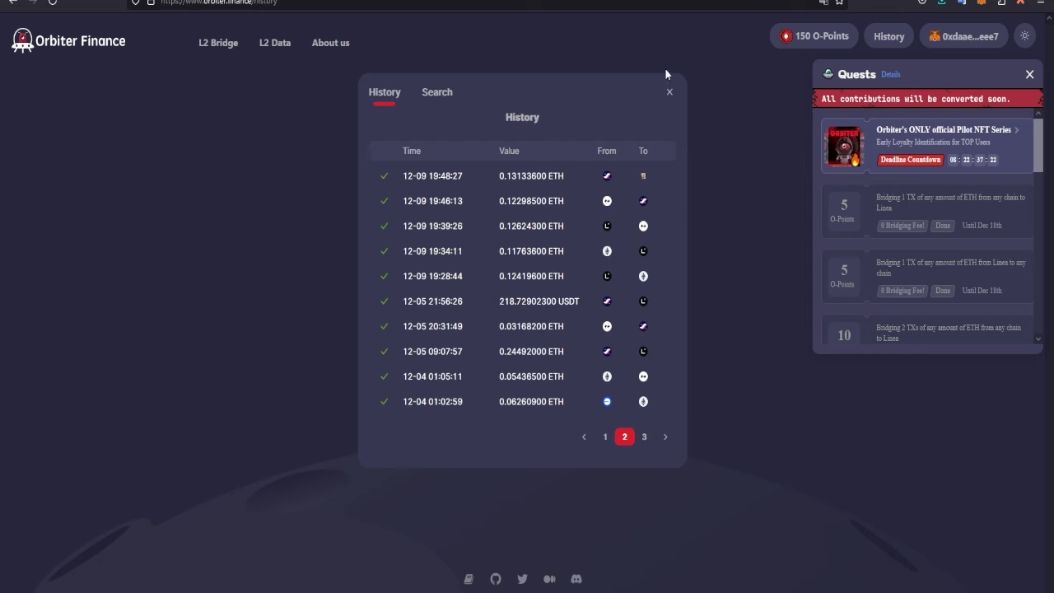
left_click(669, 91)
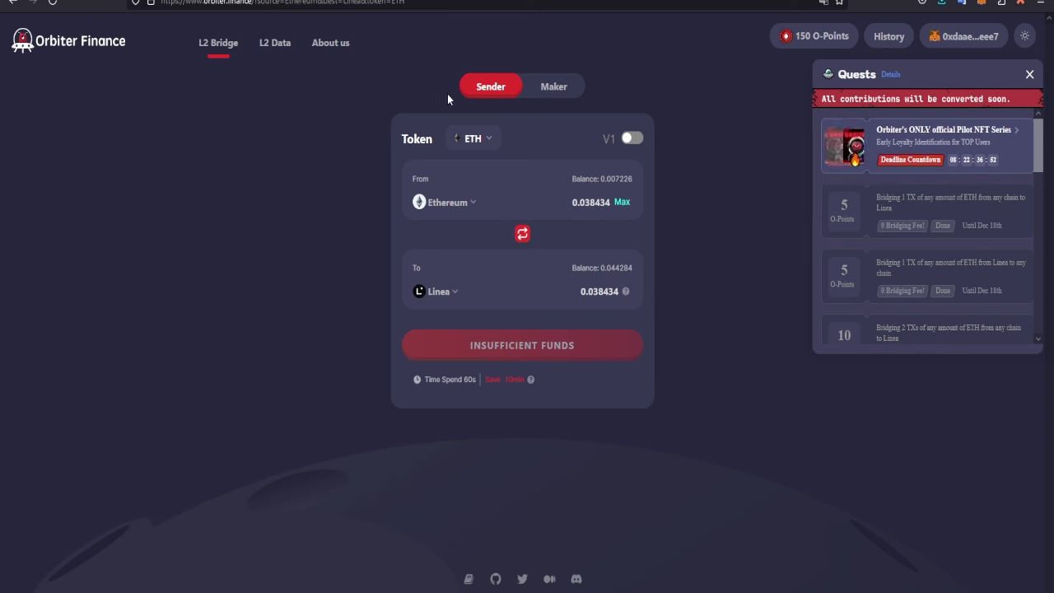
scroll(795, 260, "down", 5)
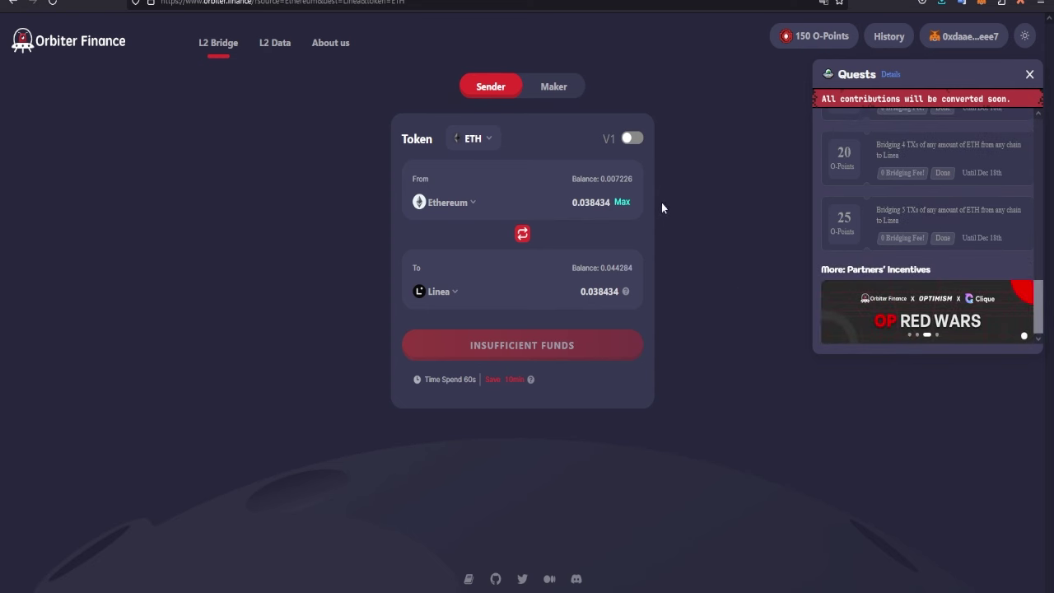
left_click(892, 75)
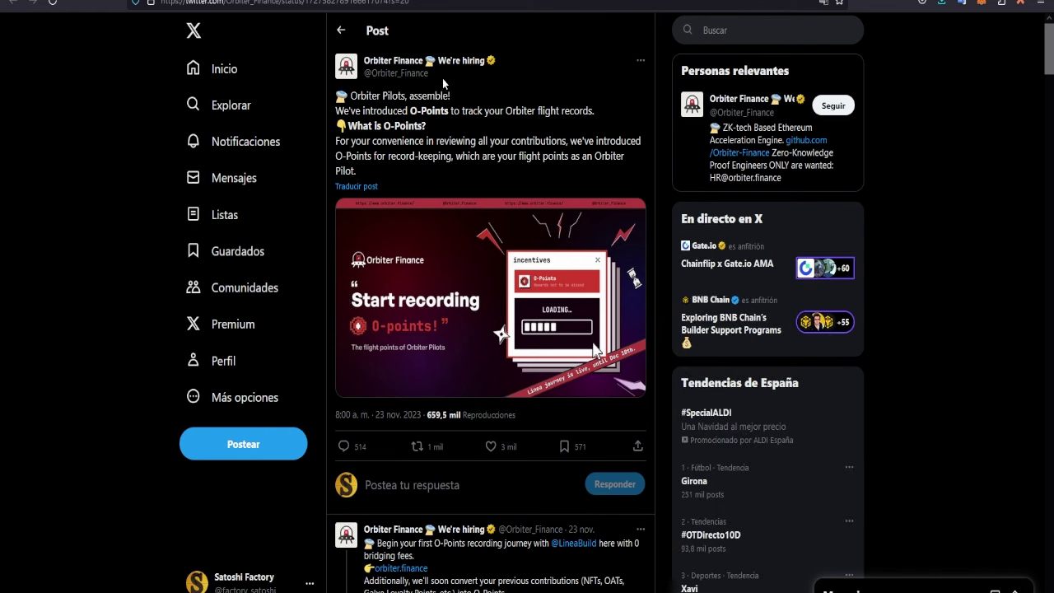
left_click(357, 186)
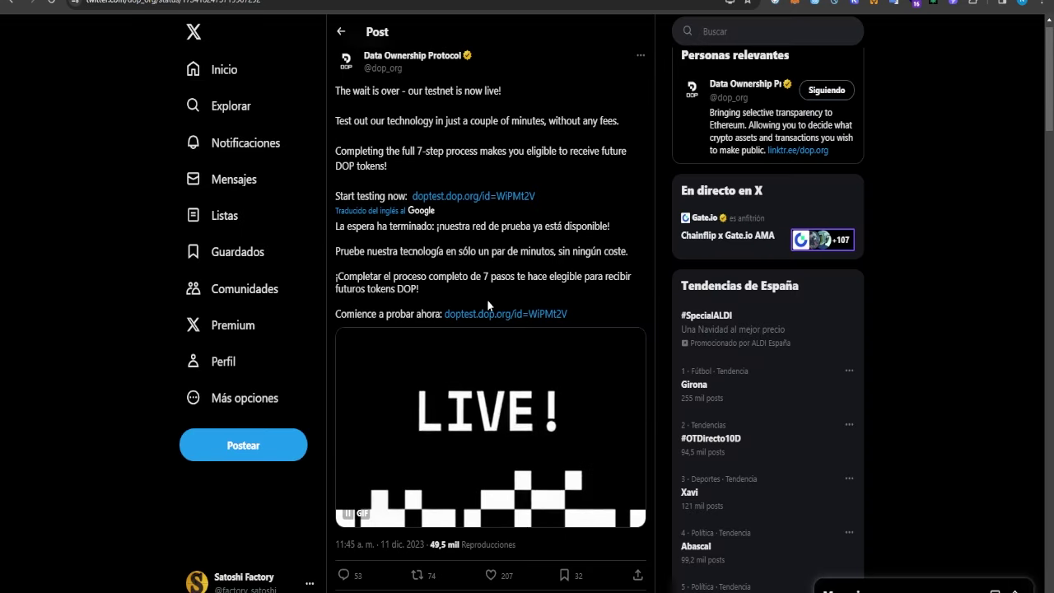
Read DOP's X posts about the 7-step testnet's token eligibility and its Binance Blockchain Week 2023 sponsorship
triple_click(392, 284)
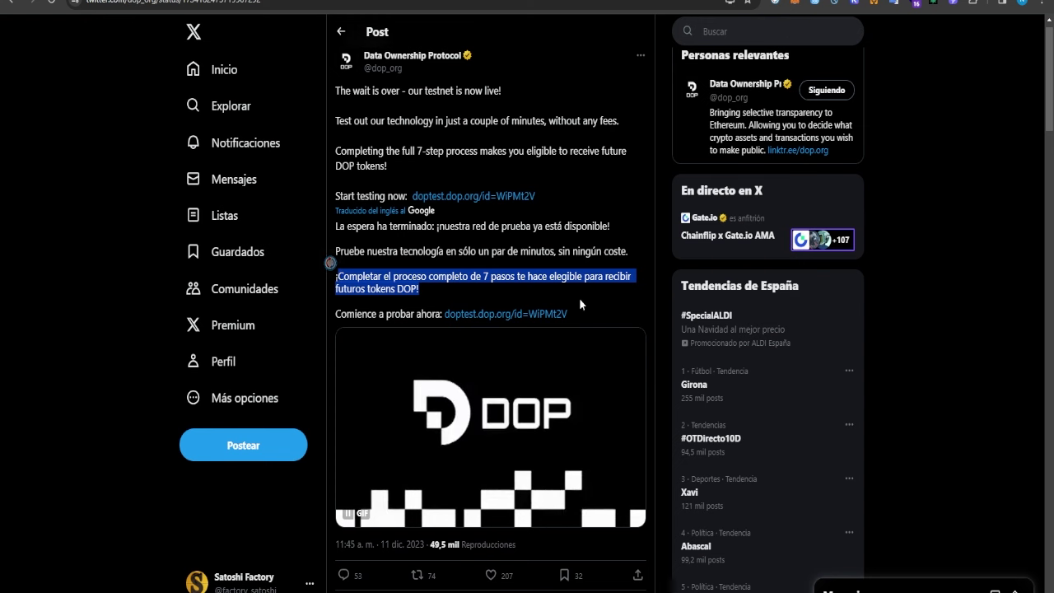
left_click(555, 281)
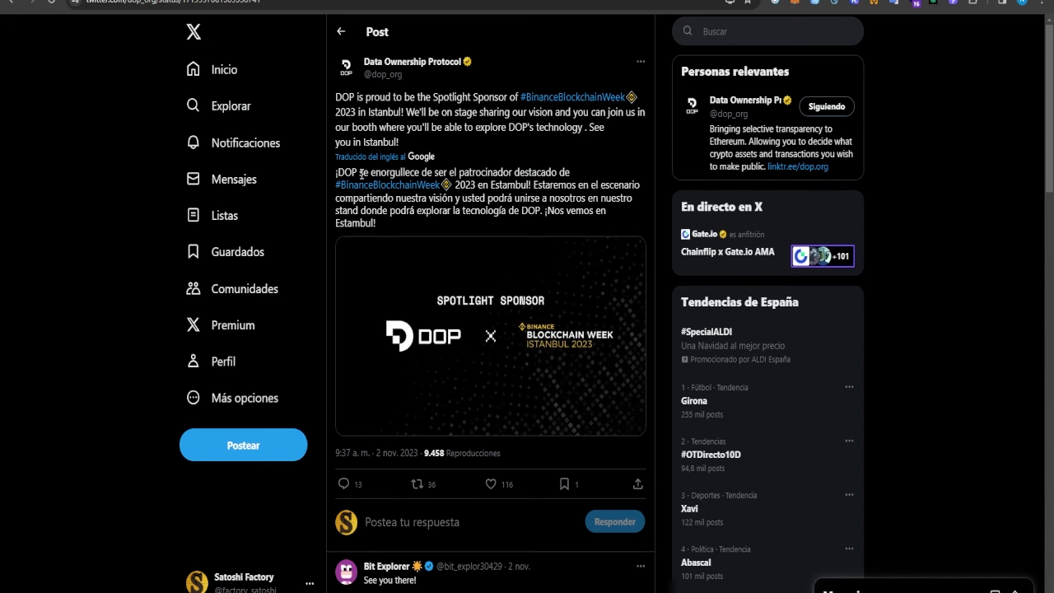
left_click_drag(360, 173, 563, 176)
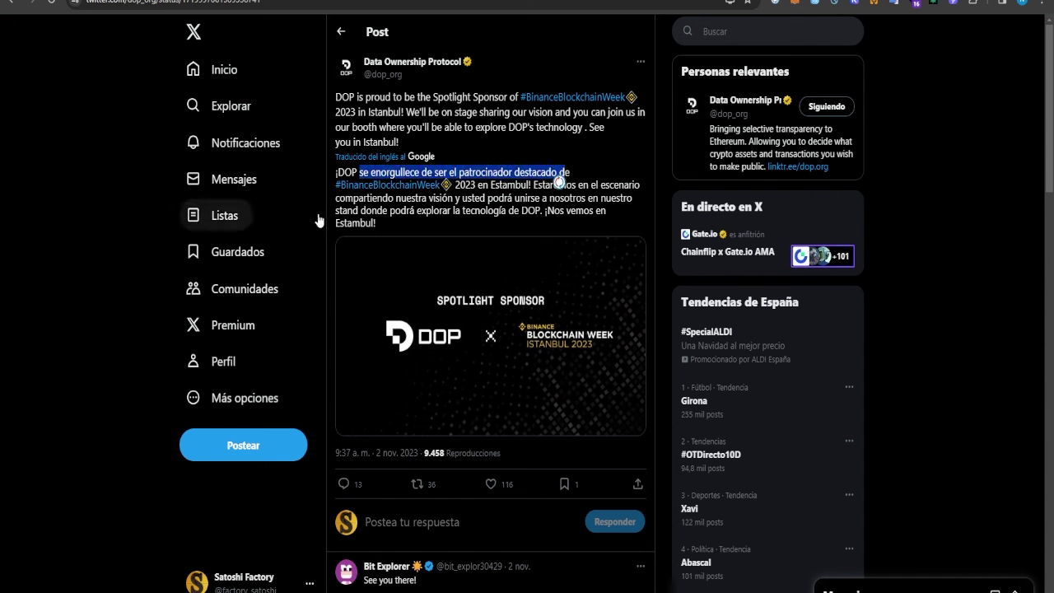
left_click(496, 181)
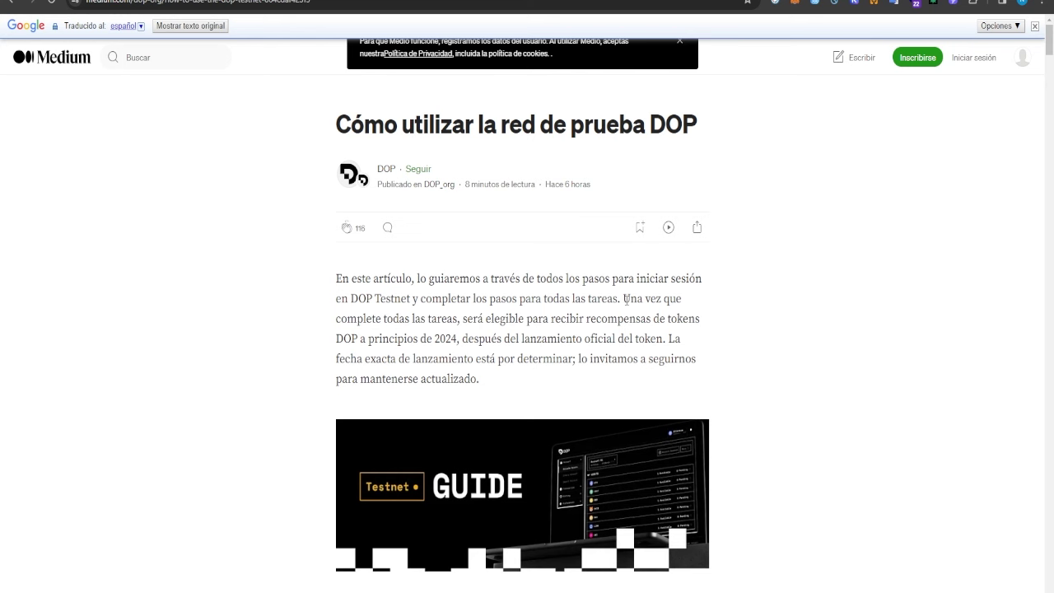
Read the introduction of DOP's Medium testnet guide about token reward eligibility and the launch date
left_click_drag(625, 299, 715, 321)
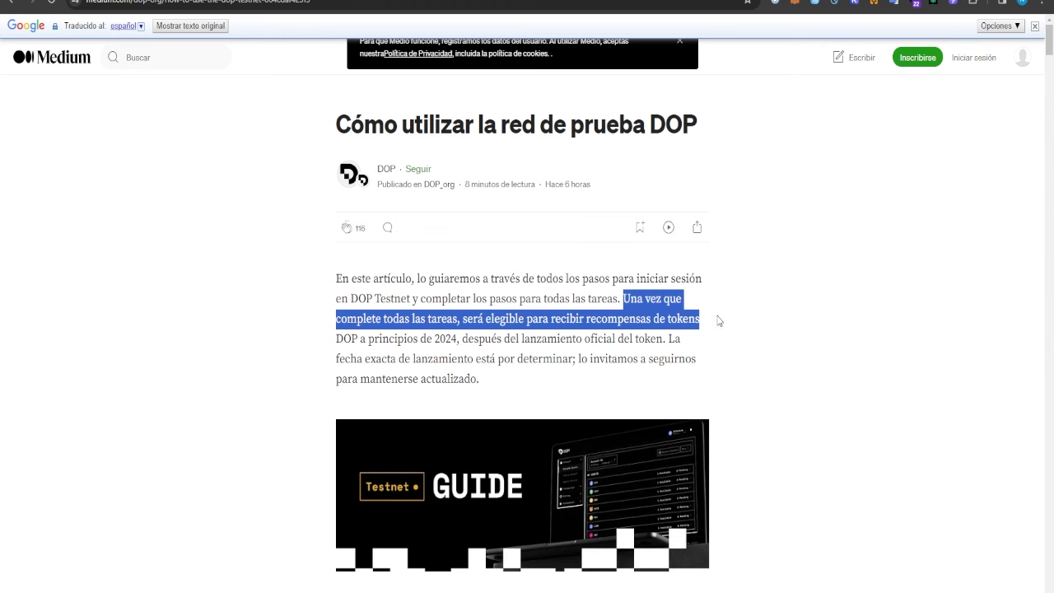
left_click_drag(718, 321, 721, 340)
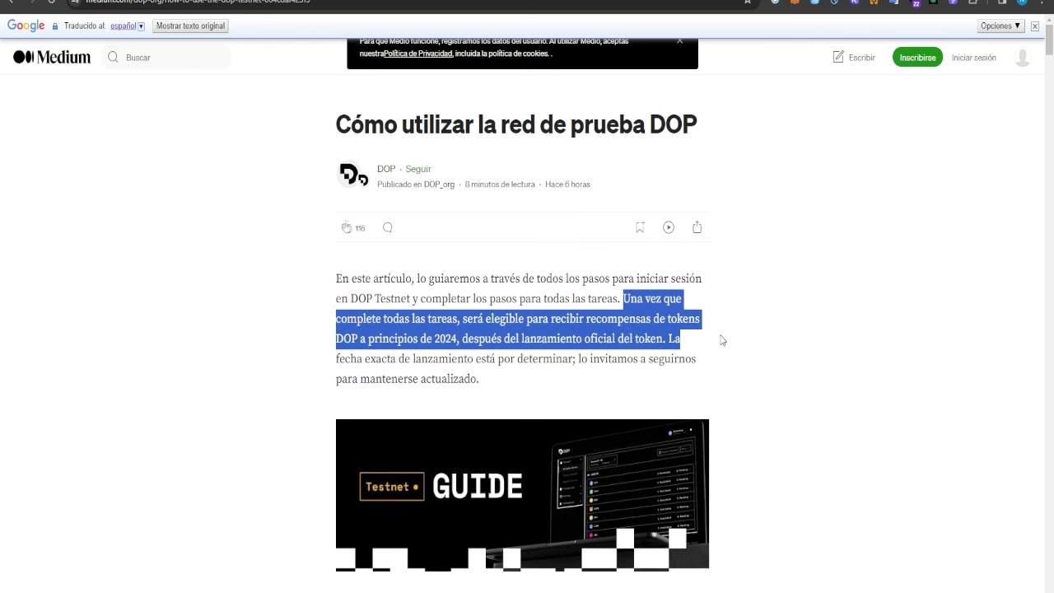
left_click_drag(721, 339, 721, 359)
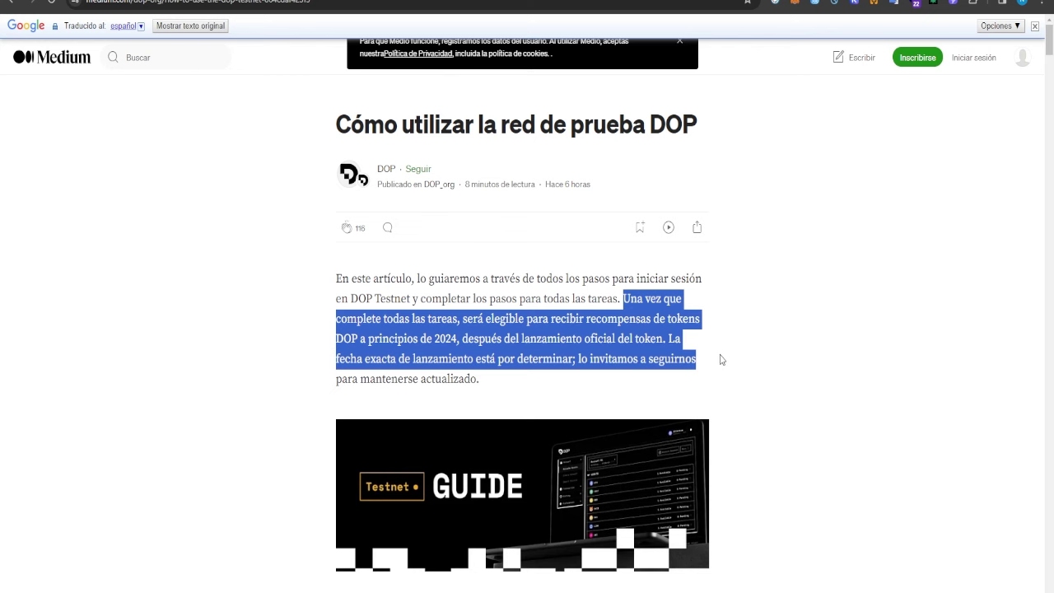
left_click(759, 352)
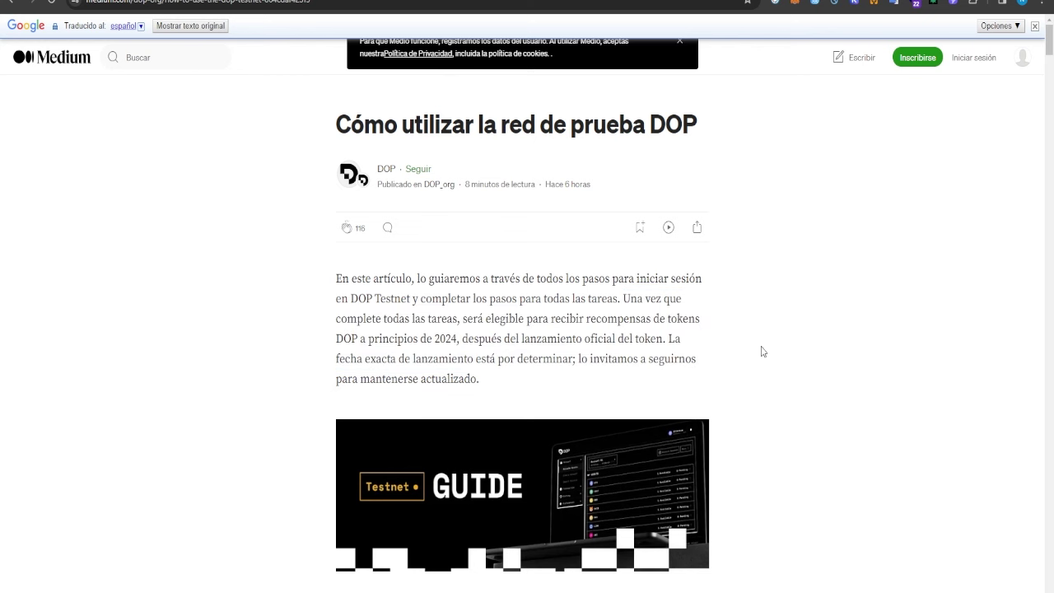
Review the guide's "Antes de que empieces" section for the browser and wallet requirements
scroll(762, 357, "down", 1)
scroll(762, 358, "down", 4)
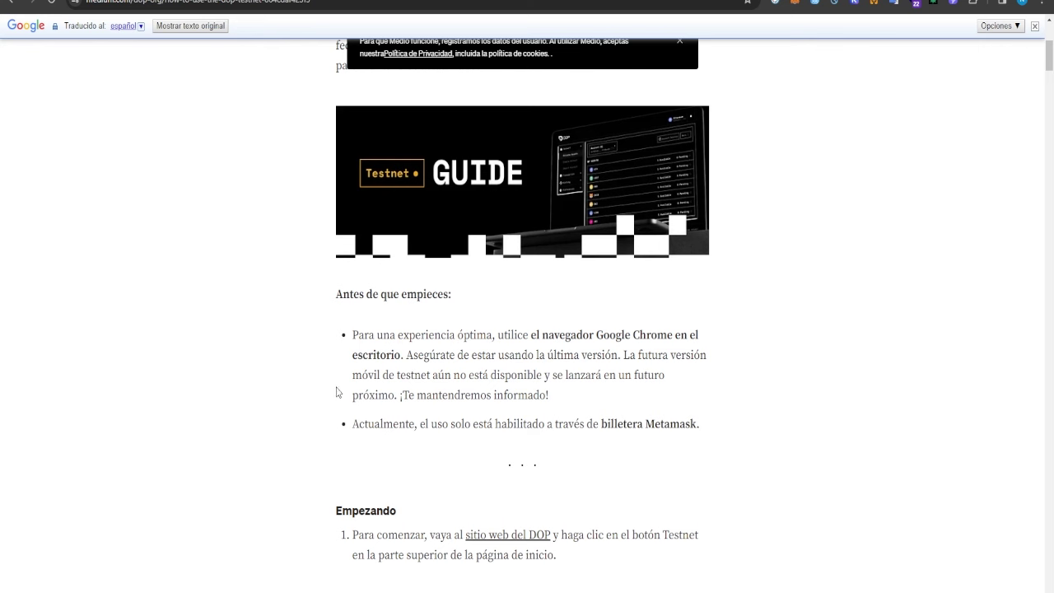
left_click_drag(338, 294, 464, 299)
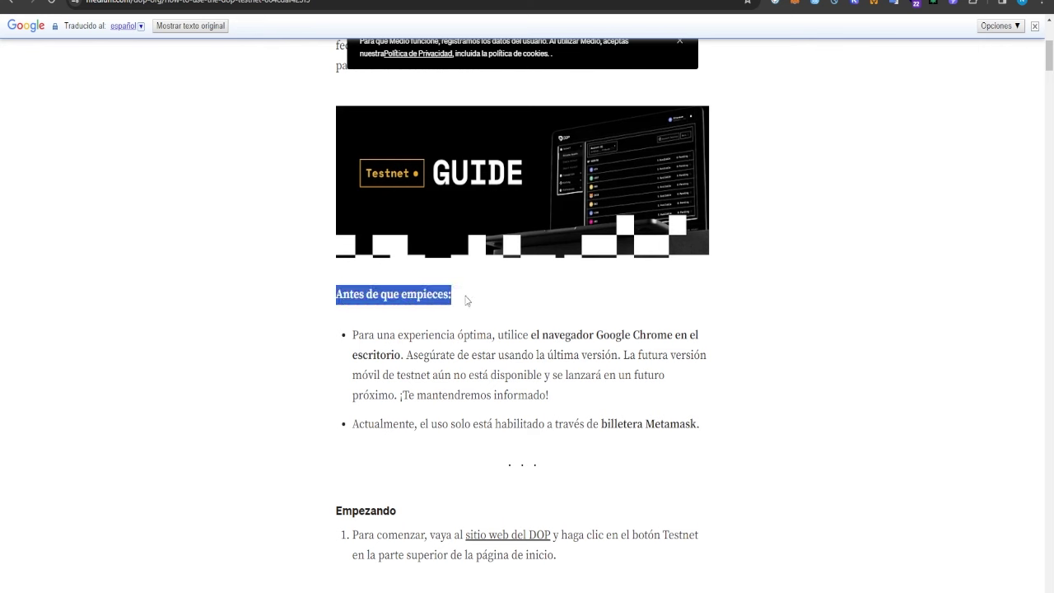
left_click(414, 349)
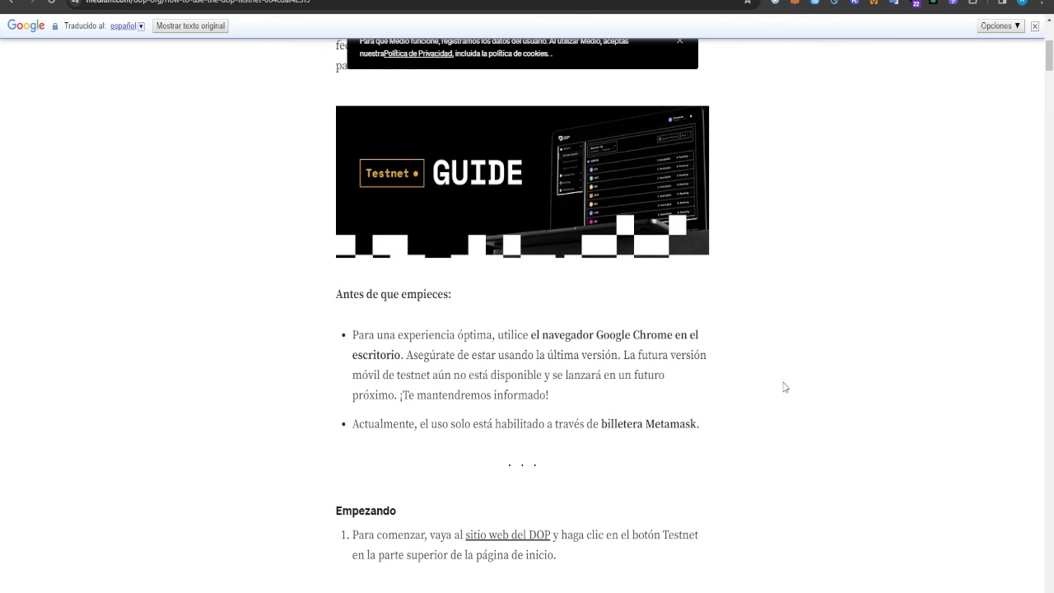
left_click_drag(700, 426, 551, 427)
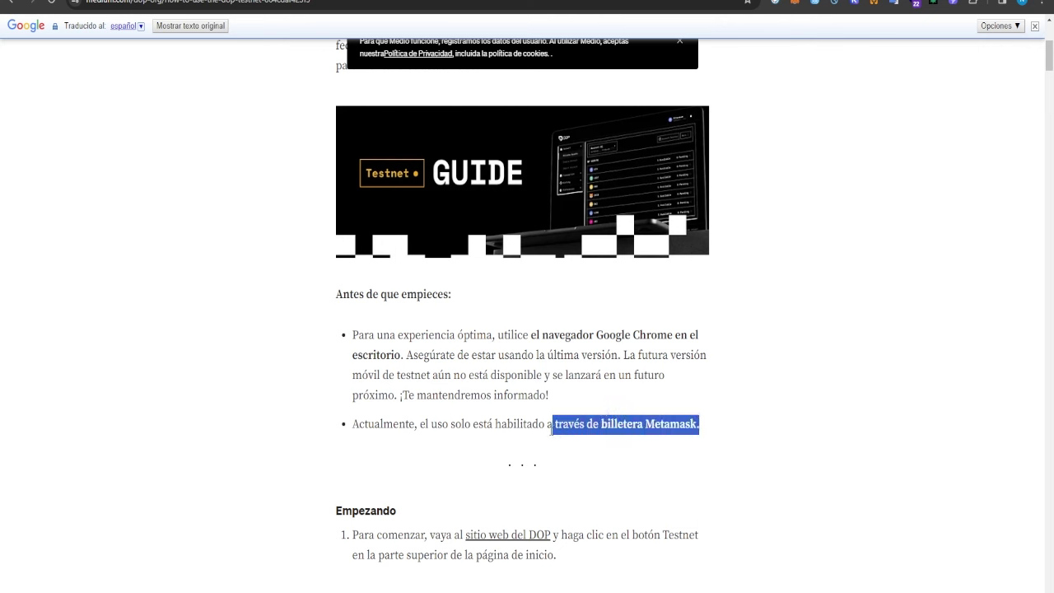
left_click(748, 437)
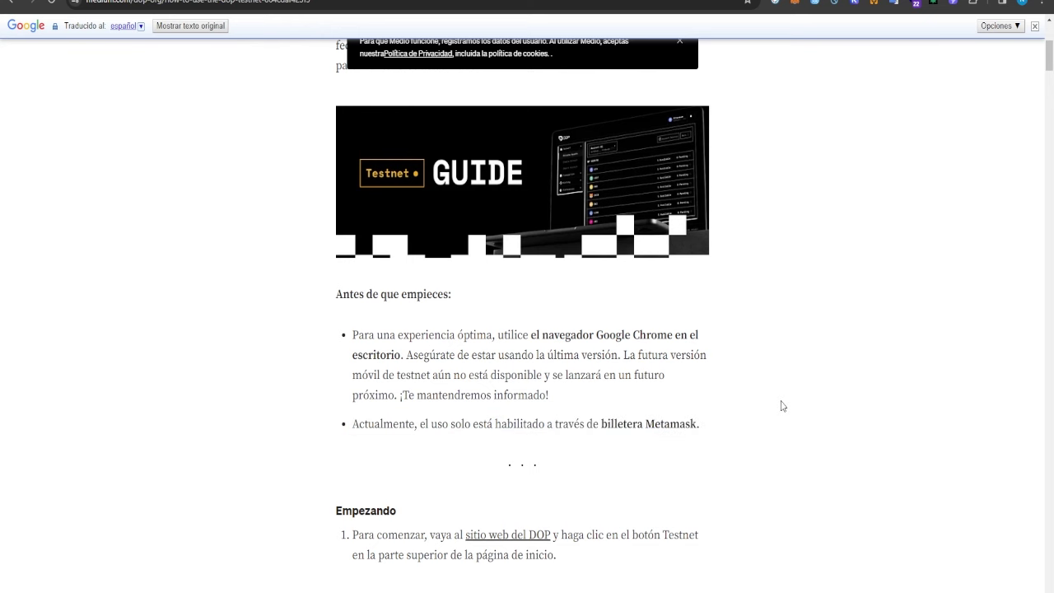
scroll(782, 400, "down", 1)
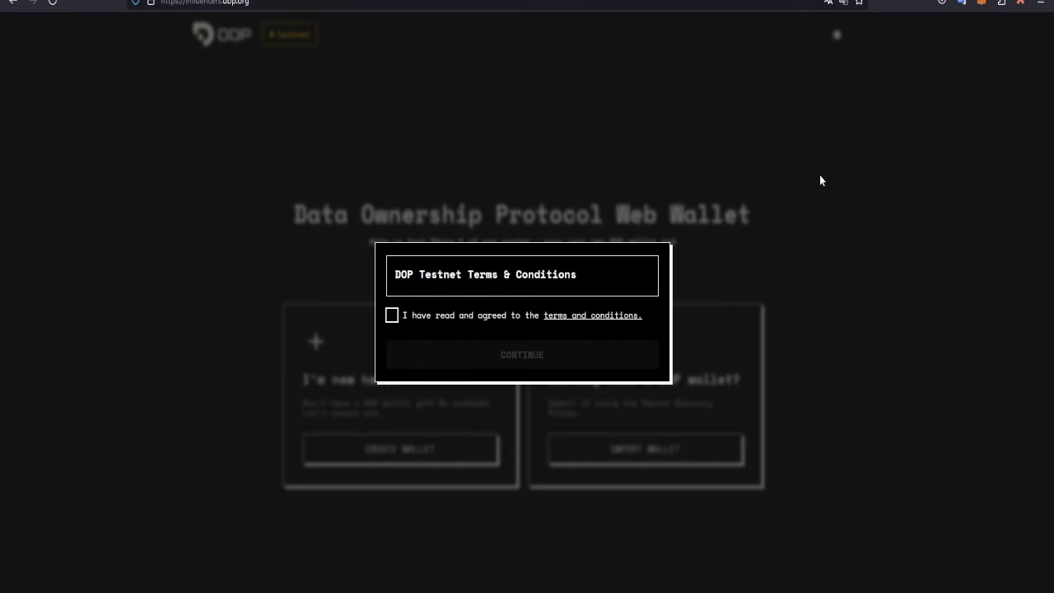
Accept the DOP Testnet terms and conditions on the DOP Web Wallet site and start creating a new wallet
left_click(392, 314)
left_click(557, 360)
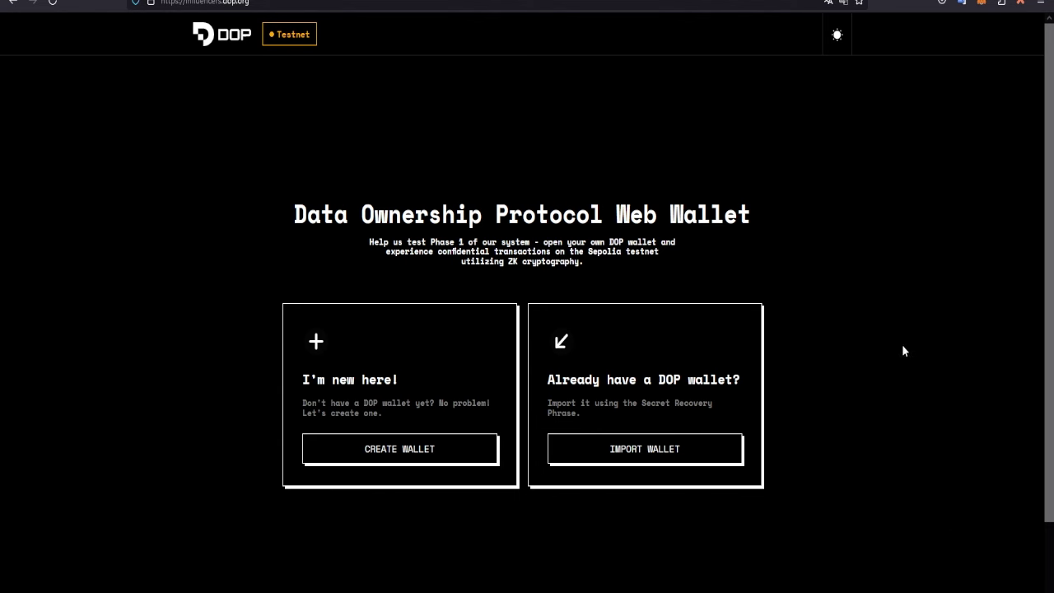
left_click(419, 447)
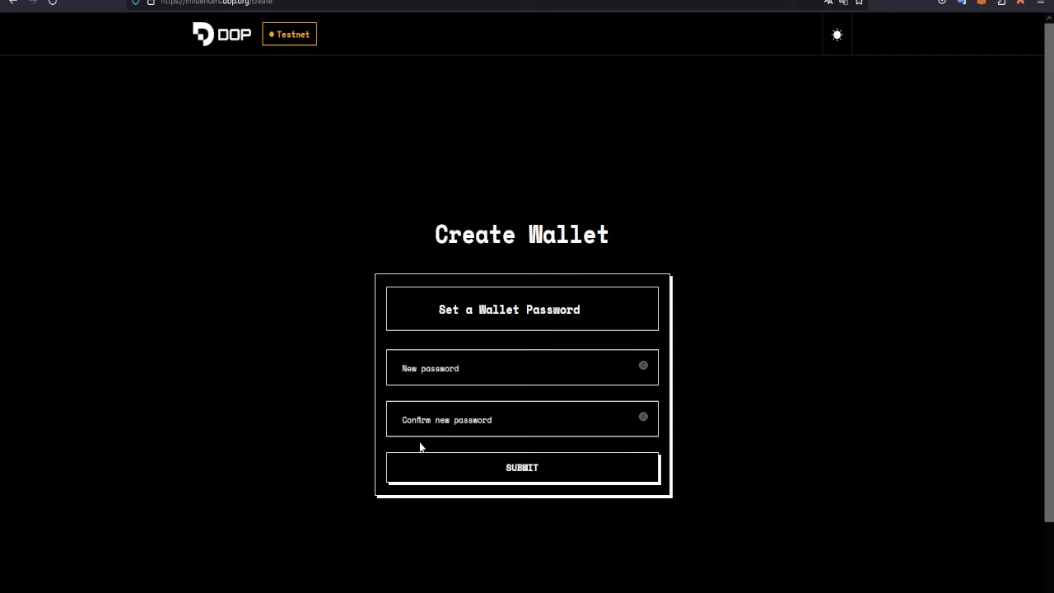
Fill in the new wallet password and its confirmation with the securely generated password and submit them
left_click(505, 370)
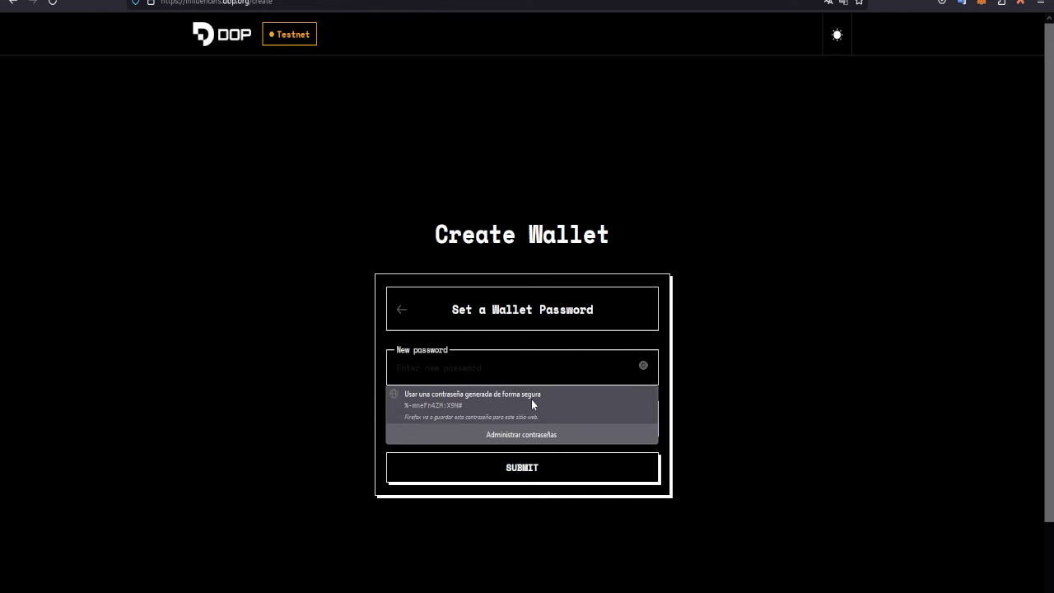
left_click(531, 399)
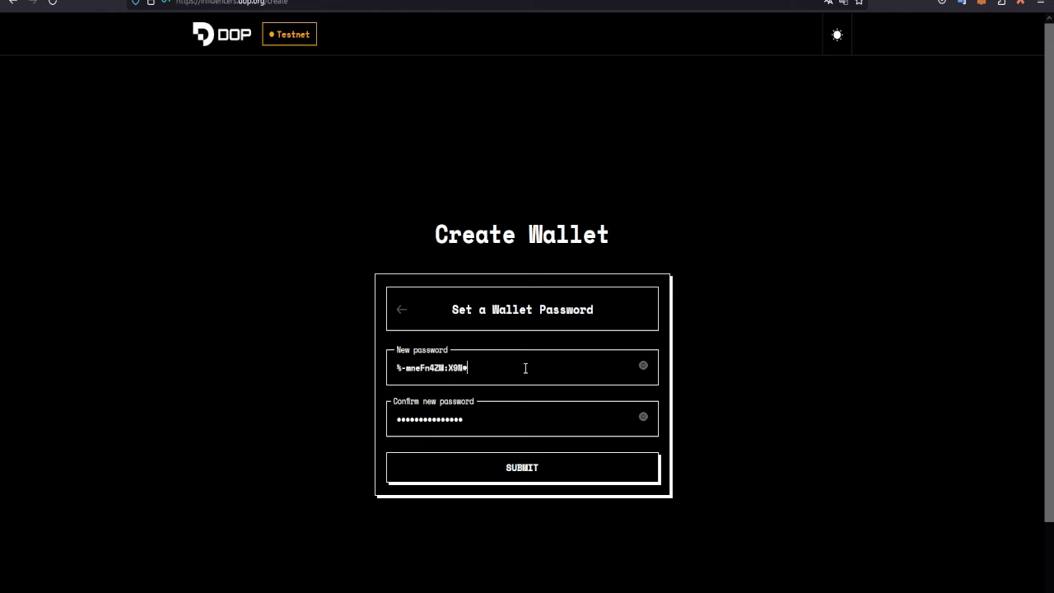
left_click_drag(522, 367, 330, 365)
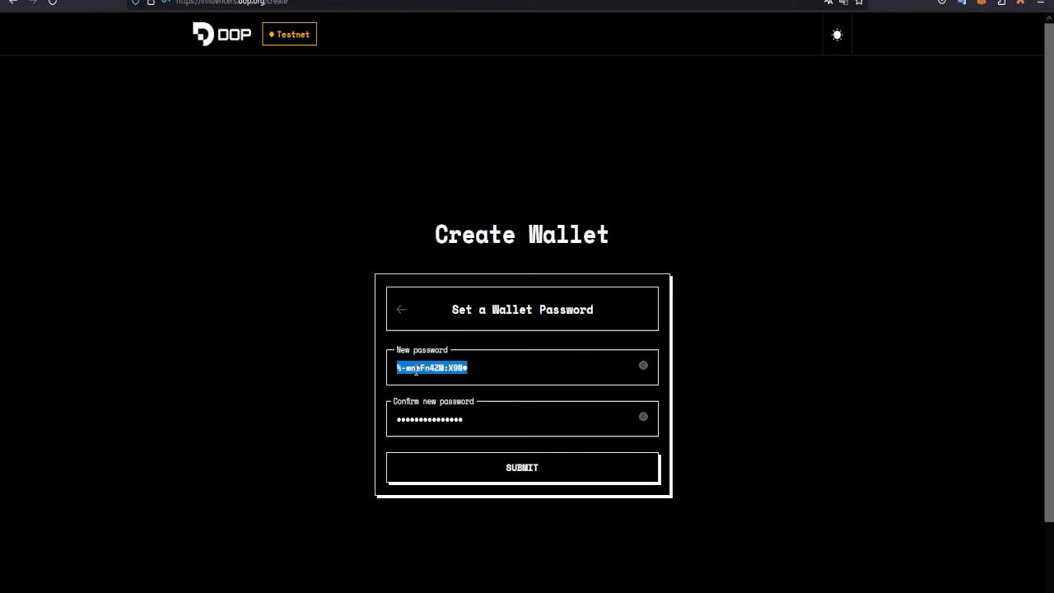
left_click(546, 476)
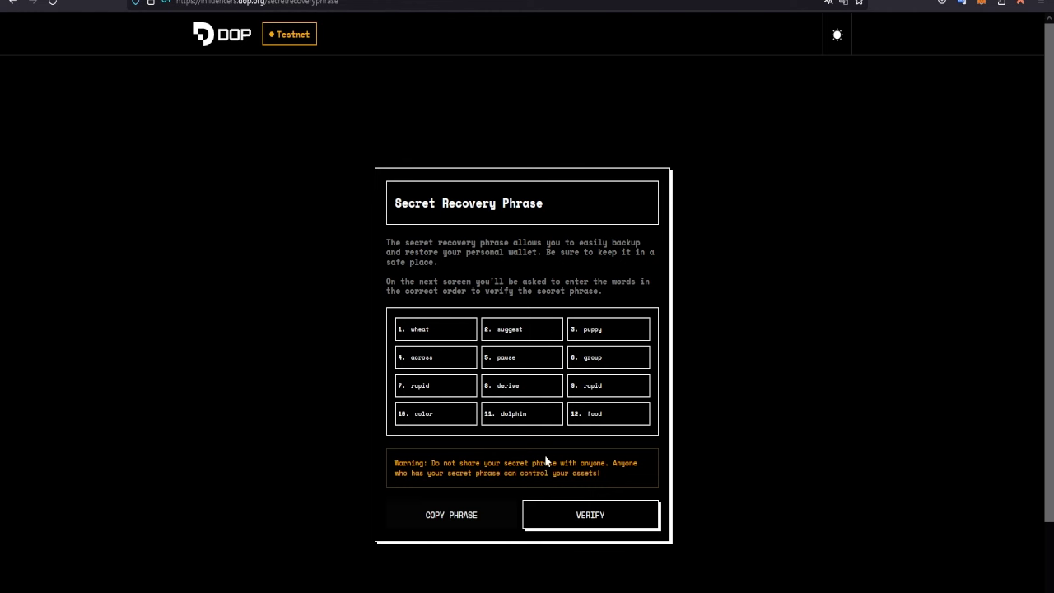
Copy the secret recovery phrase and verify it by selecting its words in order, using the saved Notepad copy as reference
left_click(478, 519)
left_click(591, 516)
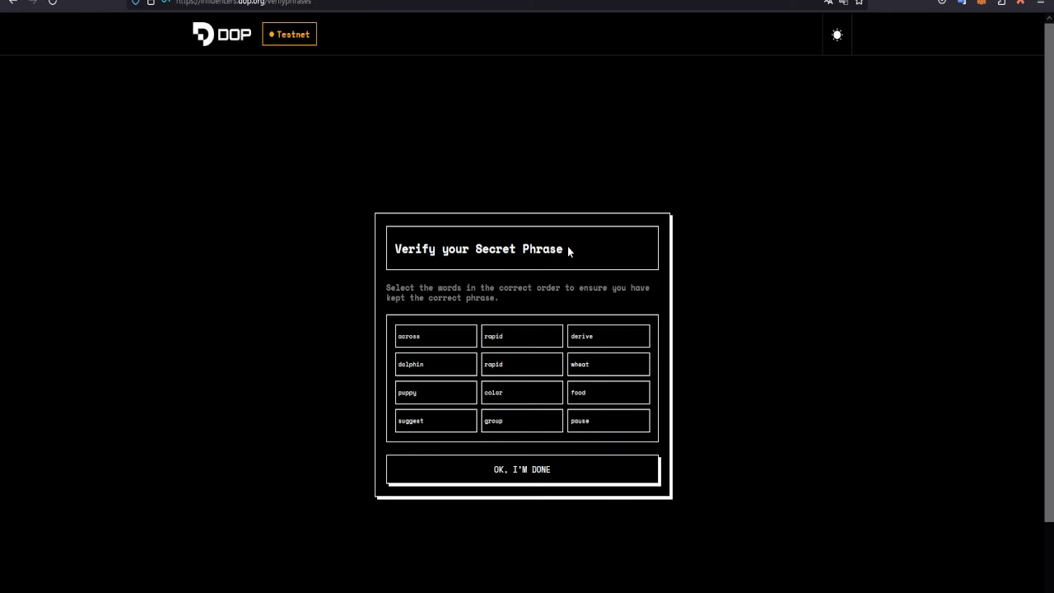
left_click_drag(568, 248, 386, 247)
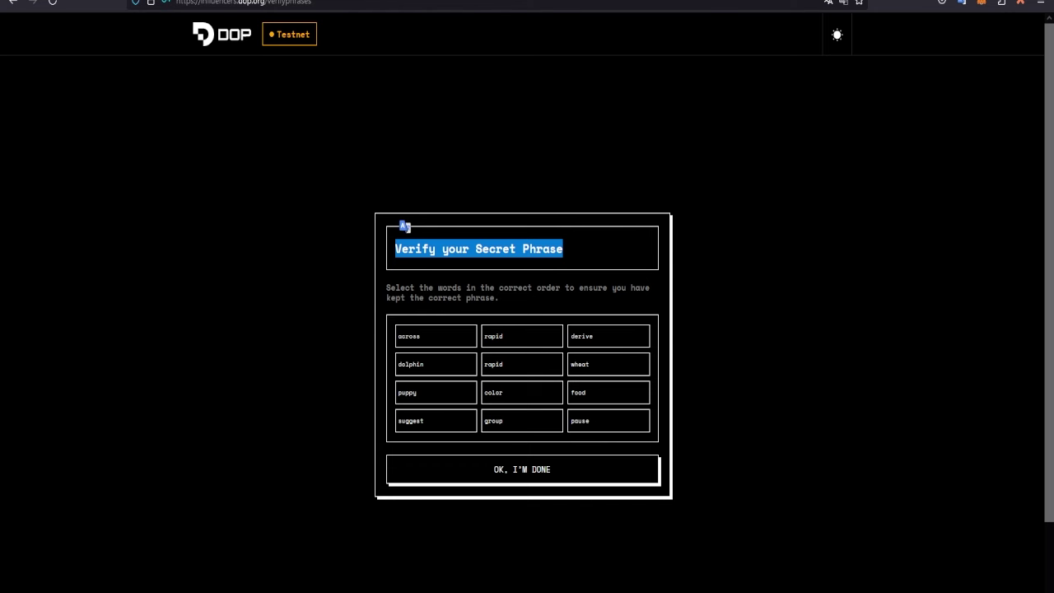
key("alt+Tab")
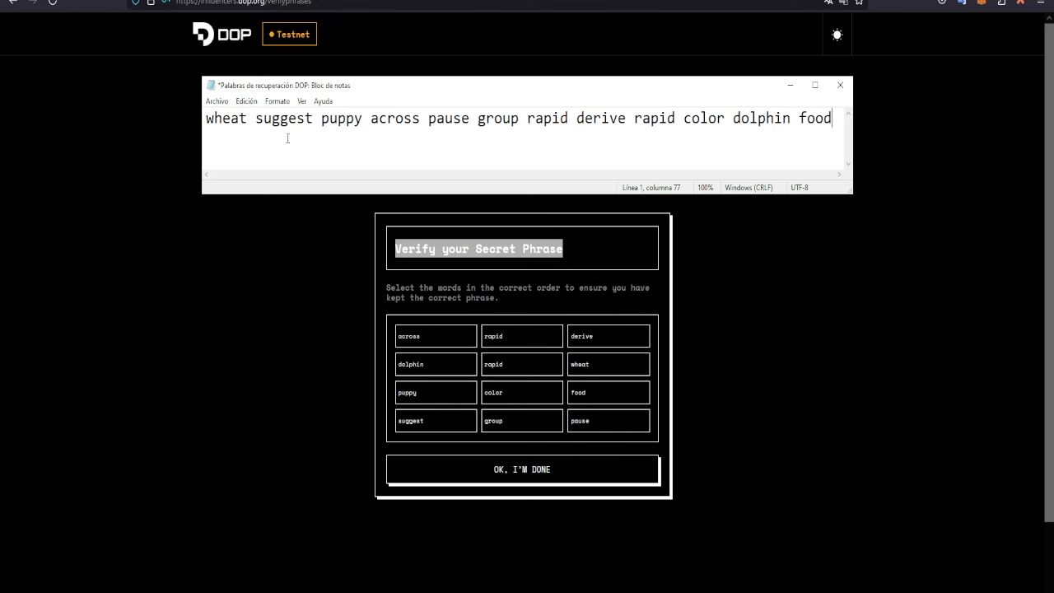
left_click_drag(251, 120, 208, 120)
left_click(630, 370)
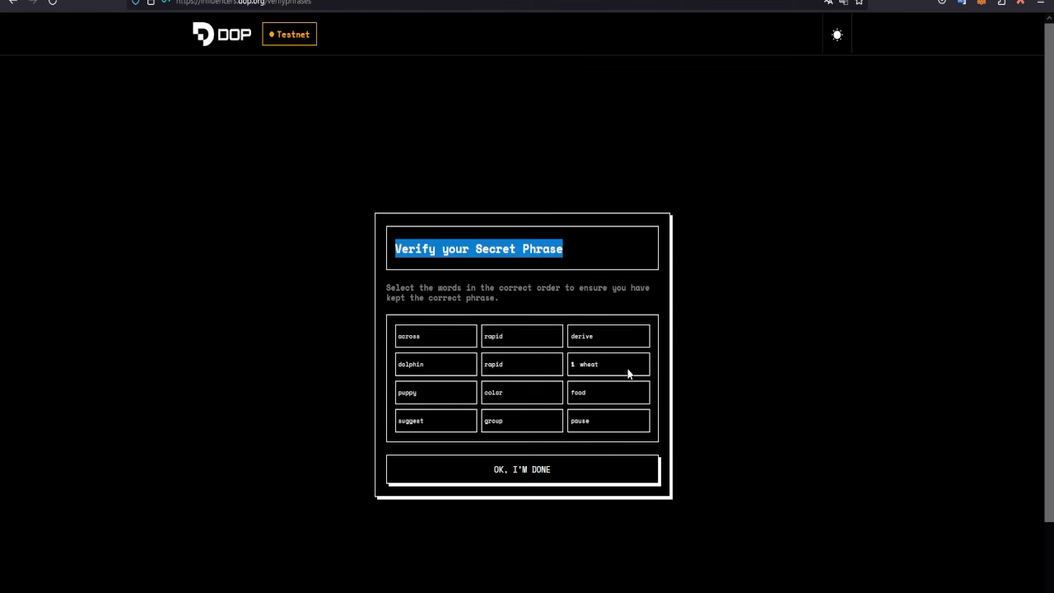
key("alt+Tab")
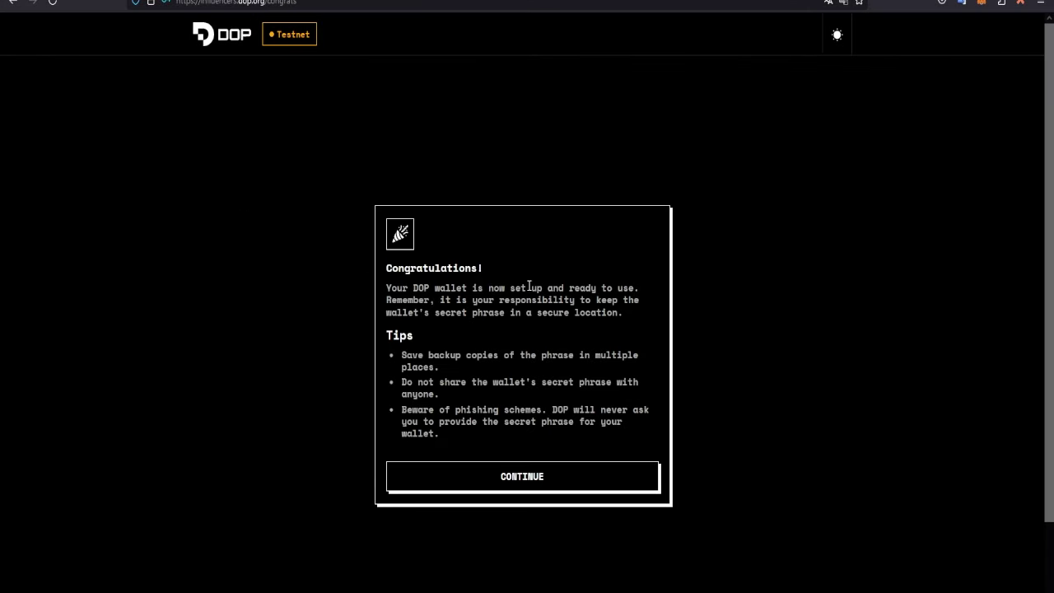
Review the wallet safety tips, continue to the secret key note, copy the secret key and finish the wallet setup
left_click_drag(387, 269, 636, 458)
left_click(578, 475)
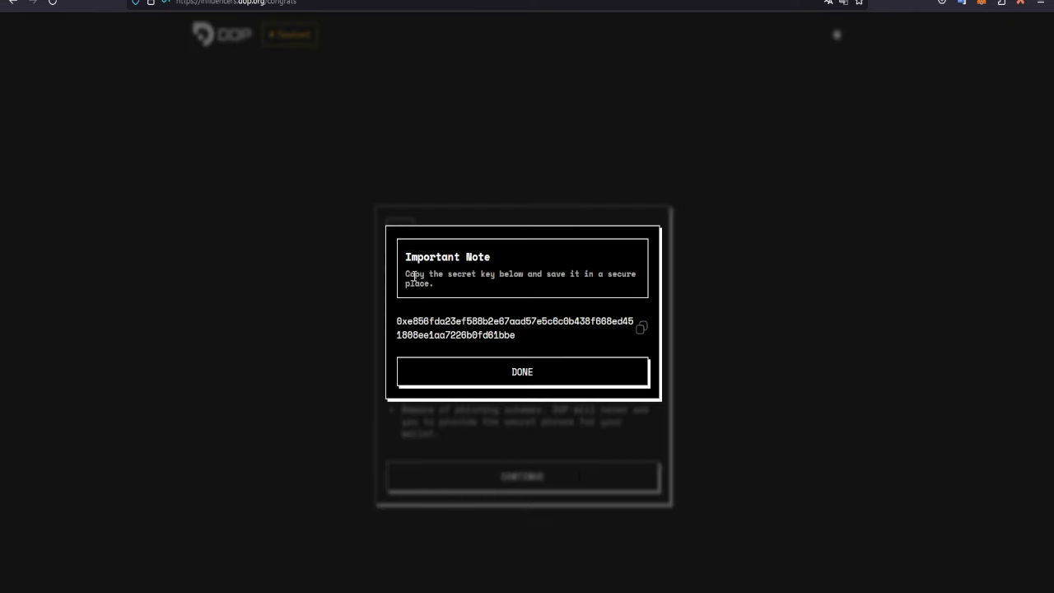
left_click_drag(409, 274, 565, 300)
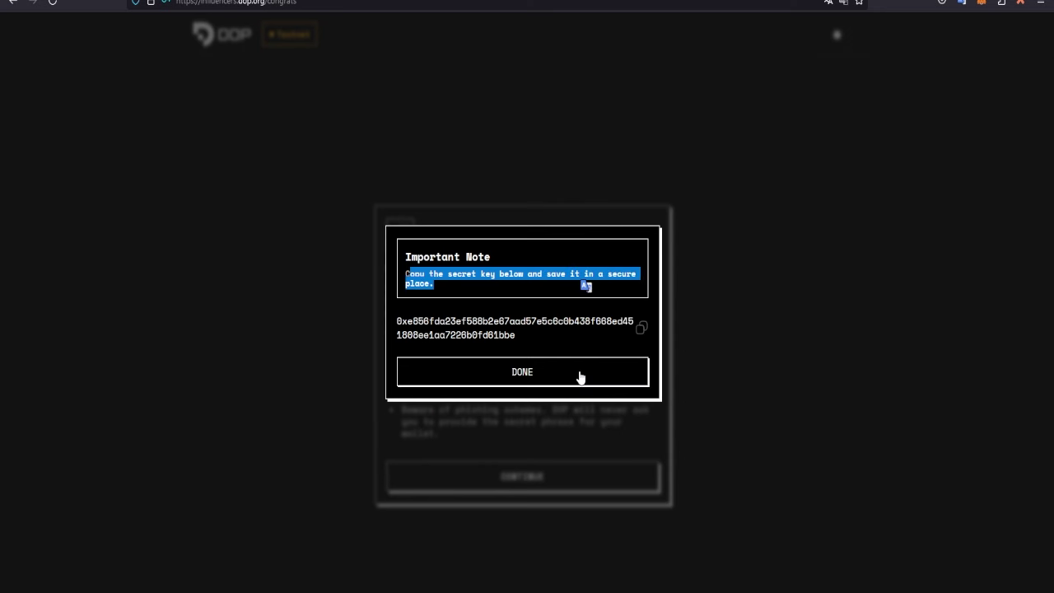
left_click(511, 290)
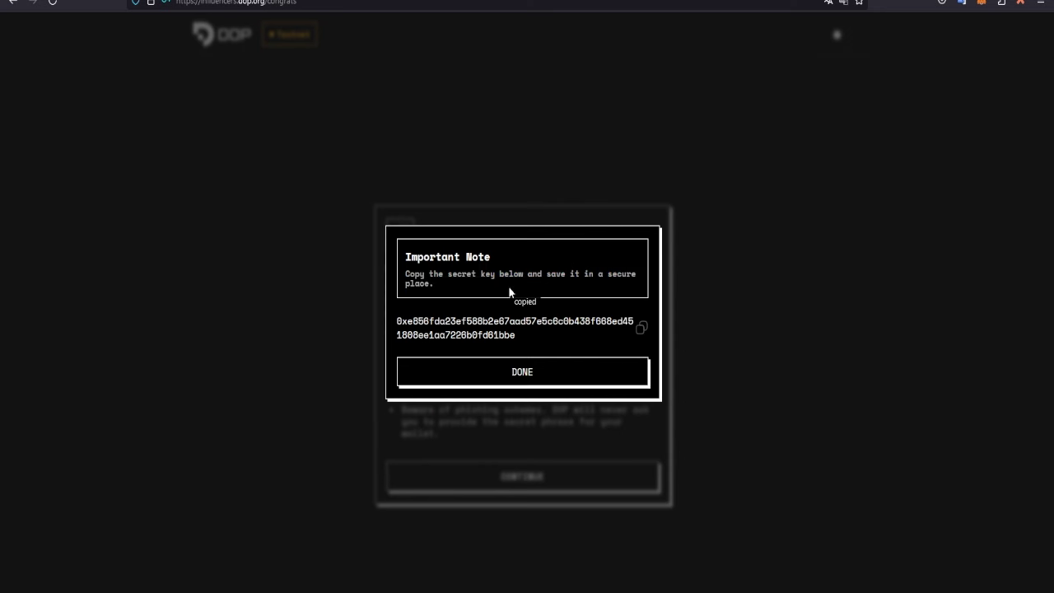
left_click(560, 372)
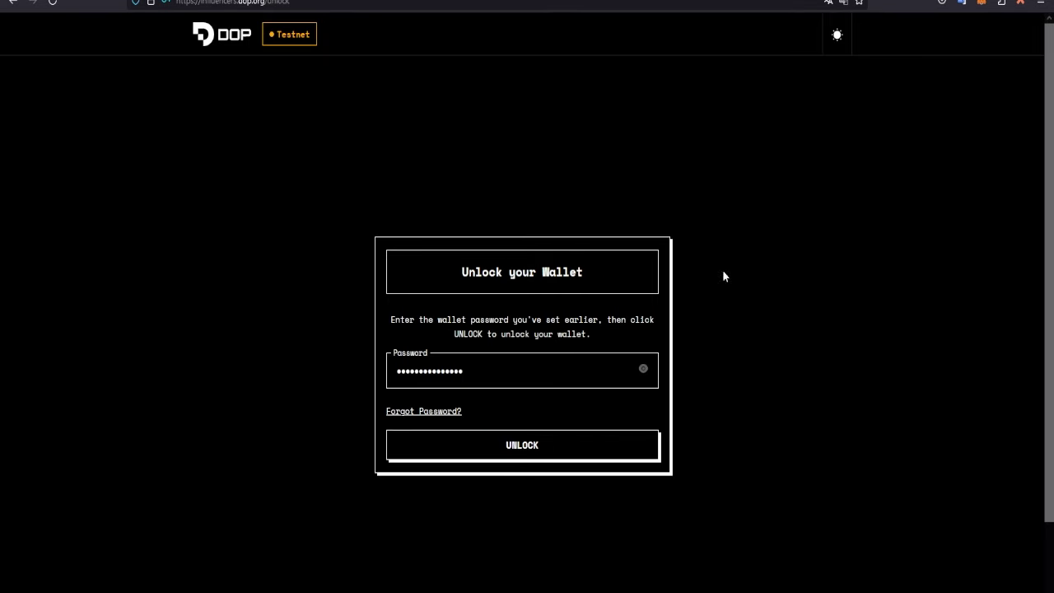
Unlock the new DOP wallet and start DOP's testing environment
left_click(585, 453)
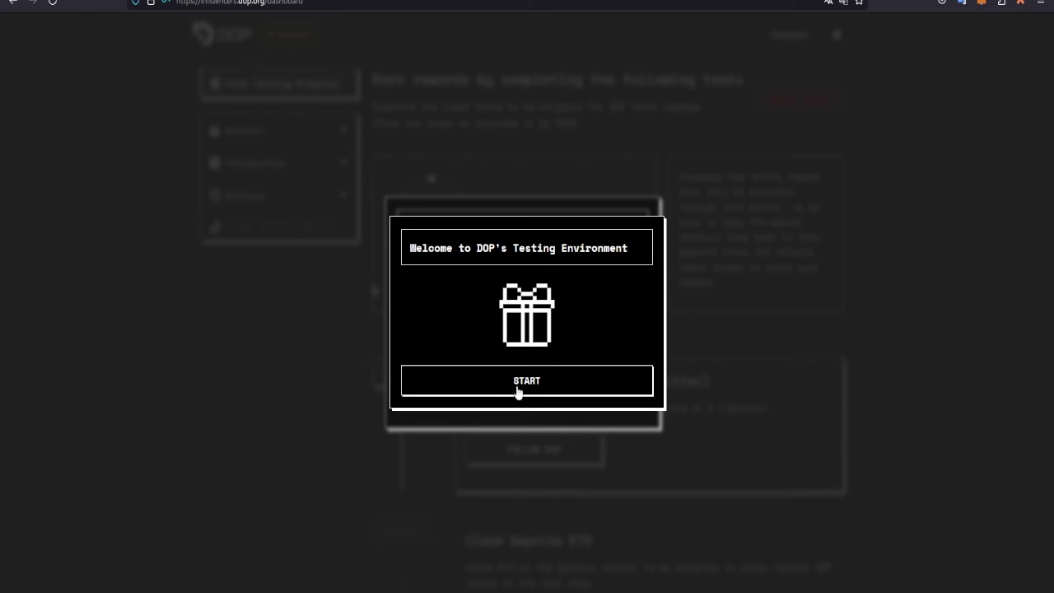
left_click(560, 387)
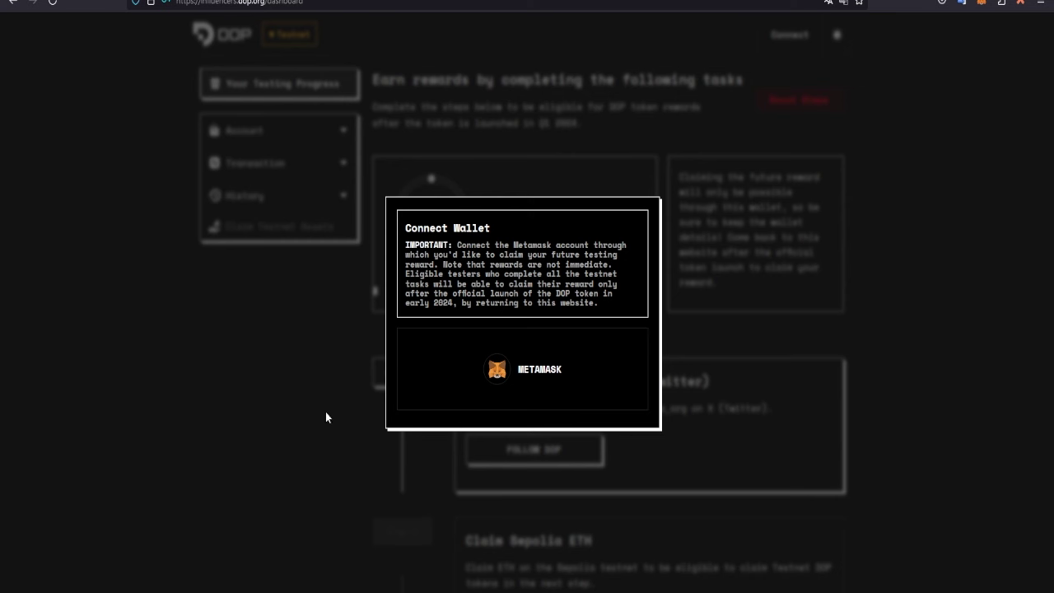
Connect MetaMask to the DOP dashboard and allow the network switch from Ethereum Mainnet to Sepolia
left_click(535, 383)
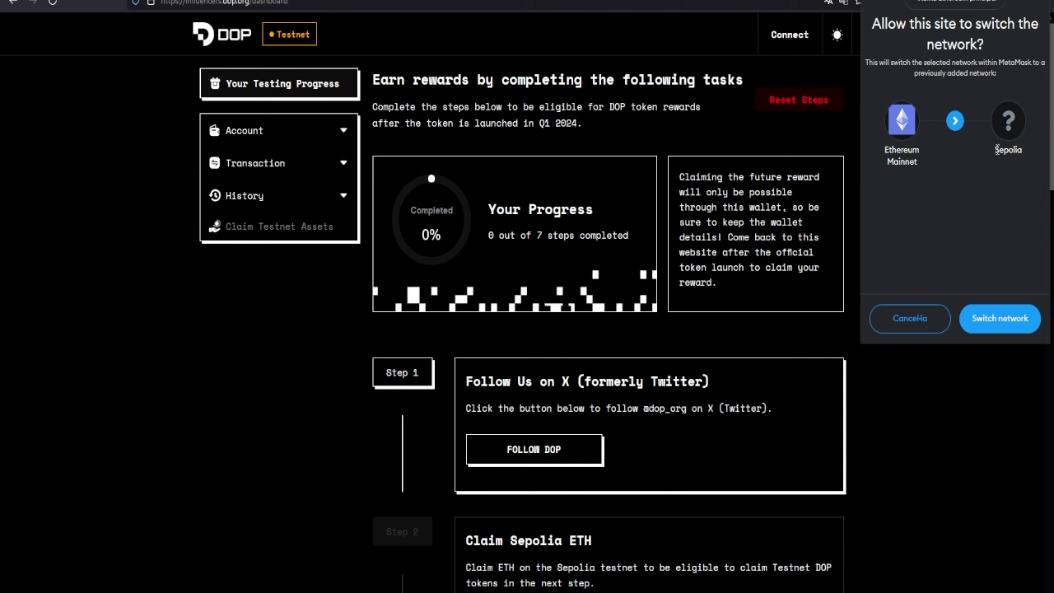
left_click_drag(994, 150, 1035, 154)
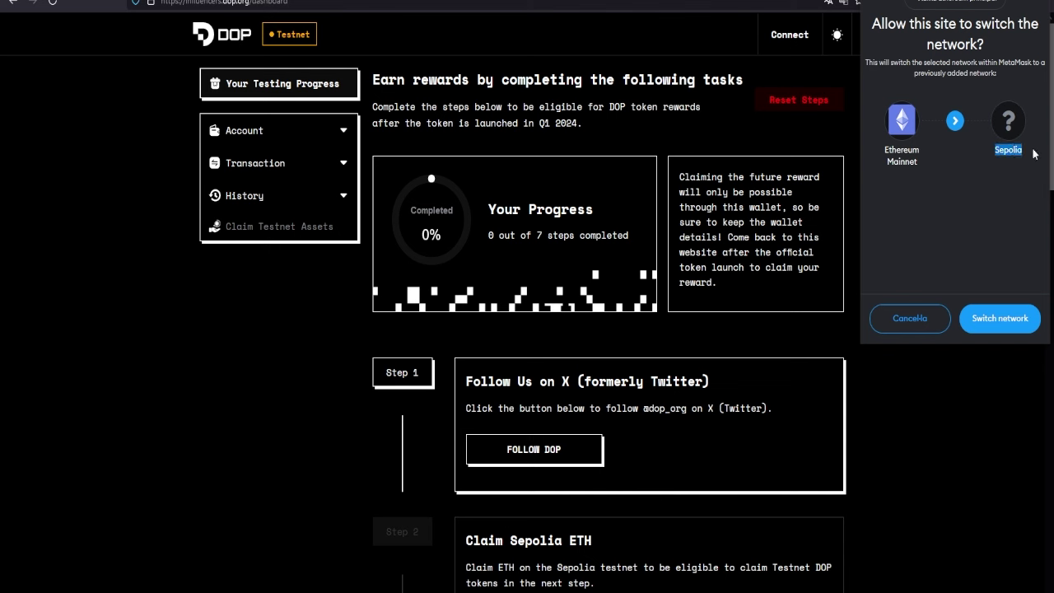
left_click(1012, 326)
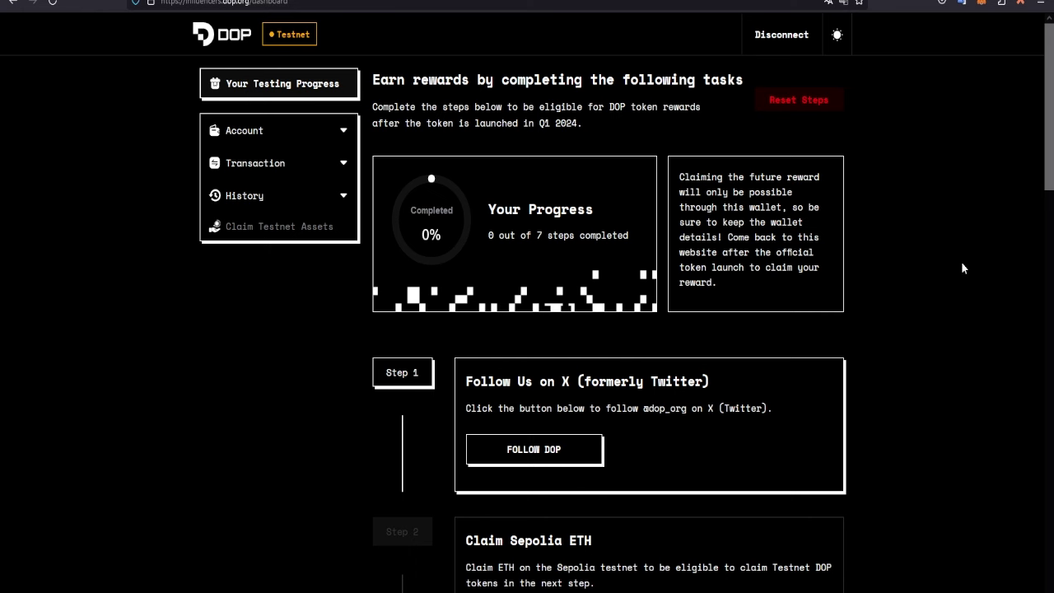
Translate the DOP testing progress page into Spanish
left_click(962, 4)
left_click(892, 63)
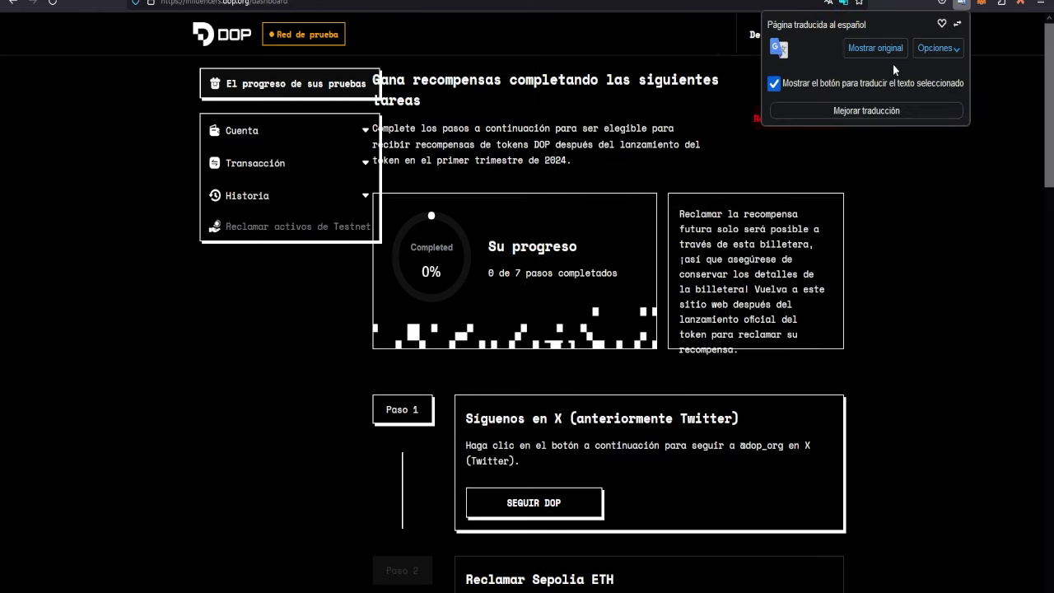
Review the rewards intro, the note on keeping the wallet details and the progress summary on the DOP dashboard
left_click(926, 223)
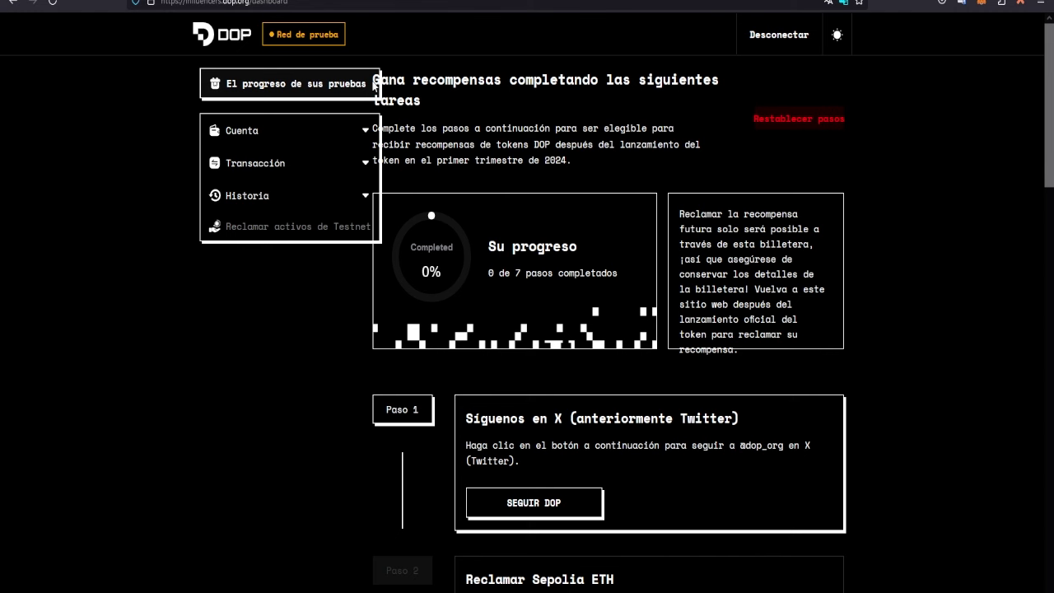
left_click_drag(373, 80, 693, 109)
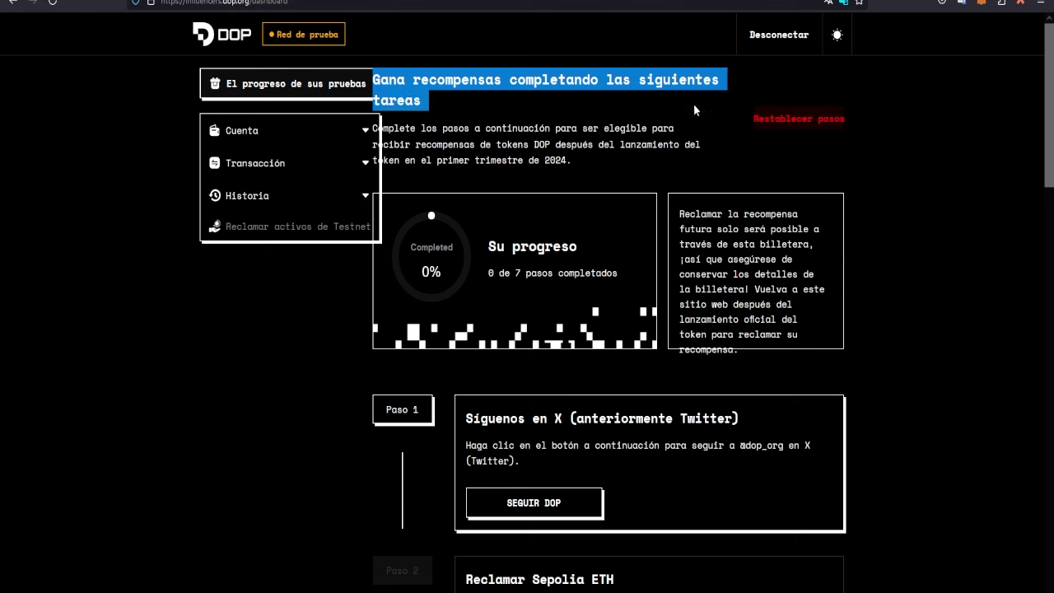
left_click(484, 158)
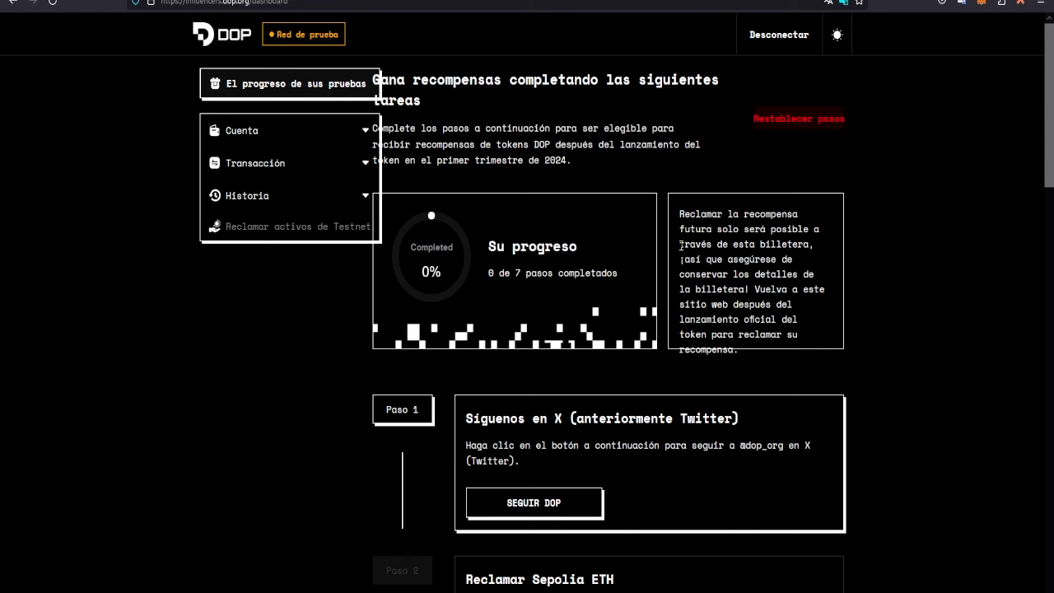
left_click_drag(679, 245, 814, 277)
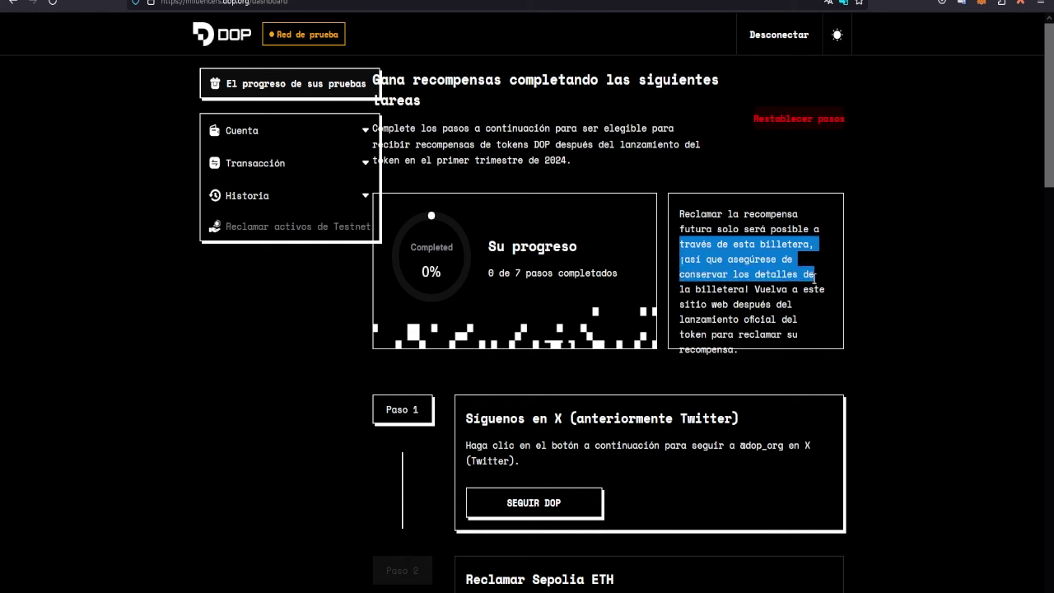
left_click_drag(814, 278, 830, 326)
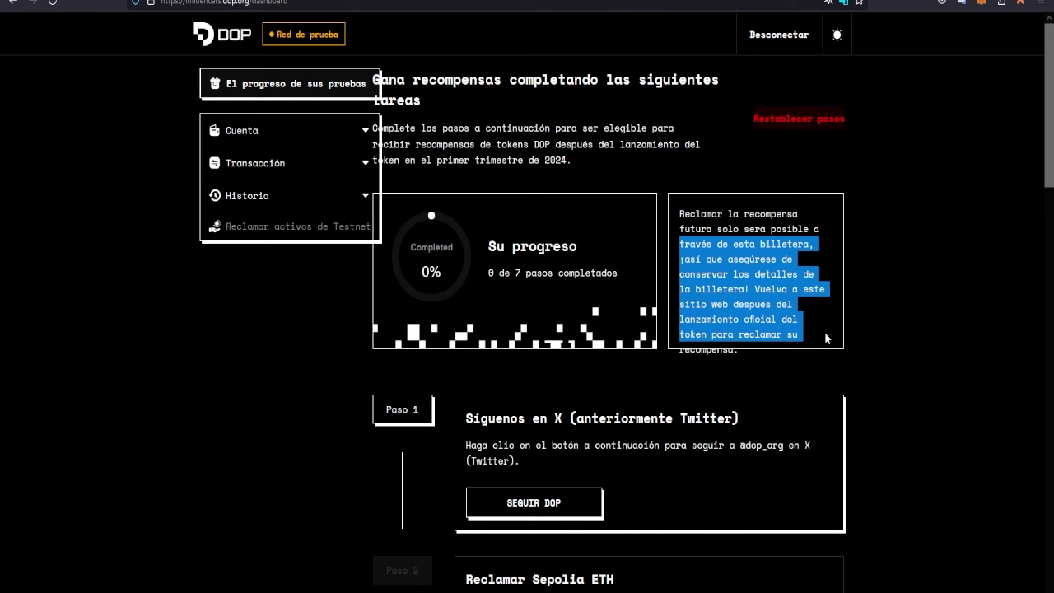
left_click(890, 309)
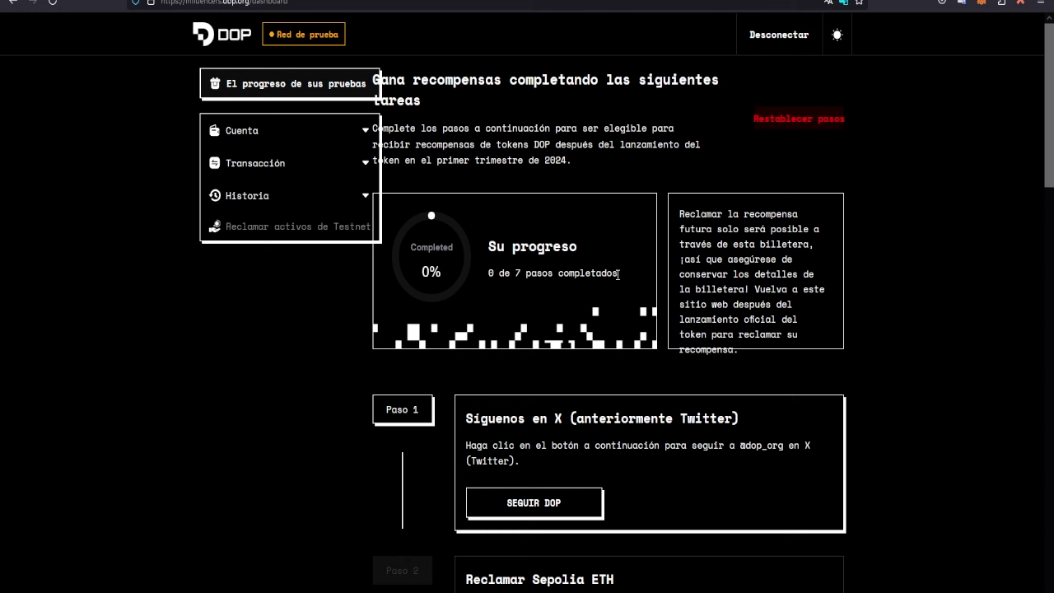
left_click_drag(626, 273, 484, 261)
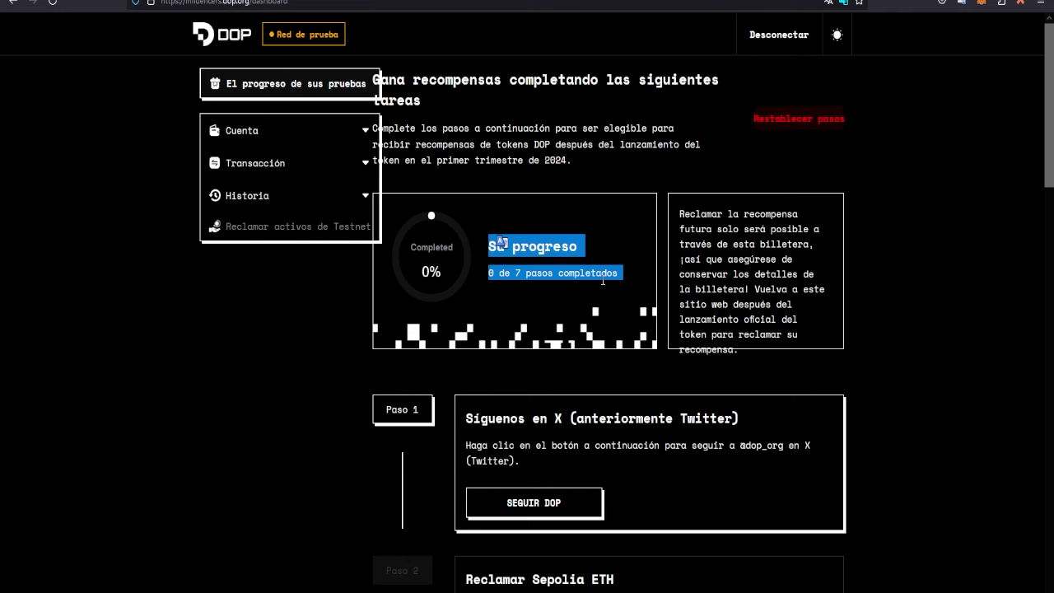
Complete Step 1 by following DOP on X, signing in with X and authorizing the DOP Influencers app
scroll(597, 280, "down", 1)
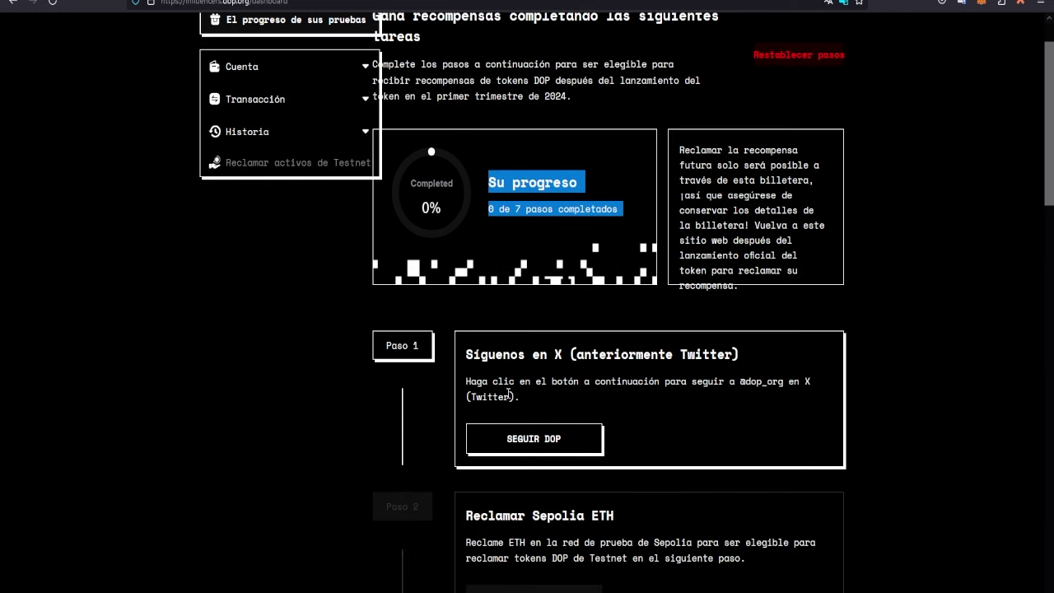
left_click(537, 441)
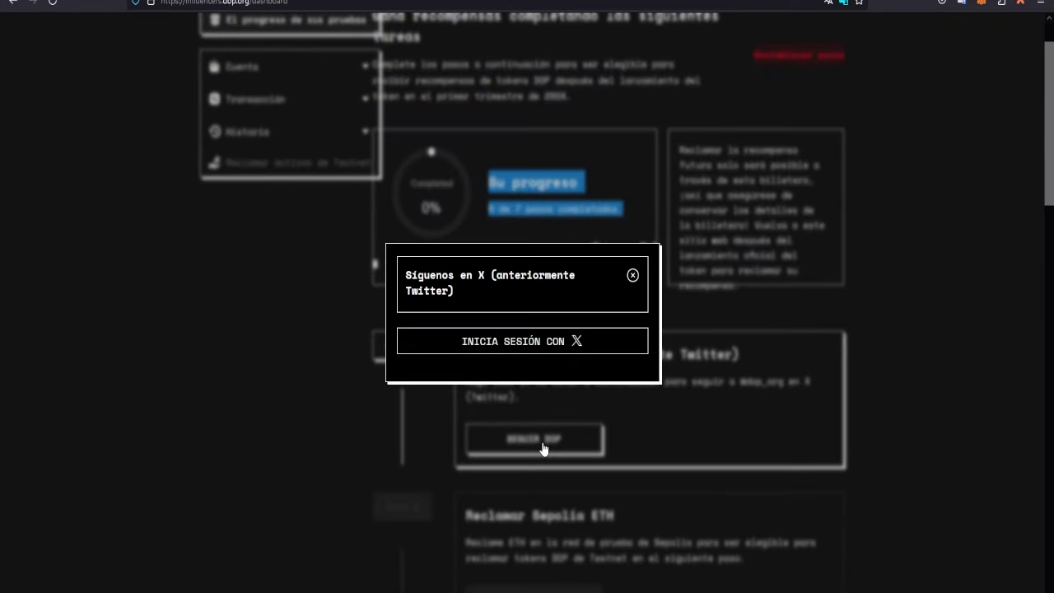
left_click(541, 349)
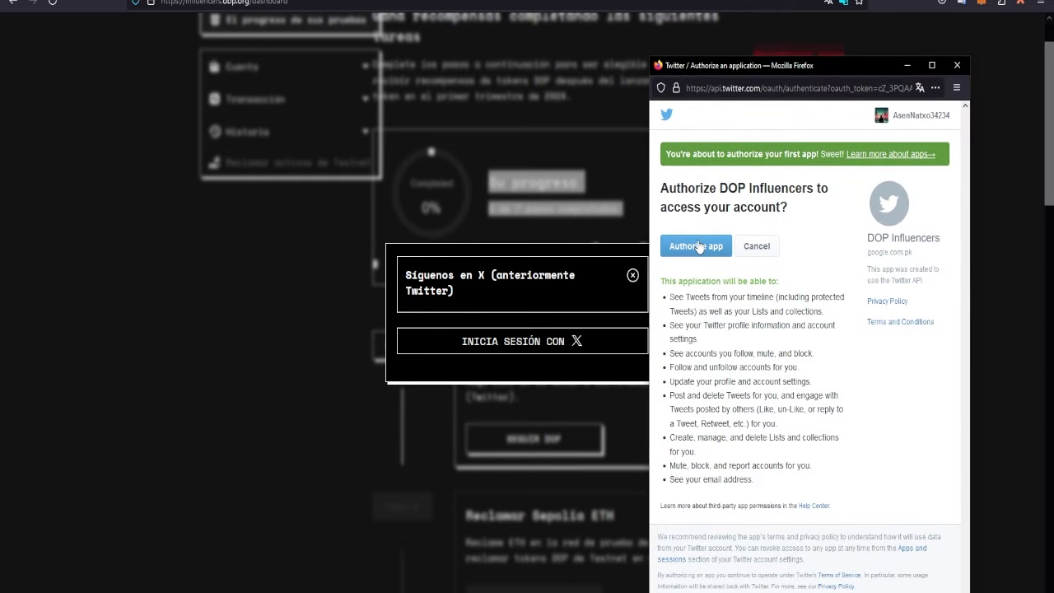
left_click(702, 245)
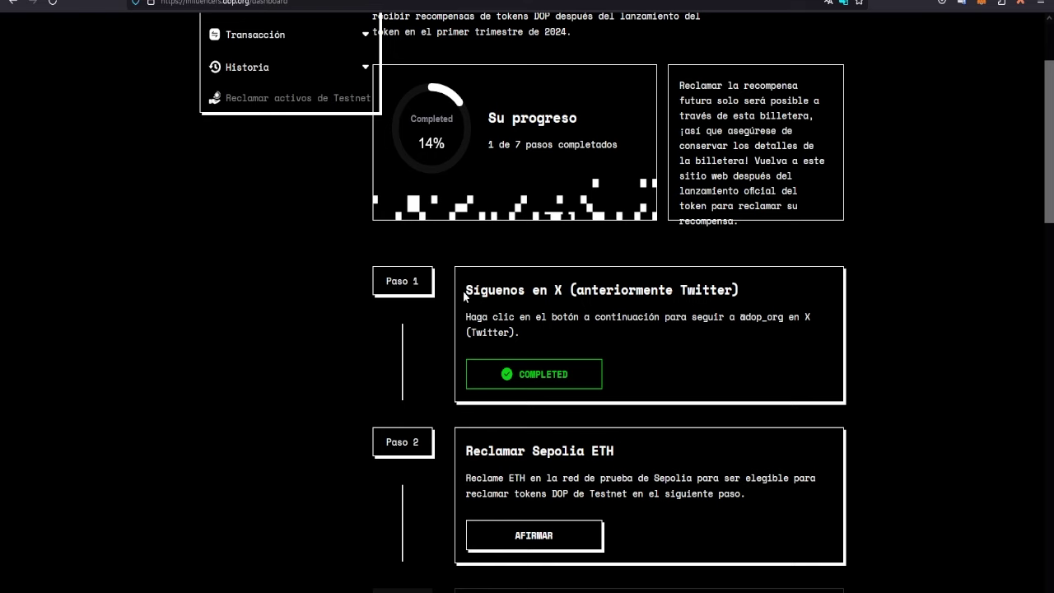
left_click_drag(463, 290, 820, 299)
left_click(564, 289)
Claim the Sepolia ETH in Step 2 of the DOP testnet tasks
scroll(564, 293, "down", 3)
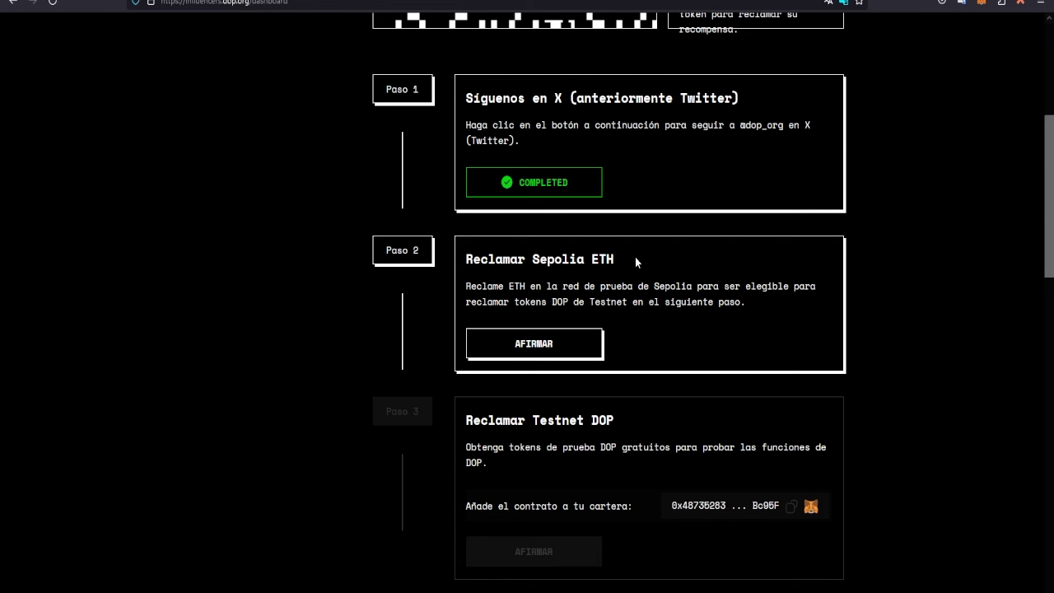
left_click(552, 342)
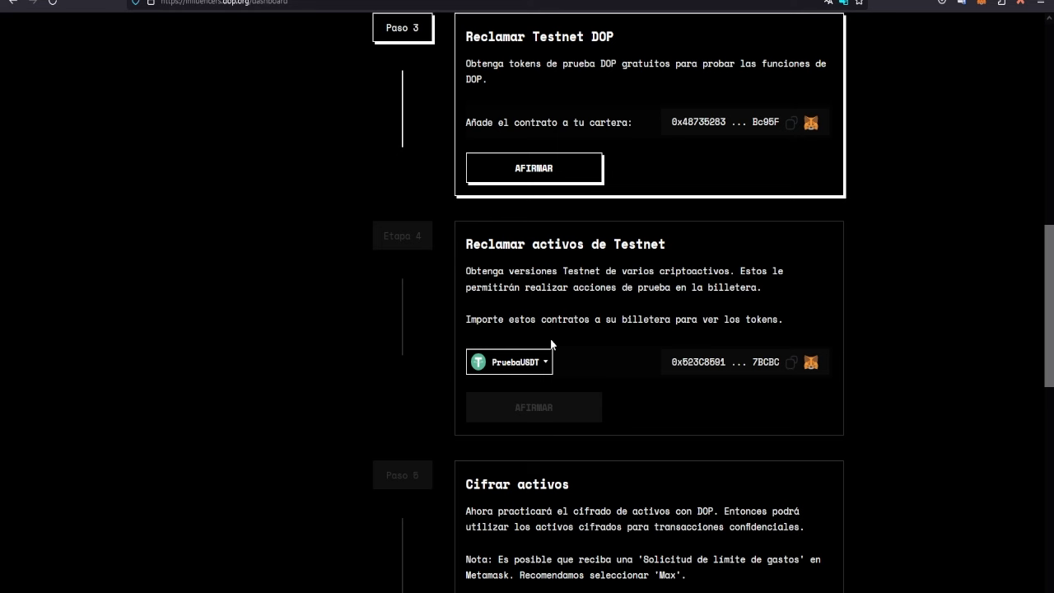
scroll(552, 344, "up", 5)
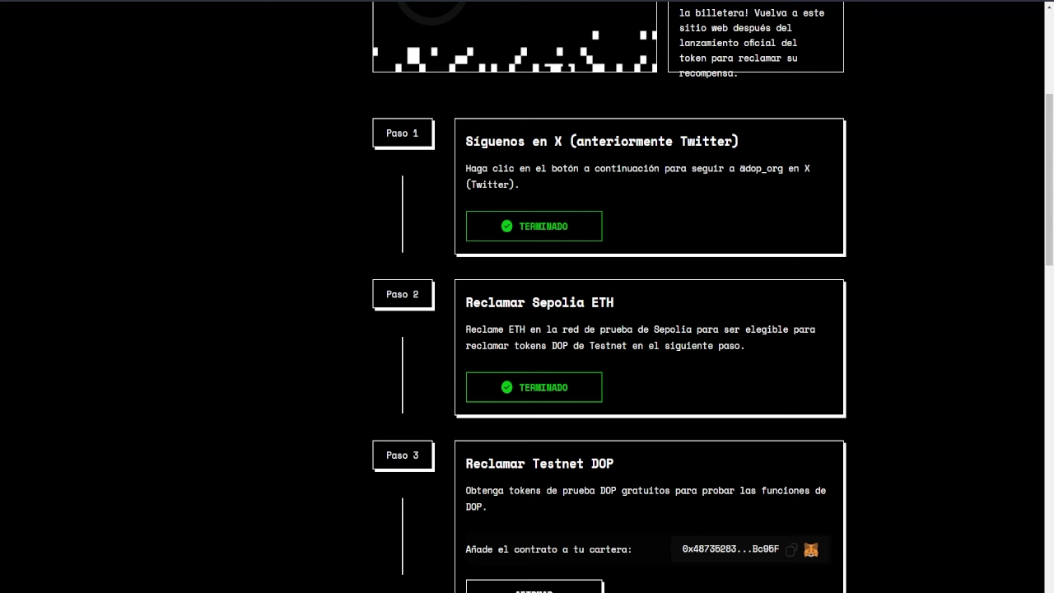
Check the SepoliaETH balance of the DOP test account in MetaMask
key("alt+shift+m")
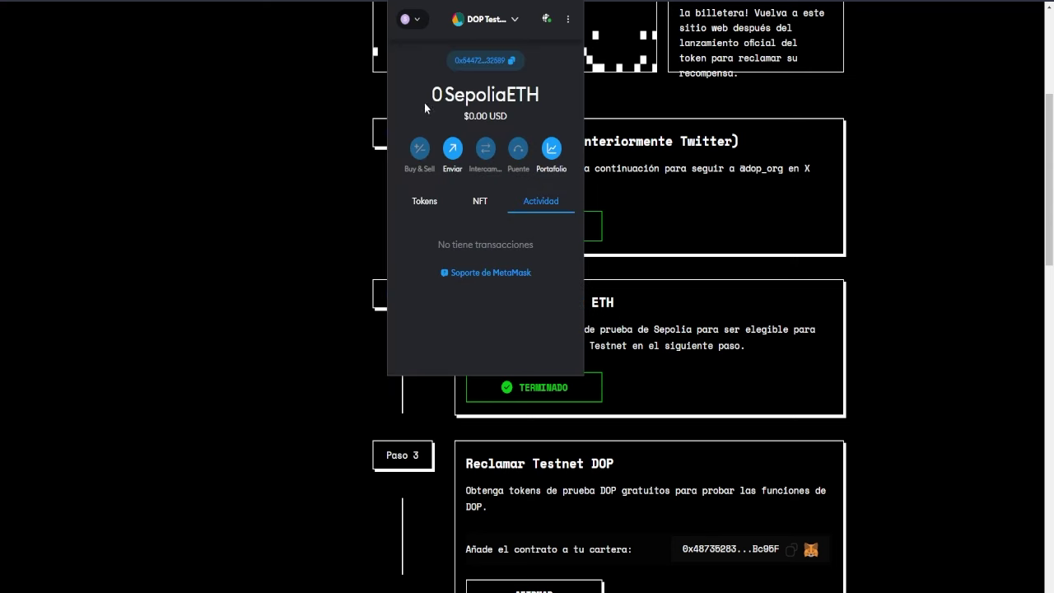
left_click_drag(437, 92, 544, 96)
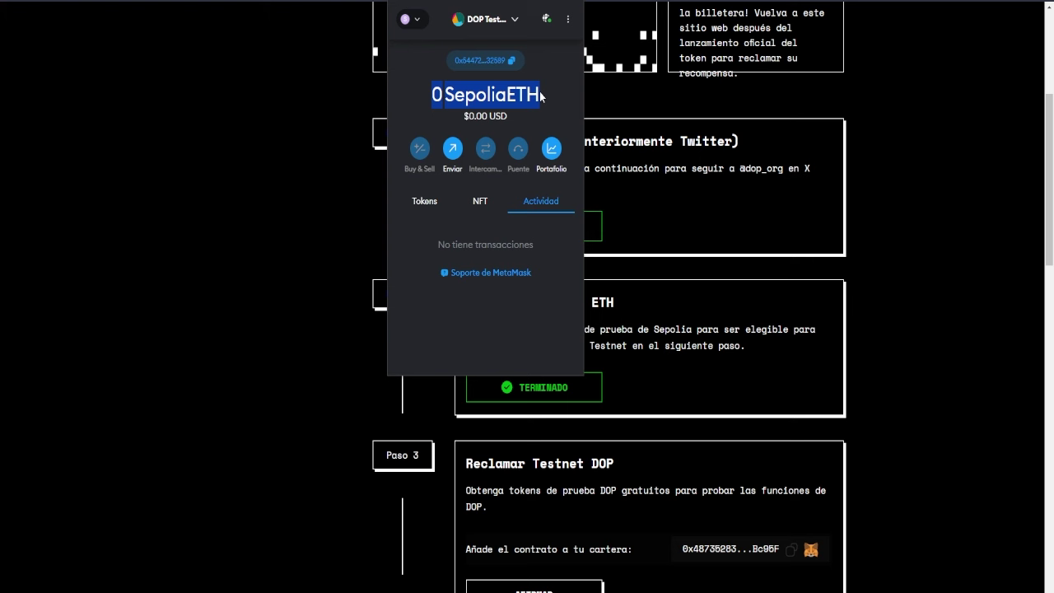
left_click(476, 100)
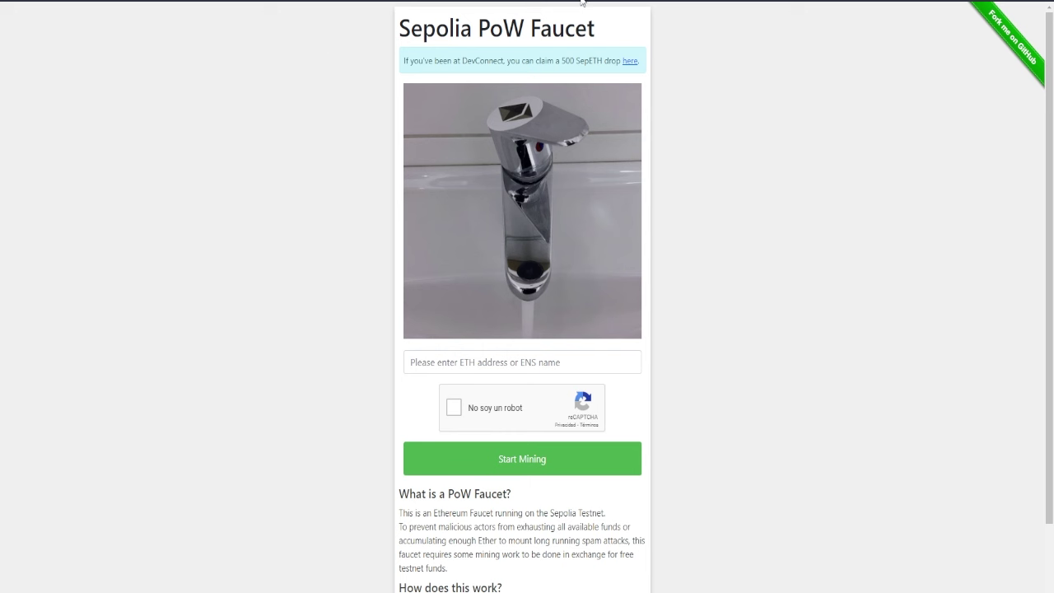
Copy the account's wallet address from MetaMask and paste it into the Sepolia PoW Faucet's address field
left_click(542, 3)
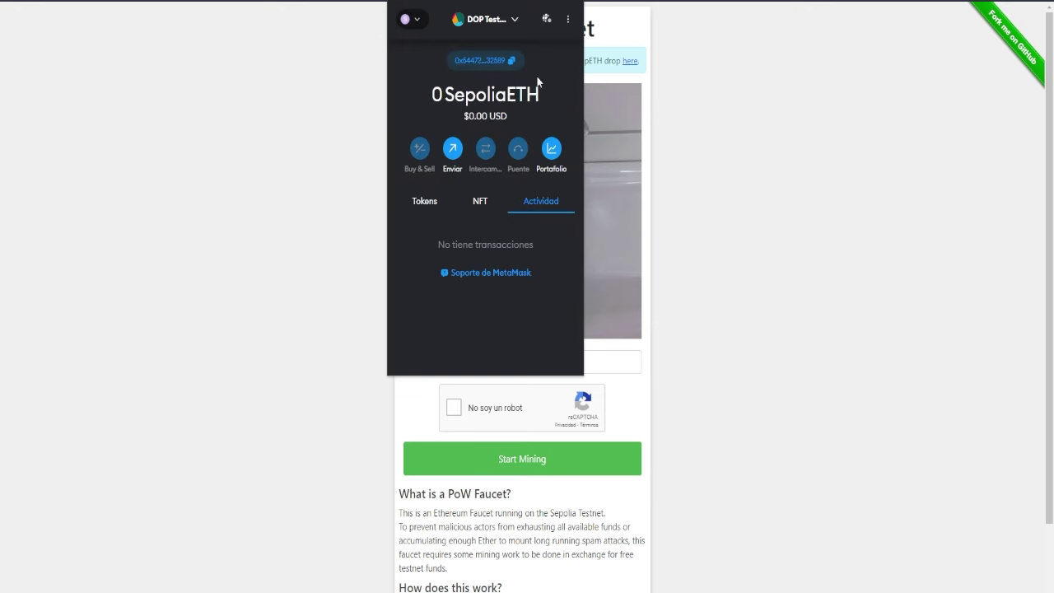
left_click(501, 62)
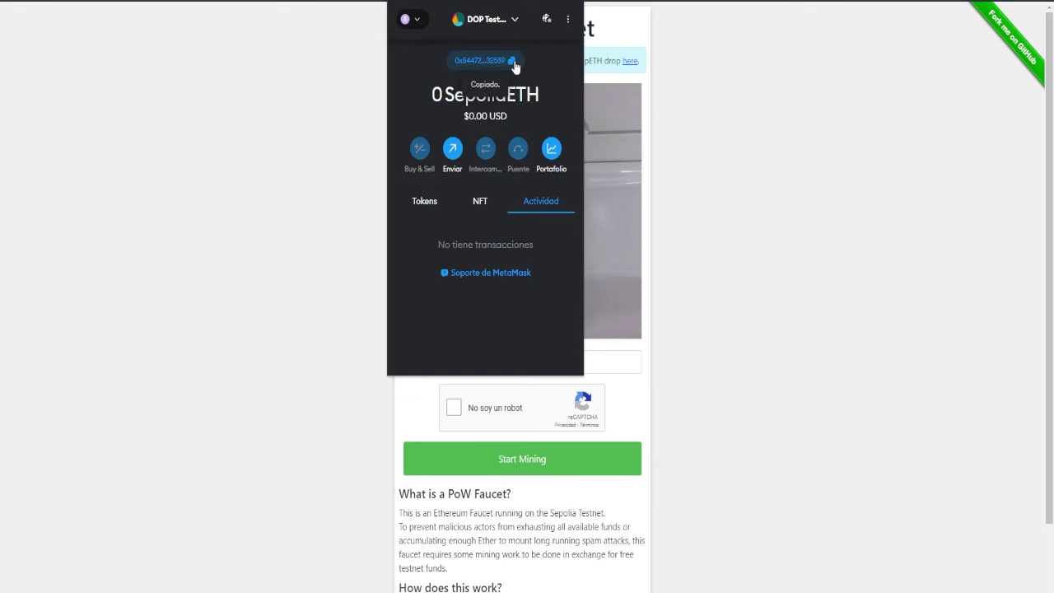
left_click(597, 314)
right_click(464, 361)
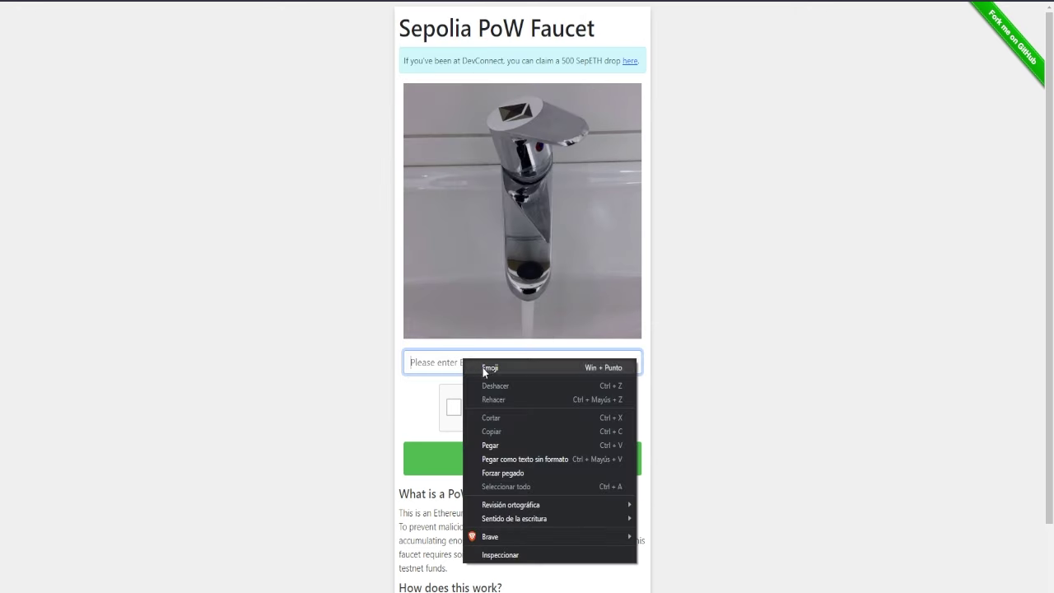
left_click(514, 443)
Solve the reCAPTCHA by selecting all bicycle images, verify it and start mining on the faucet
left_click(448, 408)
left_click(583, 357)
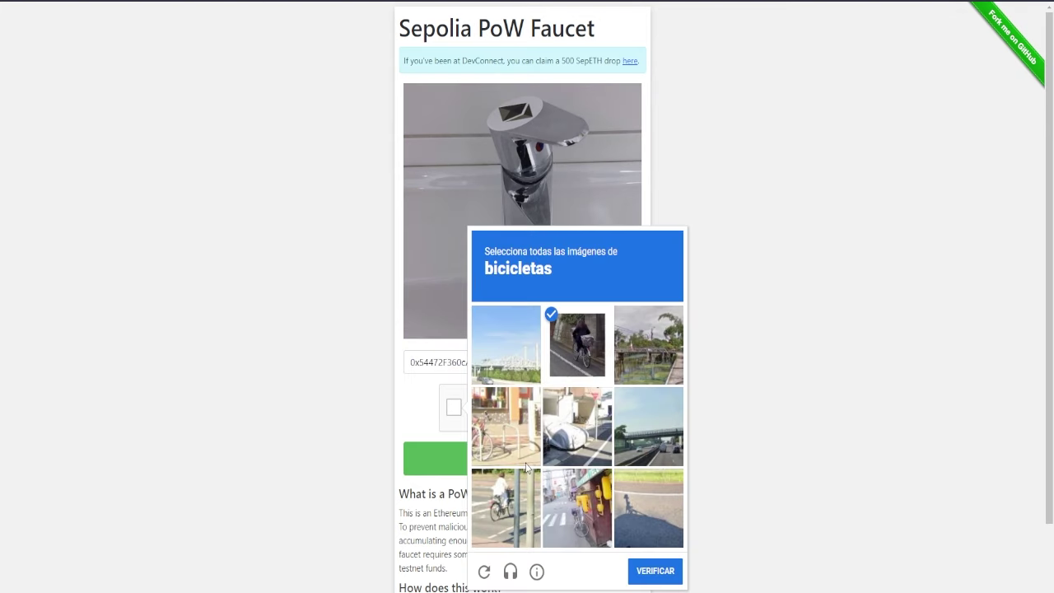
left_click(510, 522)
left_click(568, 503)
left_click(655, 570)
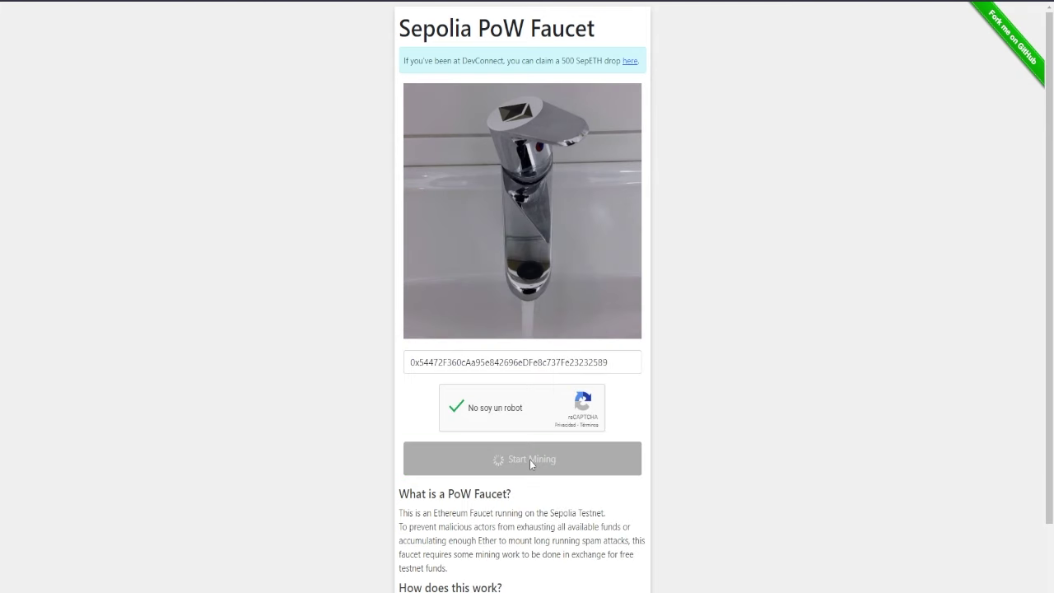
left_click(577, 461)
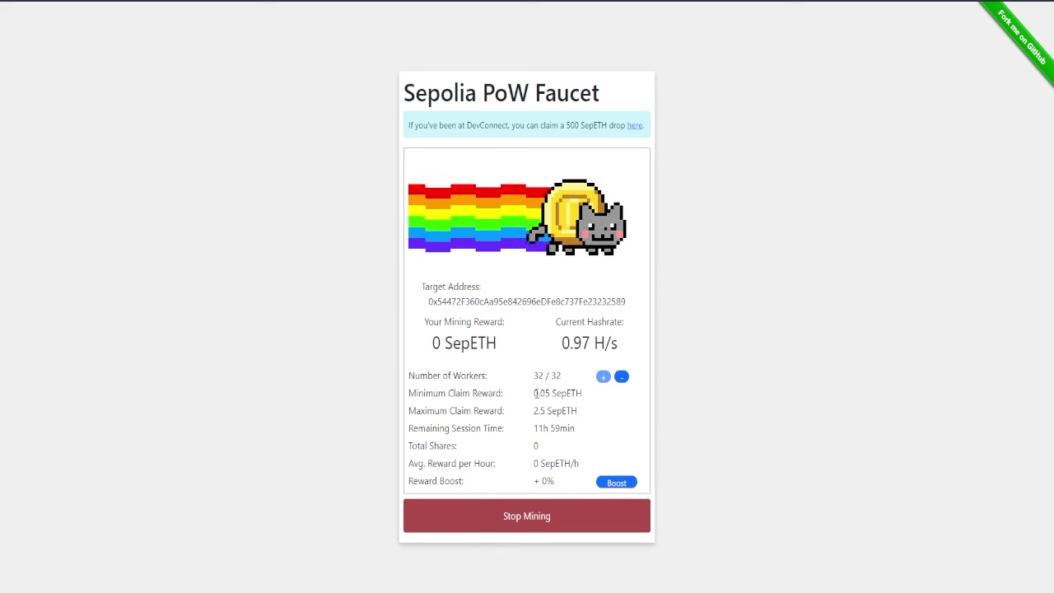
Compare the mining reward with the 0.05 SepETH minimum claim, stop mining and claim the rewards
left_click_drag(534, 393, 581, 403)
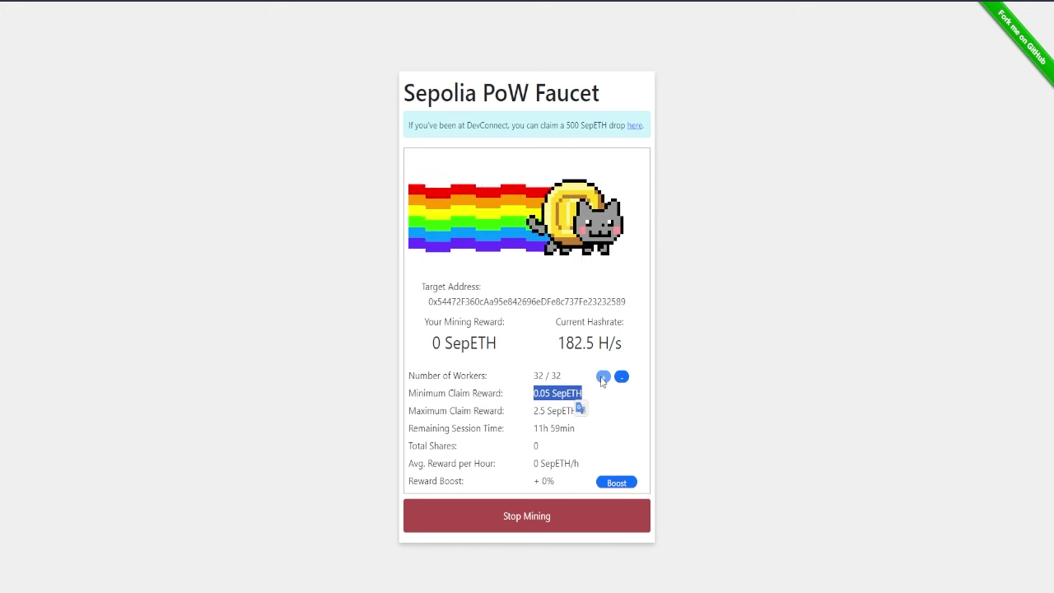
left_click_drag(549, 354, 647, 346)
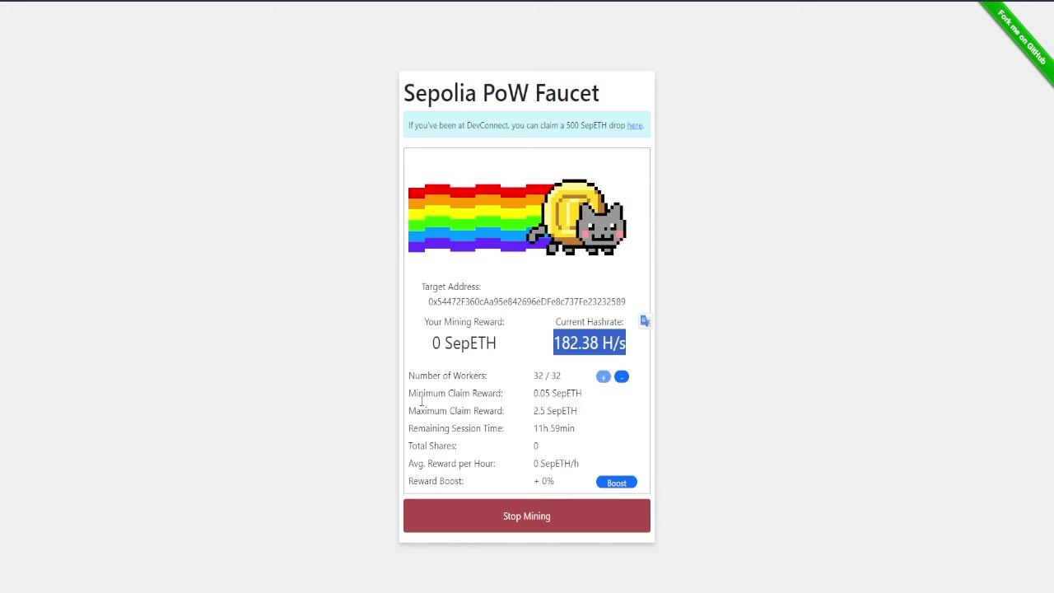
left_click_drag(532, 393, 582, 392)
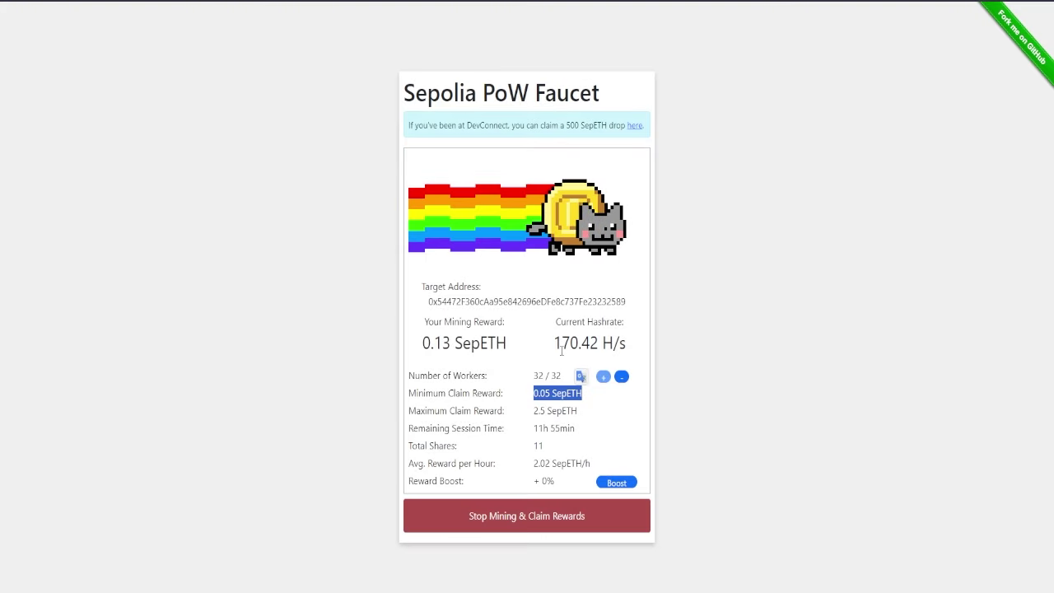
left_click_drag(421, 342, 527, 346)
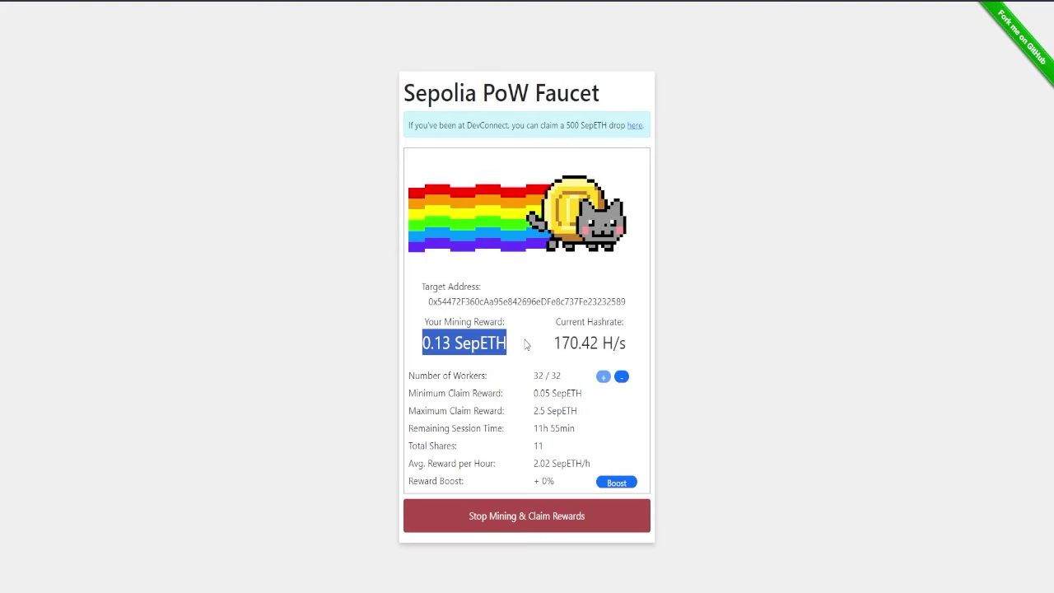
left_click(610, 525)
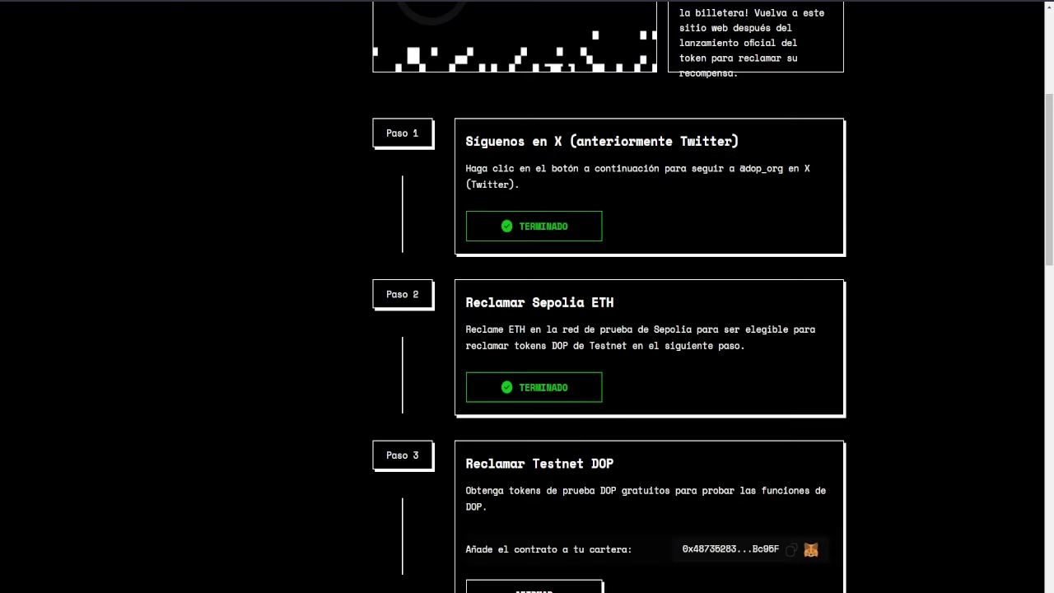
Verify the received SepoliaETH in MetaMask and review the Claim Sepolia ETH step on the DOP dashboard
key("alt+shift+m")
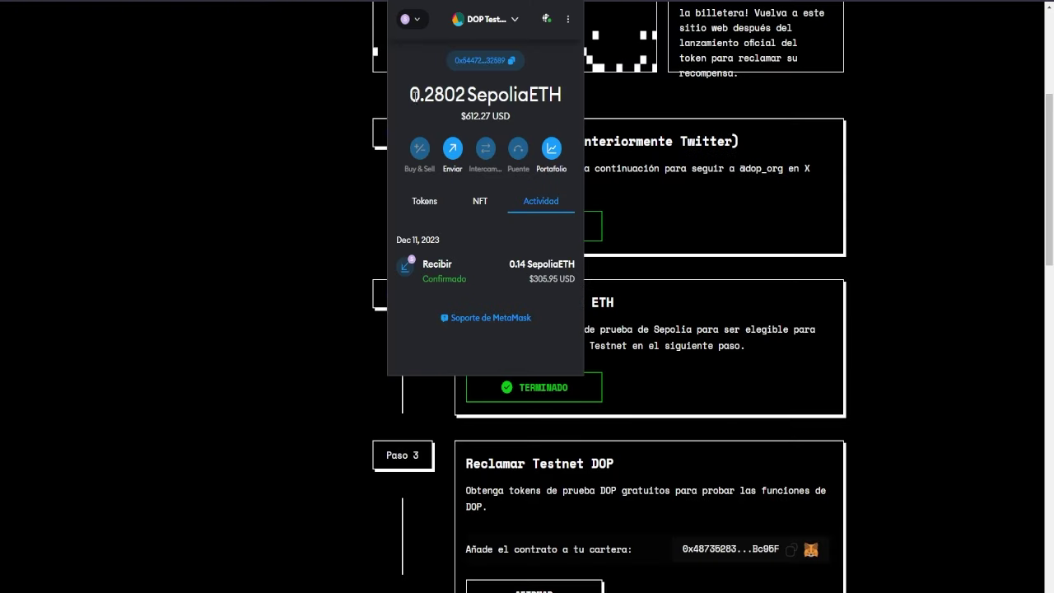
left_click_drag(412, 95, 560, 88)
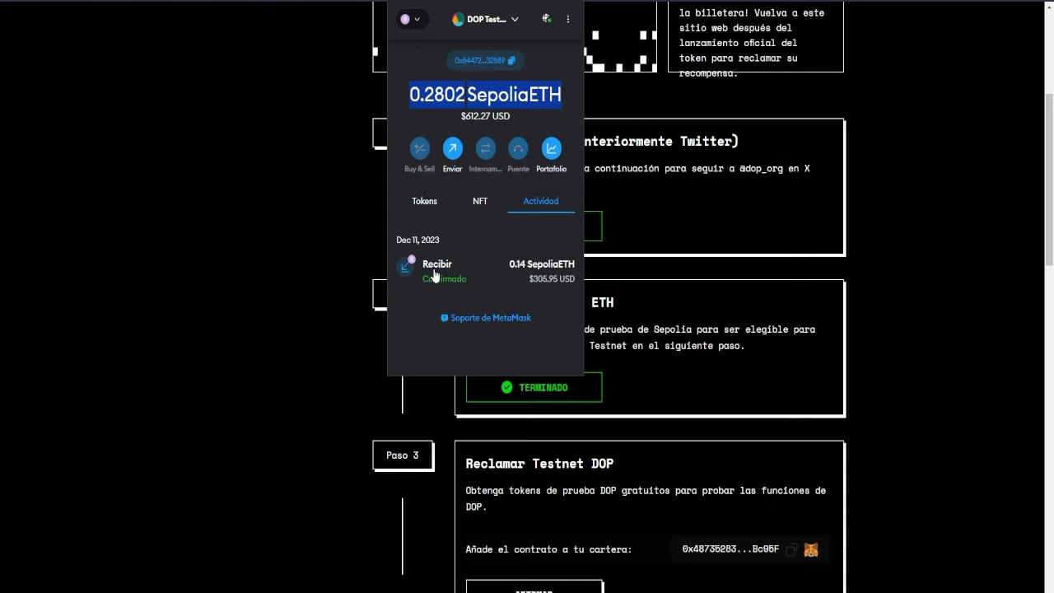
left_click(669, 345)
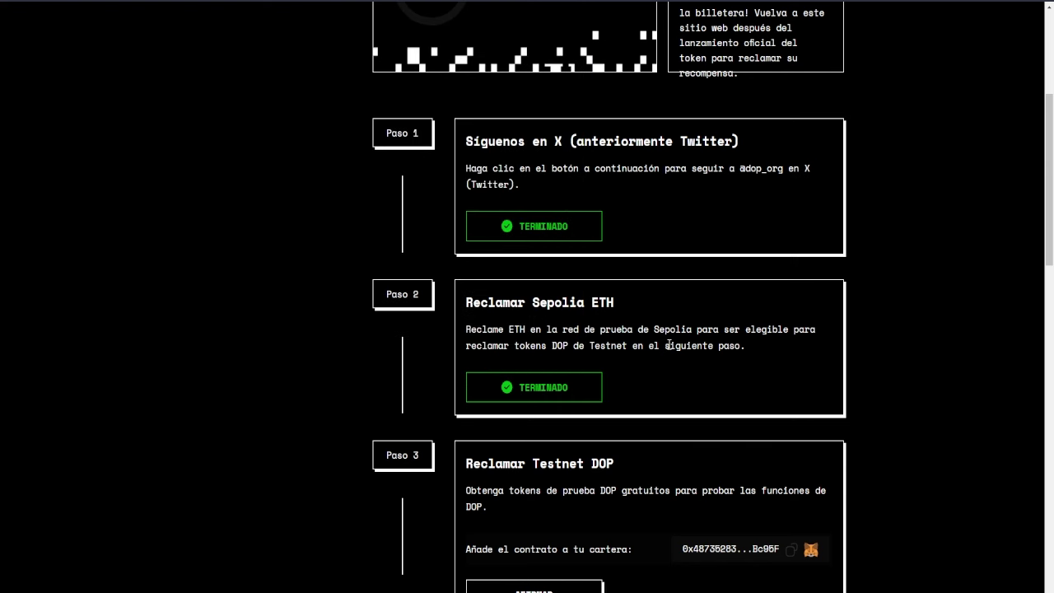
left_click_drag(470, 301, 614, 303)
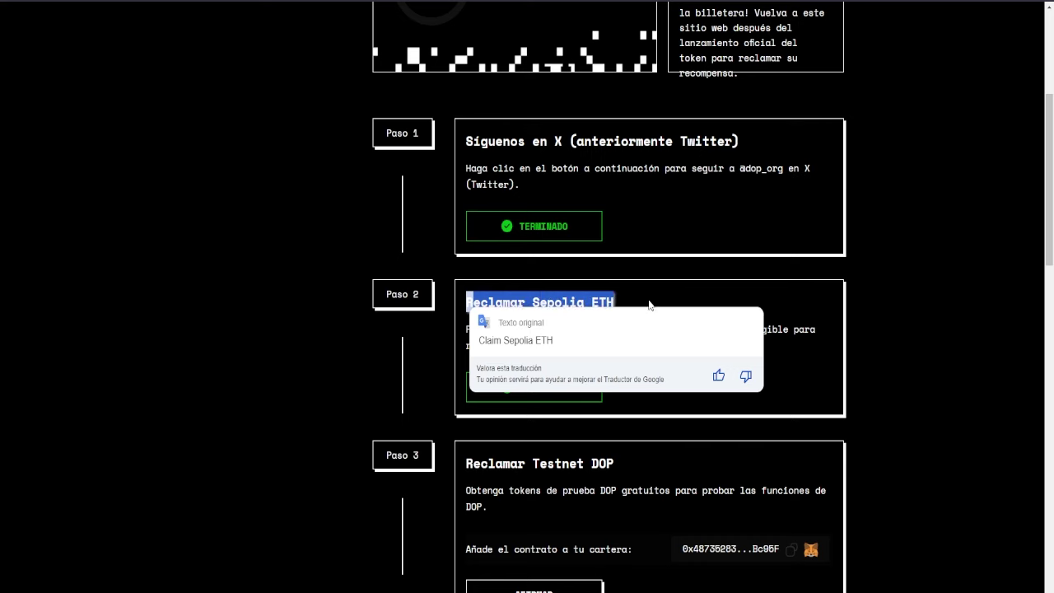
left_click(656, 292)
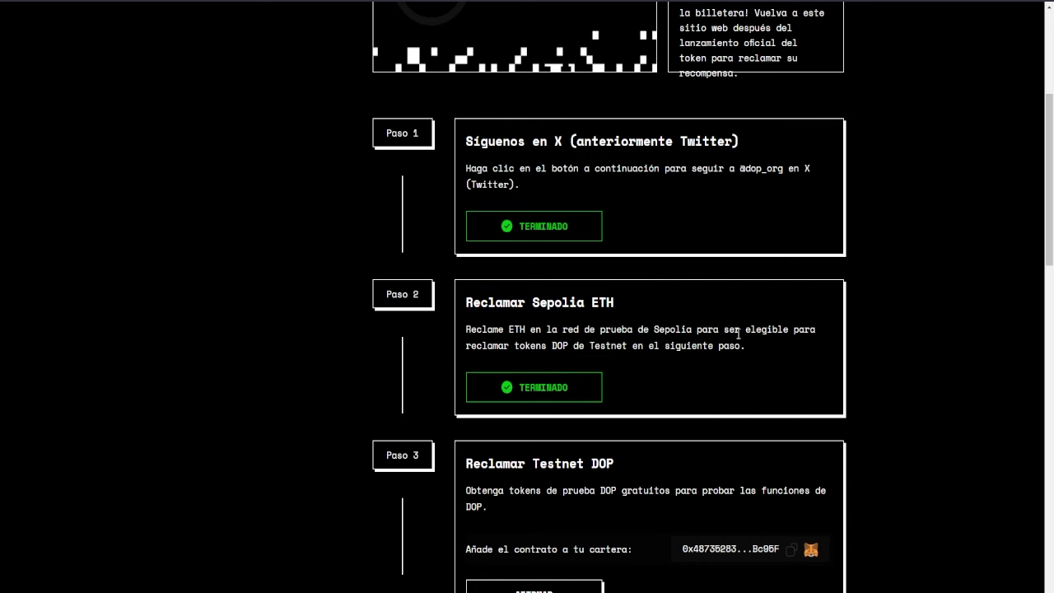
Claim the free DOP test tokens in Step 3, Claim Testnet DOP
scroll(943, 239, "down", 4)
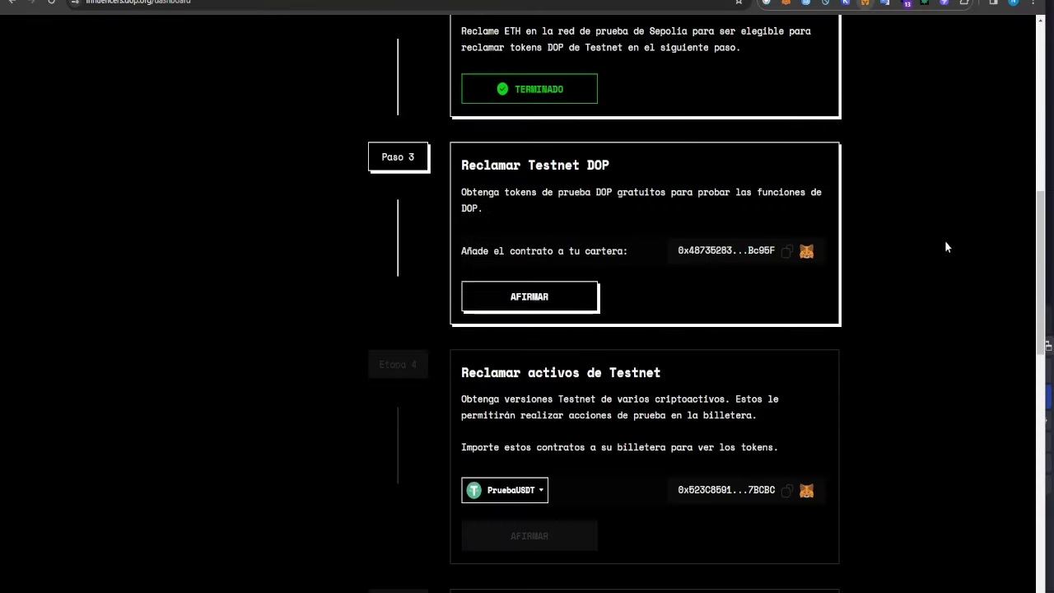
left_click_drag(462, 167, 610, 167)
left_click(404, 175)
left_click(576, 301)
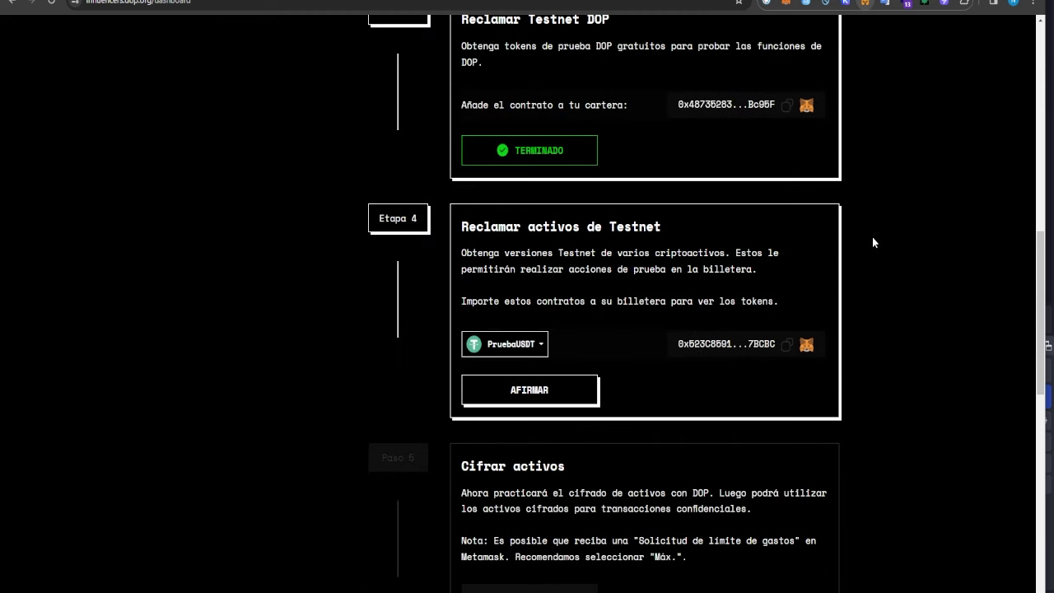
Copy the DOP contract address from Step 3 and import it as a custom token in MetaMask
scroll(672, 400, "up", 2)
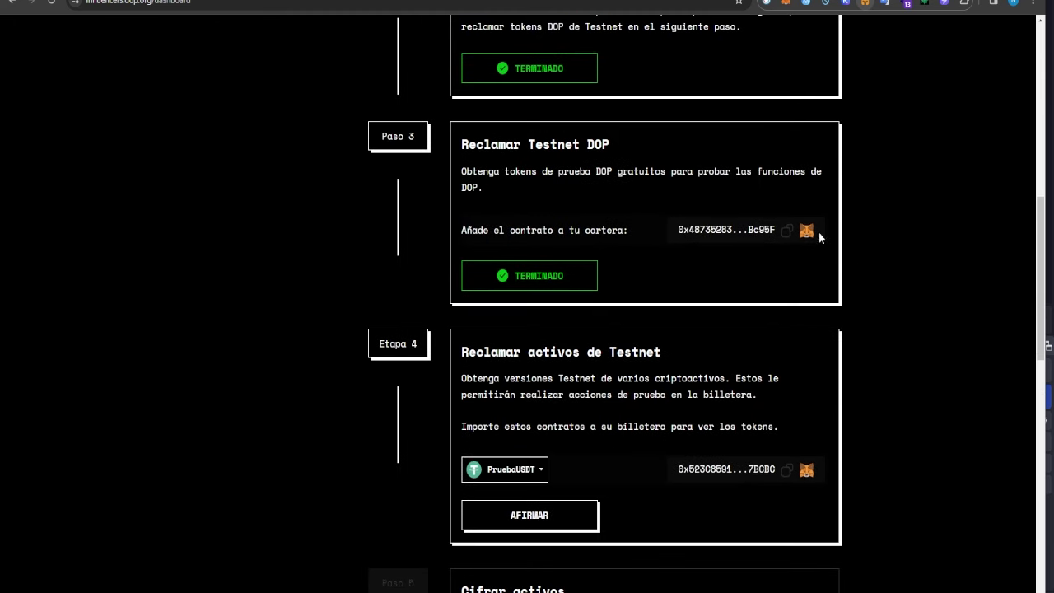
left_click(788, 232)
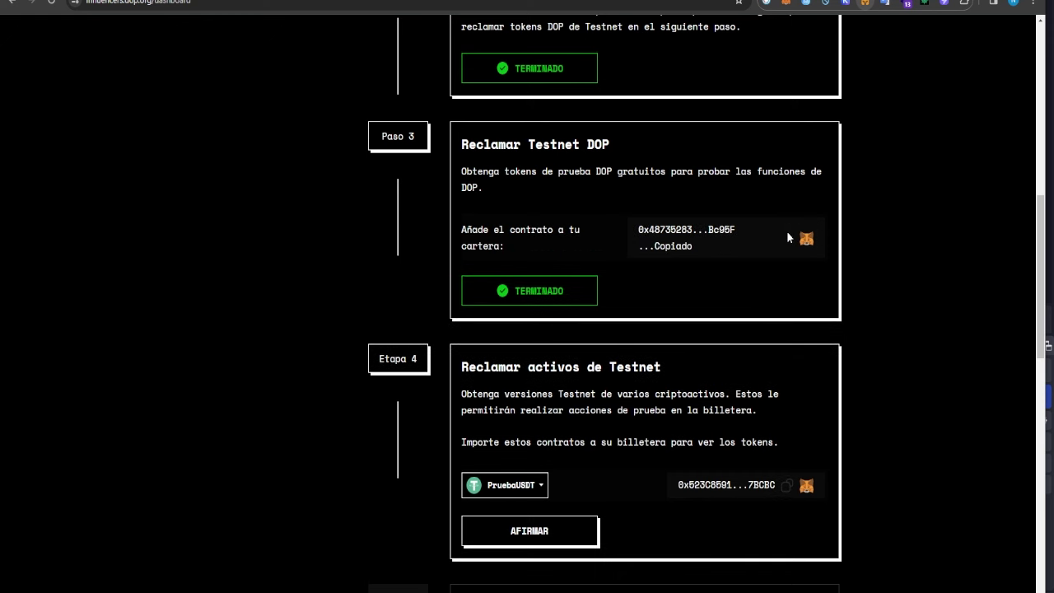
left_click(787, 4)
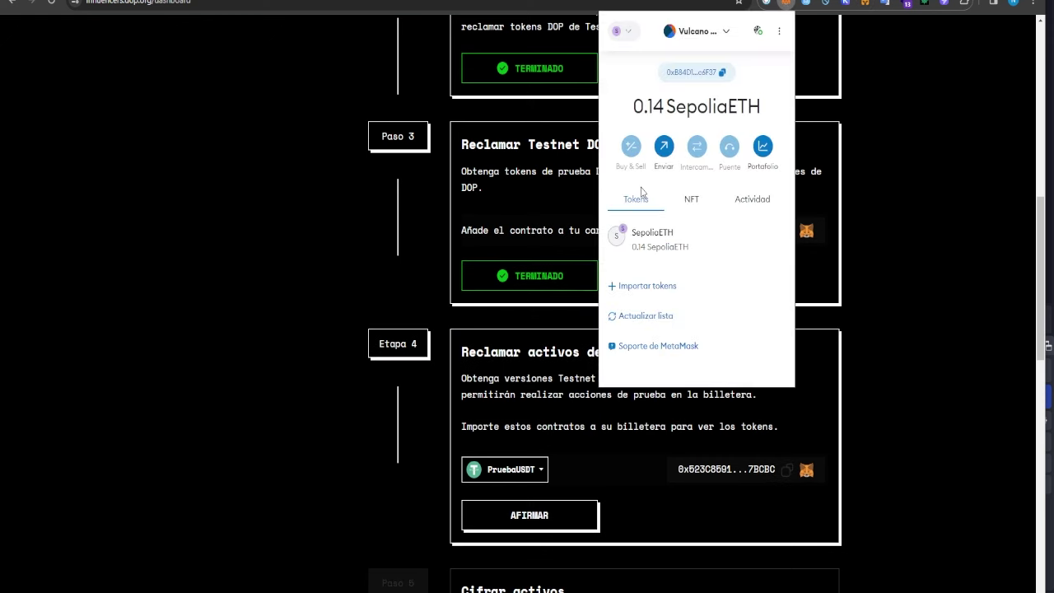
left_click(650, 286)
right_click(655, 249)
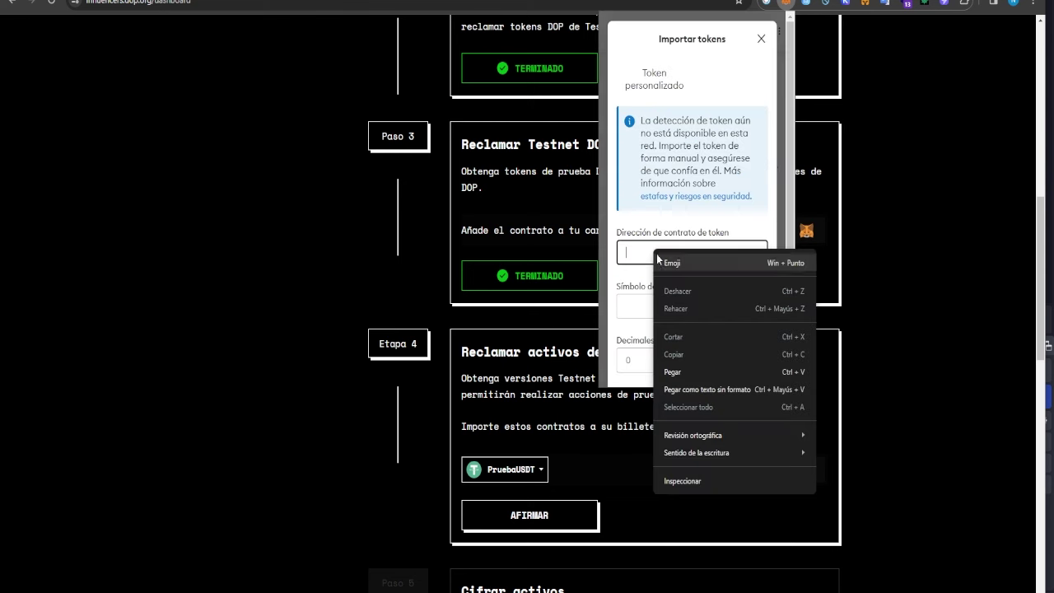
left_click(705, 368)
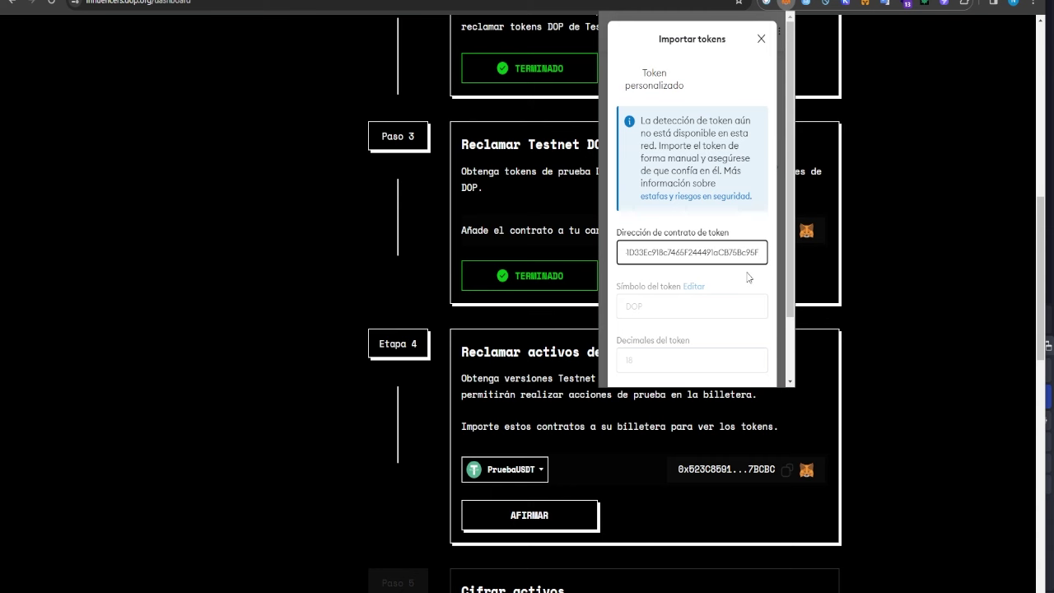
scroll(747, 276, "down", 1)
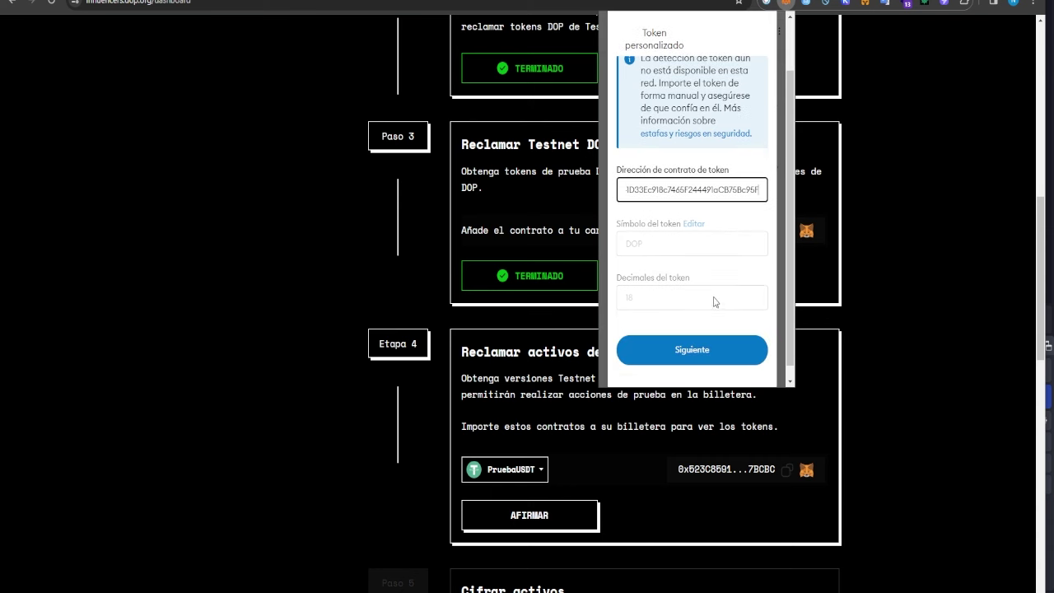
left_click(718, 354)
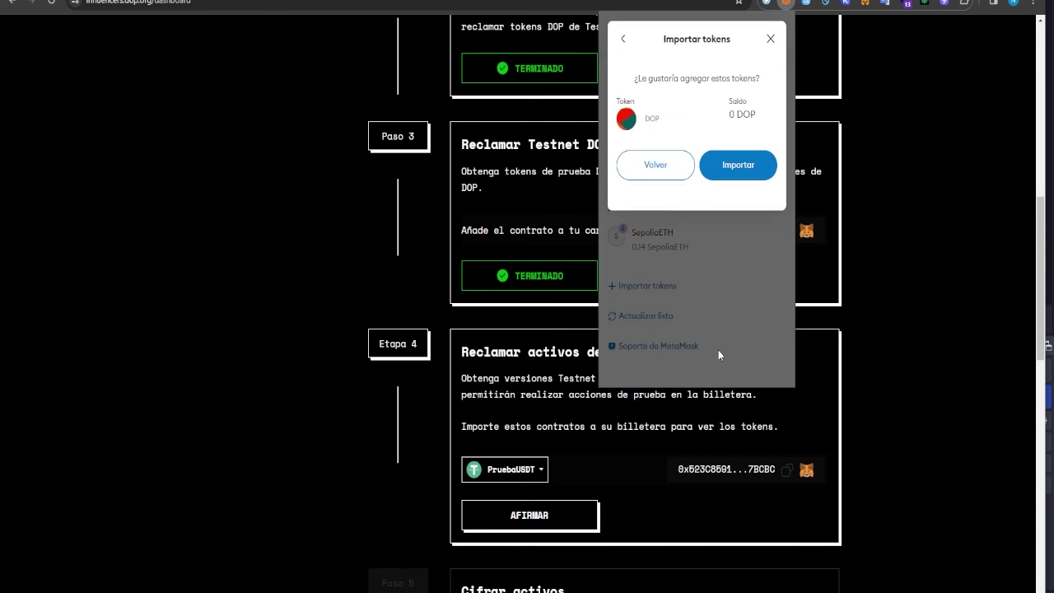
left_click(736, 176)
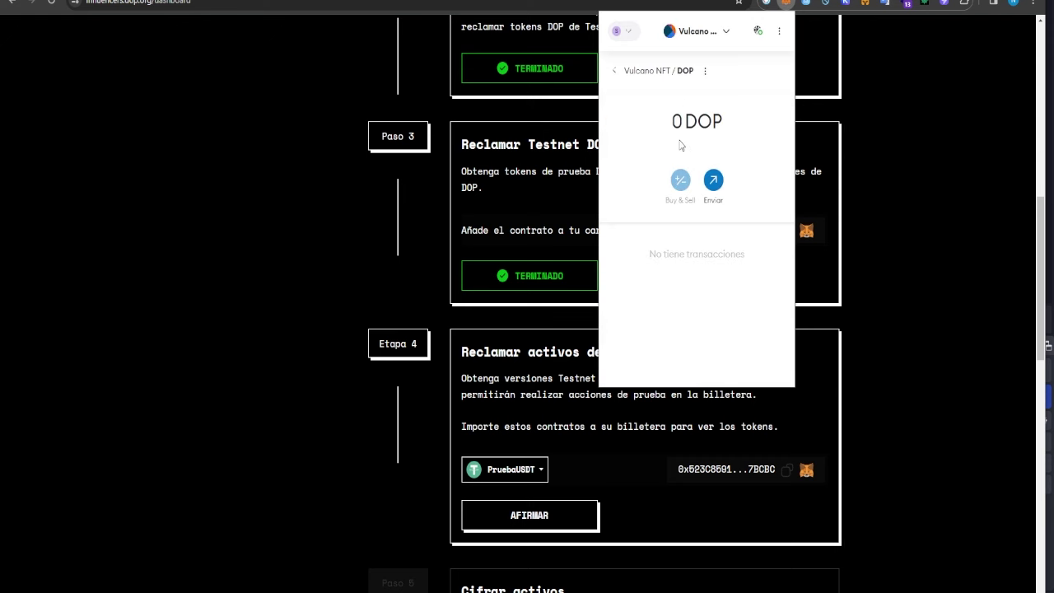
Check the DOP balance in the token details and in the wallet's token list
left_click_drag(673, 120, 740, 122)
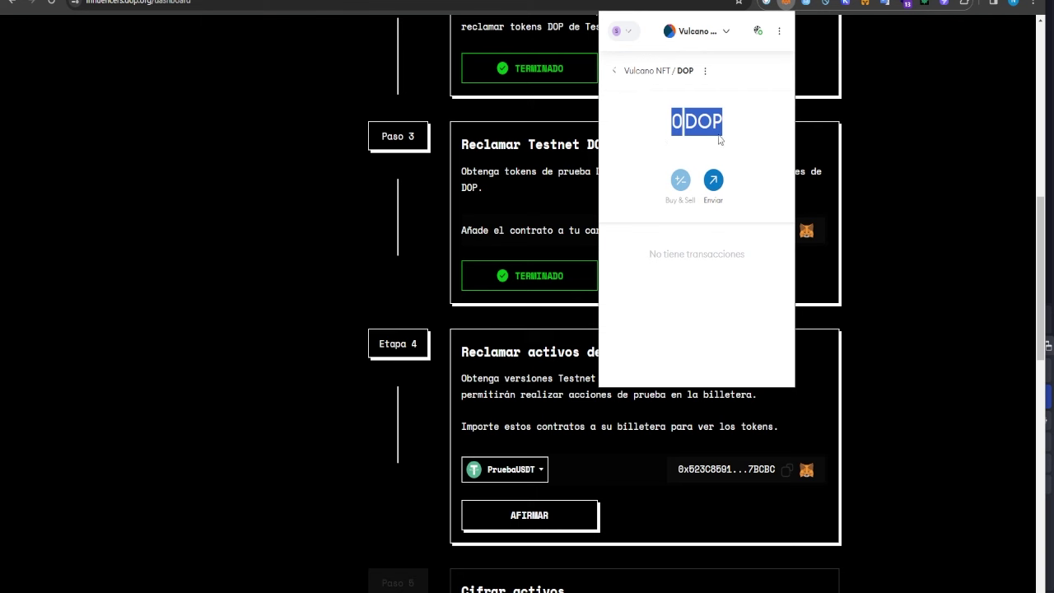
left_click(617, 73)
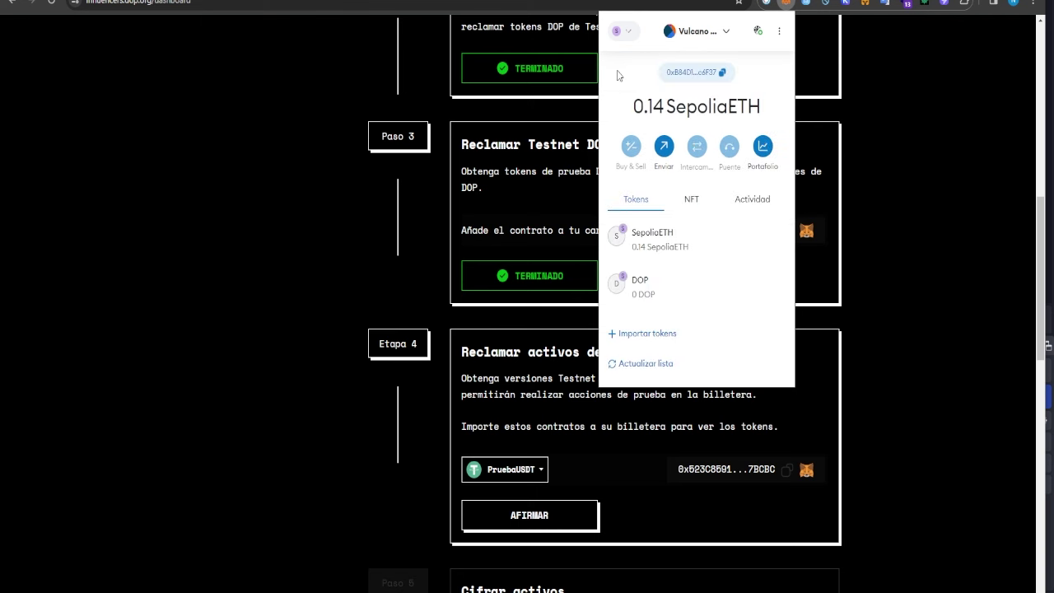
left_click(880, 233)
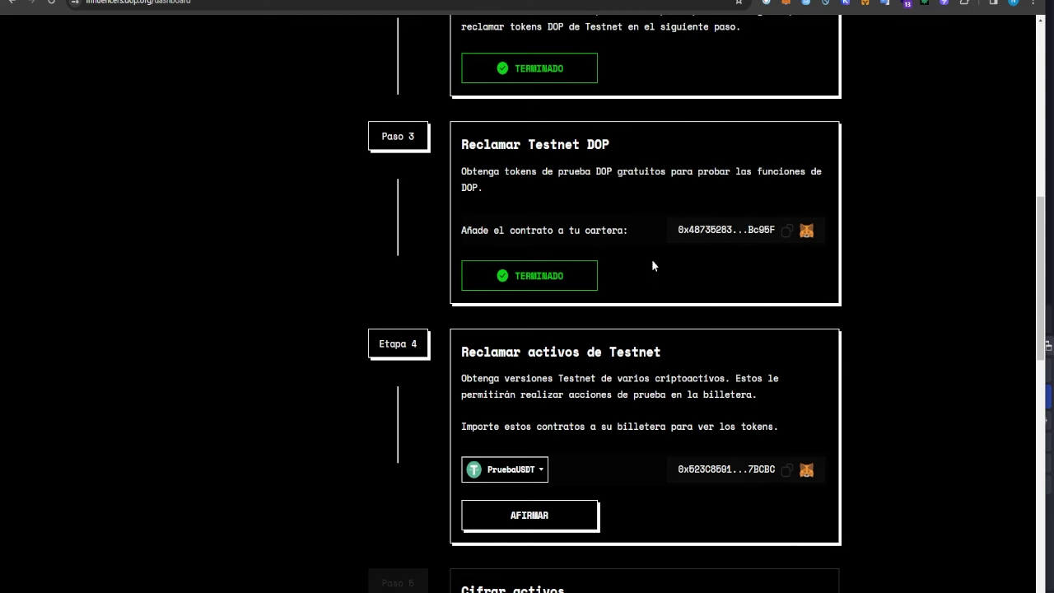
Review the remaining dashboard tasks for claiming testnet assets and for encrypting, sending and decrypting assets
scroll(560, 391, "down", 1)
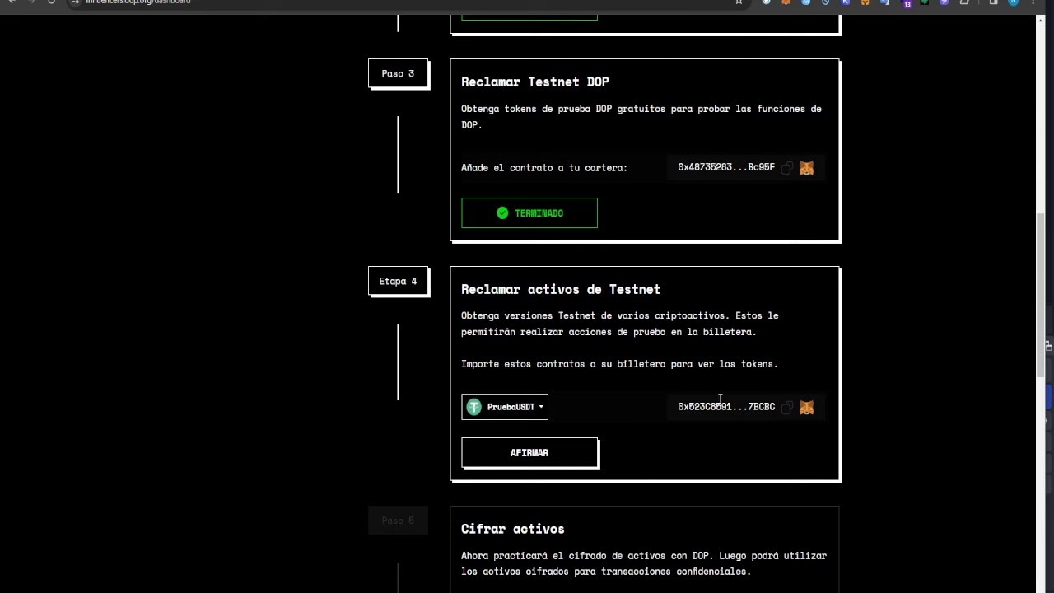
scroll(490, 162, "down", 7)
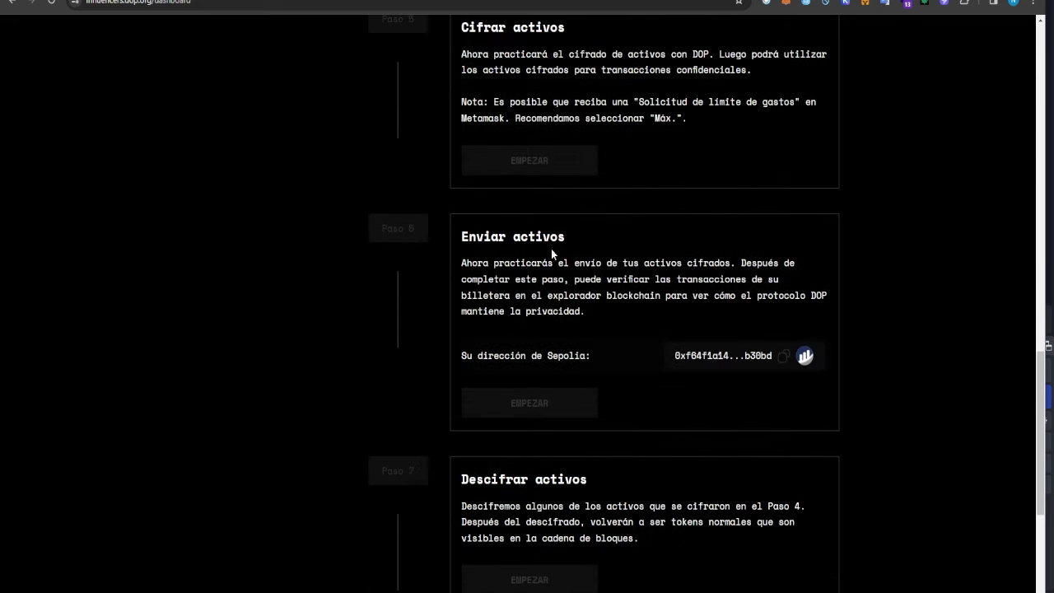
scroll(519, 436, "down", 2)
scroll(748, 405, "up", 3)
scroll(748, 405, "down", 3)
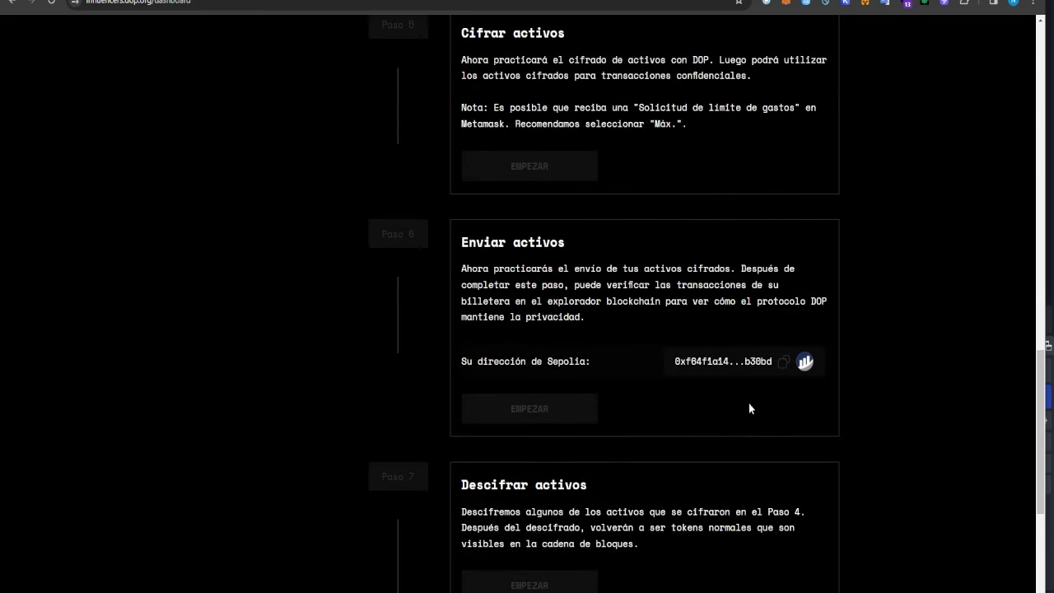
scroll(748, 405, "up", 7)
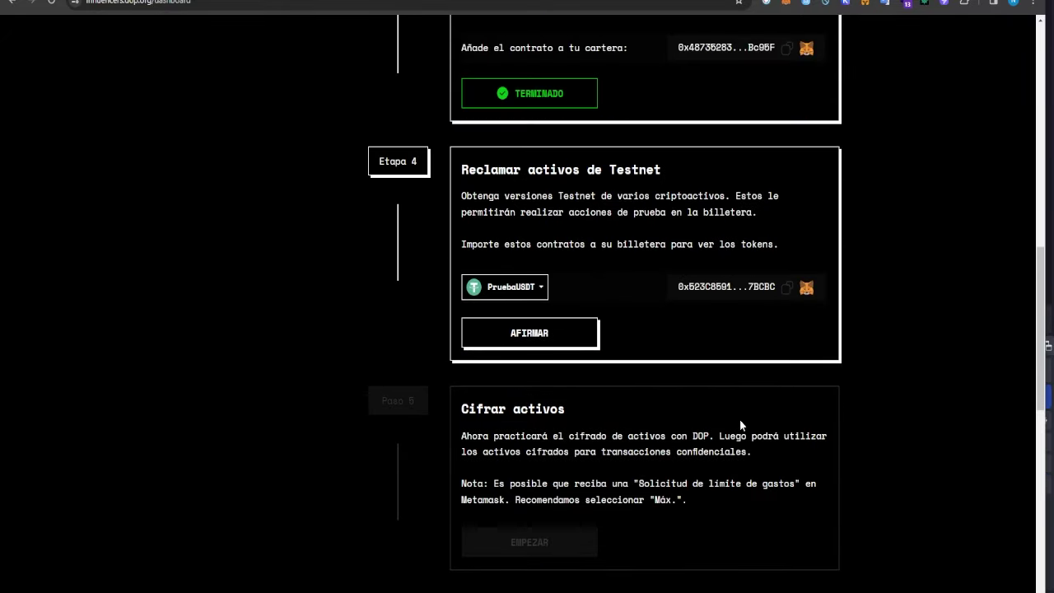
scroll(740, 424, "up", 3)
scroll(744, 408, "down", 4)
scroll(734, 348, "up", 2)
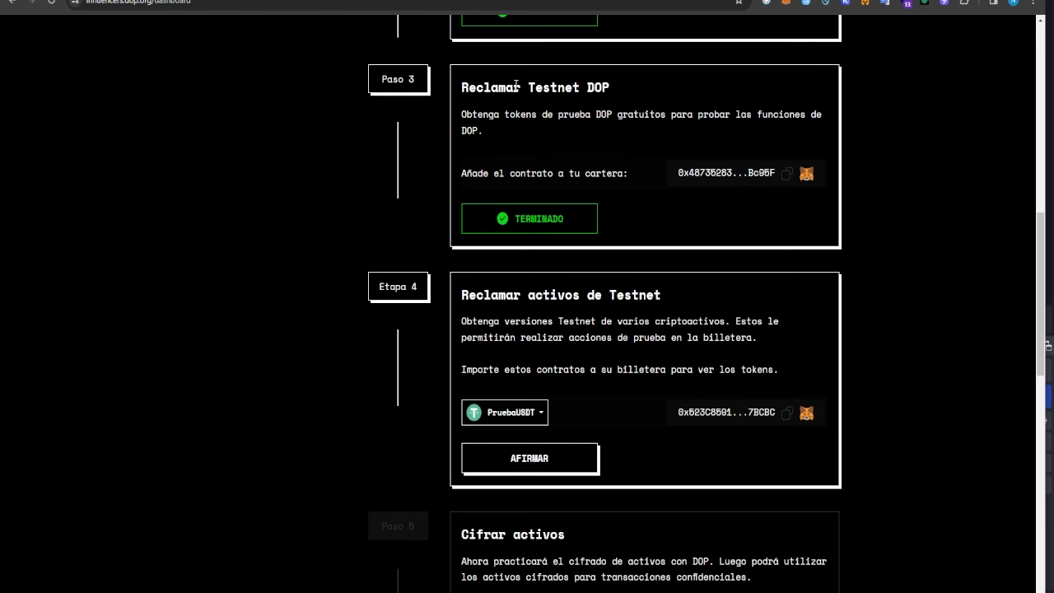
Look through the list of test tokens in Step 4, Claim Testnet Assets, and claim them
left_click_drag(464, 294, 661, 296)
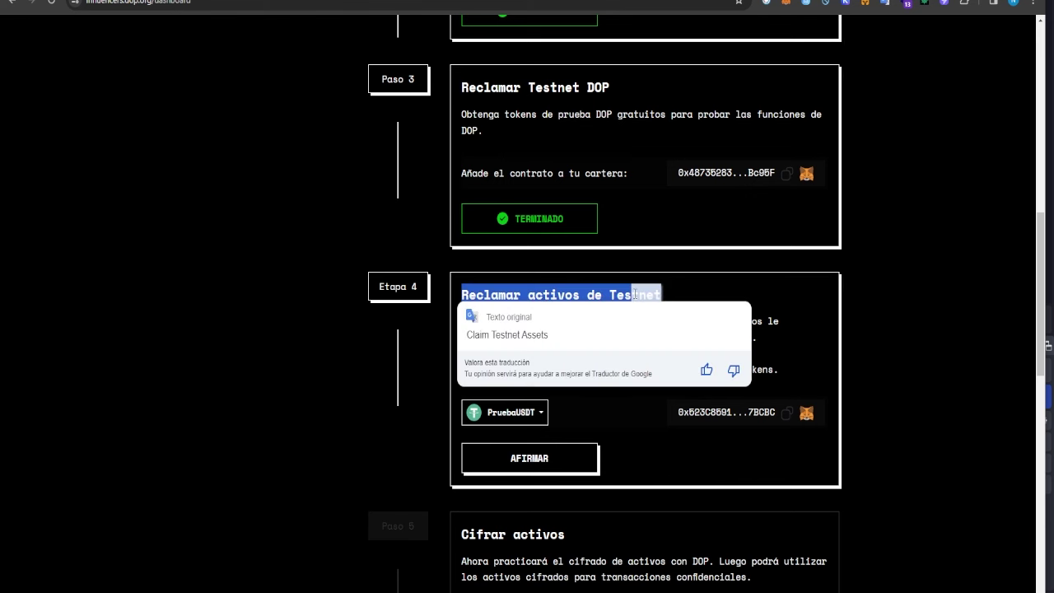
left_click(713, 279)
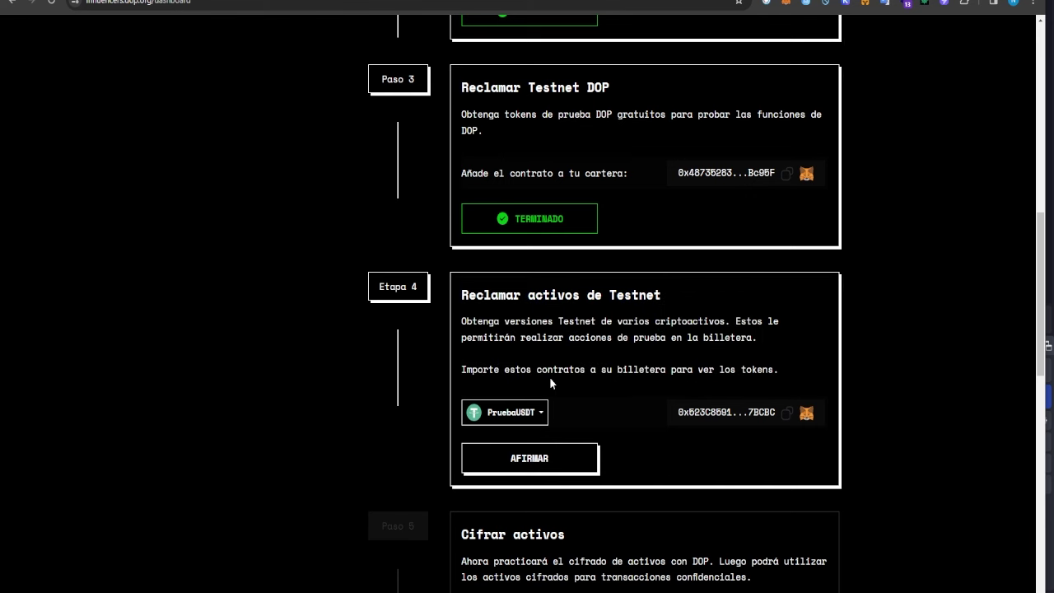
left_click(531, 420)
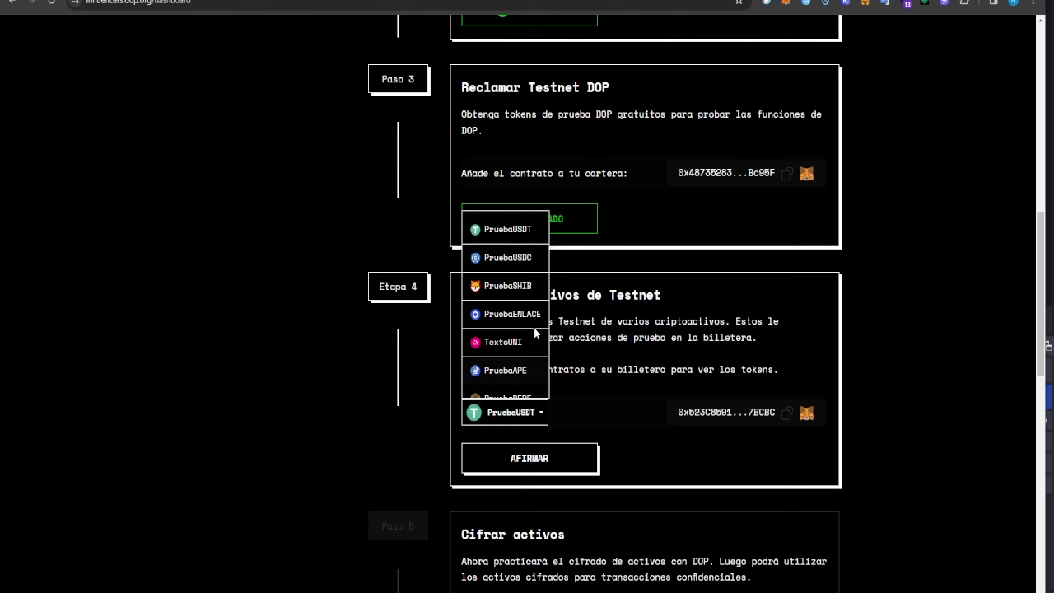
scroll(535, 332, "down", 2)
left_click(602, 420)
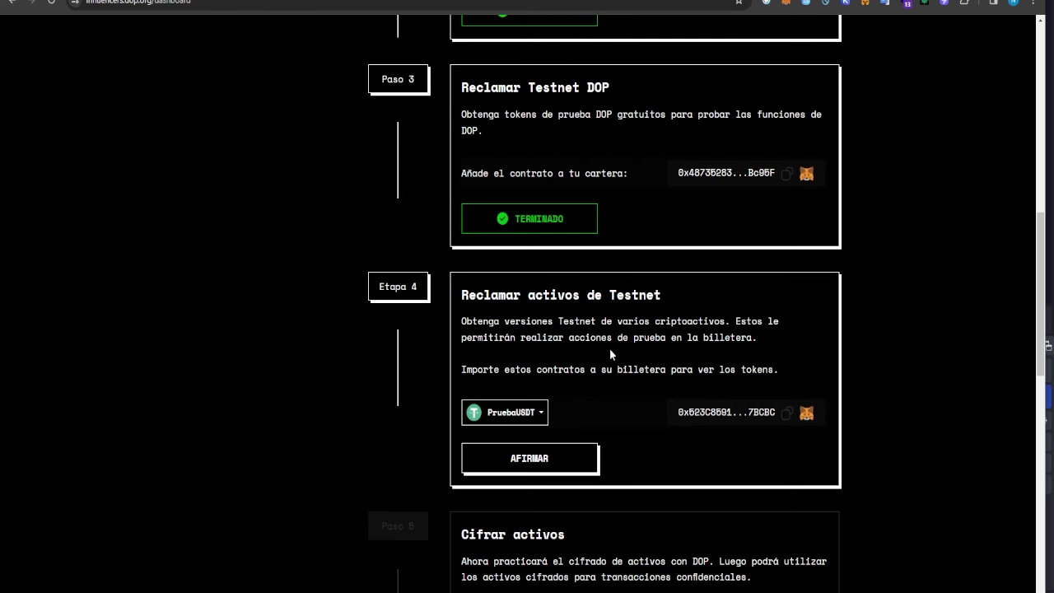
left_click(557, 458)
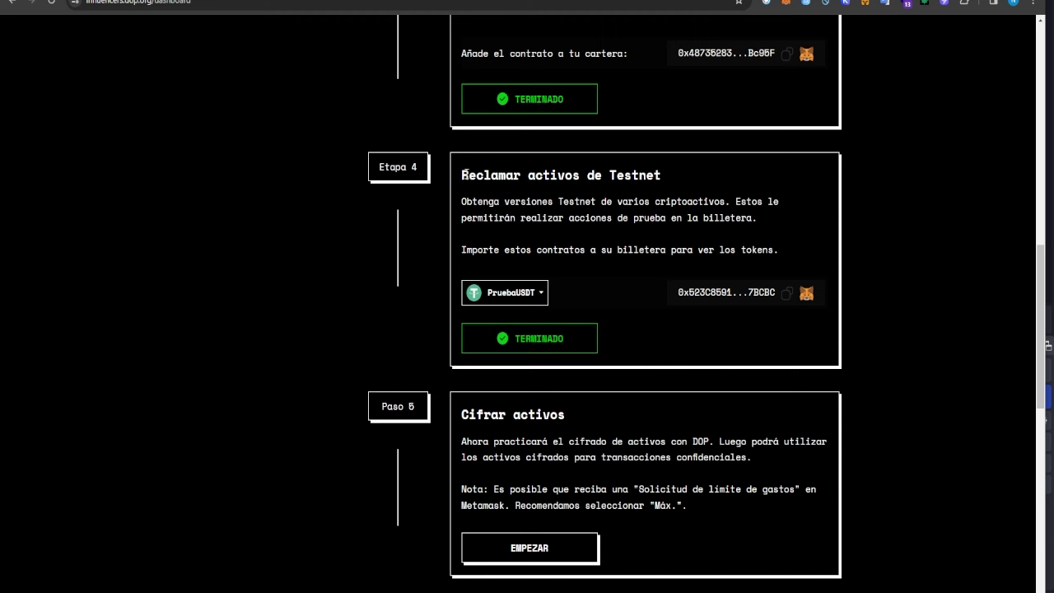
Copy the test USDT contract address from Step 4 and import it as a custom token in MetaMask
left_click_drag(463, 175, 661, 175)
left_click(787, 293)
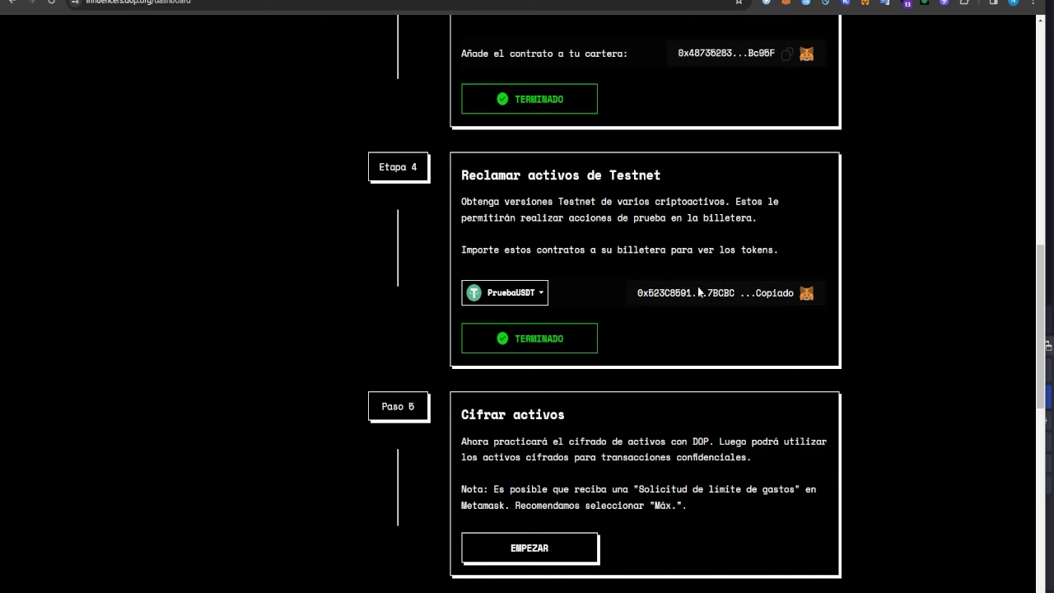
left_click(778, 2)
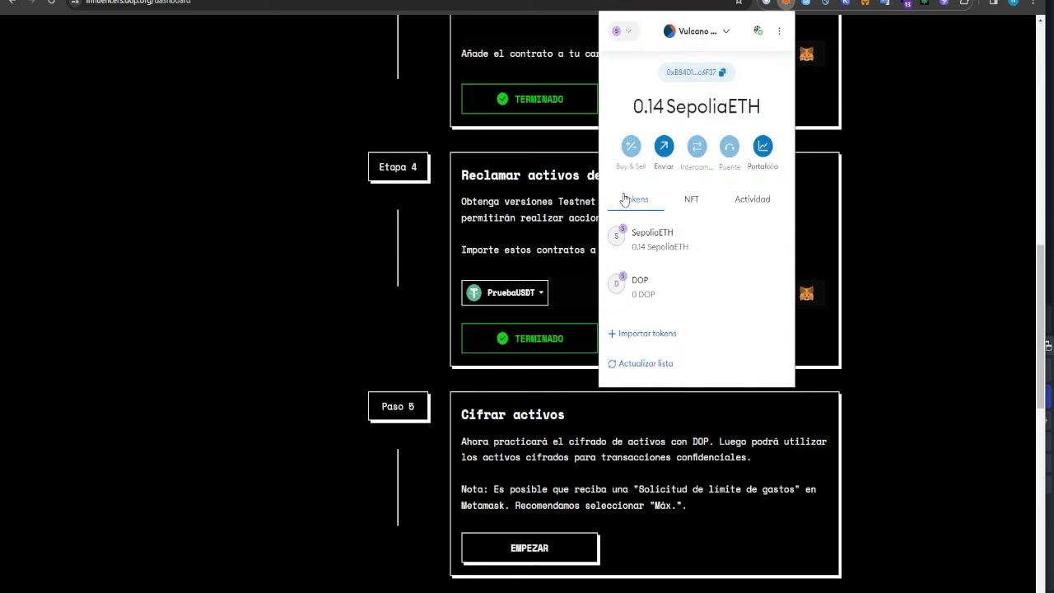
left_click(647, 333)
right_click(675, 247)
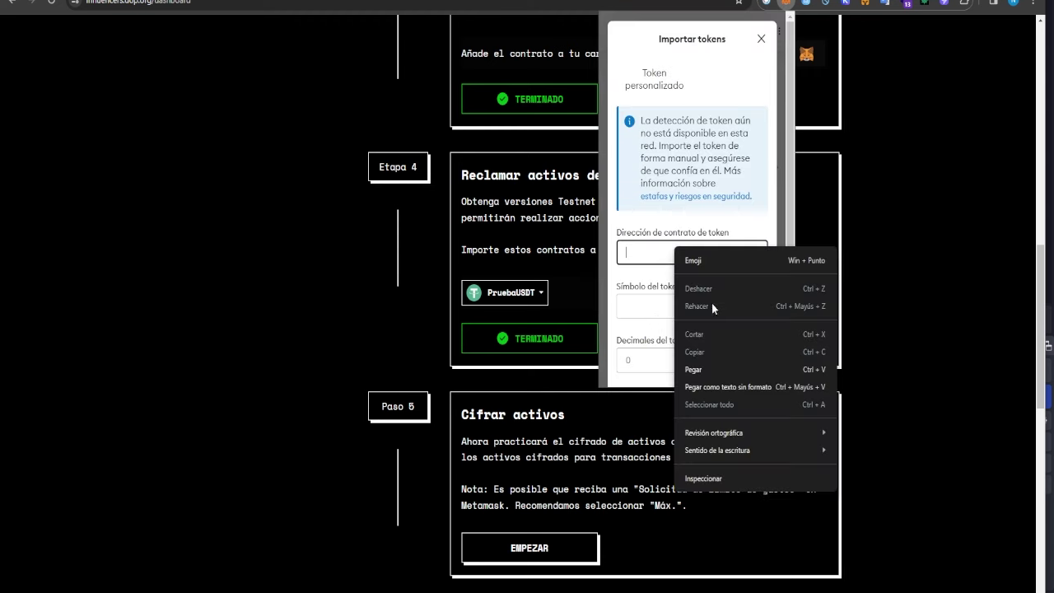
left_click(732, 373)
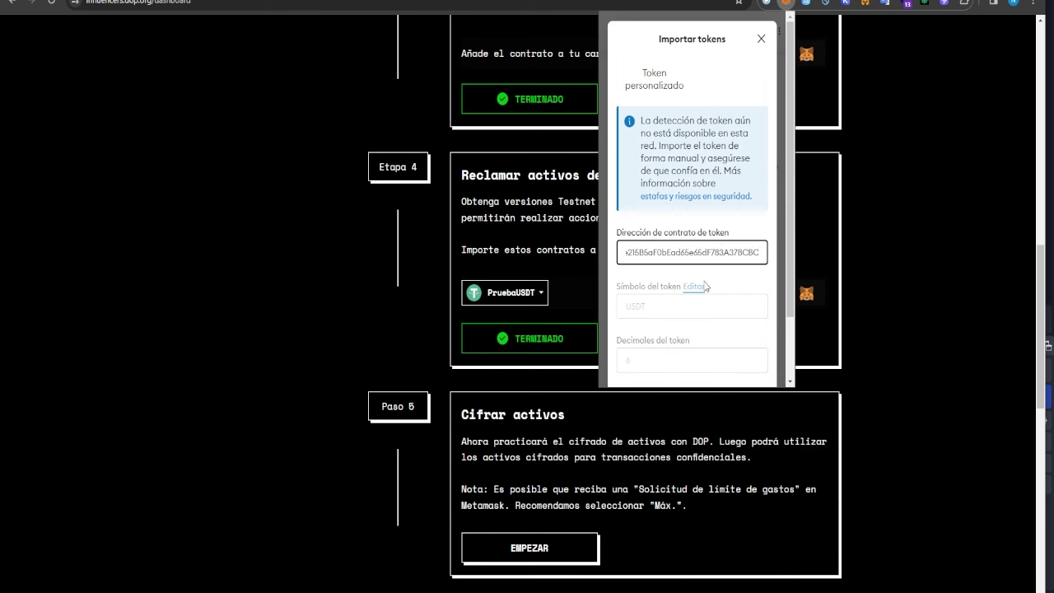
scroll(712, 336, "down", 1)
left_click(712, 336)
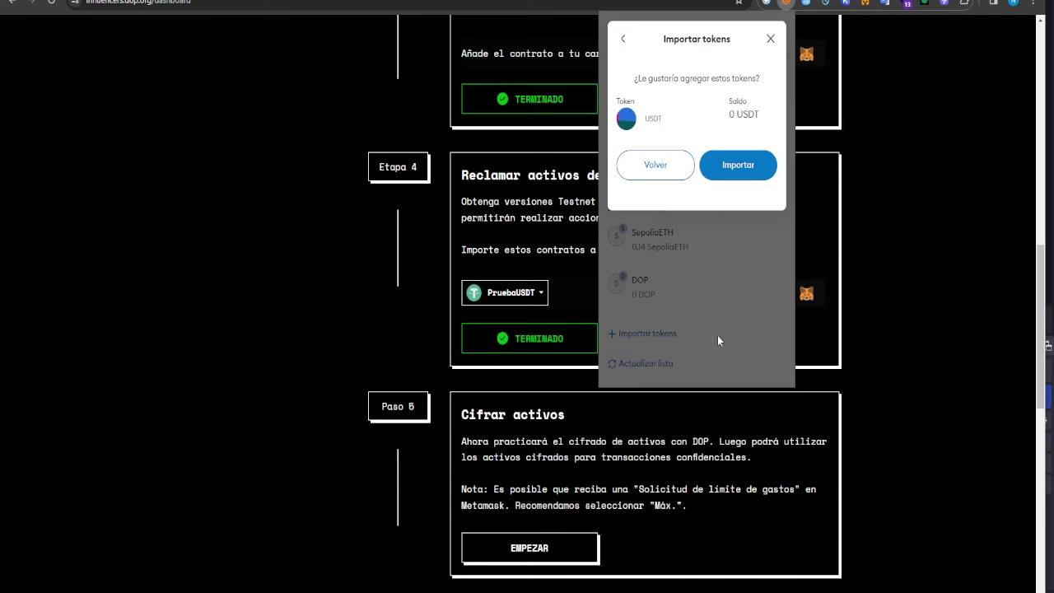
left_click(738, 165)
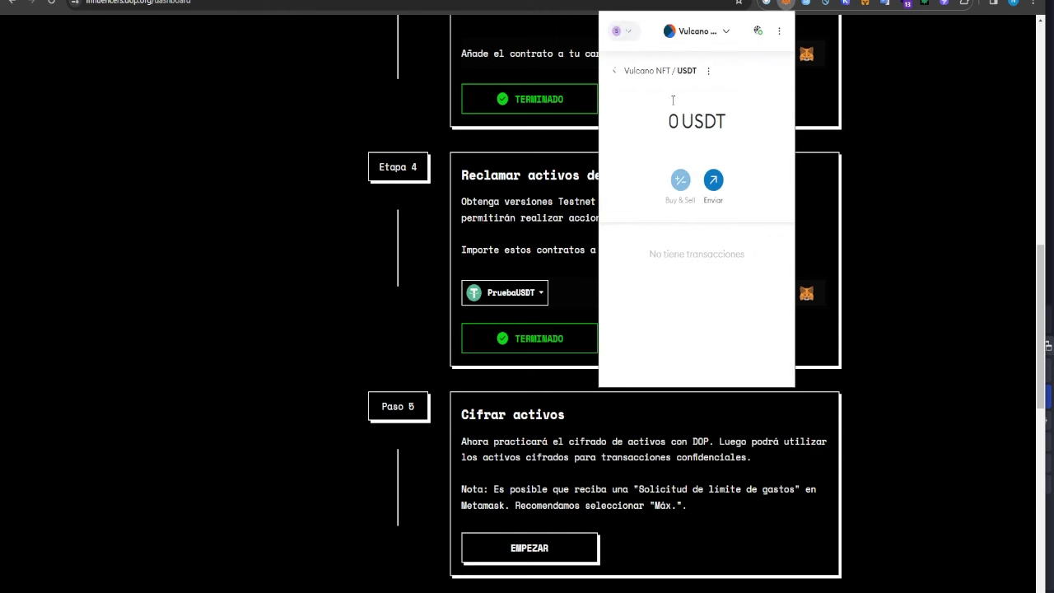
Check the imported token balances in this MetaMask account and in the other account that holds the claimed tokens
left_click(618, 71)
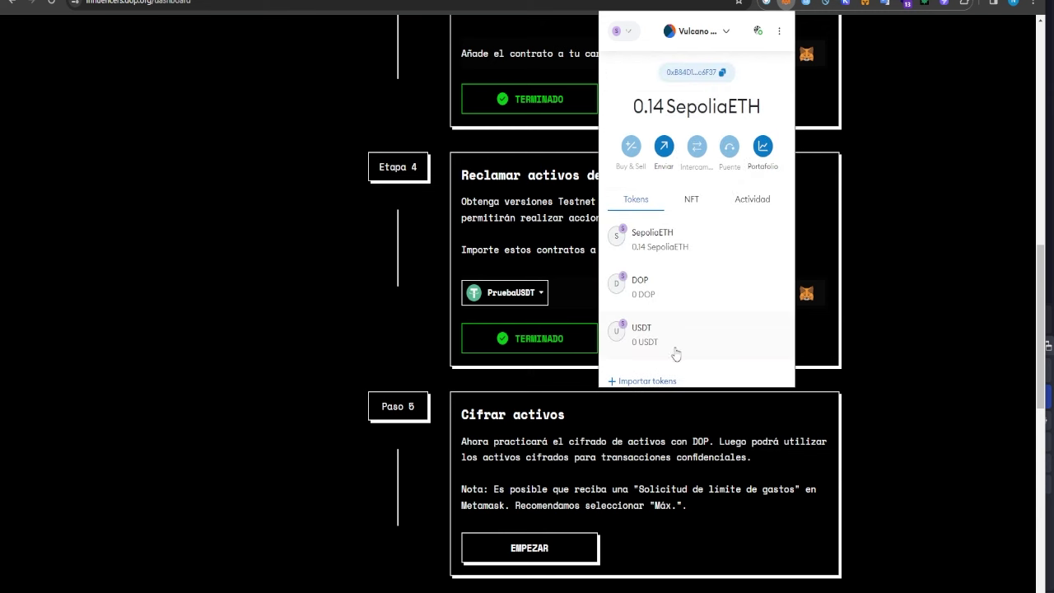
left_click(887, 324)
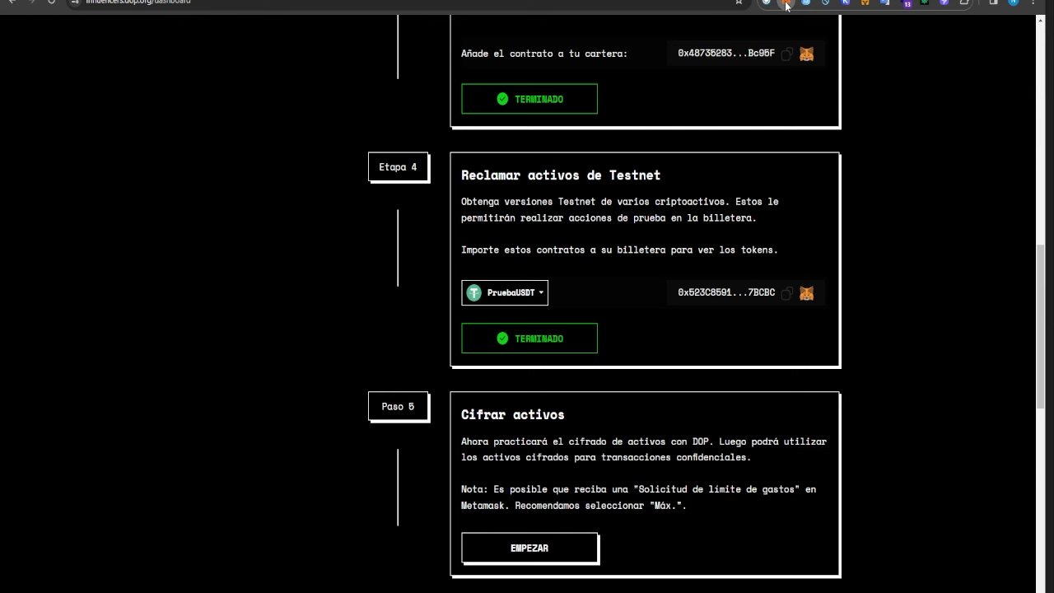
left_click(786, 4)
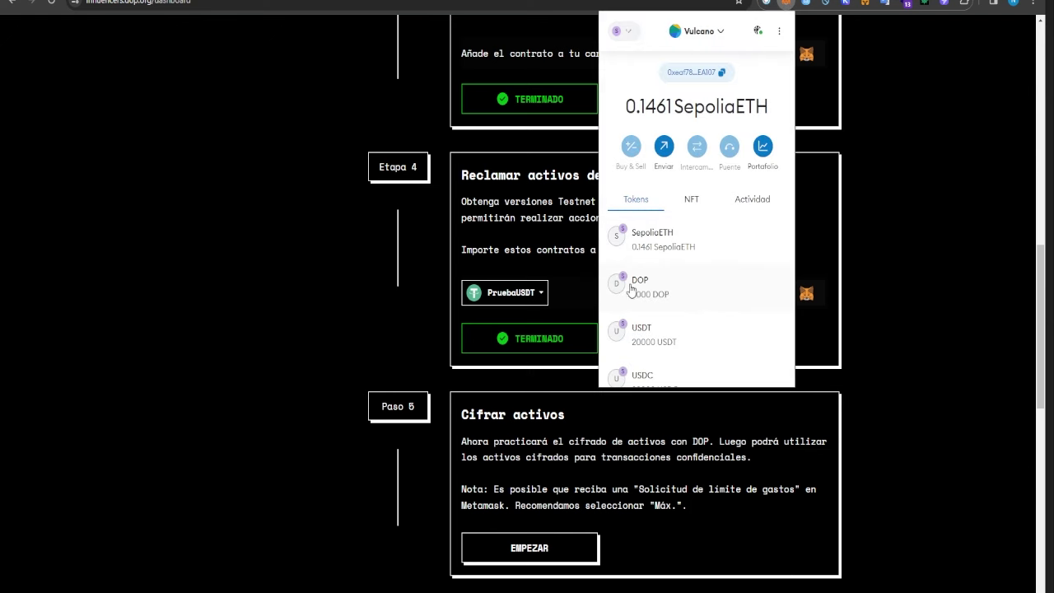
scroll(736, 247, "down", 2)
left_click(944, 339)
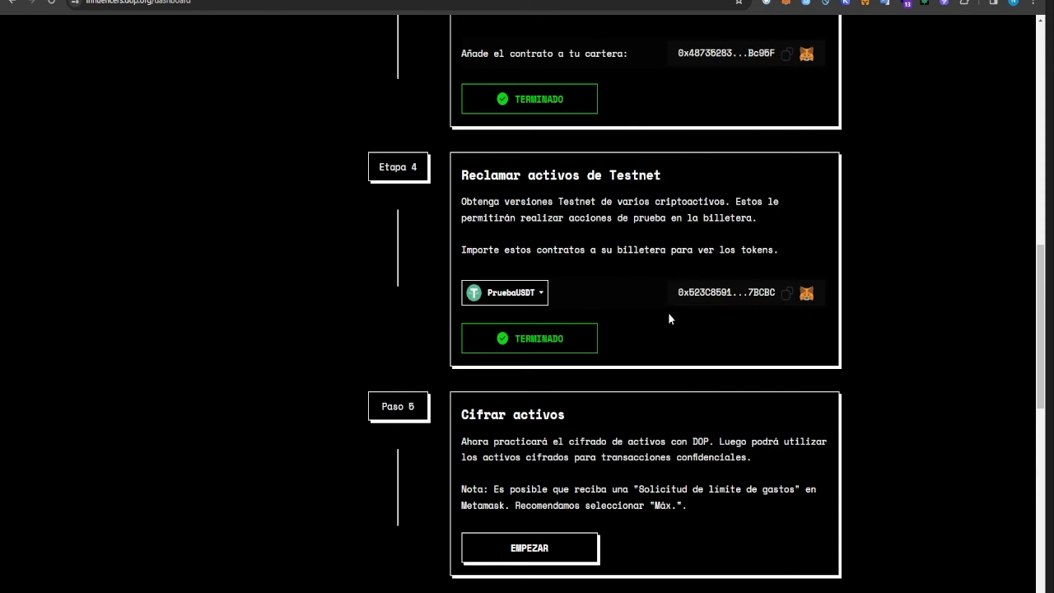
Choose the test PEPE token in Step 4's asset list and copy its contract address
left_click(524, 296)
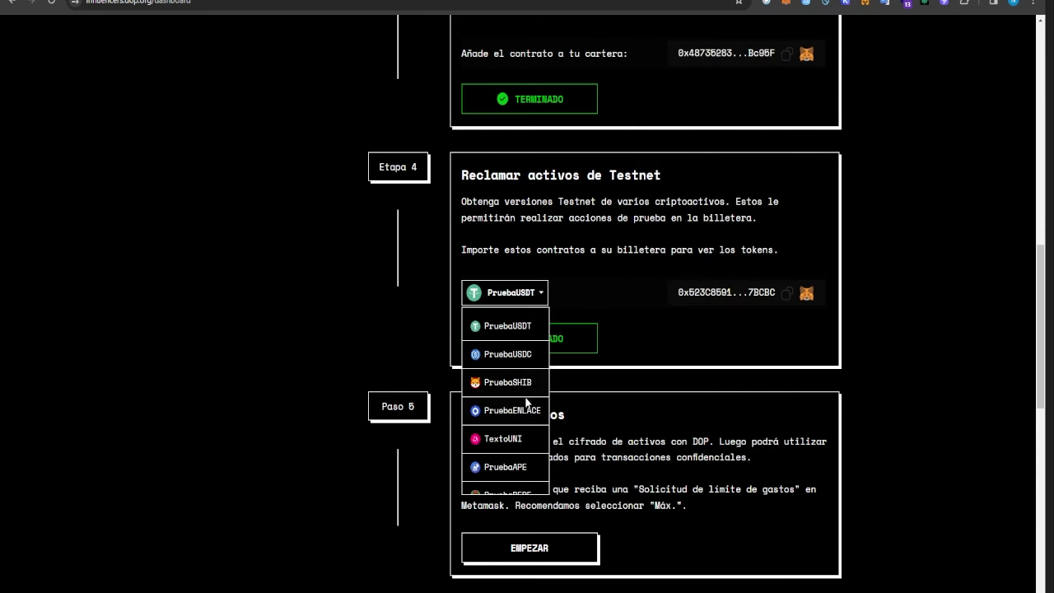
scroll(529, 397, "down", 1)
left_click(518, 429)
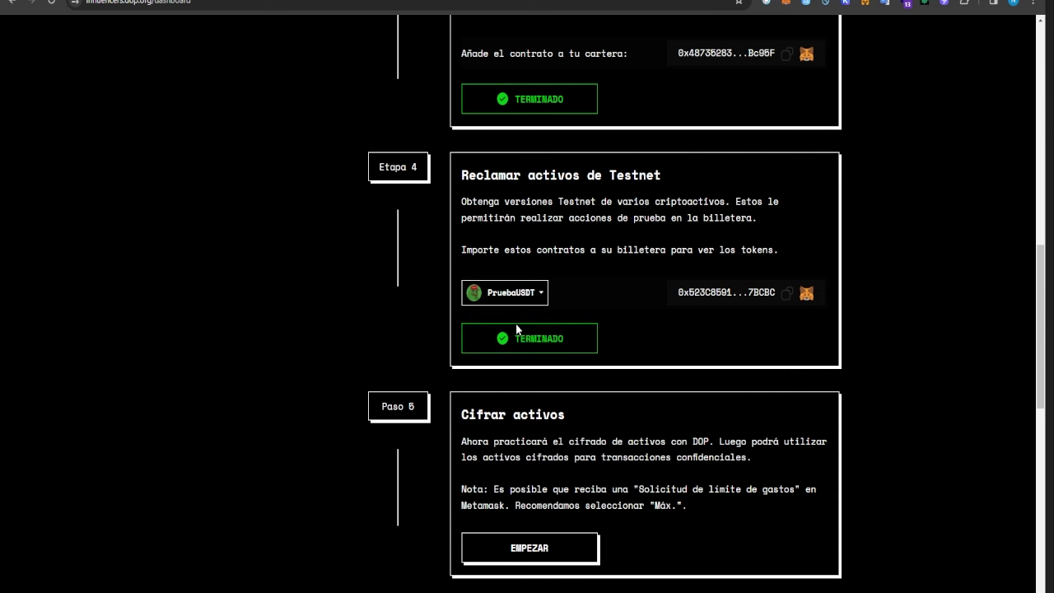
left_click(786, 292)
Import the copied PEPE contract address as a custom token in MetaMask
left_click(787, 5)
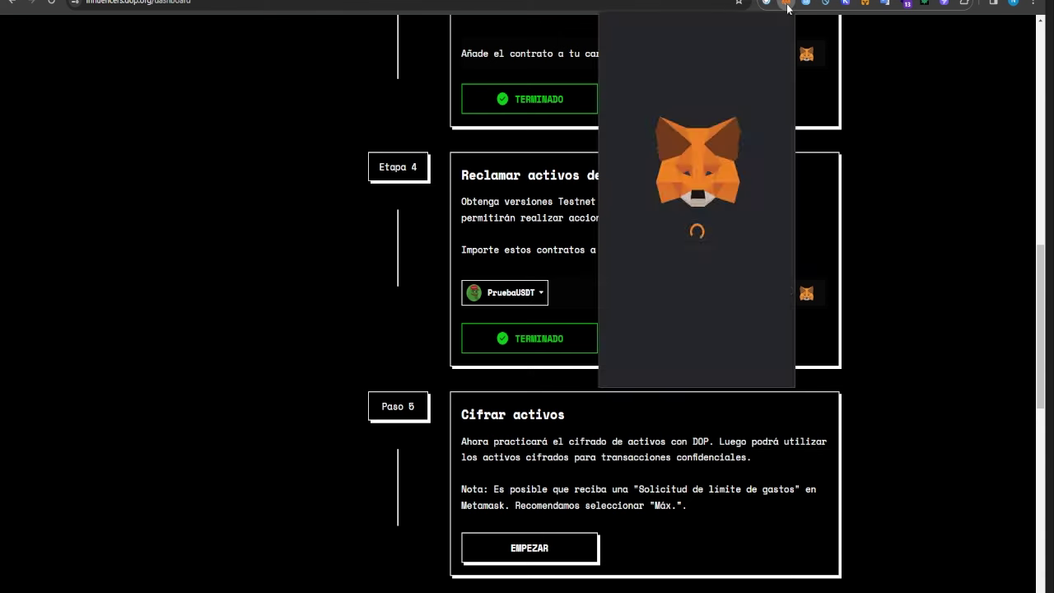
scroll(658, 237, "down", 2)
left_click(663, 311)
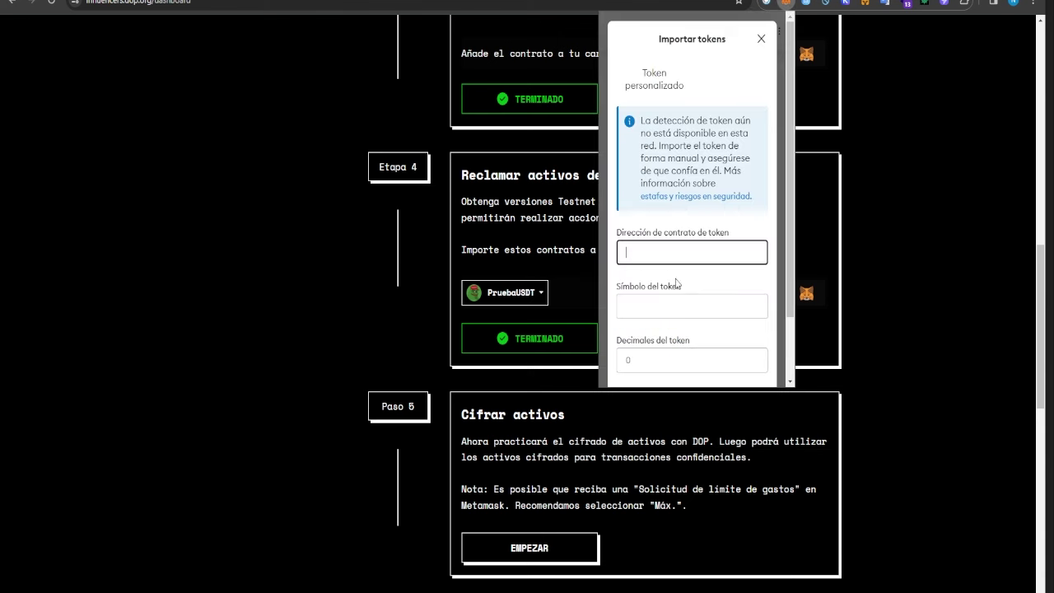
right_click(680, 251)
left_click(732, 368)
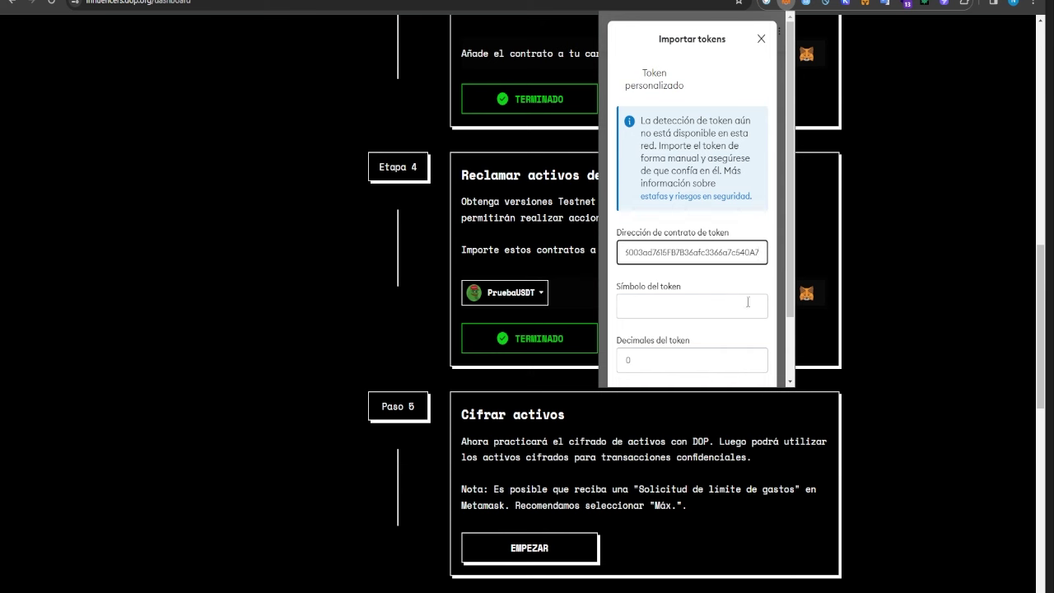
scroll(736, 317, "down", 2)
left_click(724, 353)
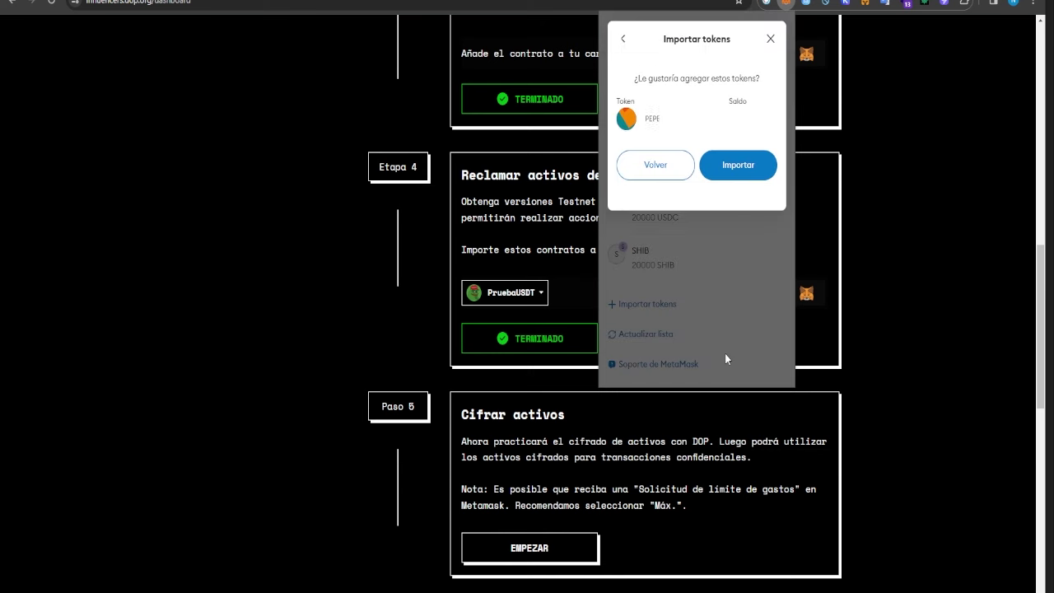
left_click(752, 171)
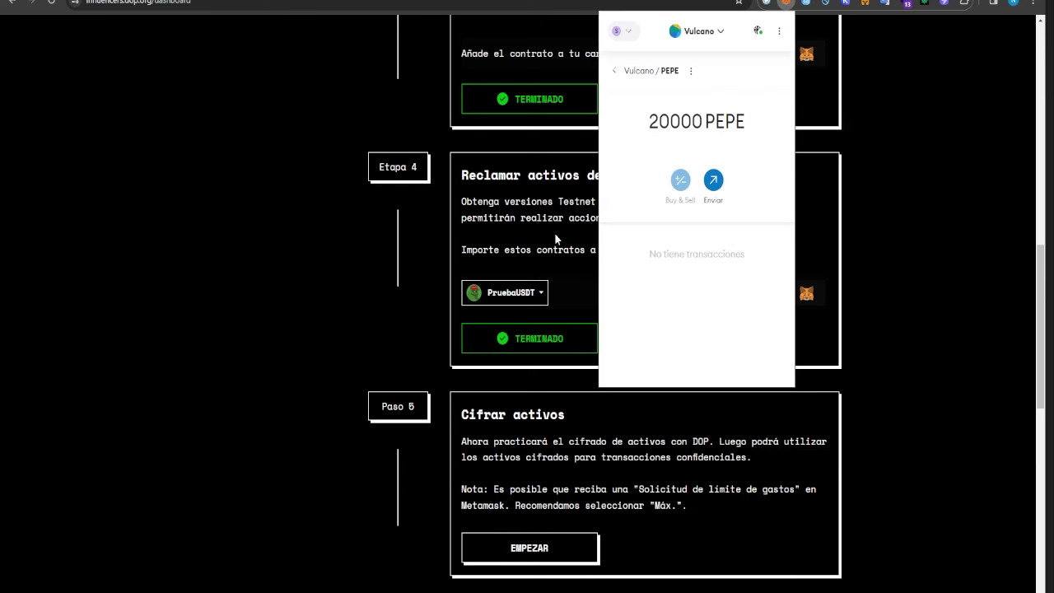
Check the PEPE balance in MetaMask and review the wallet's list of imported tokens
triple_click(663, 122)
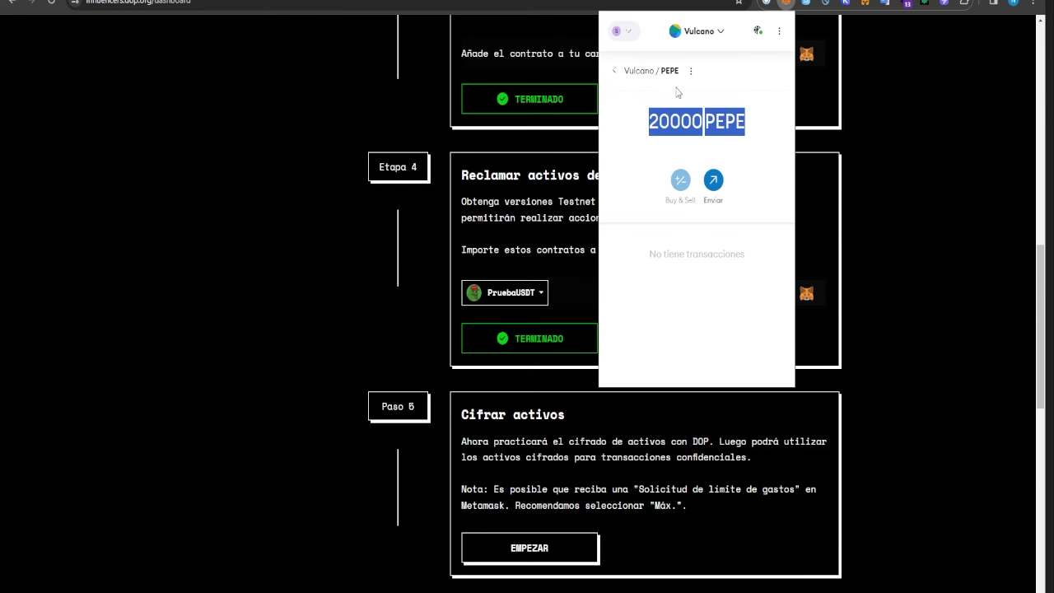
left_click(615, 72)
scroll(659, 239, "down", 3)
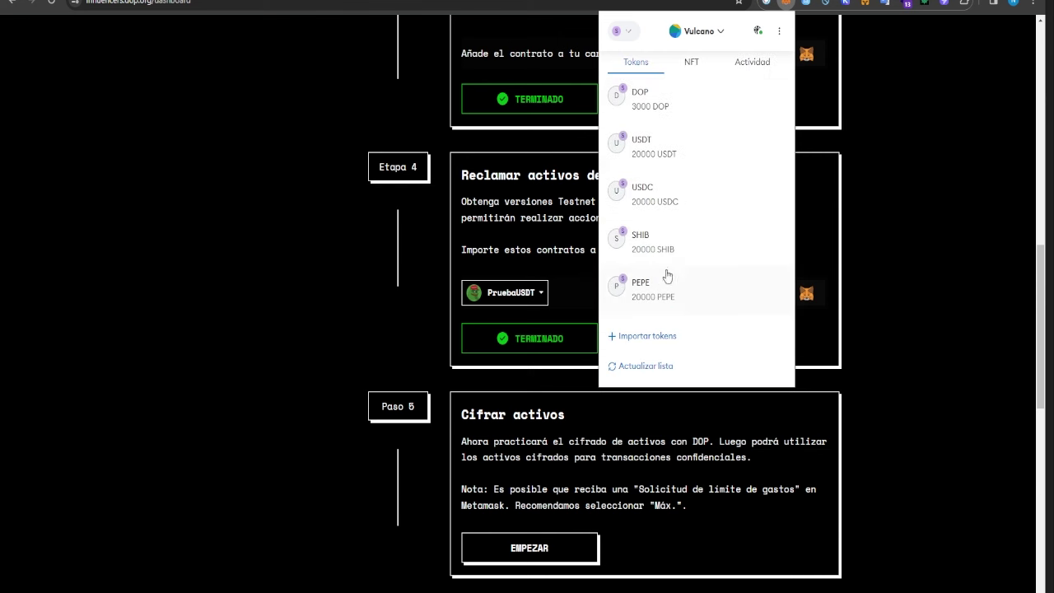
Look through the full list of test tokens in Step 4 and read its import instructions
left_click(504, 303)
scroll(524, 457, "down", 2)
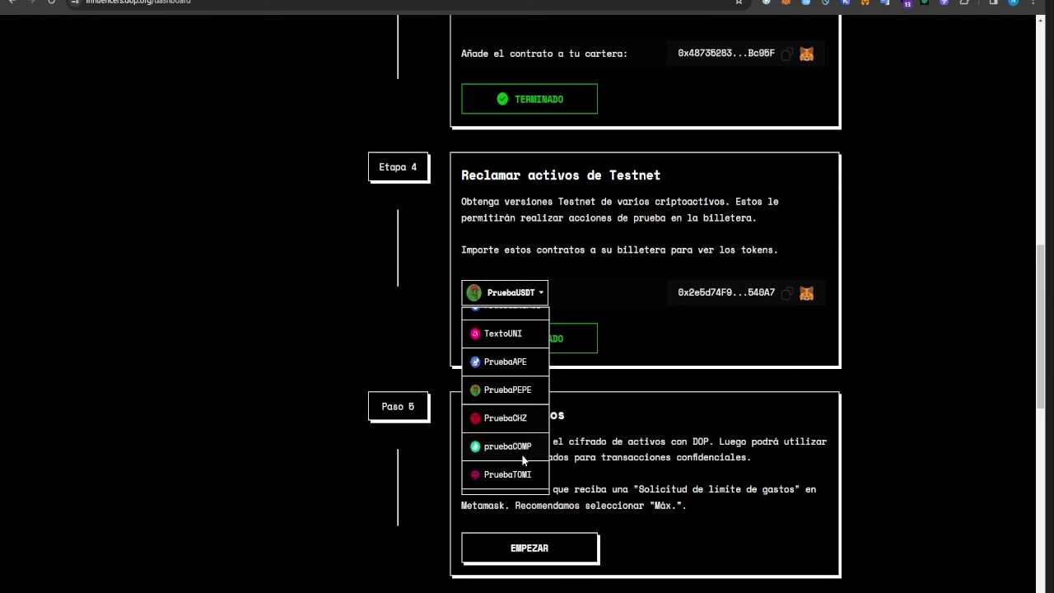
triple_click(749, 198)
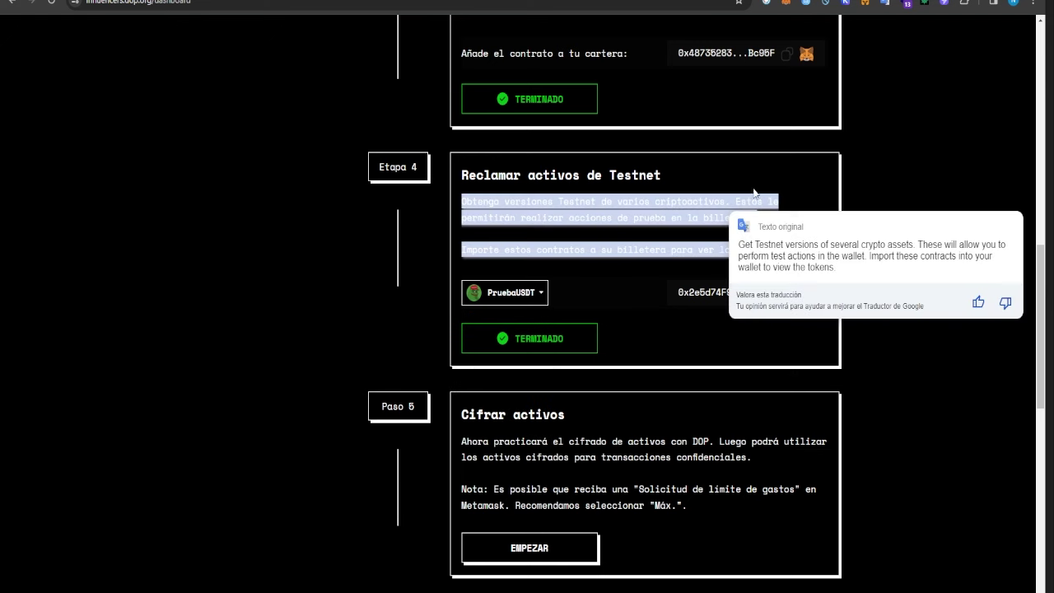
left_click(927, 193)
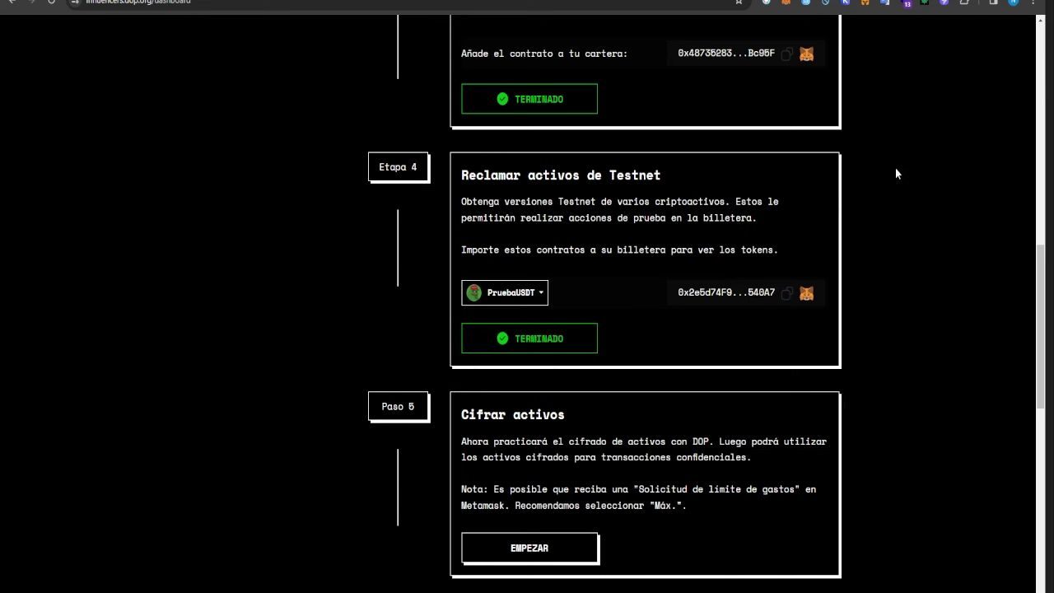
left_click(518, 295)
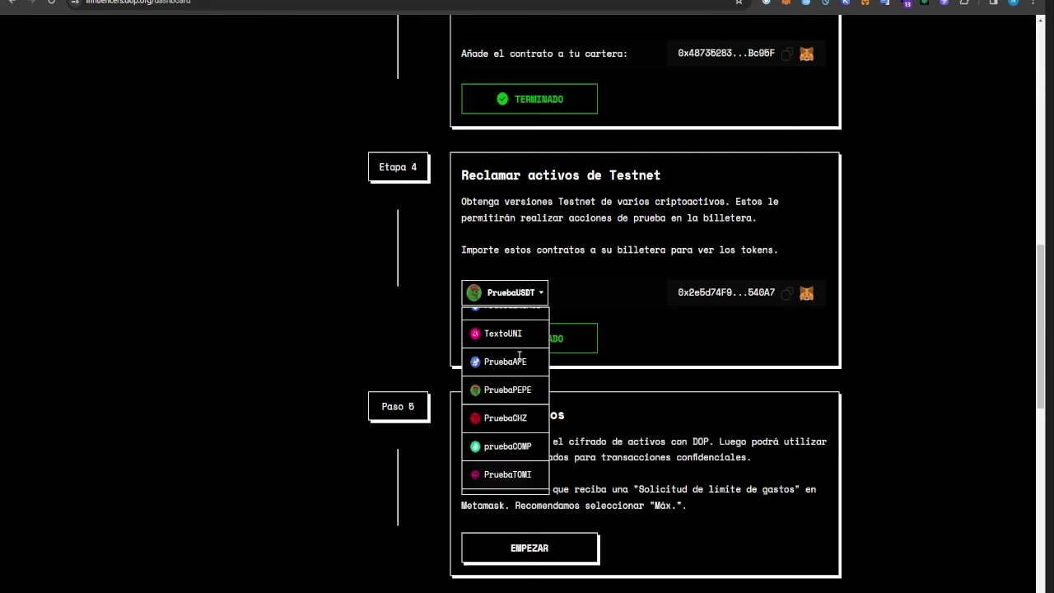
scroll(516, 404, "up", 3)
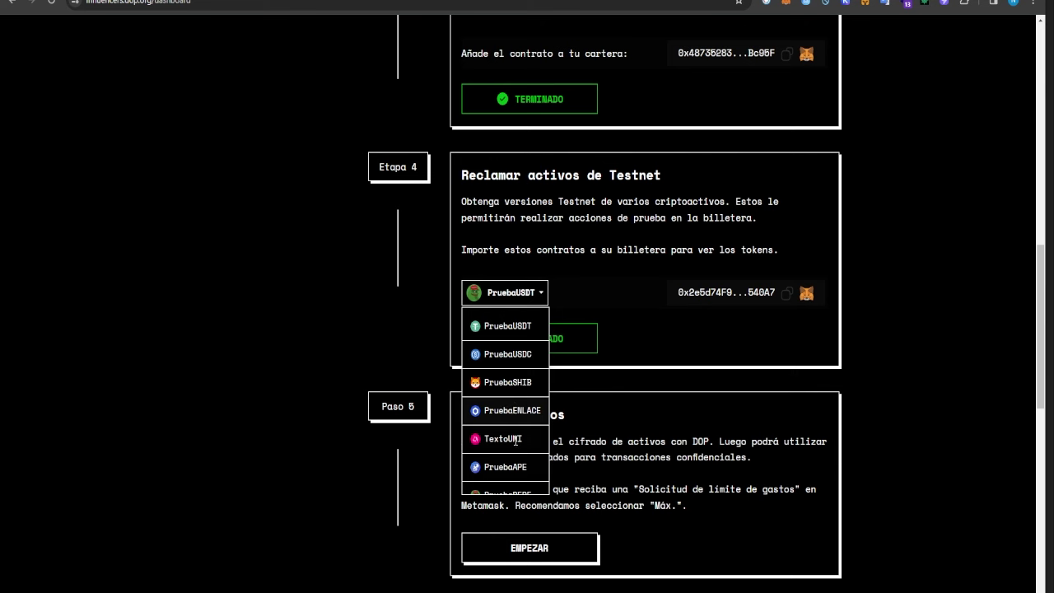
scroll(519, 440, "down", 2)
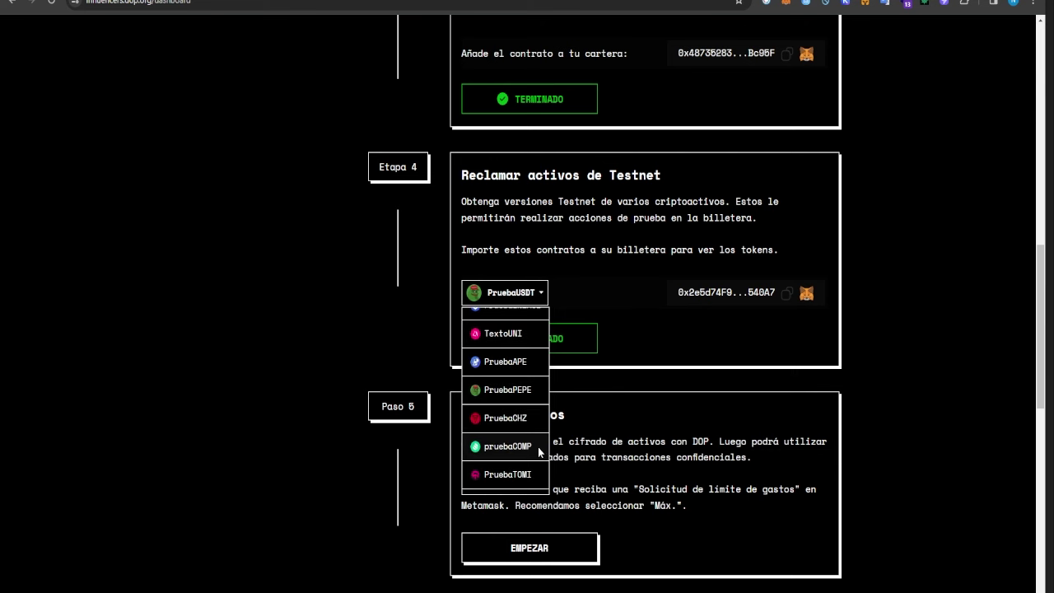
left_click(663, 339)
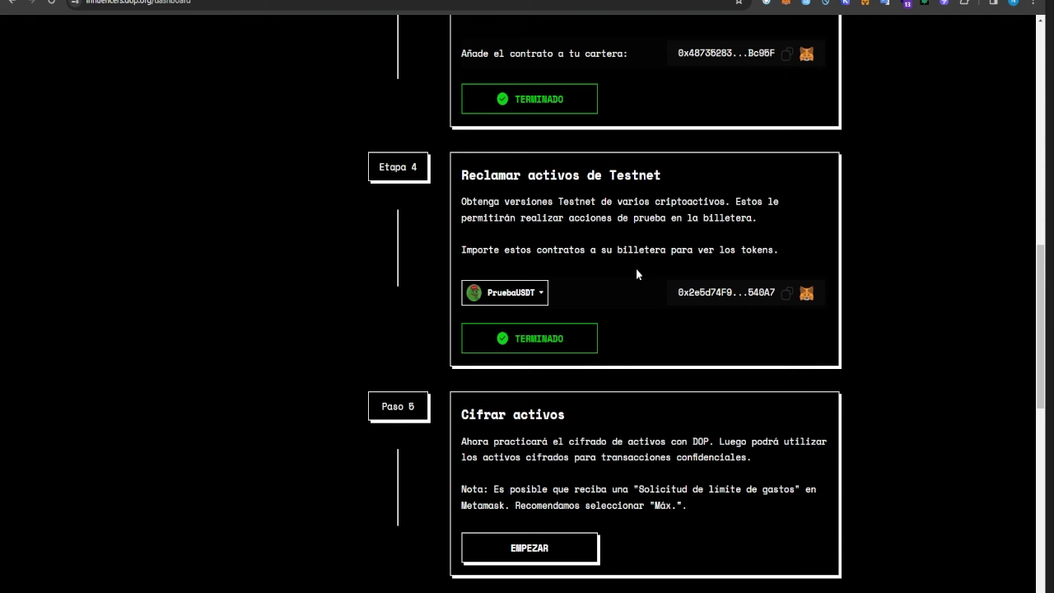
Read the description of Step 5, Encrypt Assets, and start that step
scroll(610, 253, "down", 2)
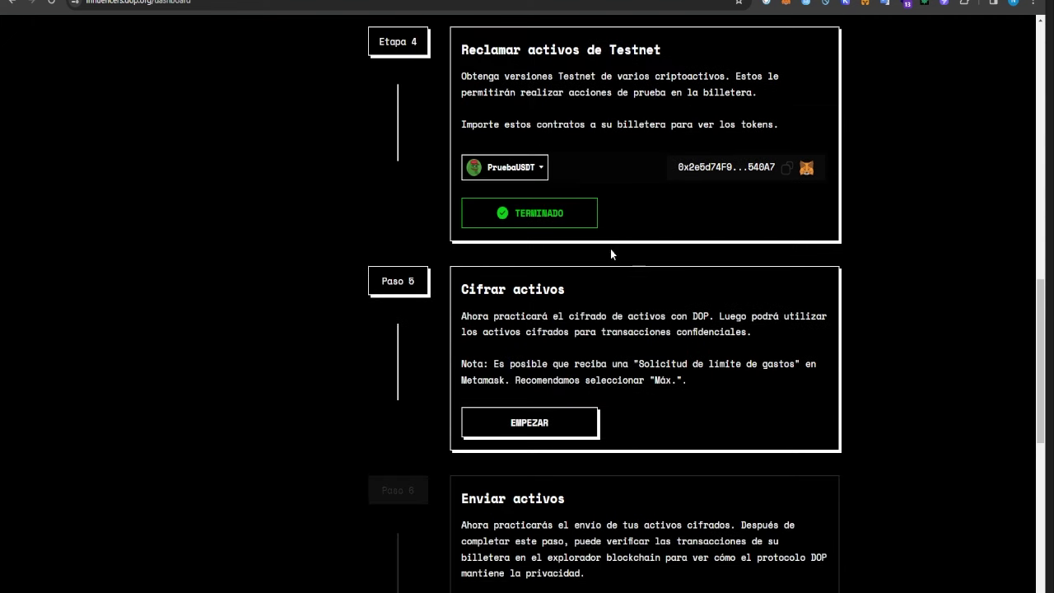
left_click_drag(458, 289, 581, 303)
left_click(524, 345)
triple_click(632, 325)
left_click(1011, 297)
left_click(533, 422)
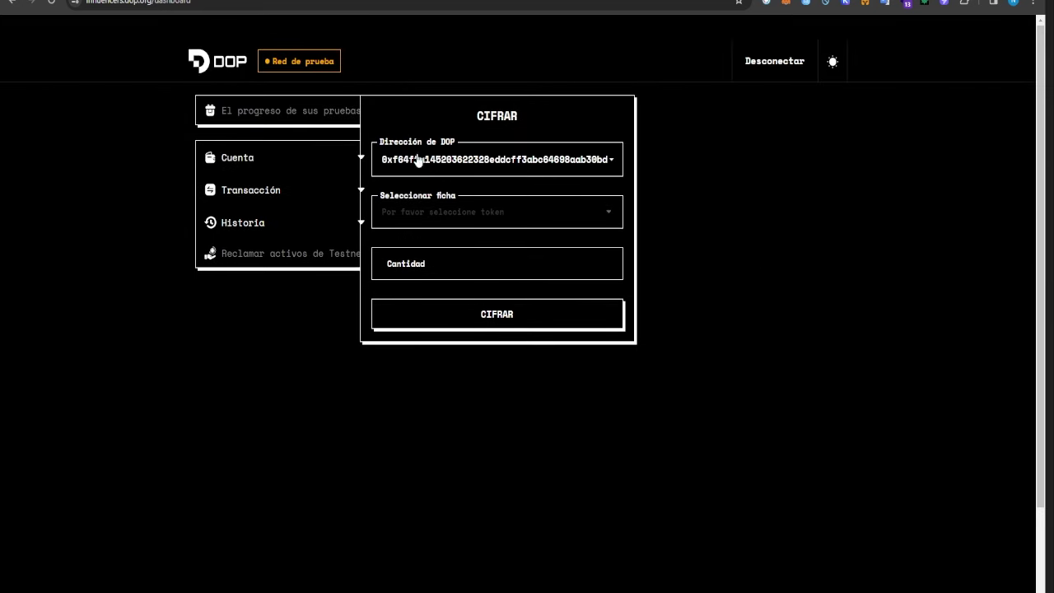
Examine the DOP address and its available options in the encryption form
double_click(597, 159)
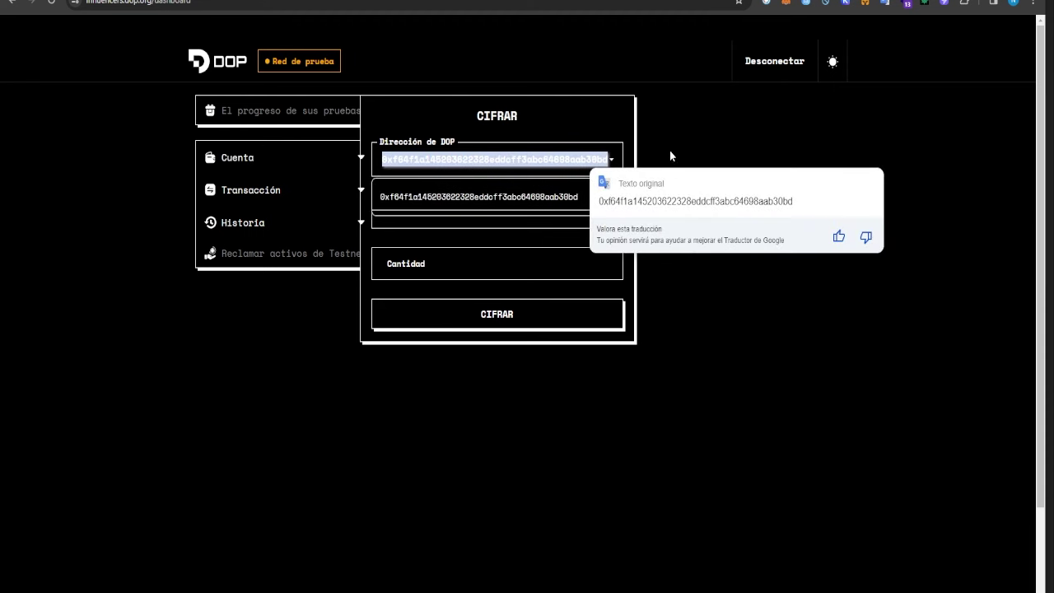
left_click(610, 168)
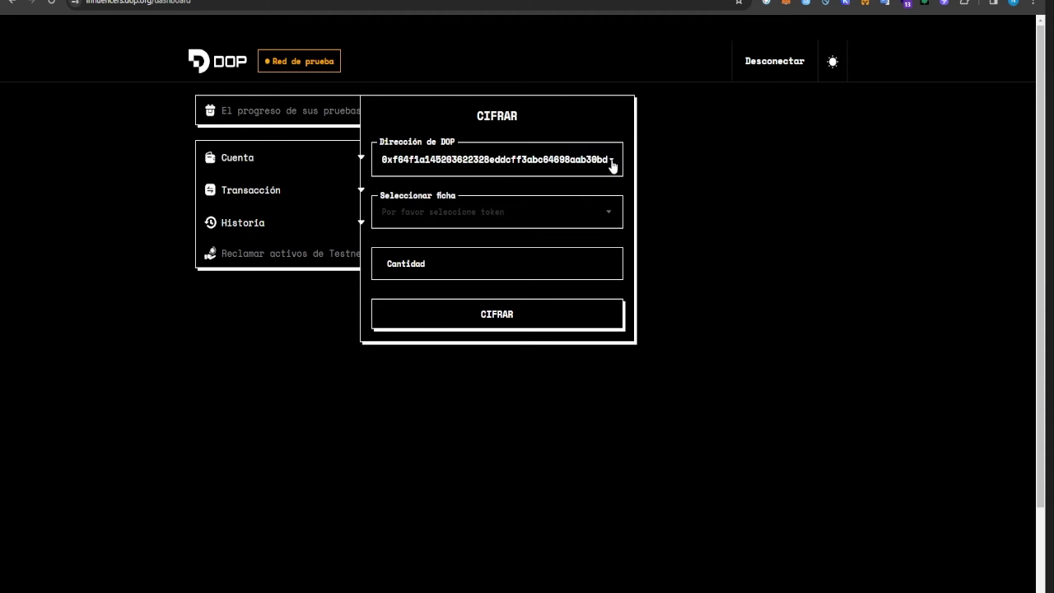
double_click(514, 160)
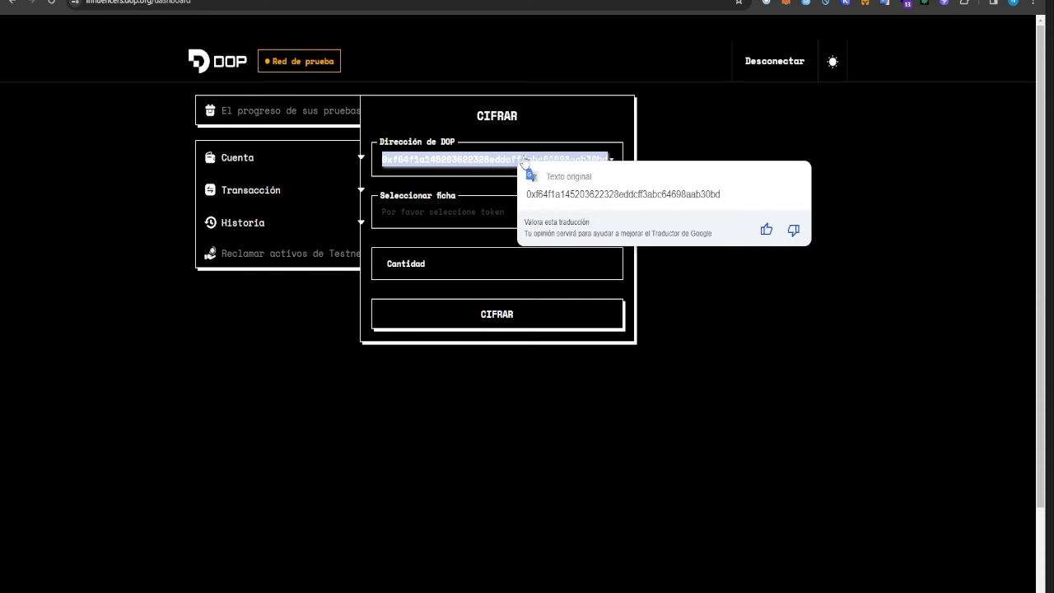
left_click(499, 111)
Look through the tokens available for encryption and select USDT
left_click(502, 212)
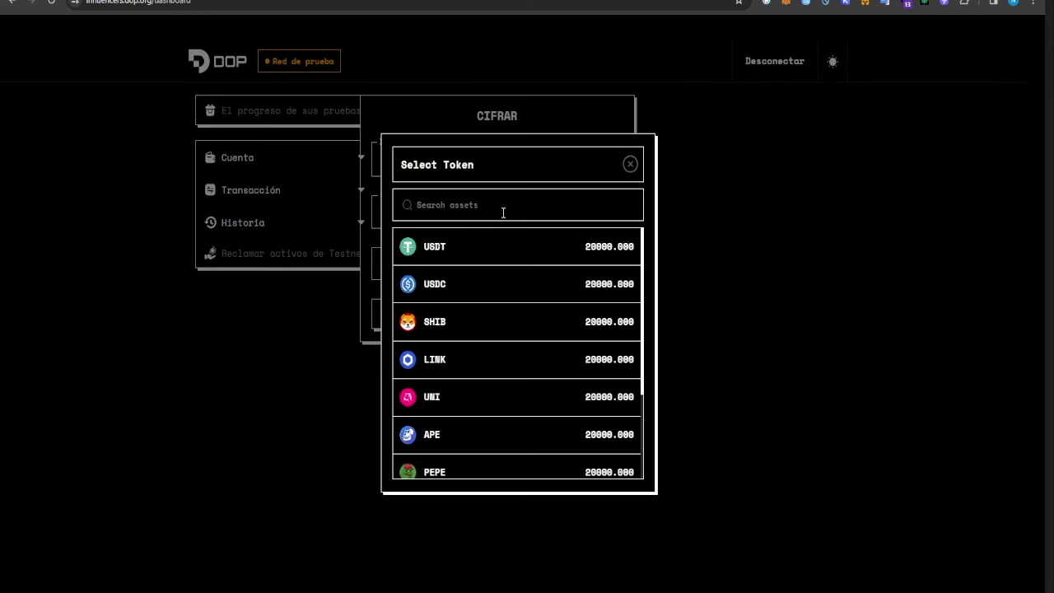
scroll(607, 372, "down", 2)
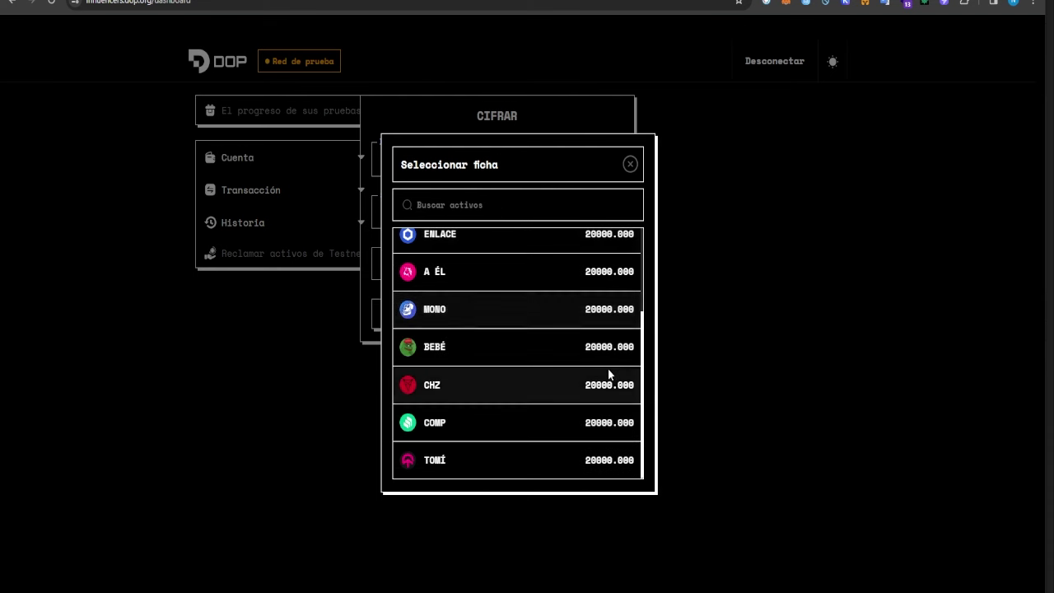
scroll(607, 377, "up", 2)
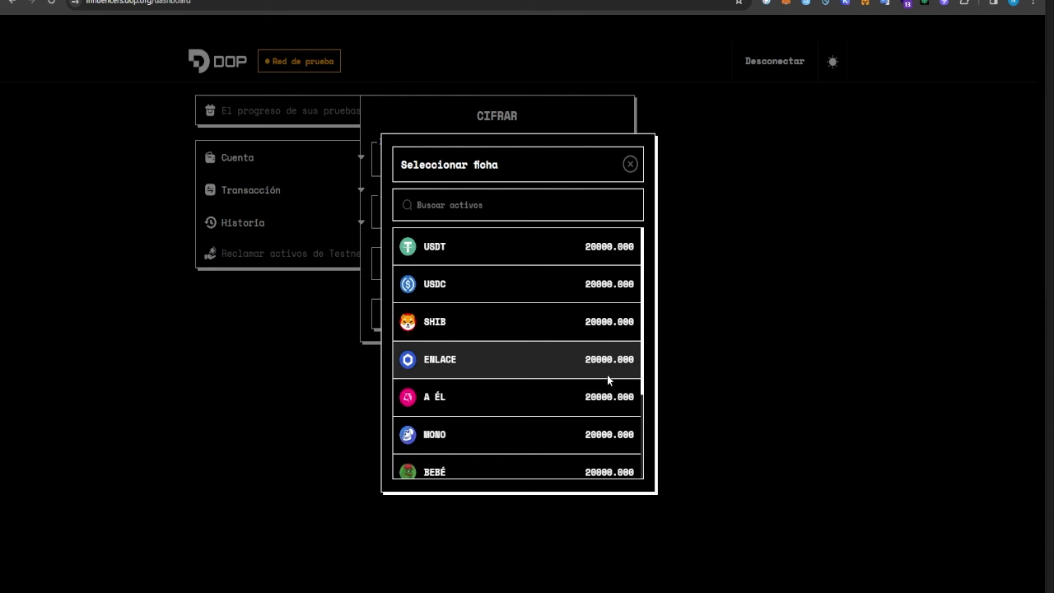
left_click(559, 256)
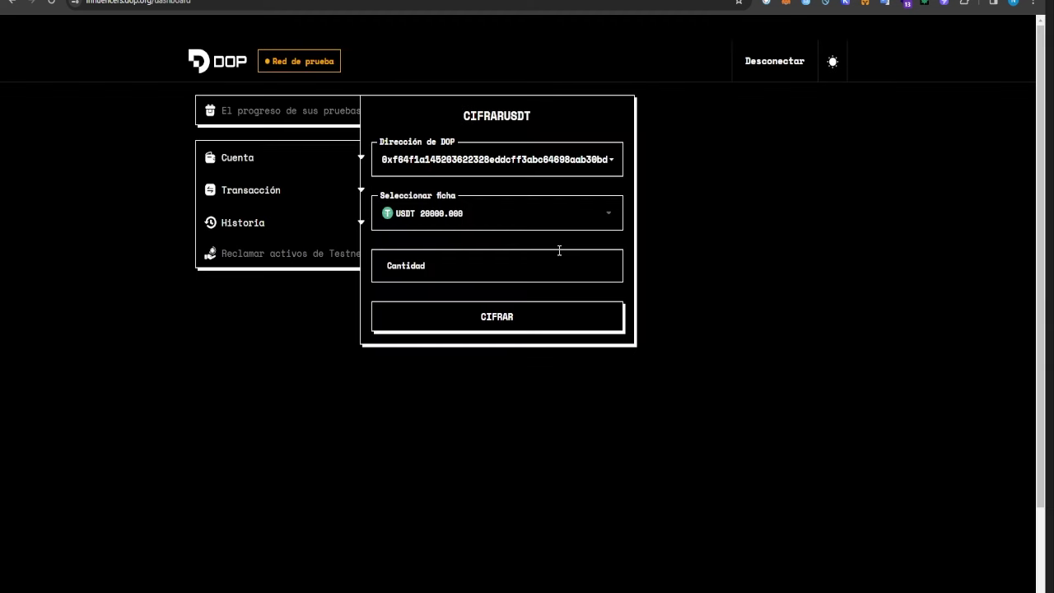
Set the amount to 1000 USDT, submit the encryption and confirm the transaction summary
left_click(451, 265)
type("1000")
left_click(516, 318)
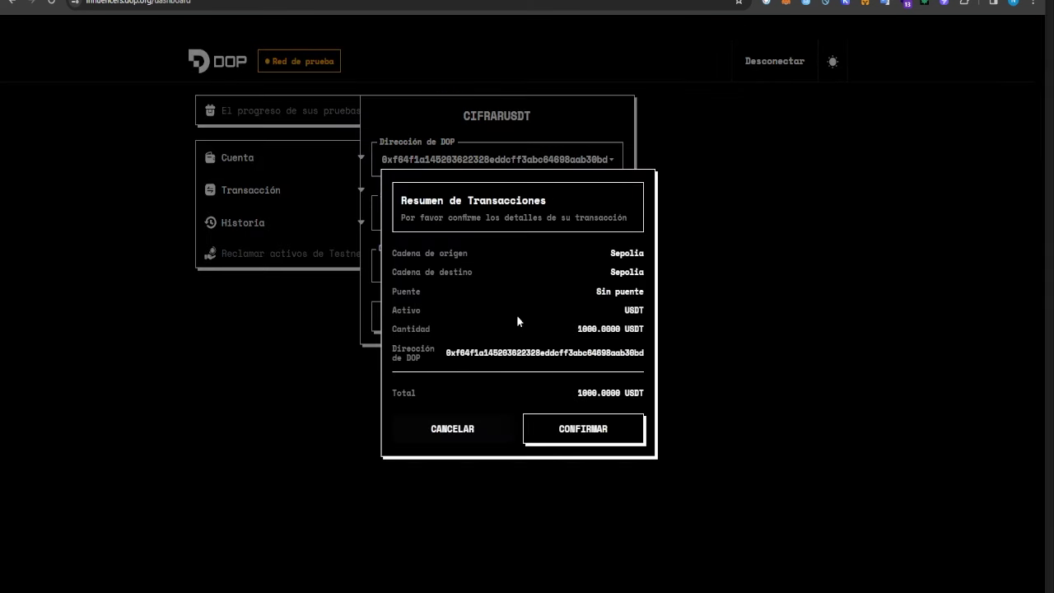
left_click(559, 442)
left_click(617, 431)
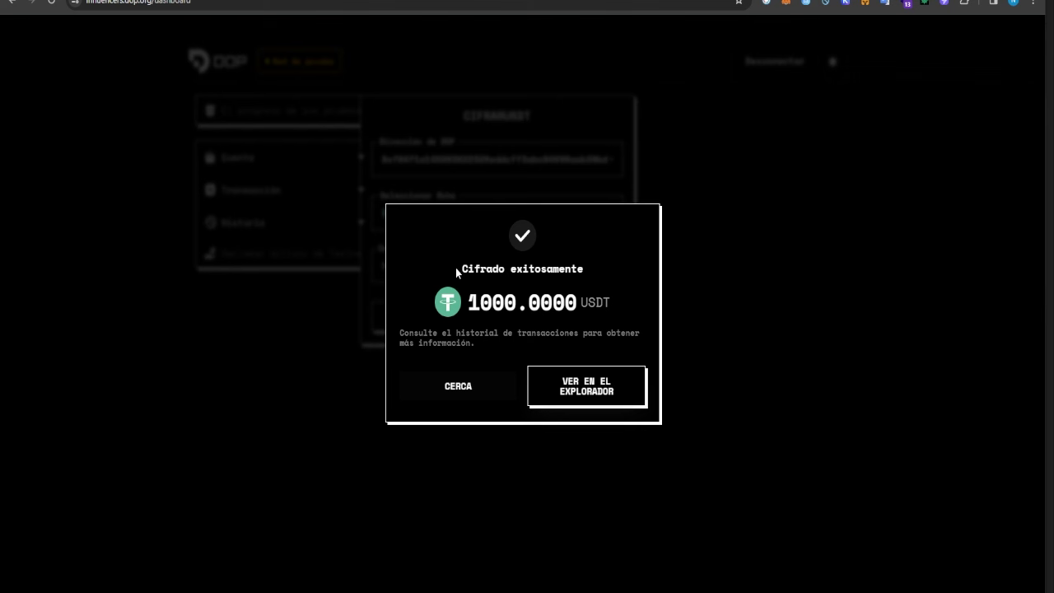
Read the encryption result message and view the transaction in the Sepolia Etherscan explorer, closing both when finished
left_click_drag(456, 271, 588, 270)
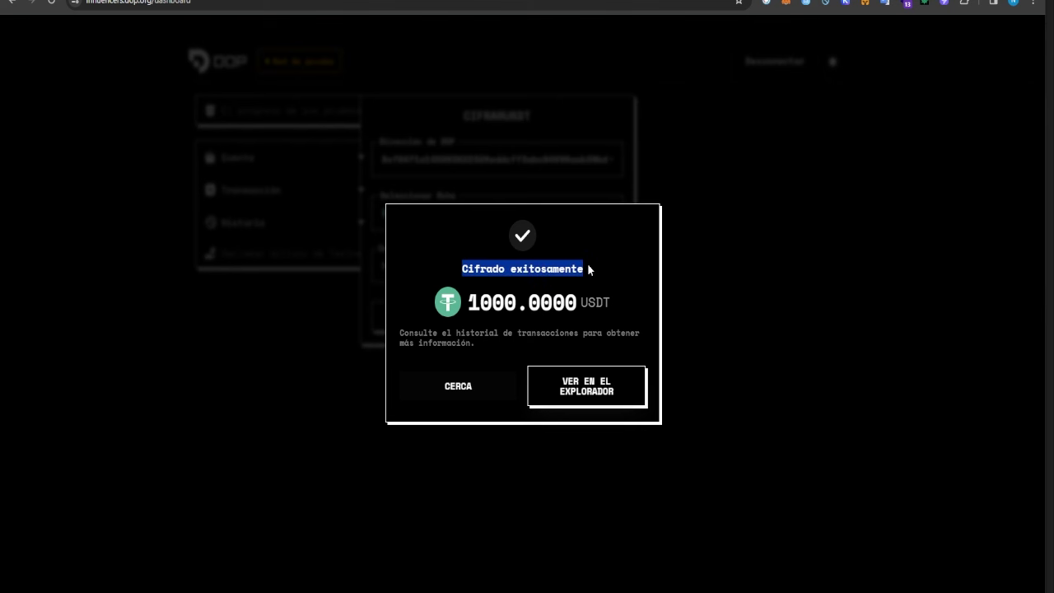
left_click(520, 274)
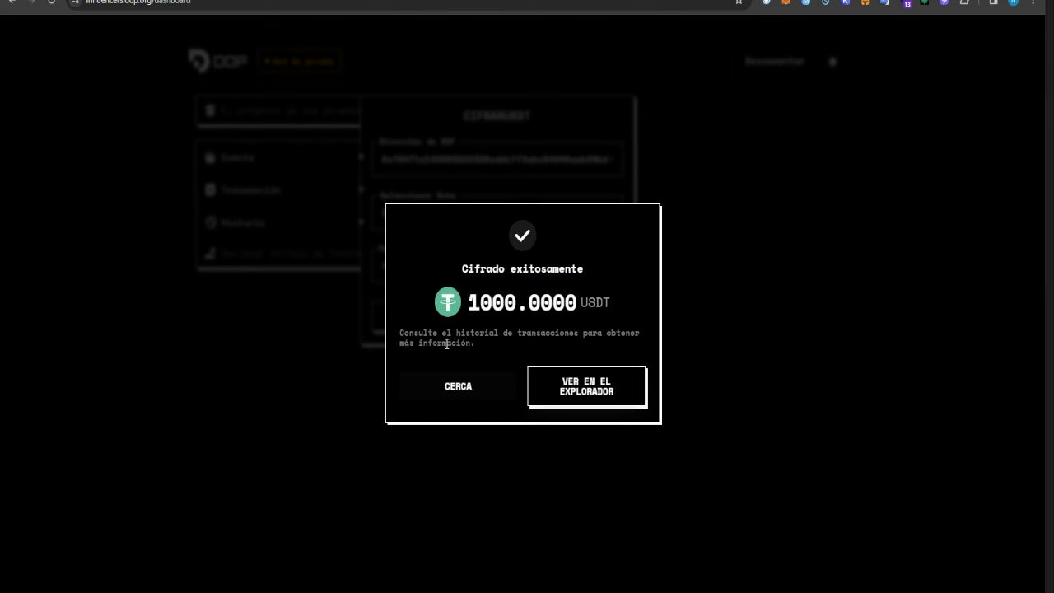
triple_click(533, 339)
left_click(626, 344)
left_click(602, 387)
left_click(449, 398)
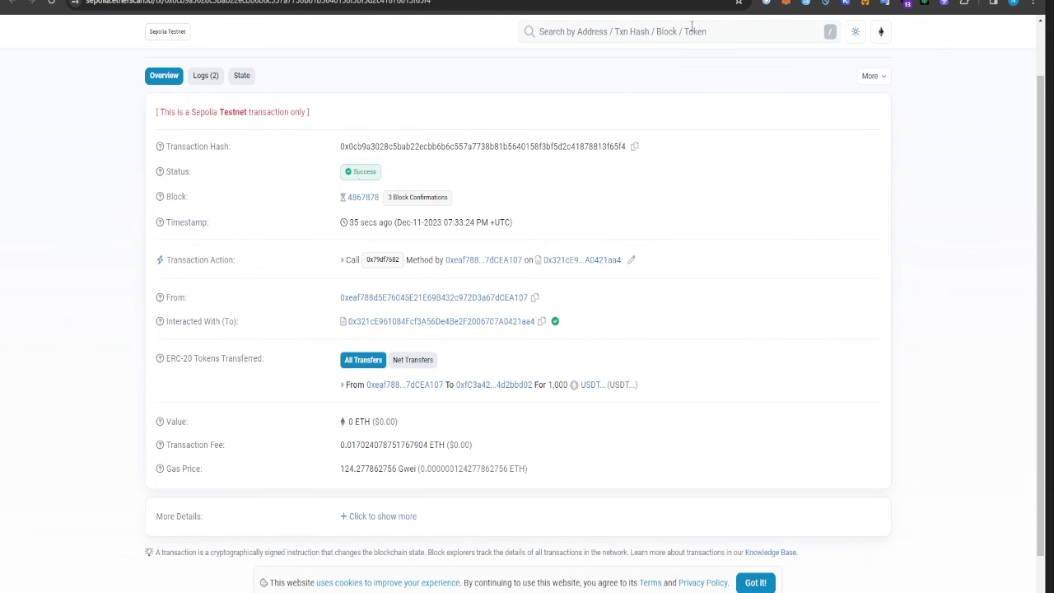
key("ctrl+w")
Return to the testnet progress page and review the steps down to Step 6, Send Assets
left_click(276, 158)
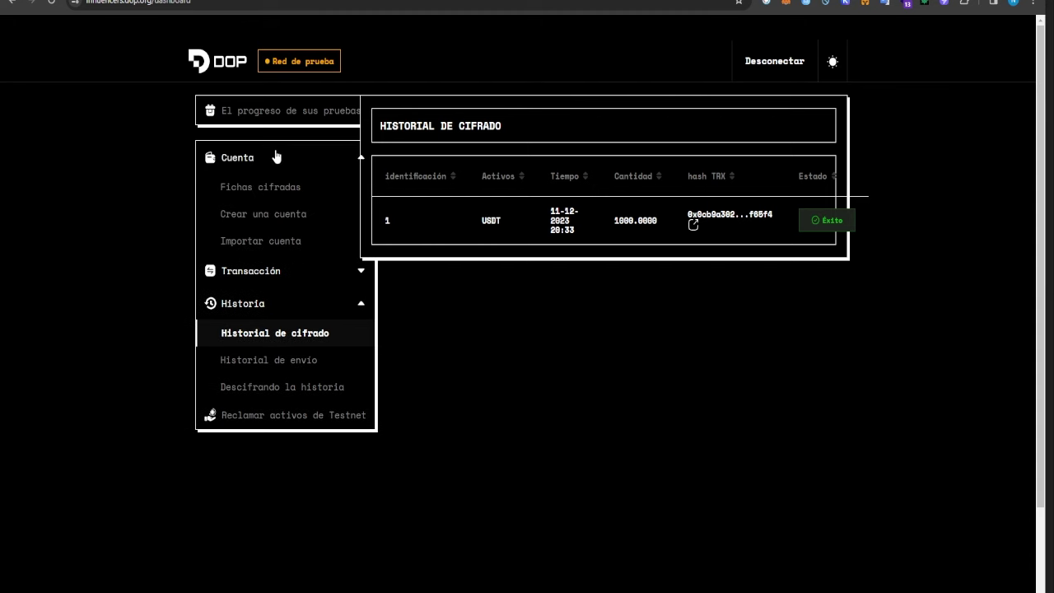
left_click(284, 111)
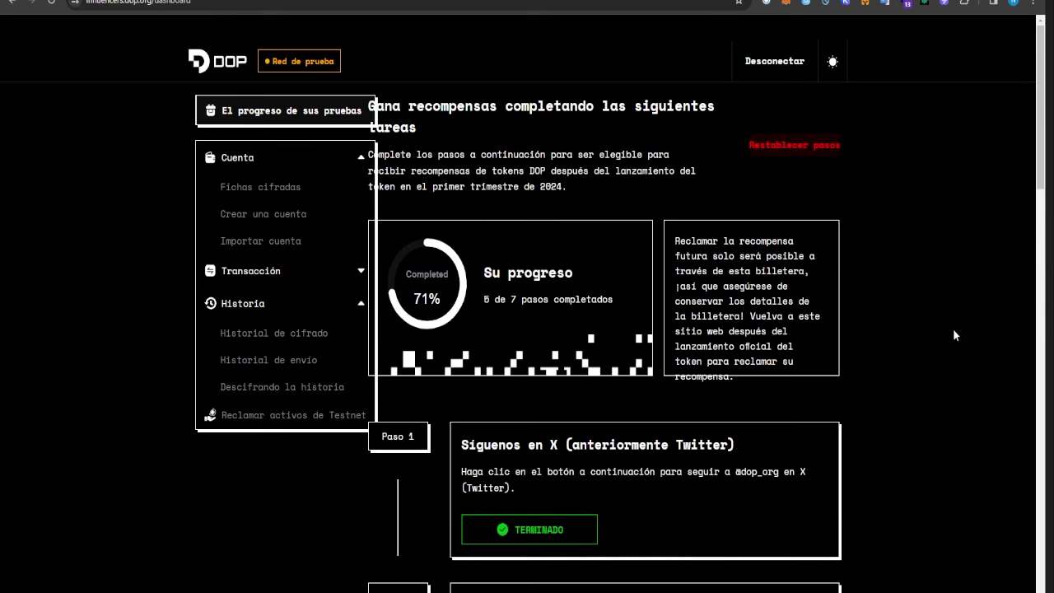
scroll(951, 339, "down", 5)
scroll(953, 346, "up", 6)
scroll(981, 331, "down", 9)
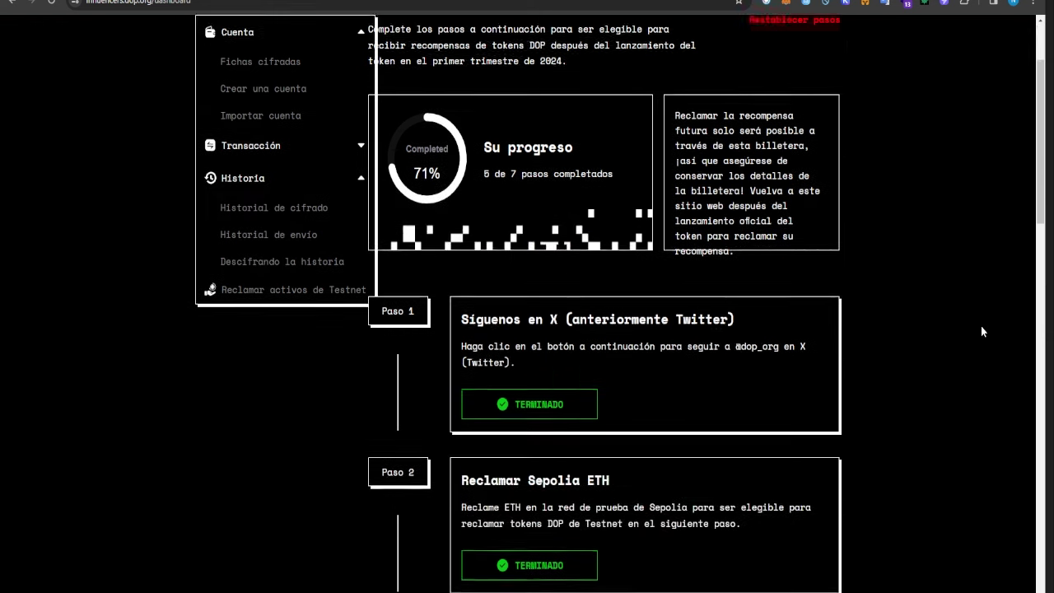
scroll(996, 338, "down", 6)
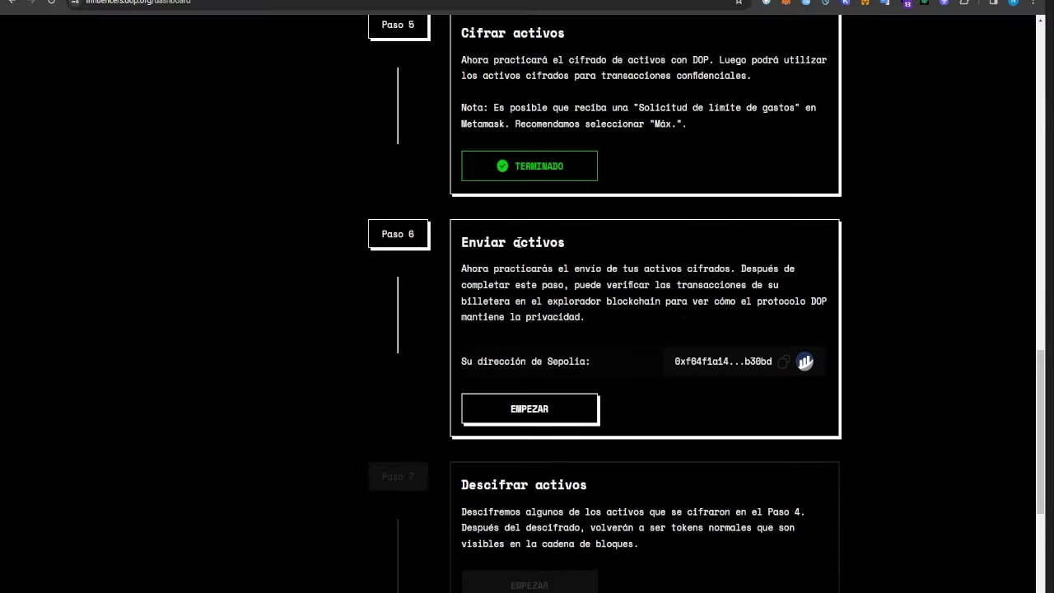
left_click_drag(463, 244, 567, 242)
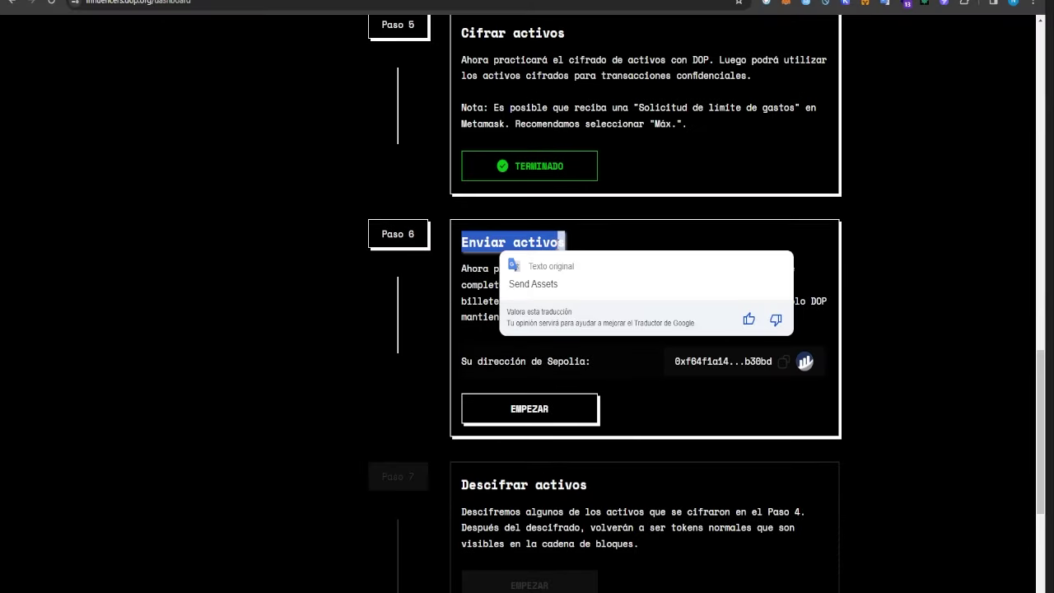
Start Step 6, Send Assets, and choose the test DOP account as recipient and USDT as the encrypted token
left_click(496, 37)
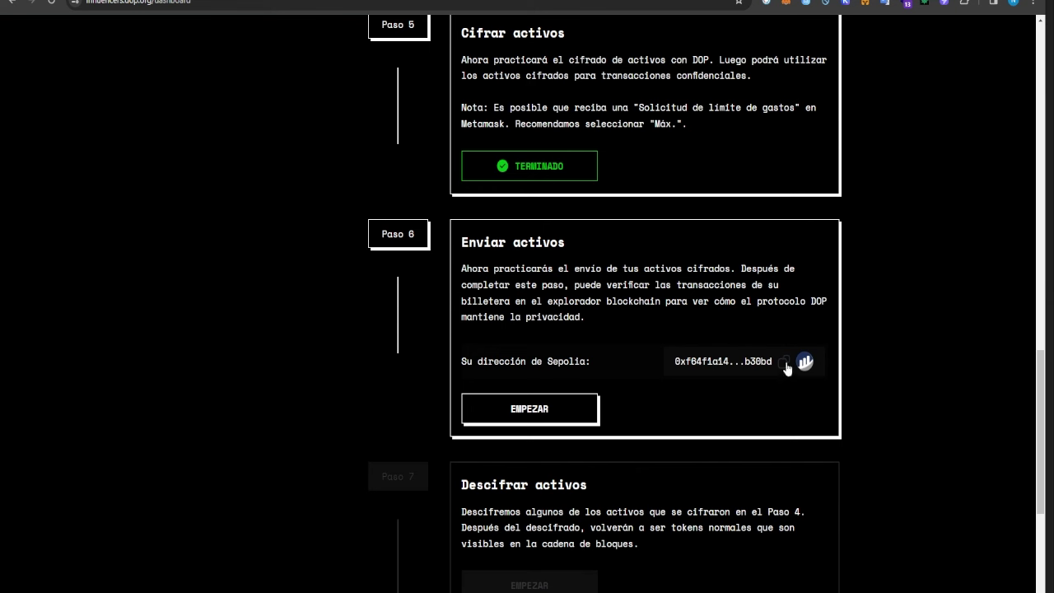
left_click(537, 412)
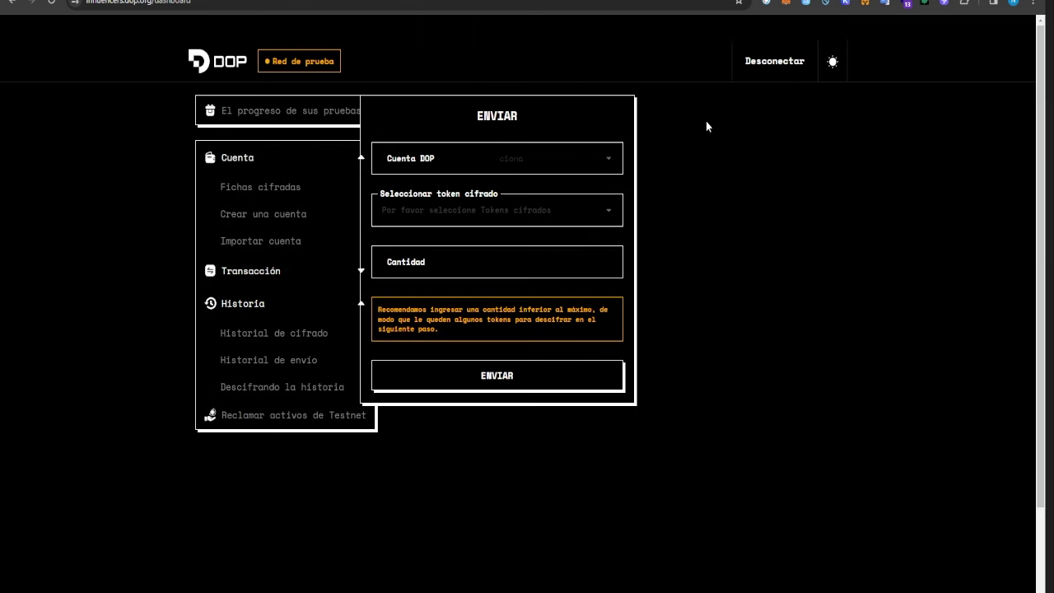
left_click(605, 168)
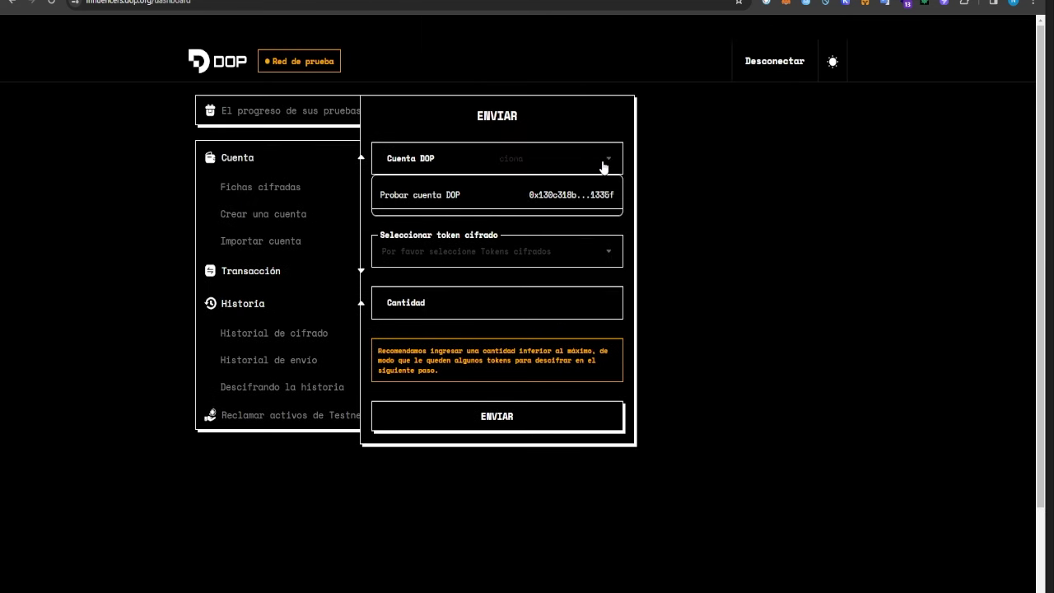
left_click(512, 196)
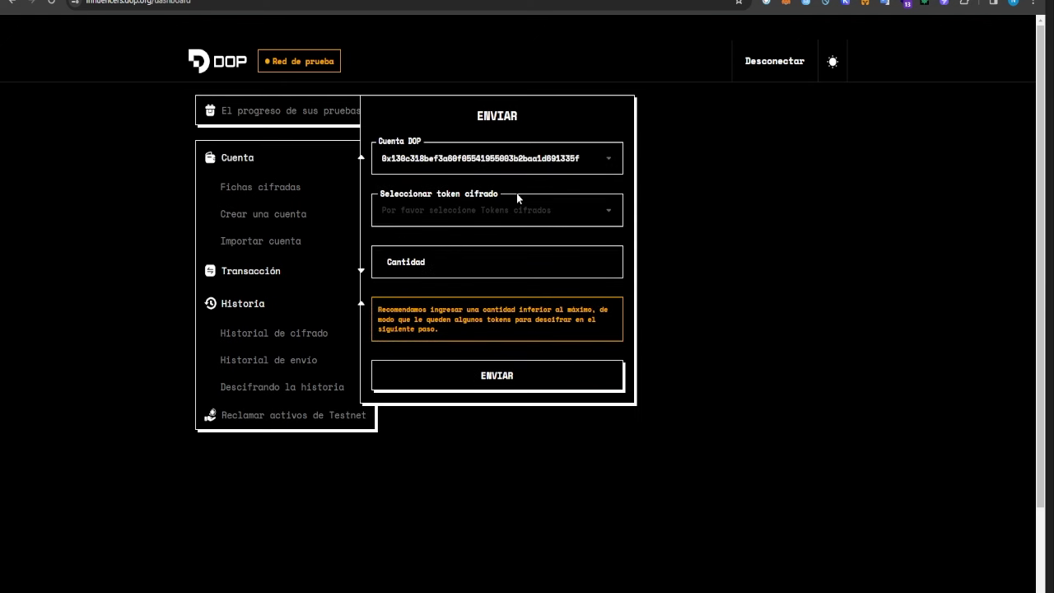
left_click(530, 209)
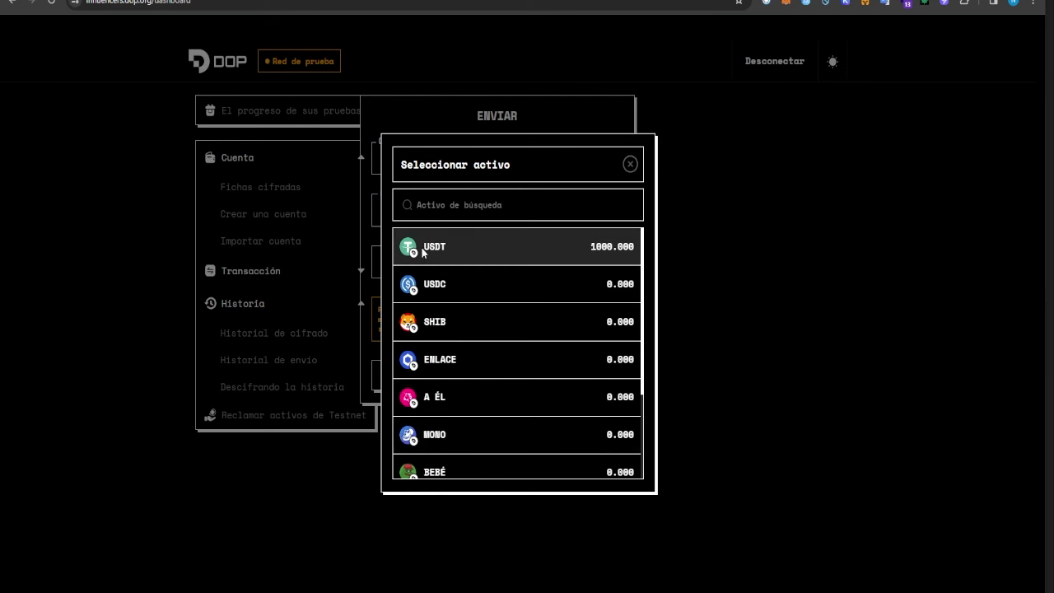
left_click(599, 256)
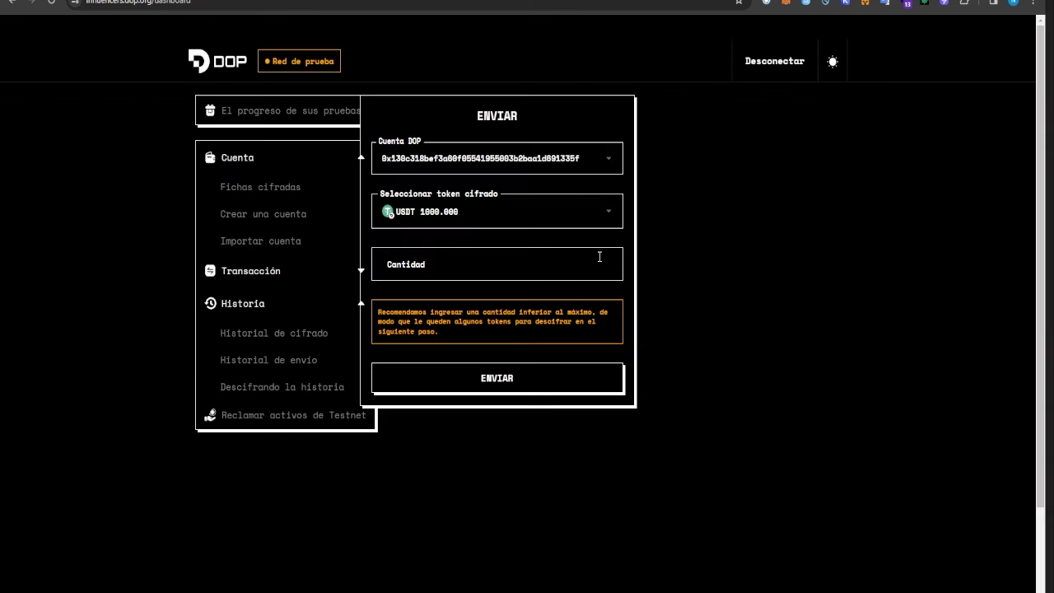
Send 500 USDT, confirming the transaction summary, approving the DOP spending limit in the wallet and dismissing the result messages
left_click(474, 265)
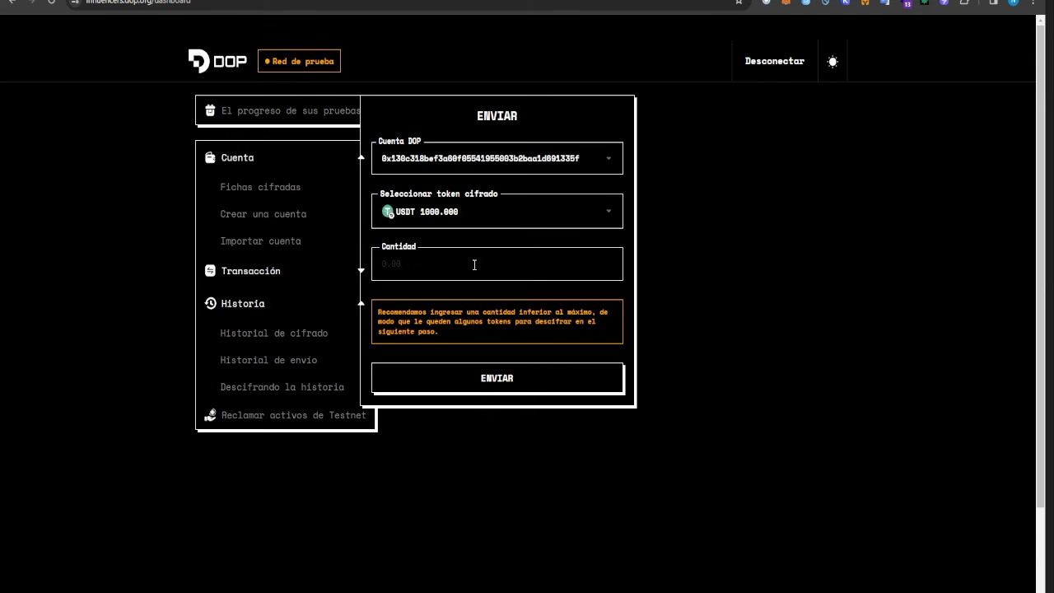
type("500")
left_click(534, 382)
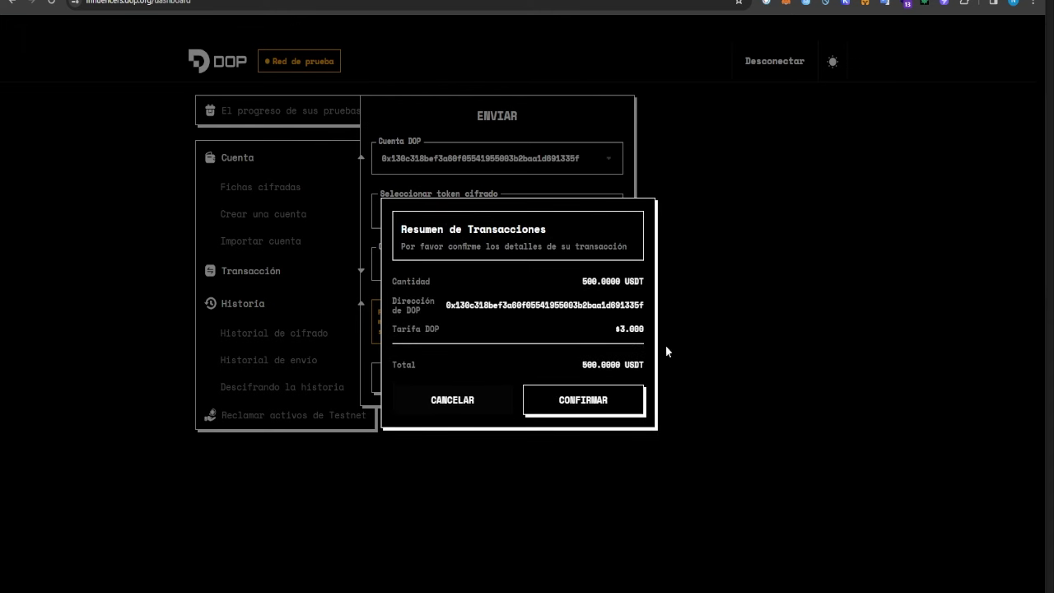
left_click(610, 399)
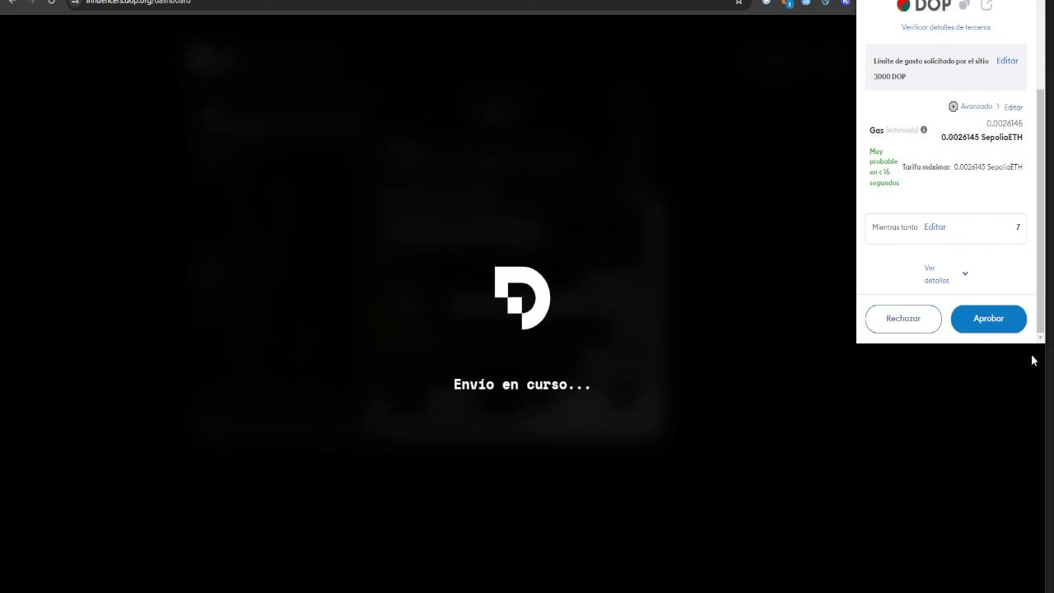
left_click(989, 319)
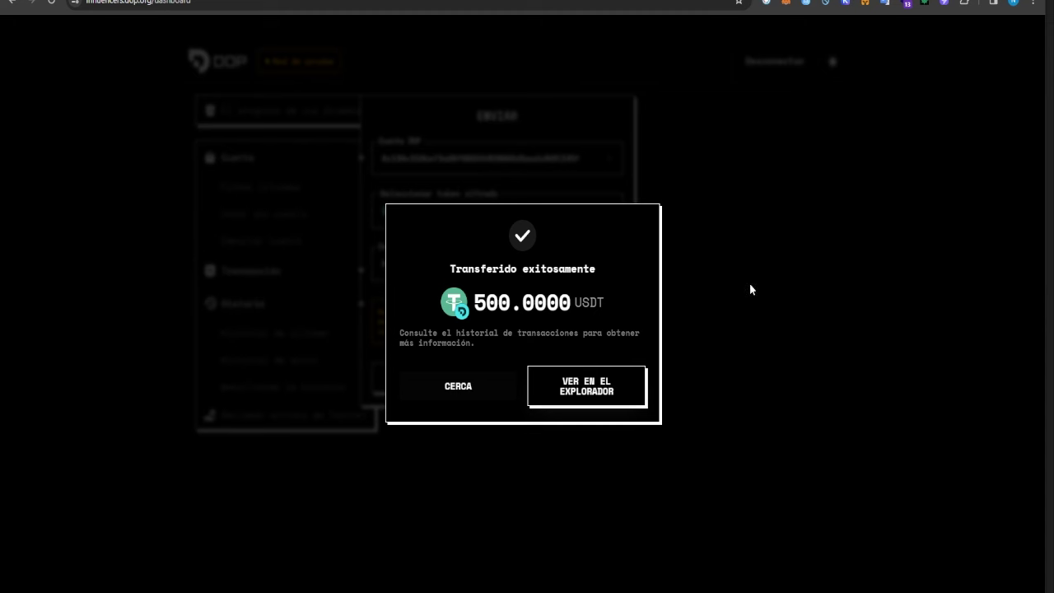
left_click(486, 386)
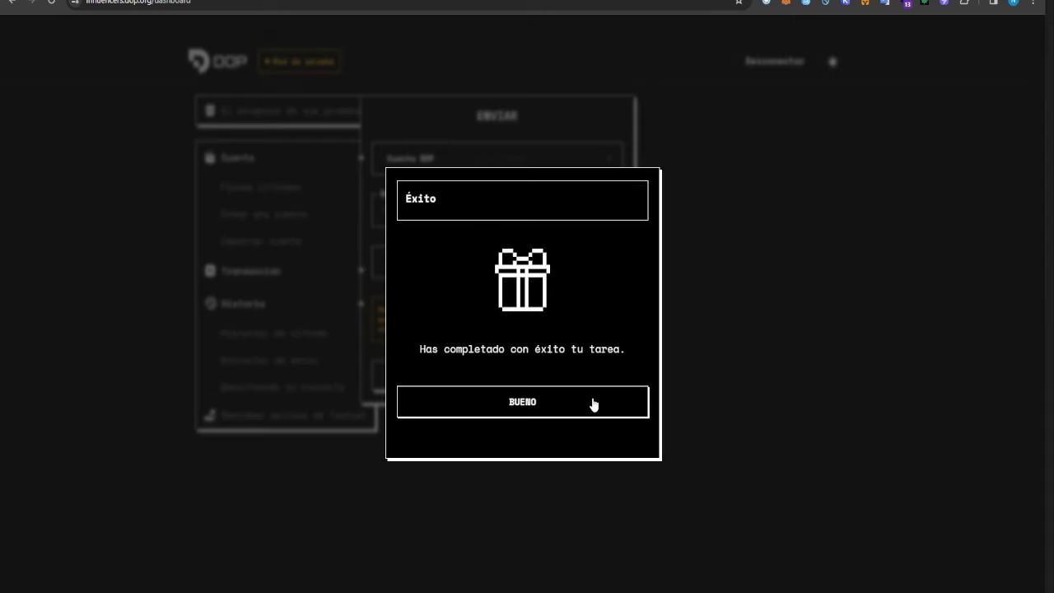
left_click(445, 403)
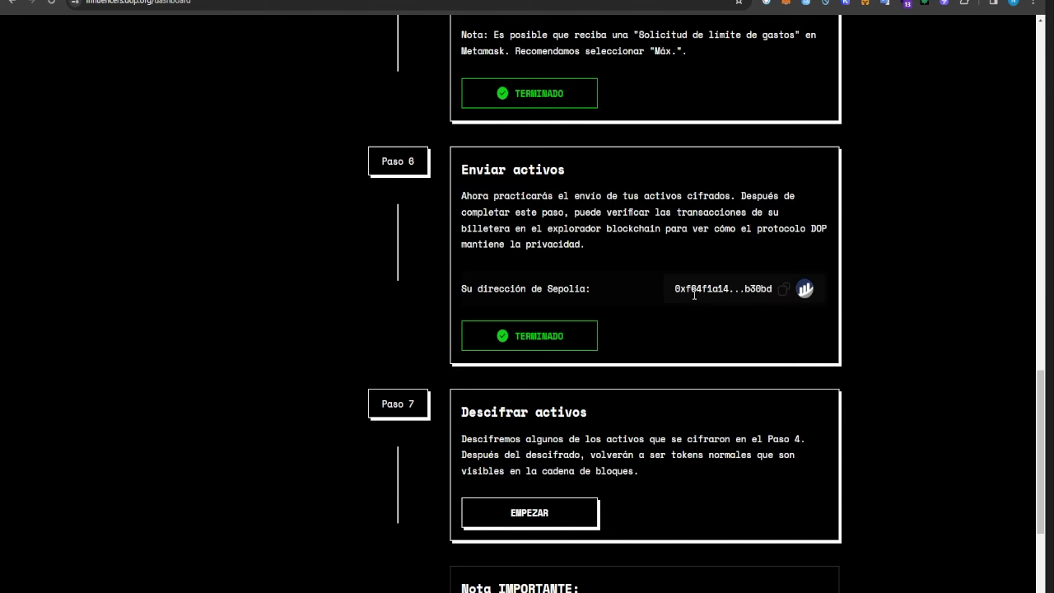
Copy the Sepolia address from Step 6 and look it up in the Sepolia Etherscan explorer
left_click(783, 289)
left_click(803, 289)
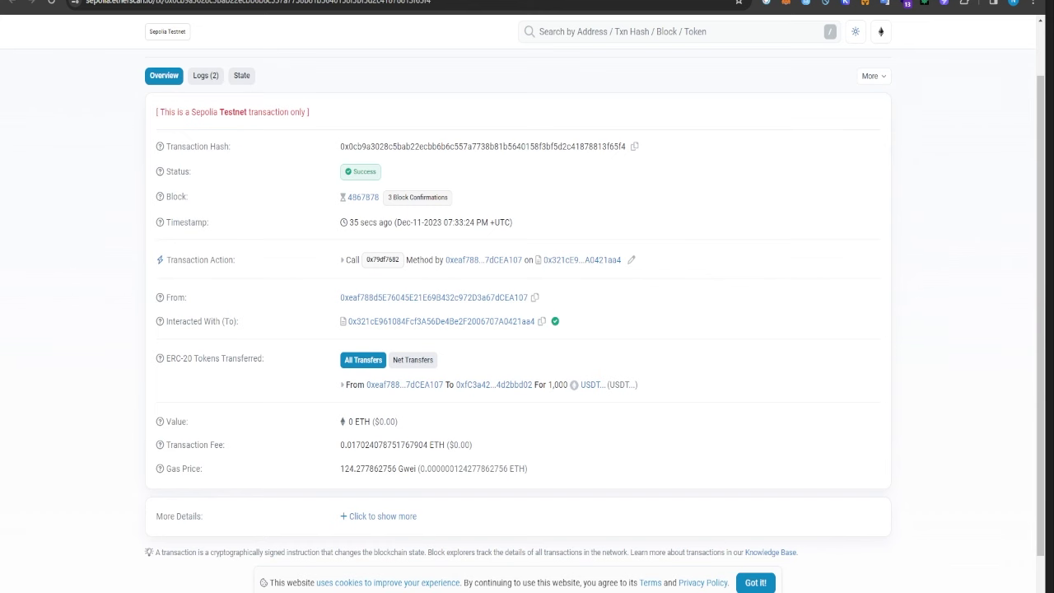
right_click(688, 37)
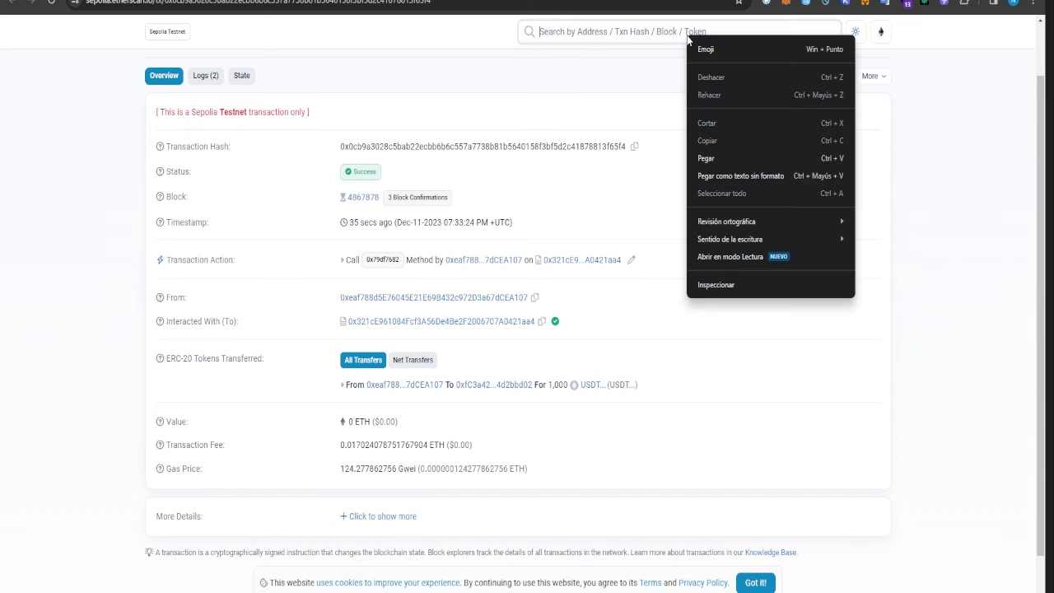
left_click(731, 157)
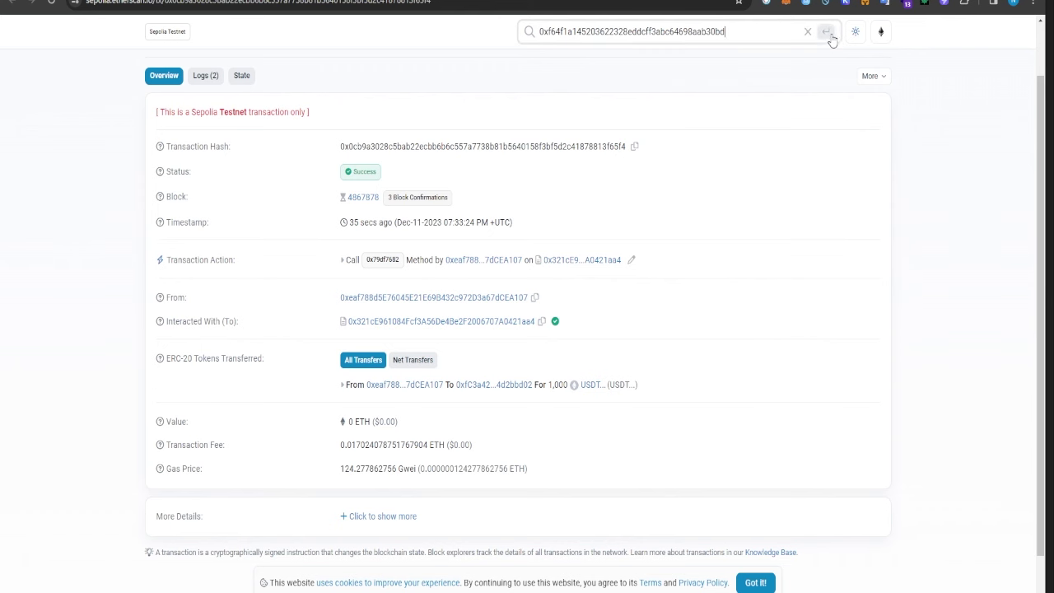
left_click(830, 37)
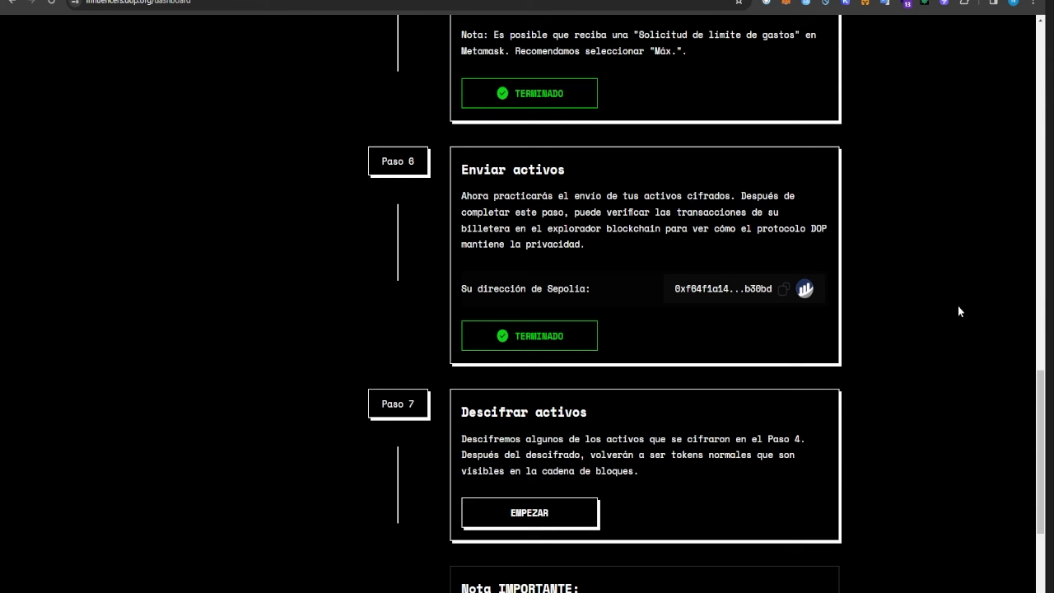
Review and start Step 7, Decrypt Assets, on the testnet progress page and select USDT as the encrypted token
scroll(952, 305, "down", 1)
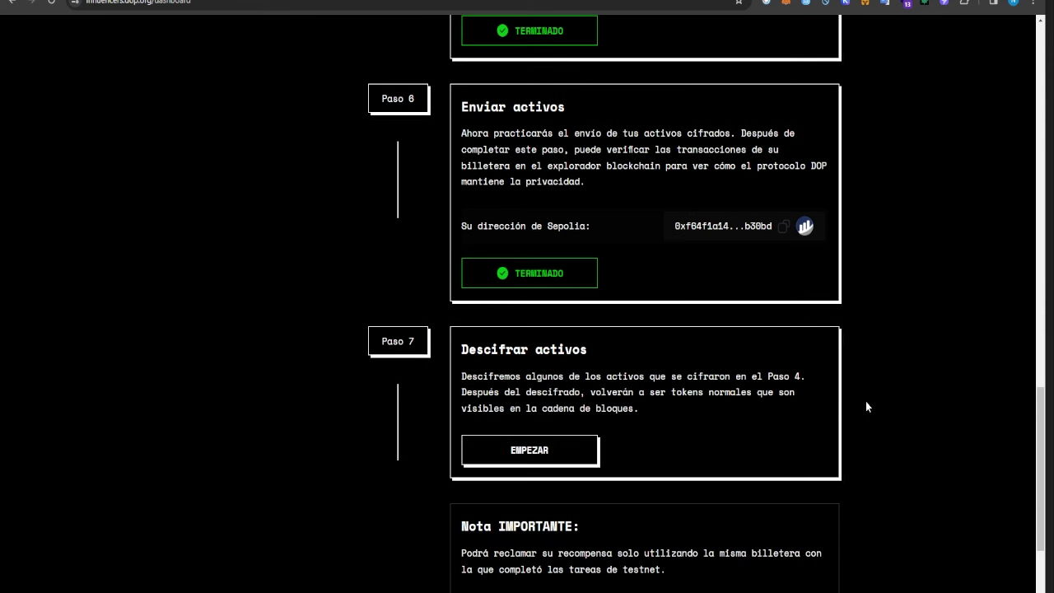
scroll(842, 275, "up", 1)
scroll(866, 280, "down", 2)
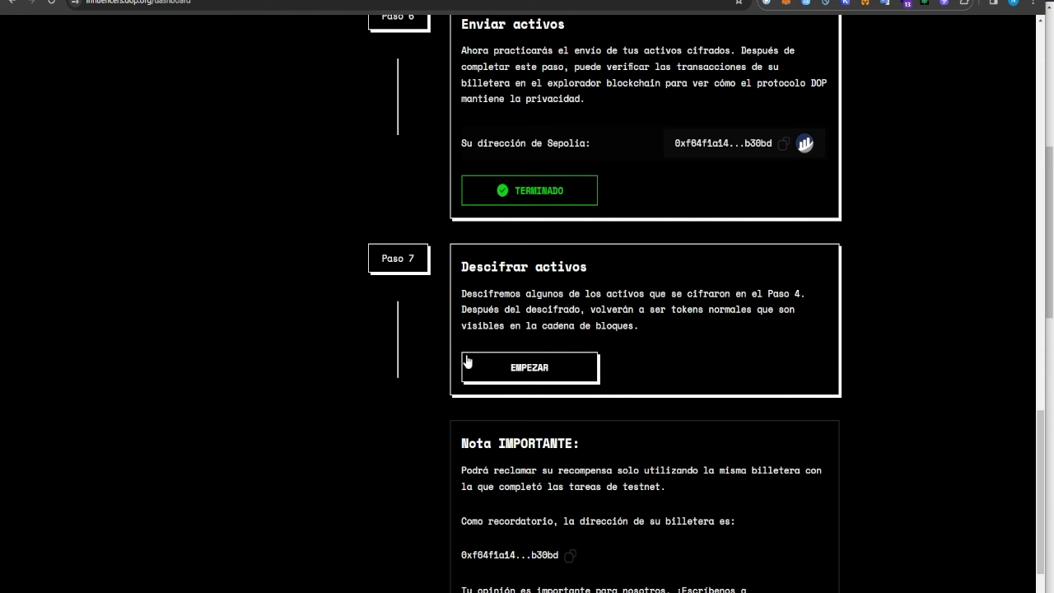
left_click(551, 370)
scroll(747, 284, "up", 2)
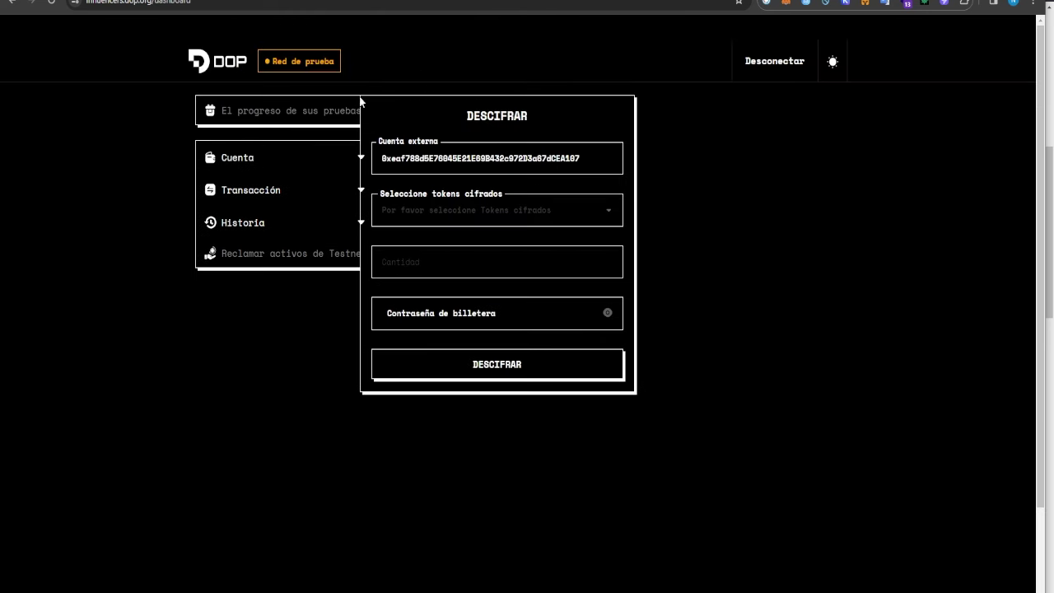
left_click(588, 157)
left_click(574, 210)
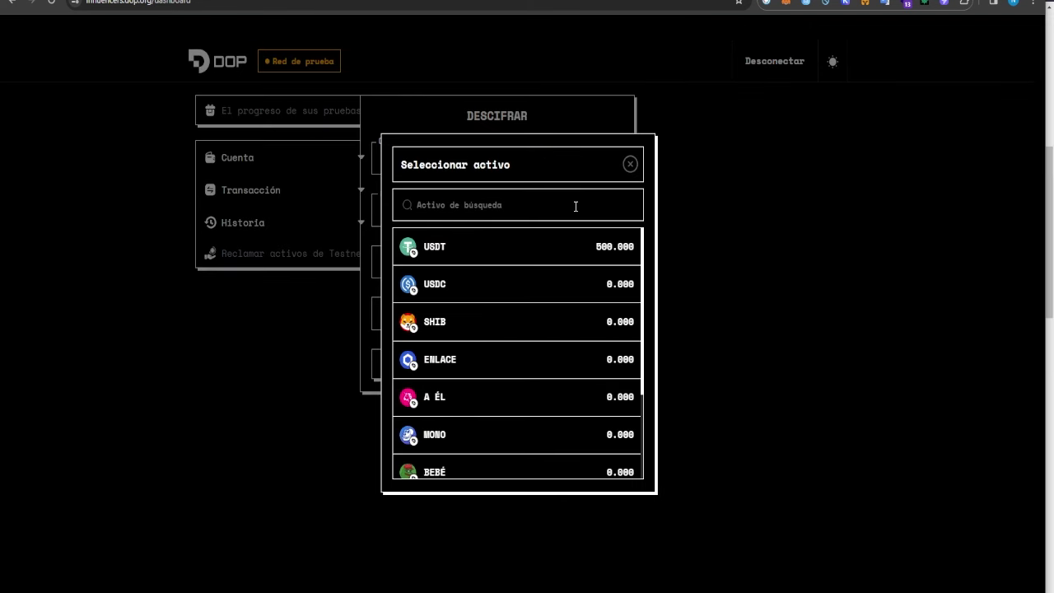
left_click(531, 244)
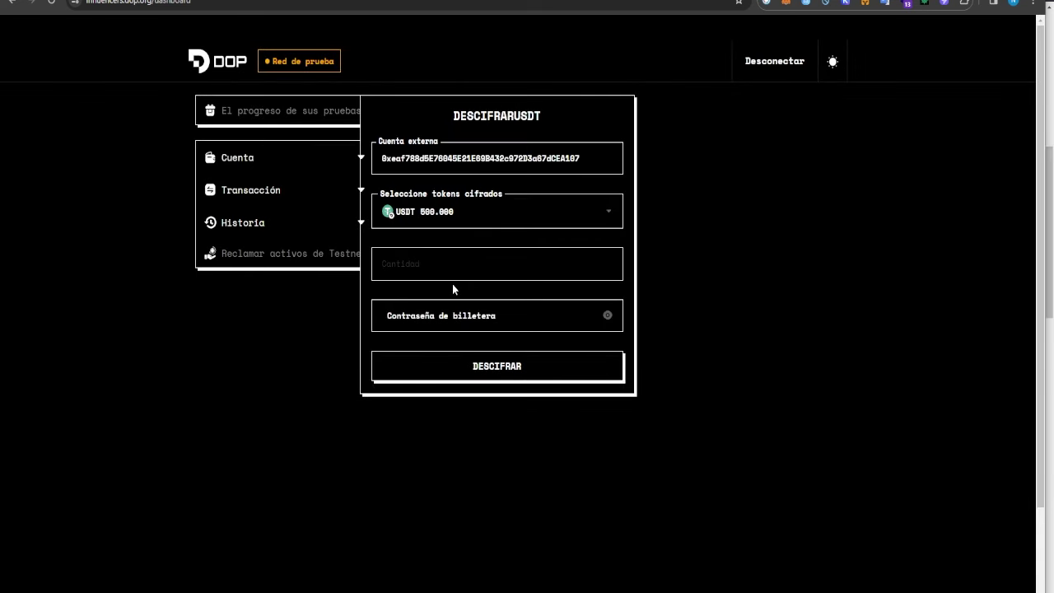
Set the decryption amount to 250 USDT, fill in the wallet password, submit the decryption and confirm the transaction summary
type("250")
left_click(546, 316)
right_click(546, 316)
left_click(607, 177)
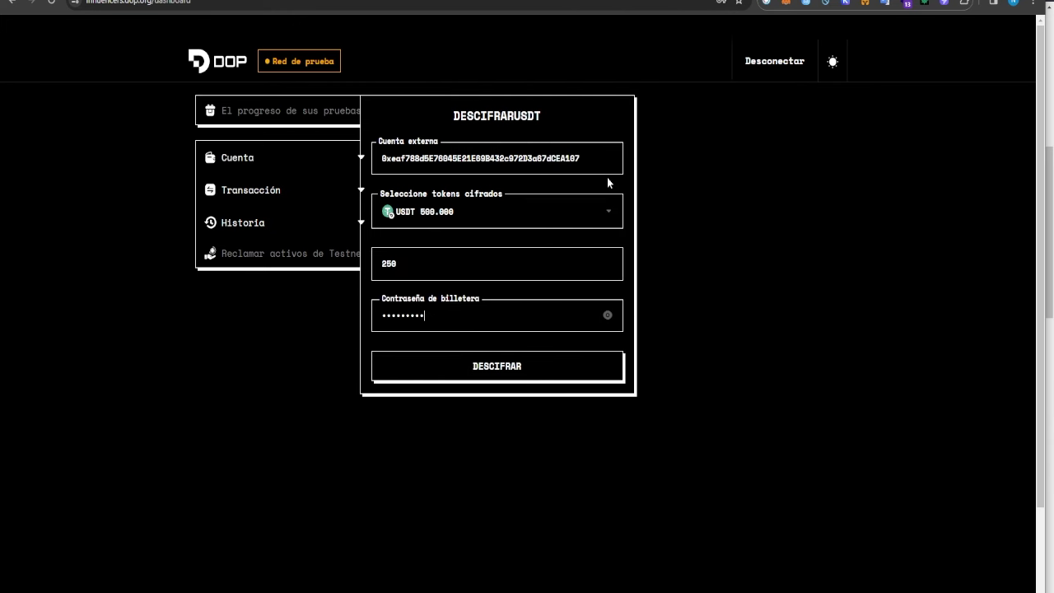
left_click(563, 376)
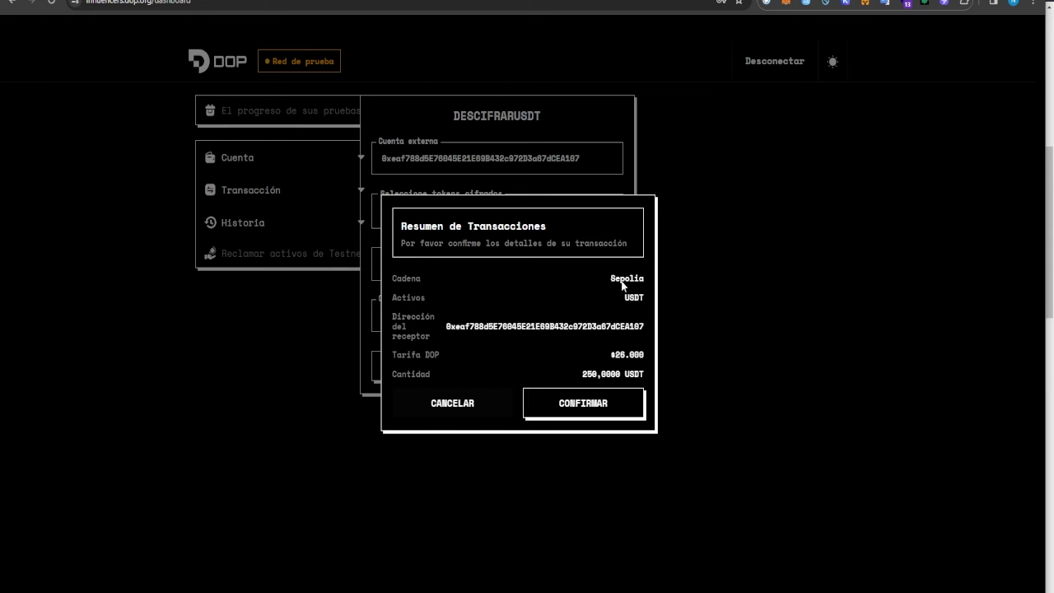
left_click(601, 406)
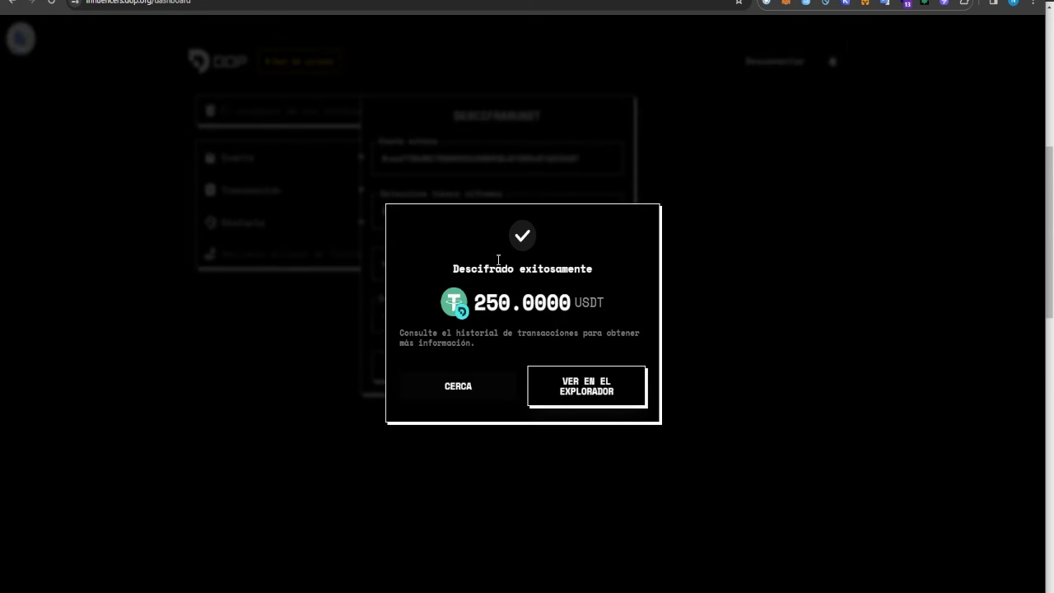